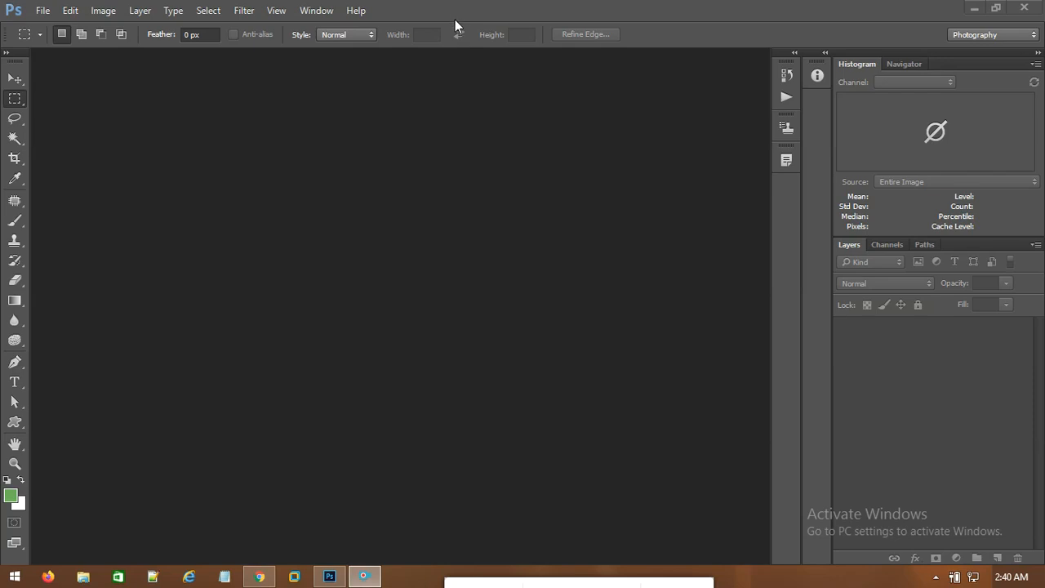
Step: Create a new 7 x 5 inch document at 300 pixels/inch in RGB Color with a white background
left_click(42, 10)
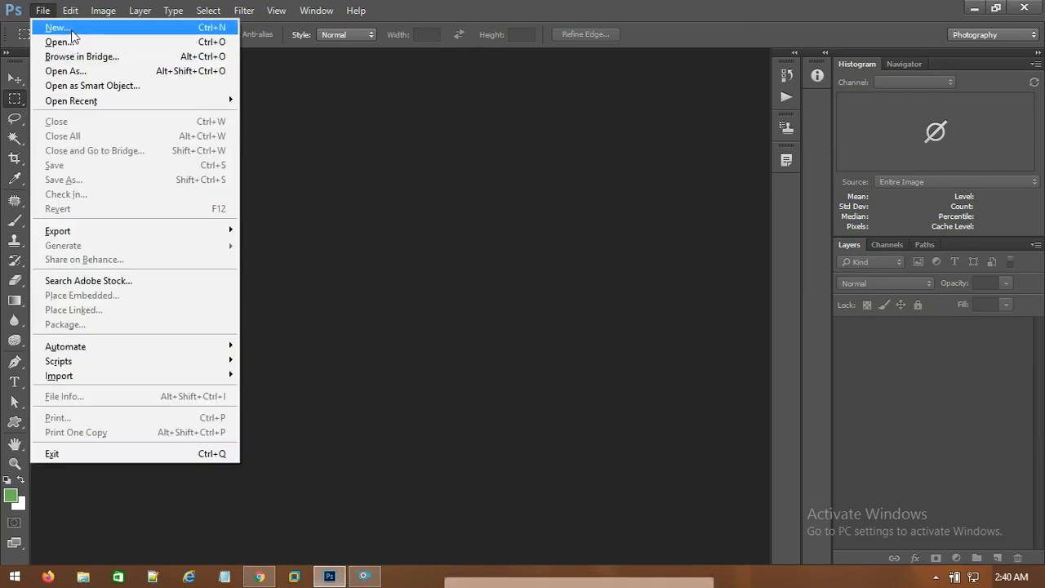
left_click(71, 31)
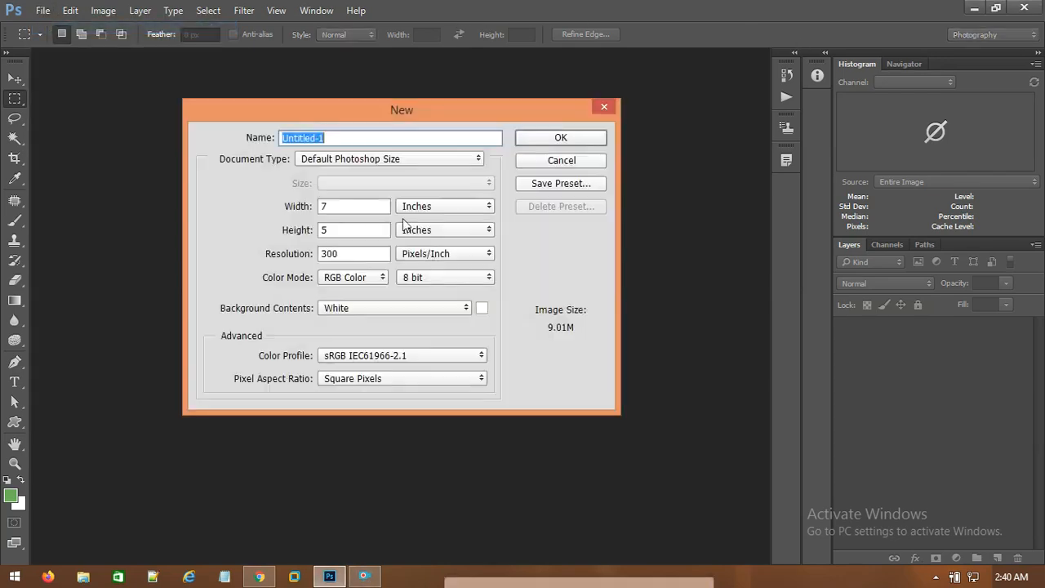
left_click(562, 138)
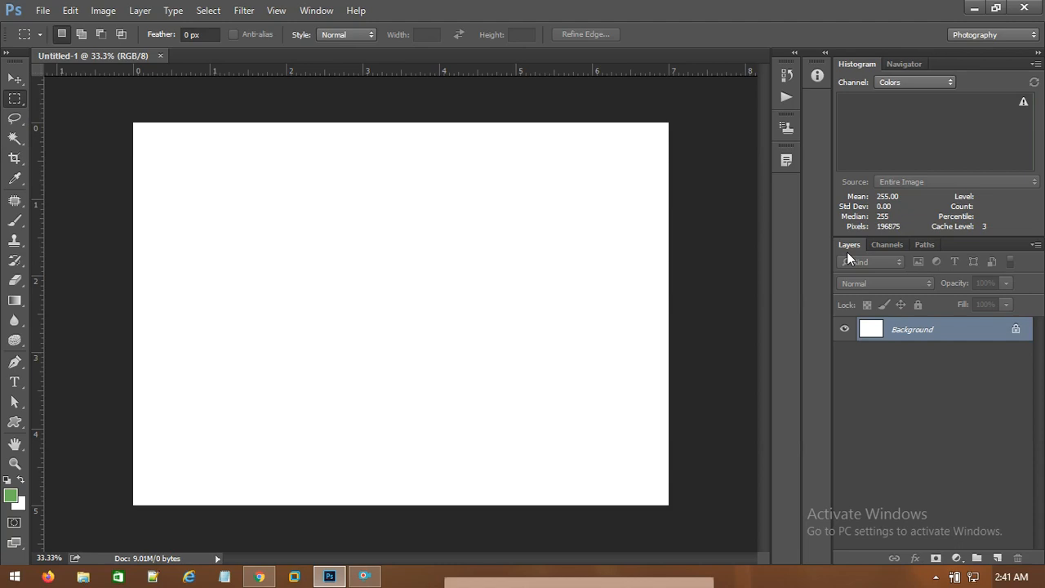
Step: Detach the Layers panel from its dock, float it over the canvas and close it
left_click_drag(854, 247, 437, 263)
left_click_drag(532, 259, 433, 214)
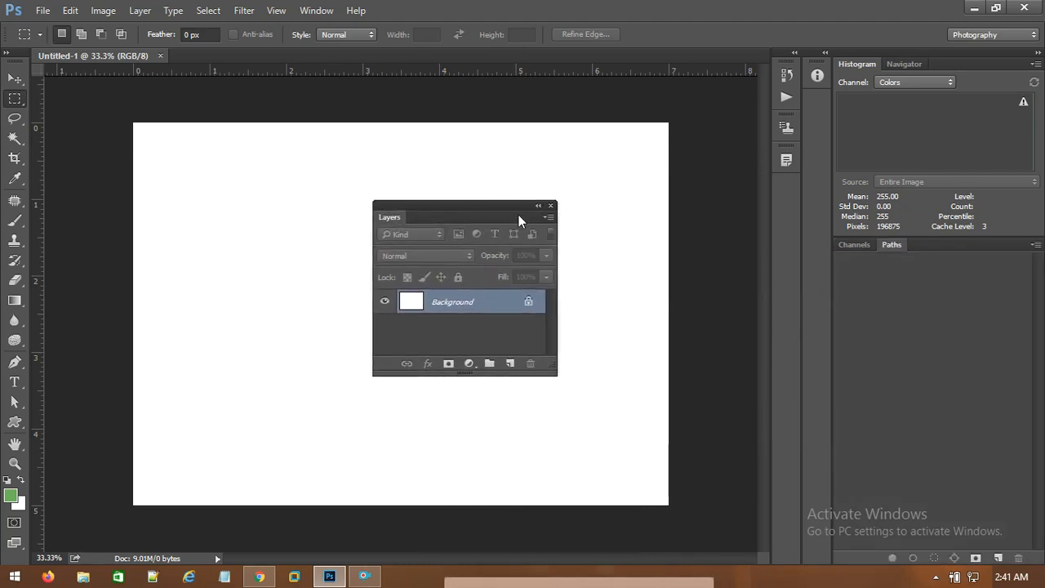
left_click(550, 207)
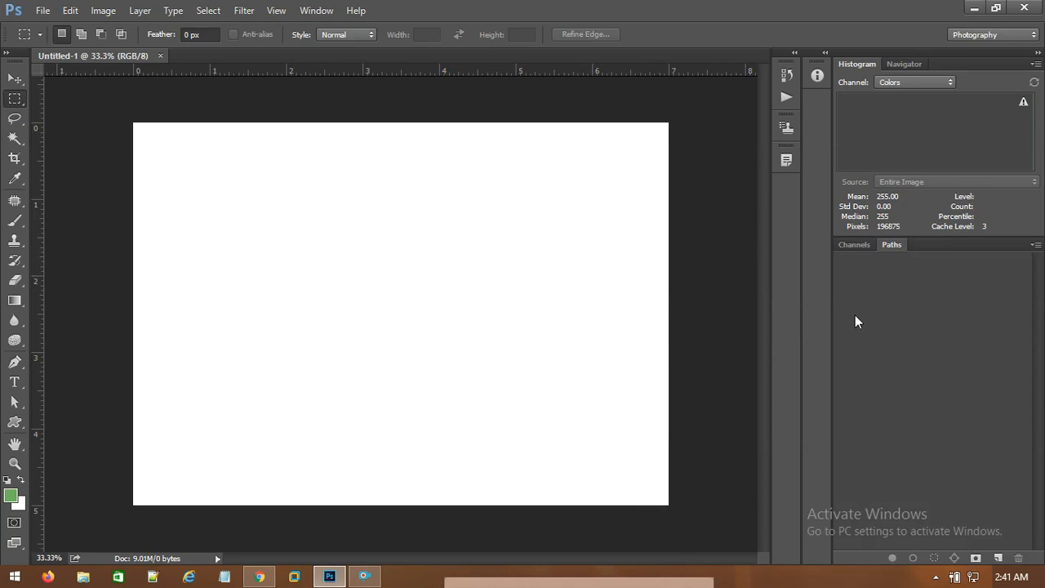
Step: Show the Layers panel again and dock it back beside Channels and Paths
left_click(326, 13)
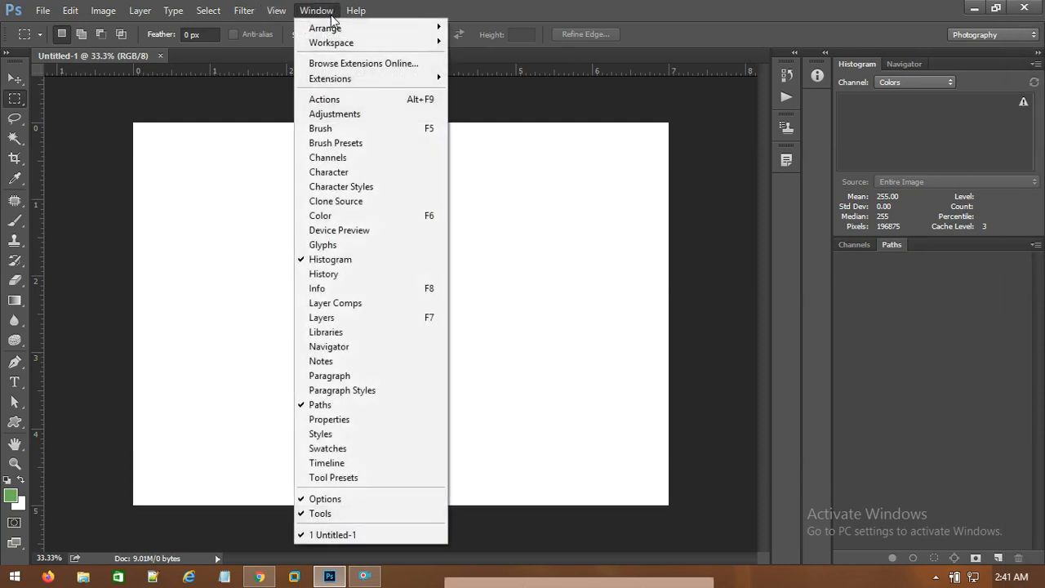
left_click(331, 324)
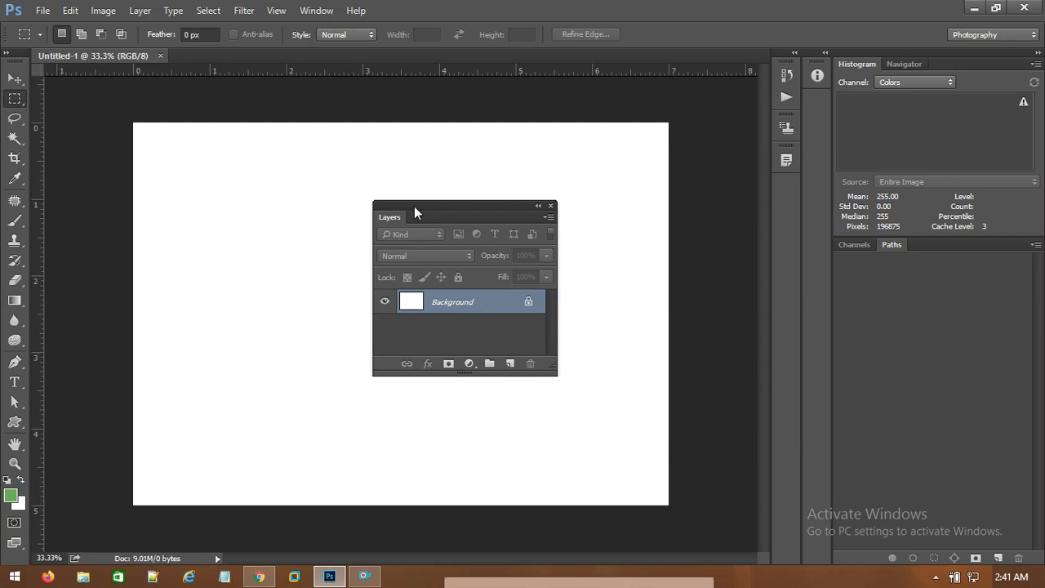
left_click_drag(414, 205, 876, 249)
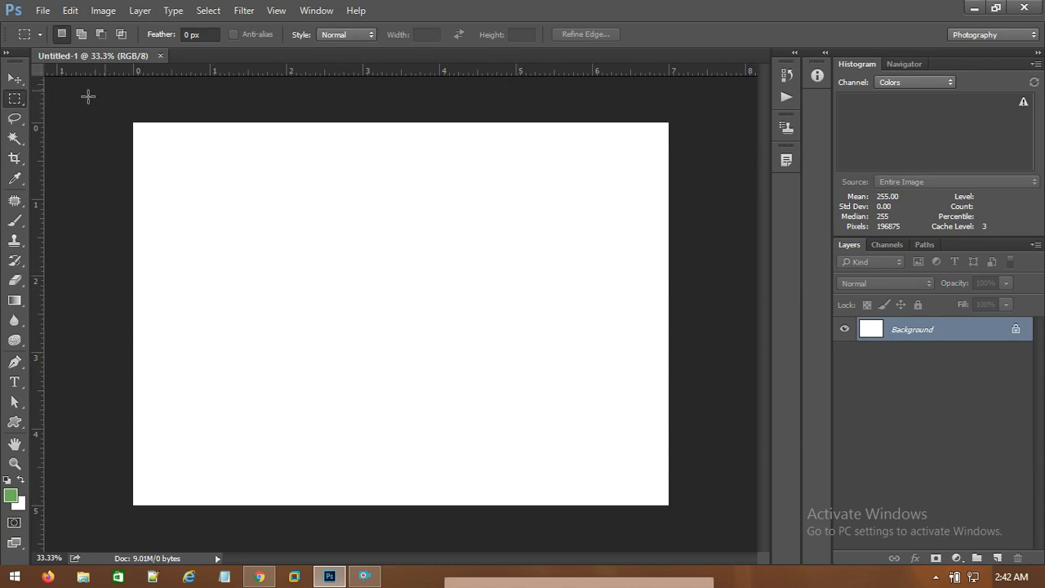
Step: Reset the Photography workspace to its default panel layout
left_click(316, 12)
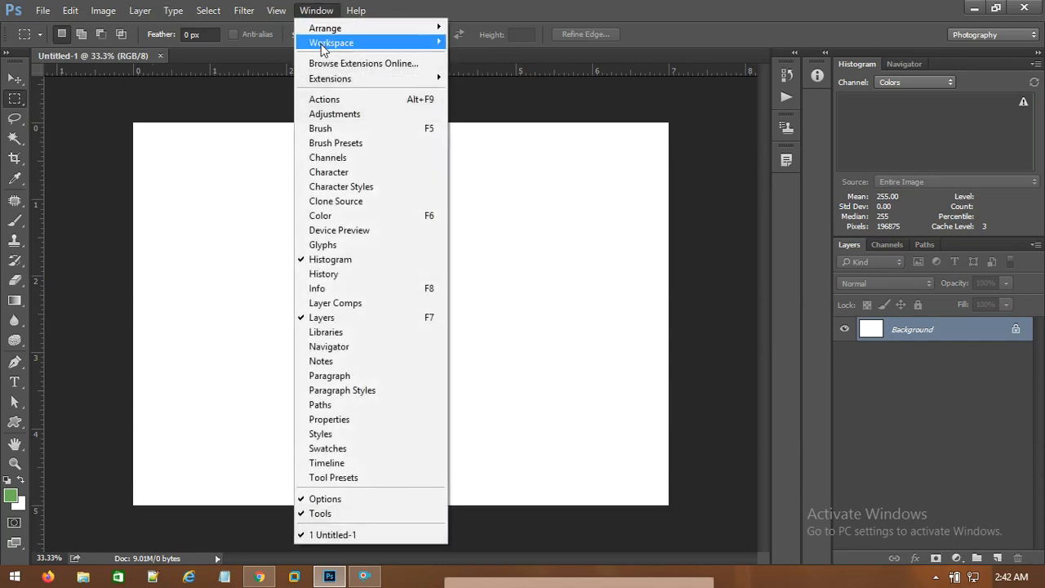
mouse_move(323, 49)
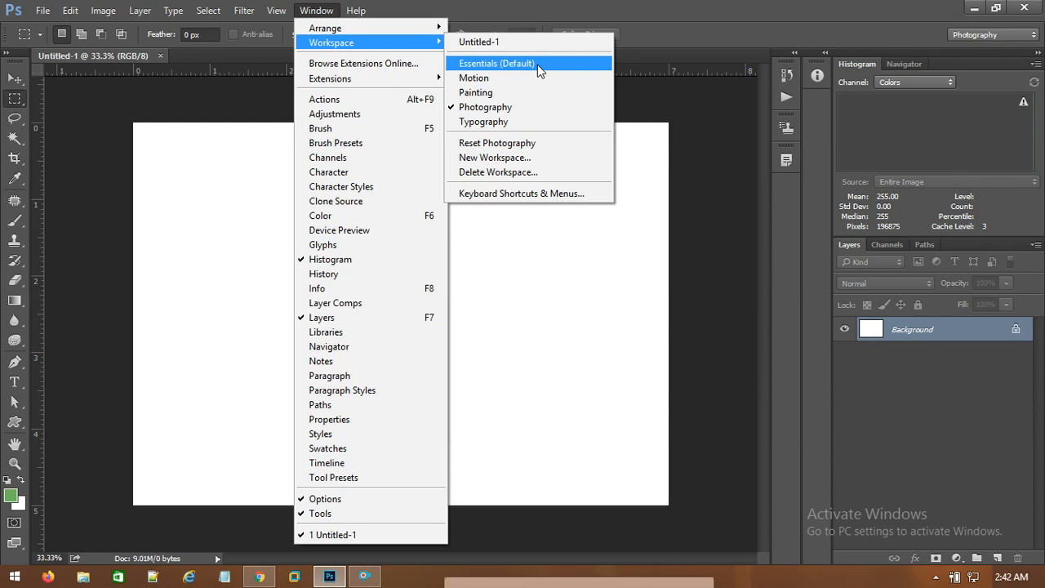
left_click(511, 144)
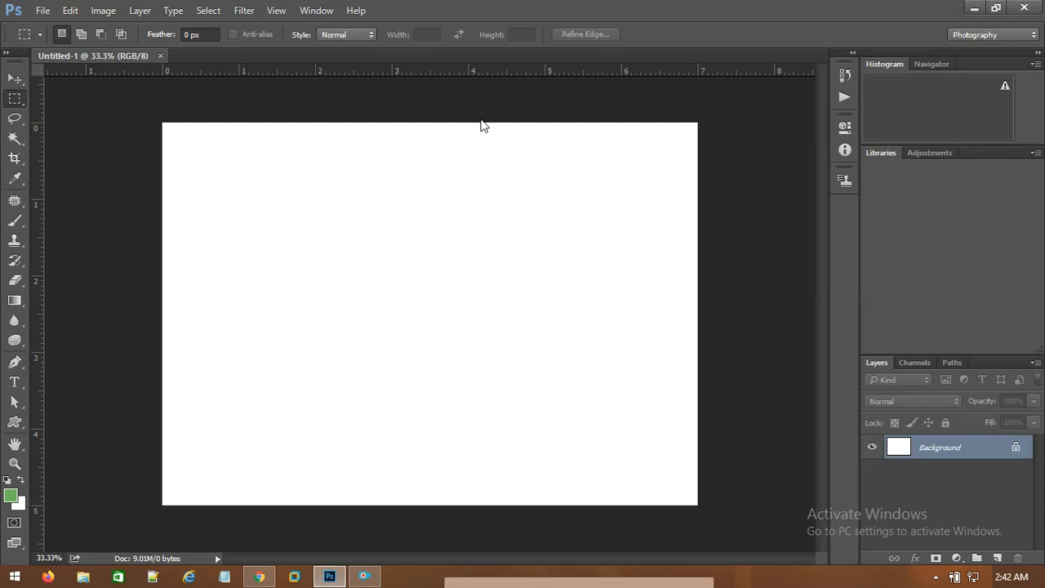
left_click(317, 11)
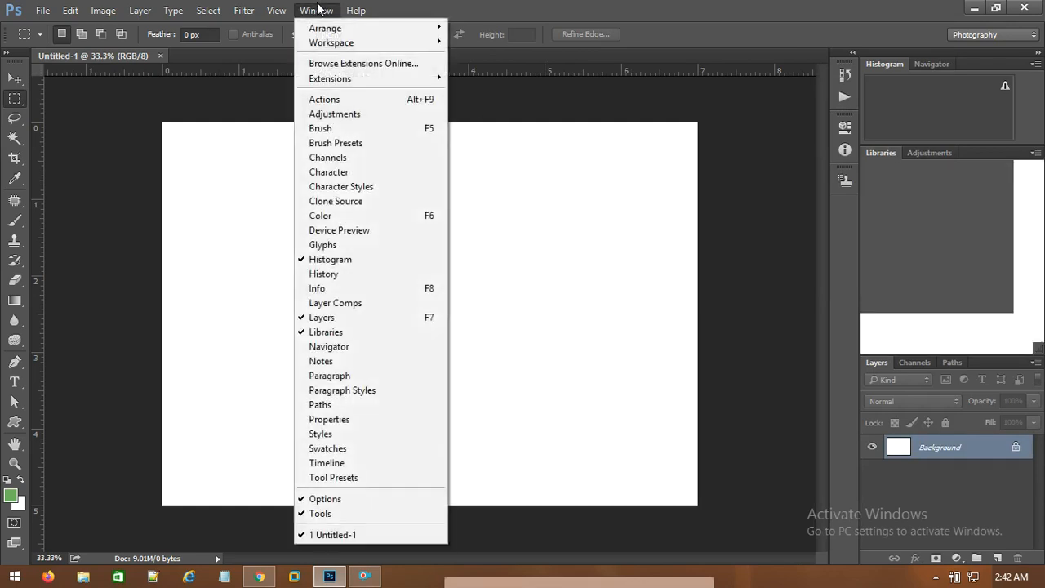
left_click(597, 233)
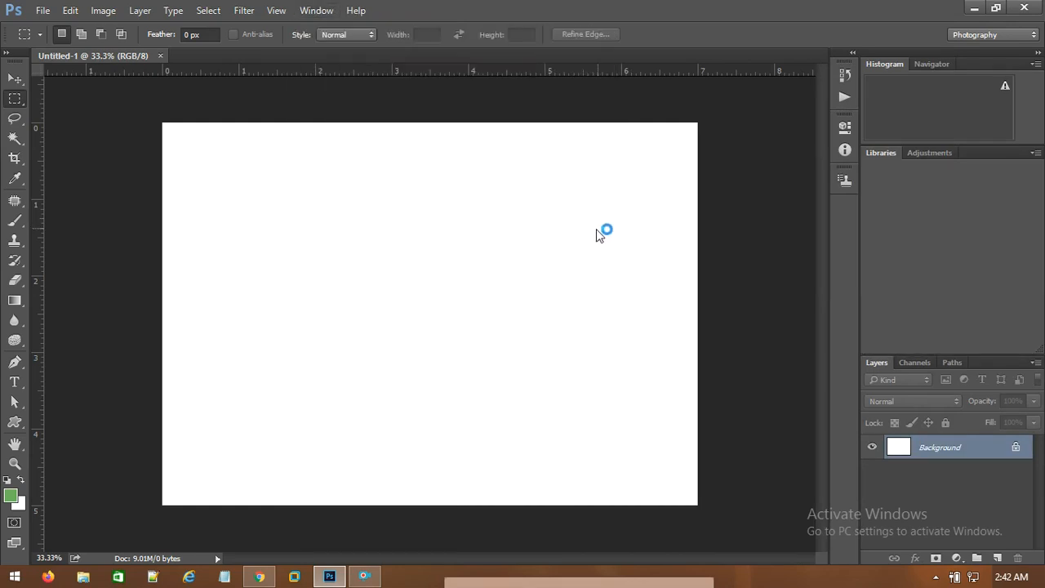
Step: Float the Layers panel over the canvas and restore its docked place by resetting the Photography workspace
left_click_drag(883, 364, 196, 208)
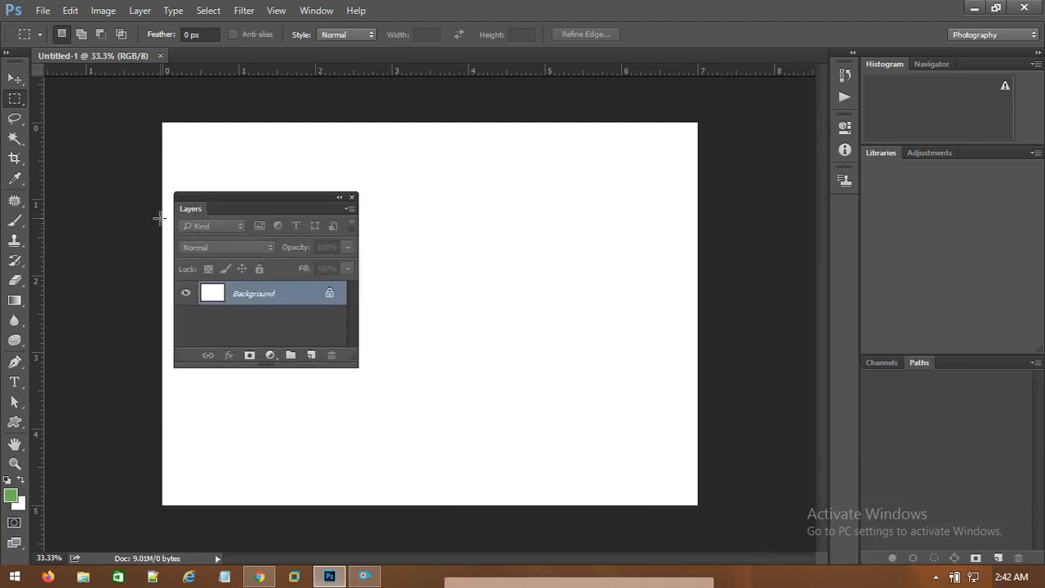
left_click(324, 13)
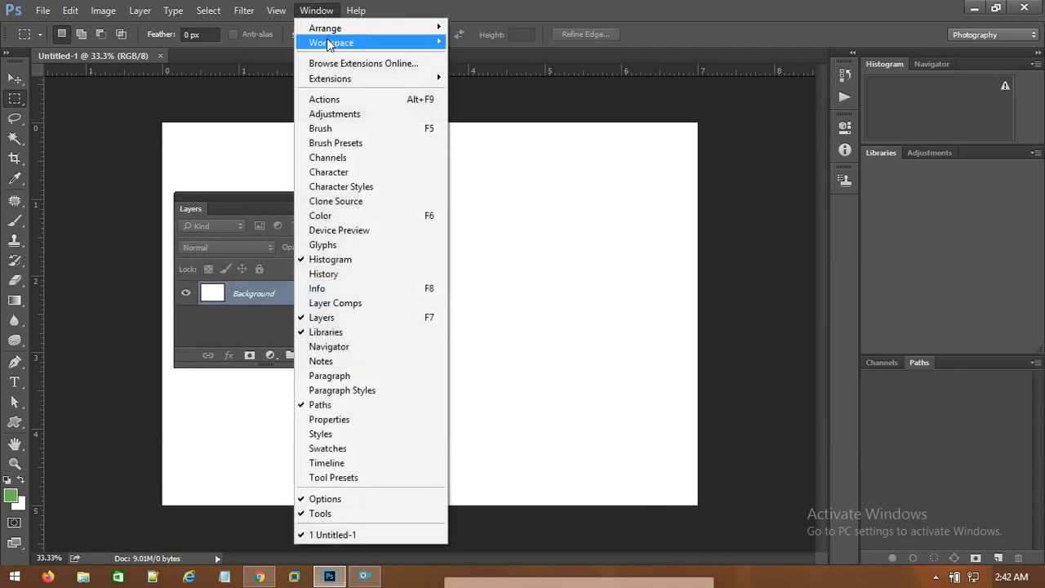
mouse_move(329, 43)
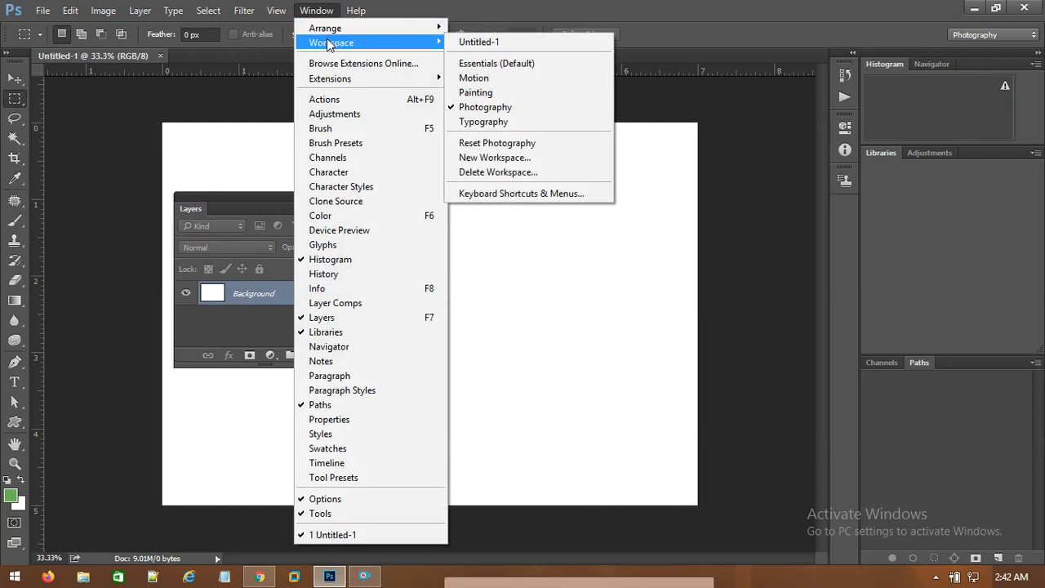
left_click(498, 143)
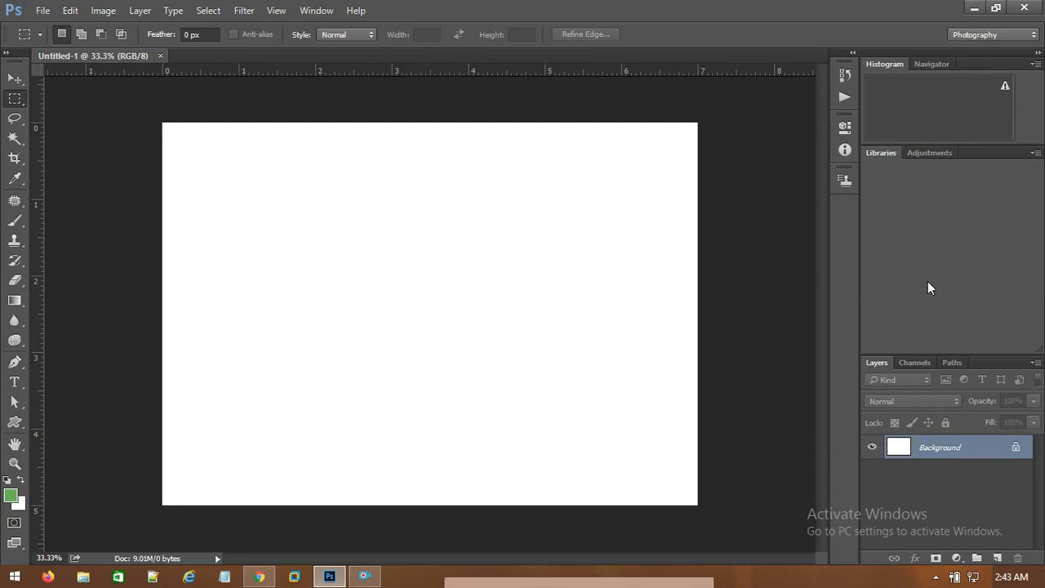
Step: Unlock the Background by converting it to a regular layer with the default settings, and undo the conversion
double_click(943, 455)
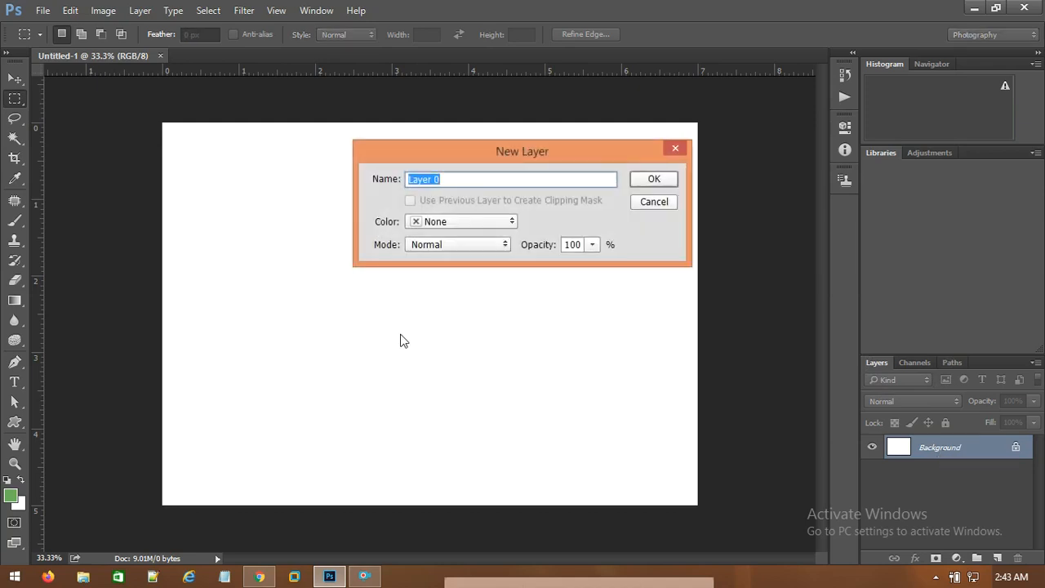
left_click_drag(527, 154, 511, 198)
left_click_drag(454, 227, 350, 224)
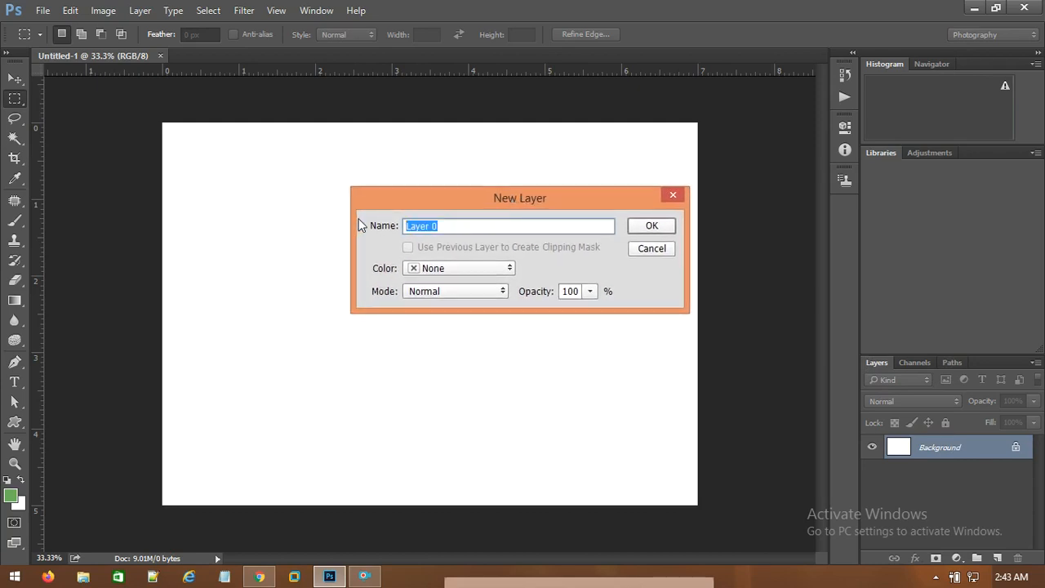
left_click(649, 226)
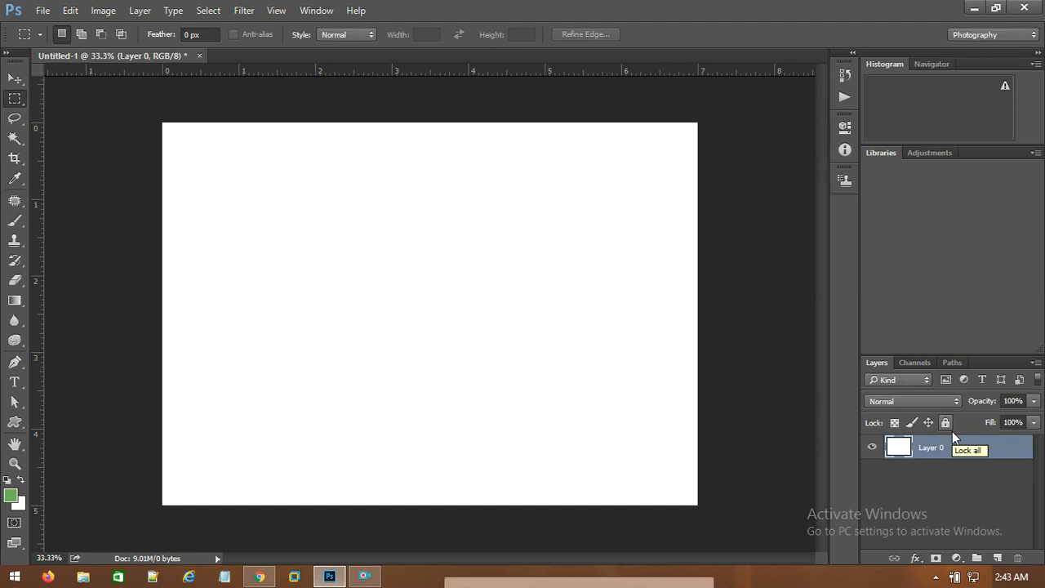
key("ctrl+z")
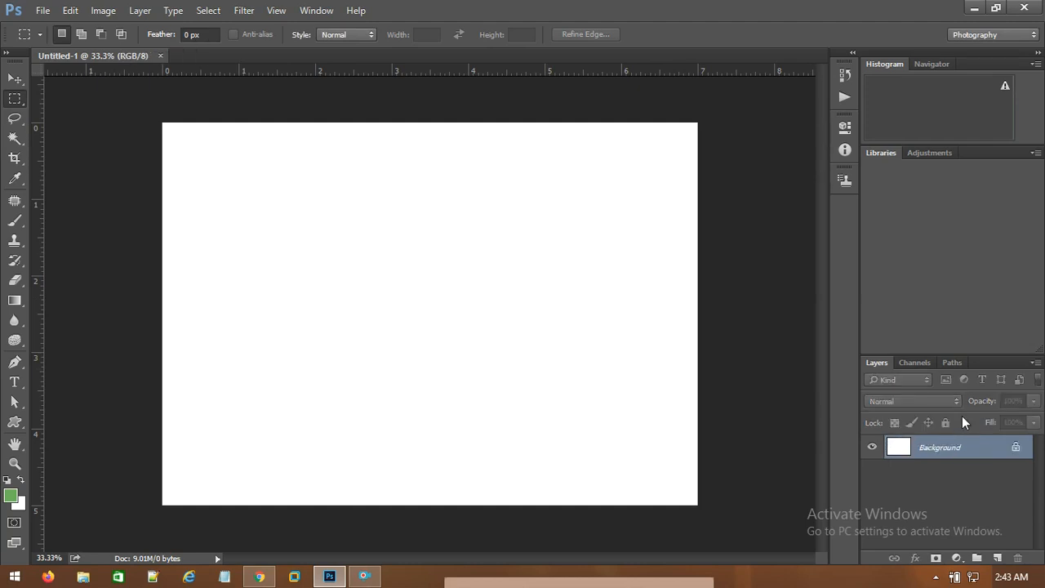
Step: Apply Layer from Background to the locked Background with the default settings, and undo it
right_click(933, 446)
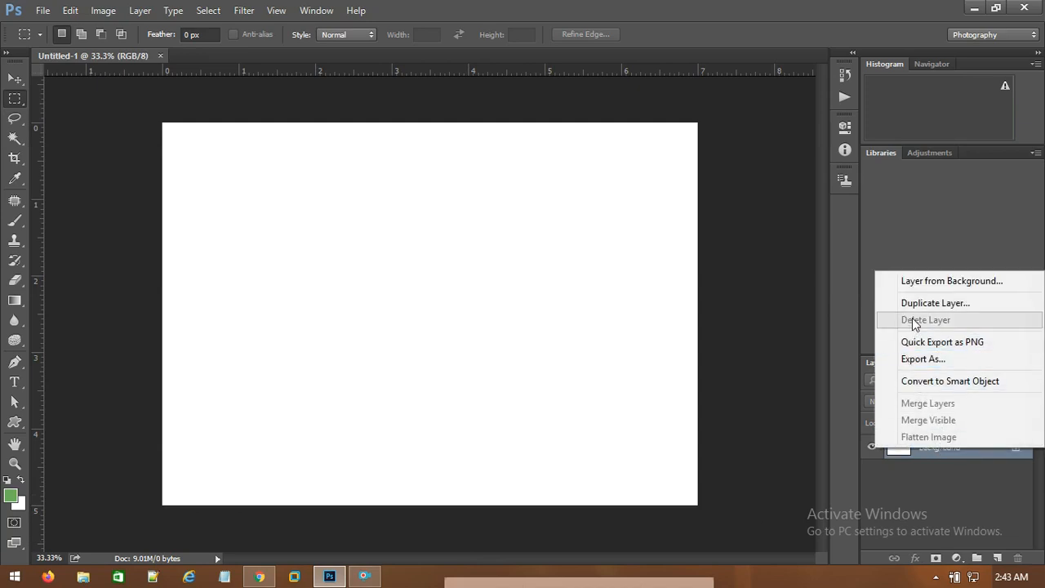
left_click(969, 282)
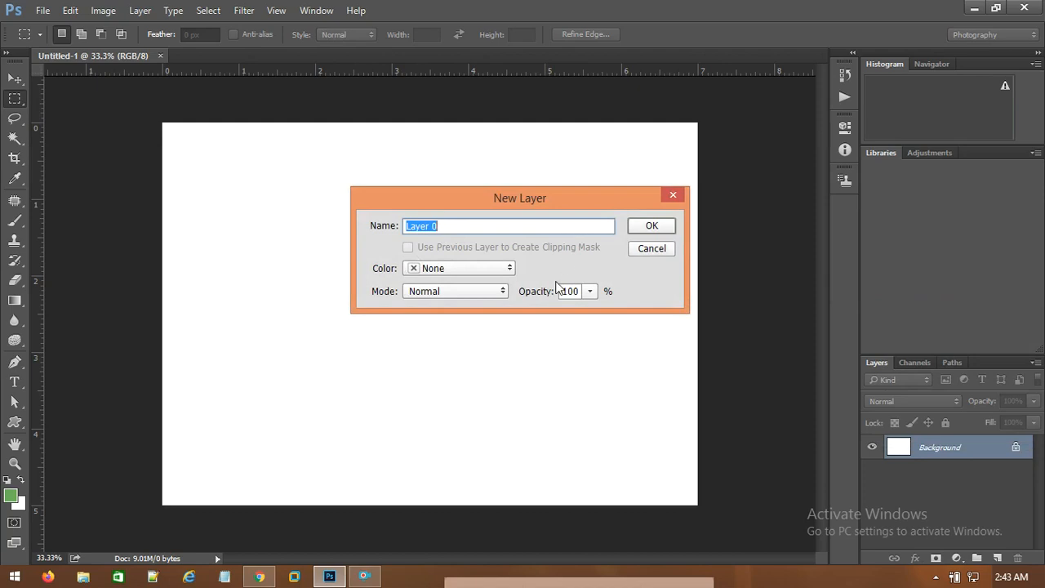
left_click(653, 227)
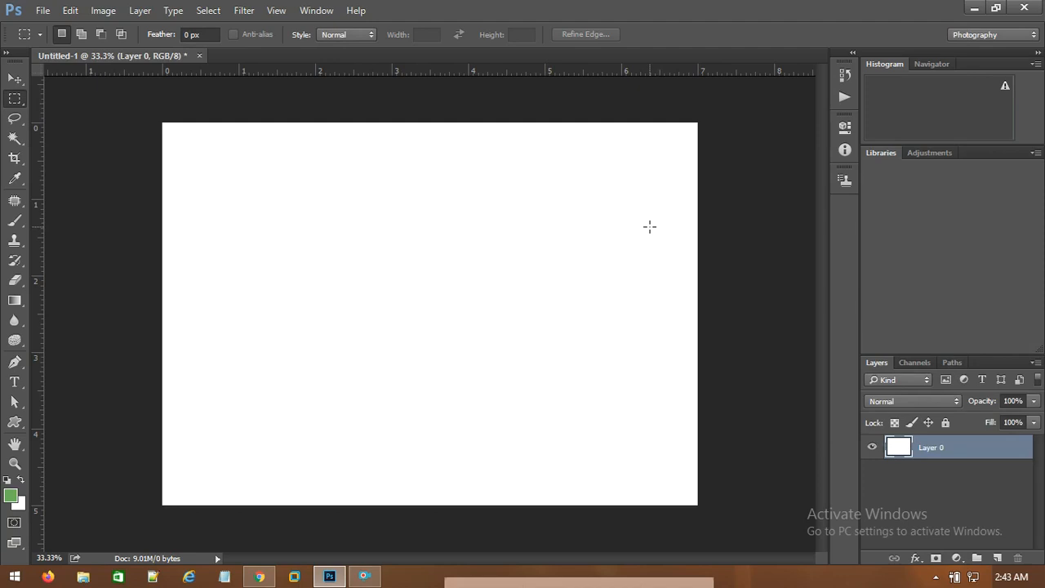
key("ctrl+z")
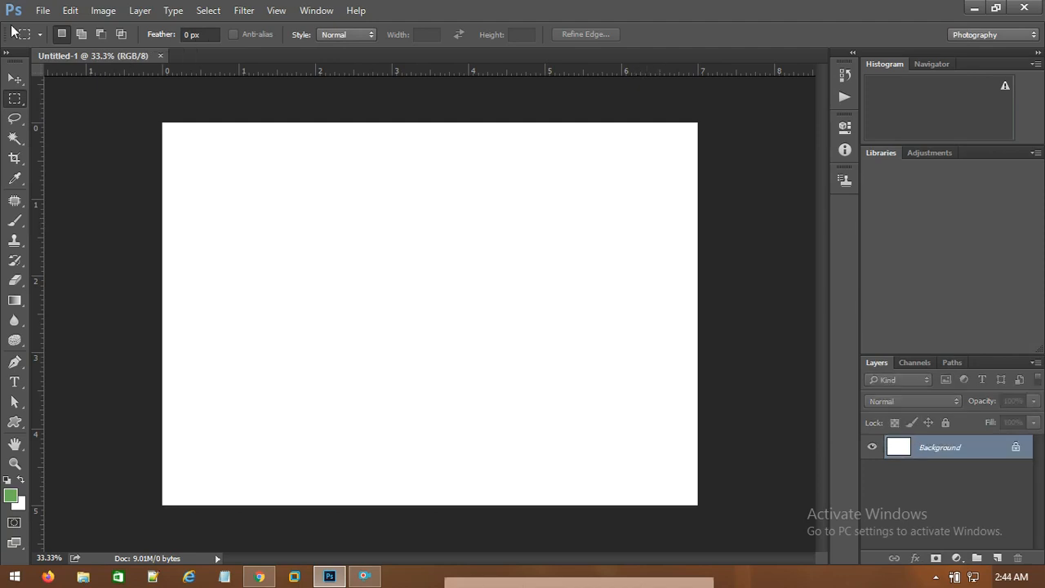
left_click(140, 11)
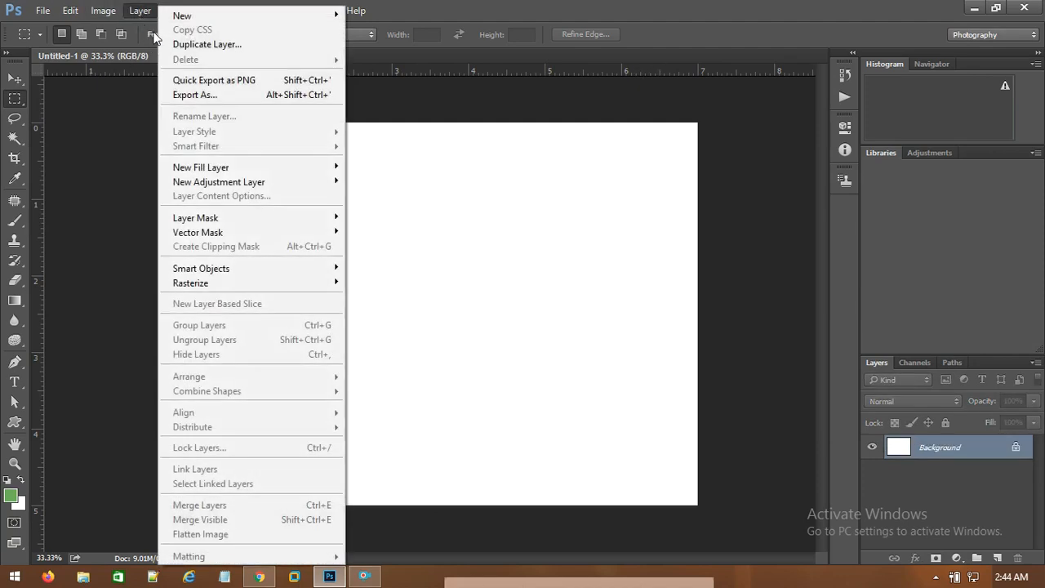
left_click(216, 79)
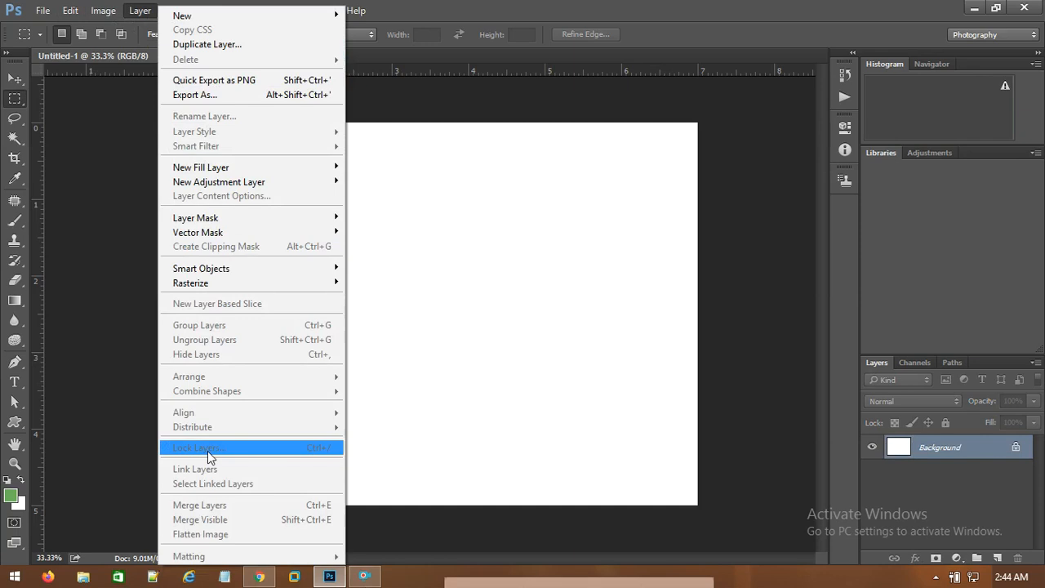
mouse_move(80, 19)
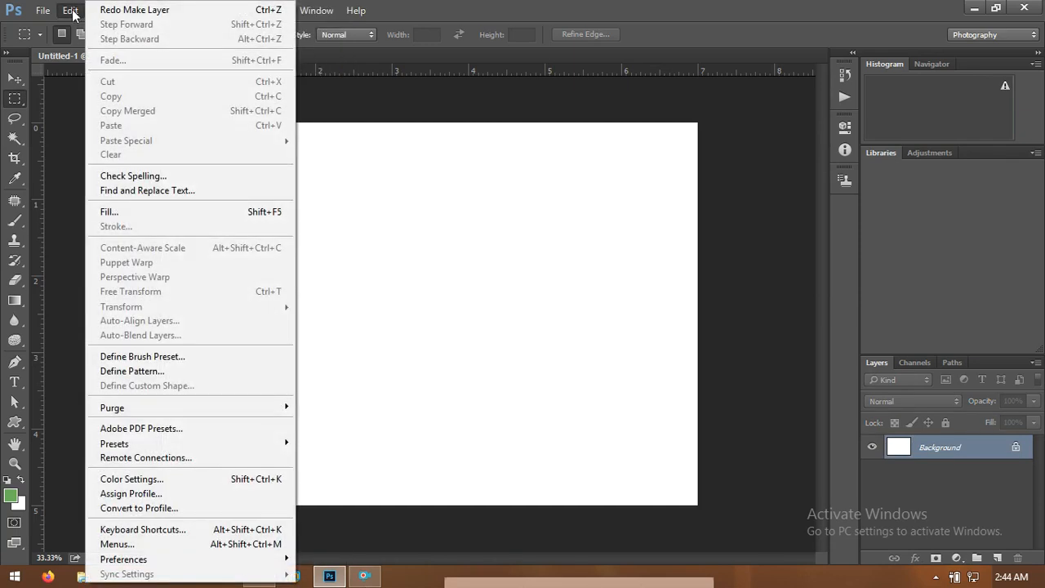
left_click(416, 106)
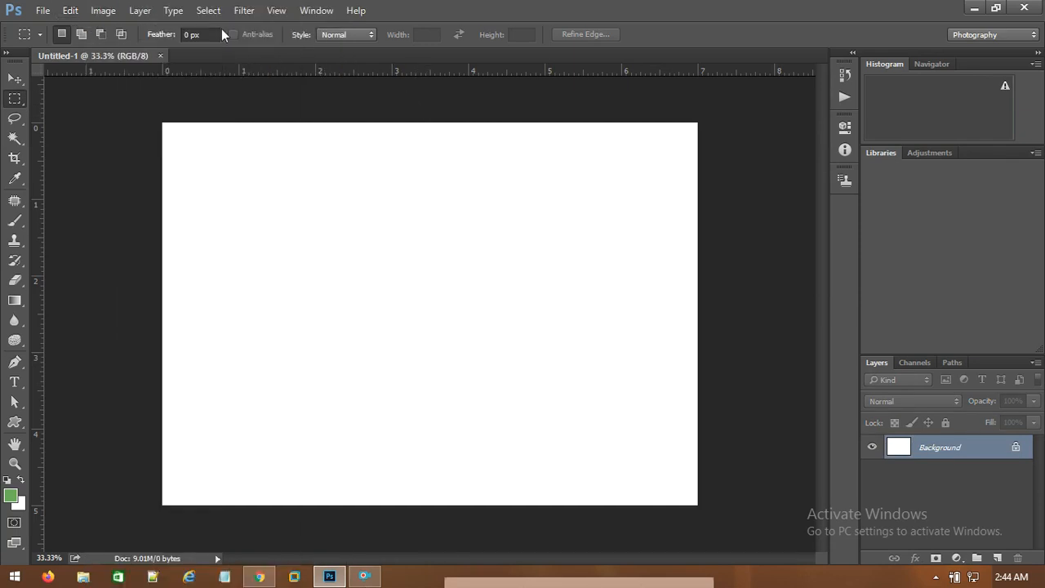
left_click(103, 13)
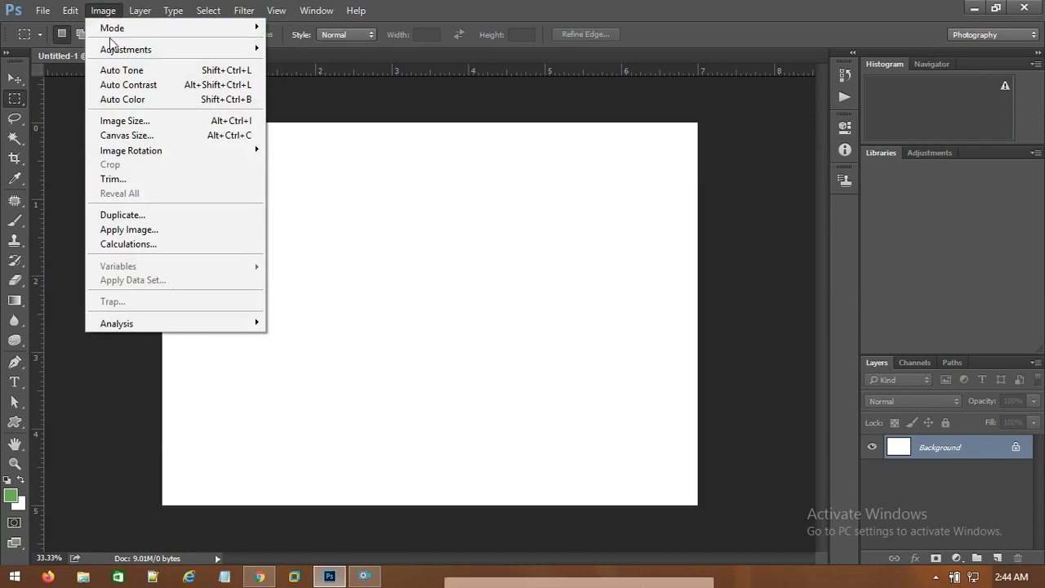
mouse_move(142, 14)
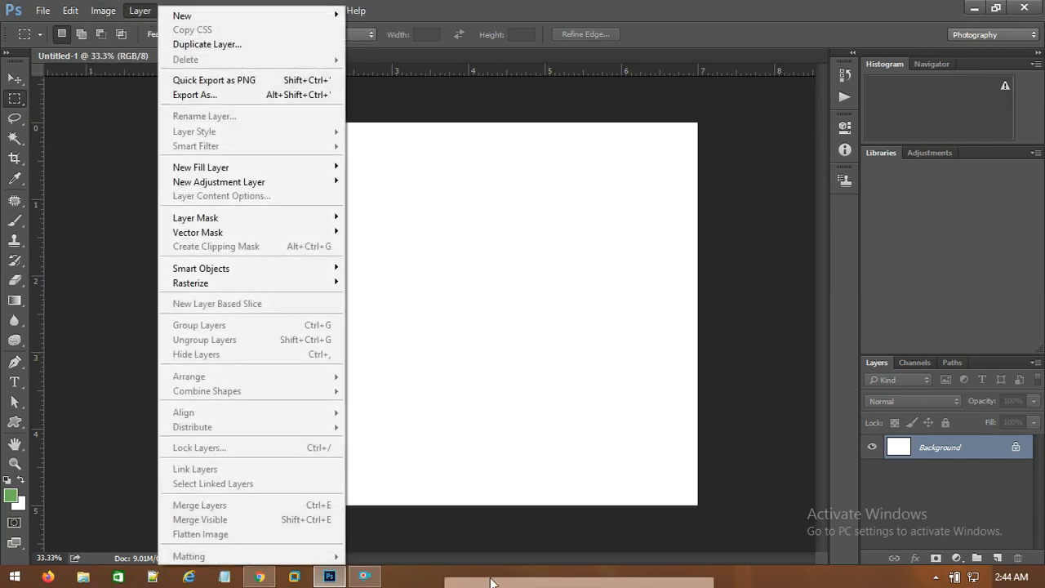
left_click(365, 577)
mouse_move(480, 582)
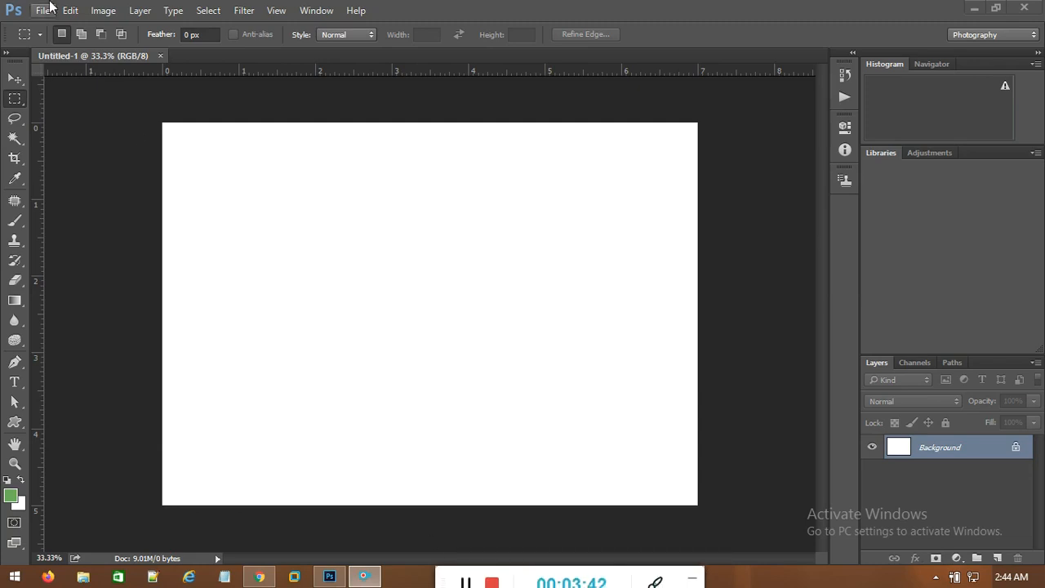
Step: Convert the locked Background into an editable layer named Layer 0 with Normal mode and 100% opacity
left_click(139, 11)
mouse_move(200, 17)
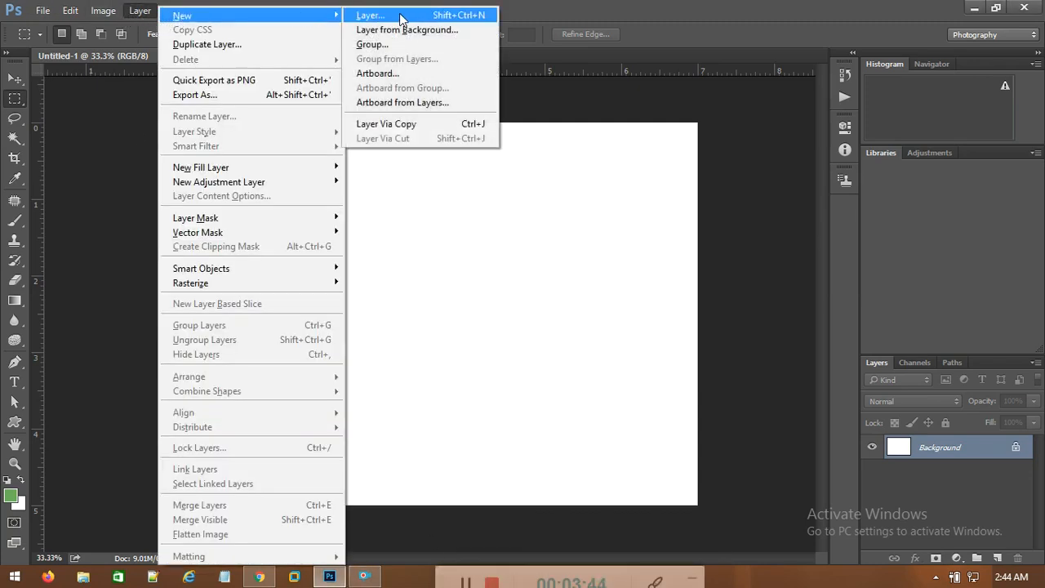
left_click(448, 32)
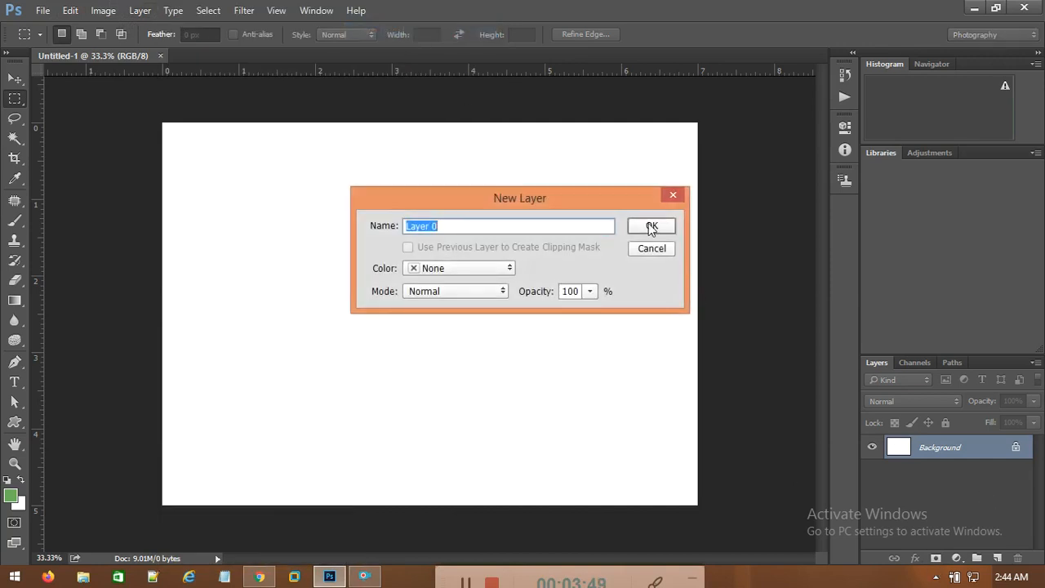
left_click(651, 227)
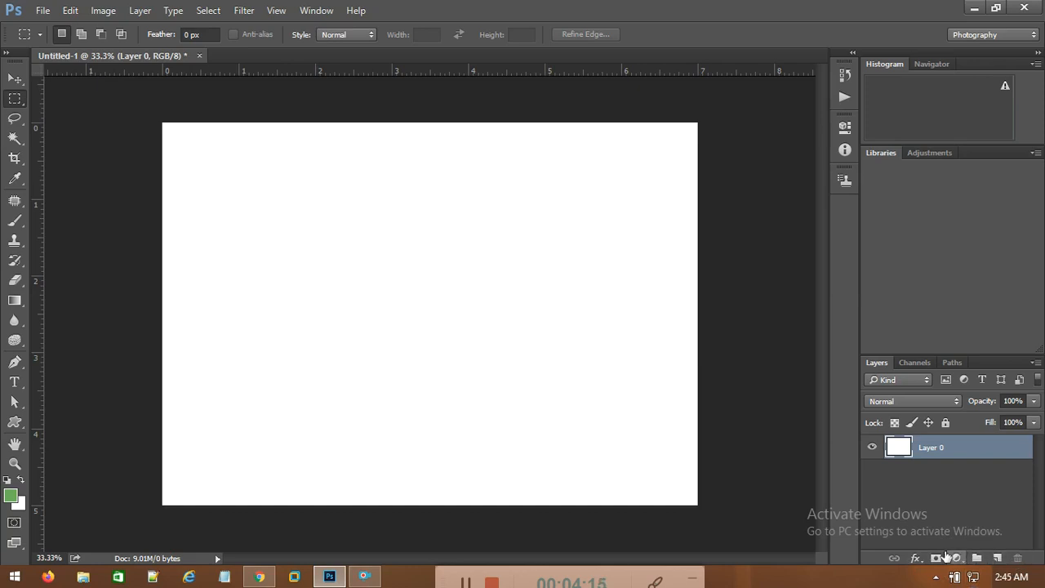
Step: Add a new layer above Layer 0 and paint two long wavy green Brush strokes across the canvas on it
left_click(998, 558)
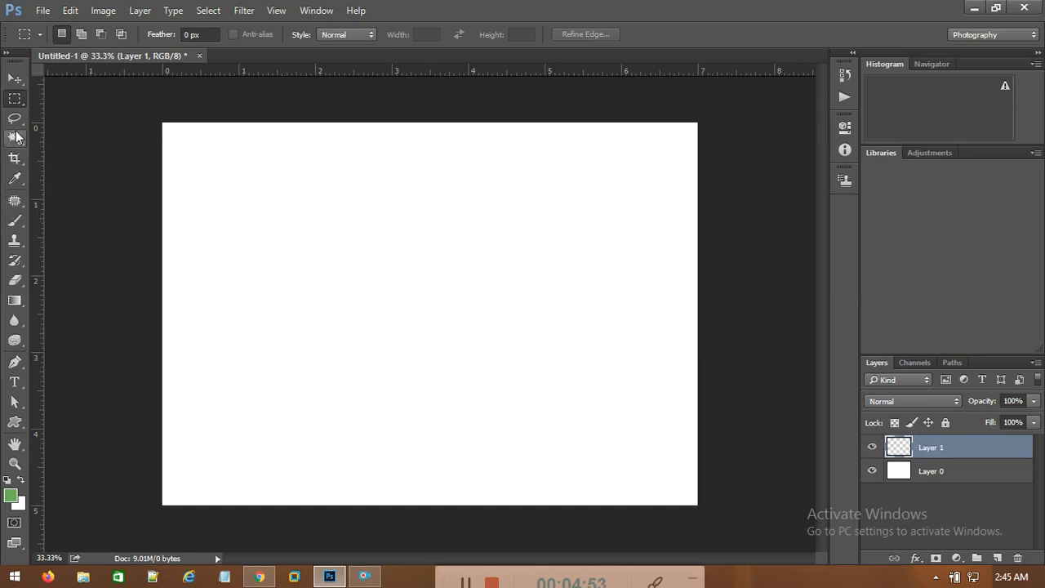
left_click(15, 221)
mouse_move(250, 258)
left_mouse_down()
mouse_move(405, 227)
mouse_move(382, 314)
mouse_move(484, 343)
mouse_move(560, 229)
mouse_move(600, 302)
left_mouse_up()
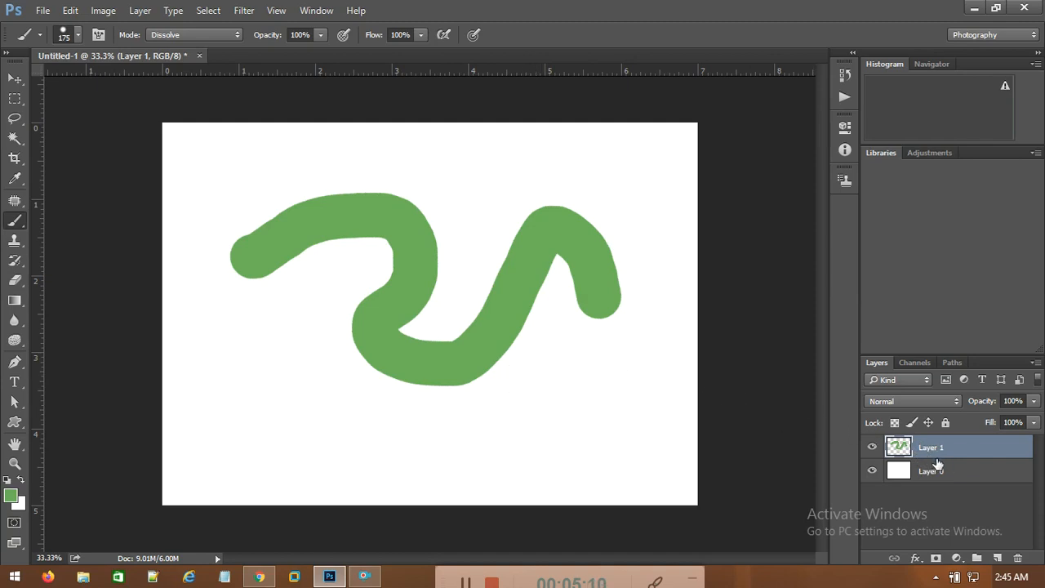
mouse_move(254, 349)
left_mouse_down()
mouse_move(438, 445)
mouse_move(618, 437)
mouse_move(631, 413)
left_mouse_up()
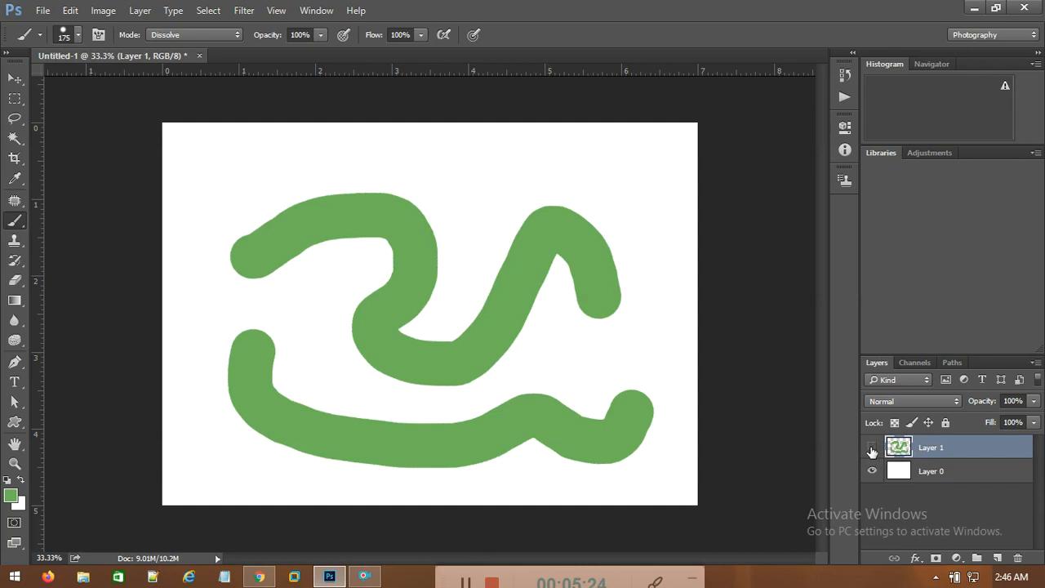
Step: Hide and show Layer 1 and Layer 0 one after the other to compare their contents
left_click(872, 448)
left_click(872, 447)
left_click(872, 471)
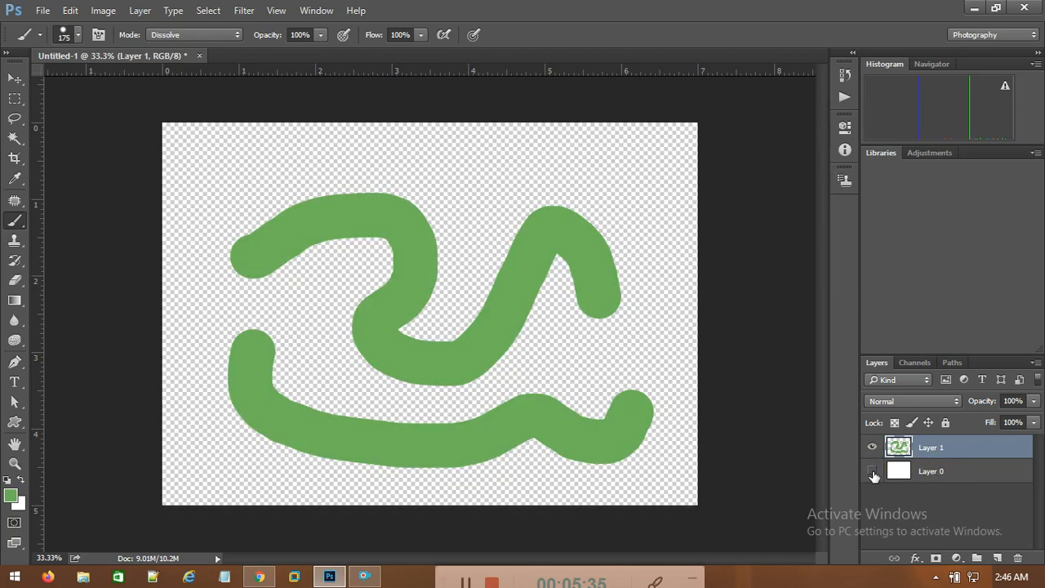
left_click(872, 471)
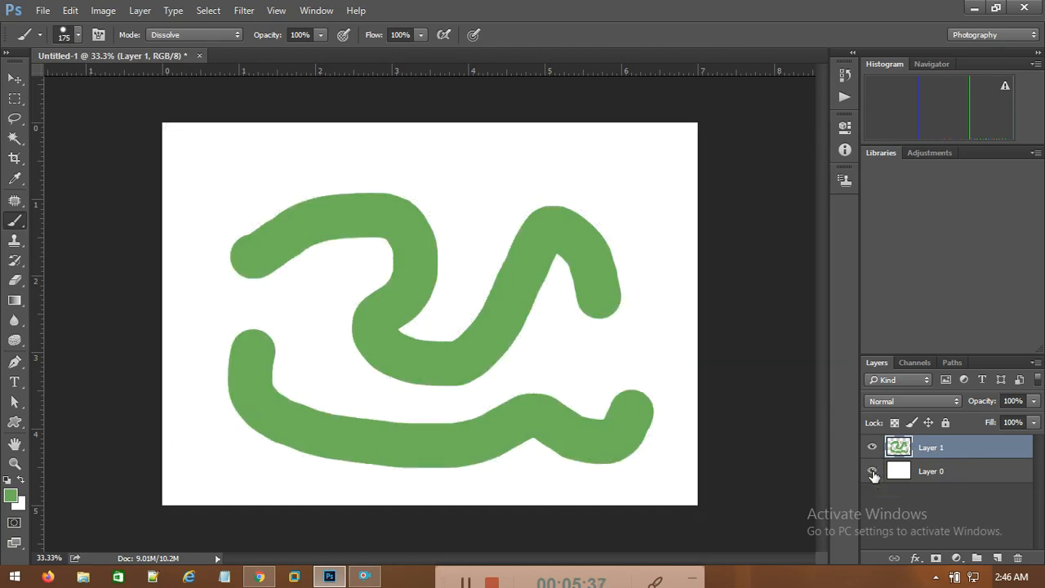
Step: Paint a short bright pink stroke near the canvas's upper right on Layer 0, and check it by hiding and showing Layer 1
left_click(898, 474)
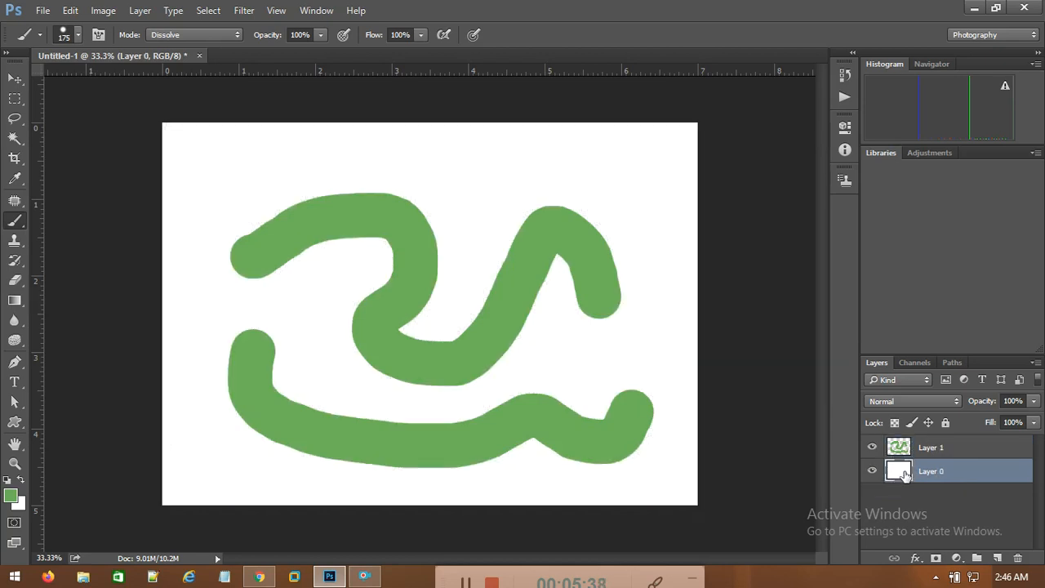
left_click(10, 494)
left_click(702, 176)
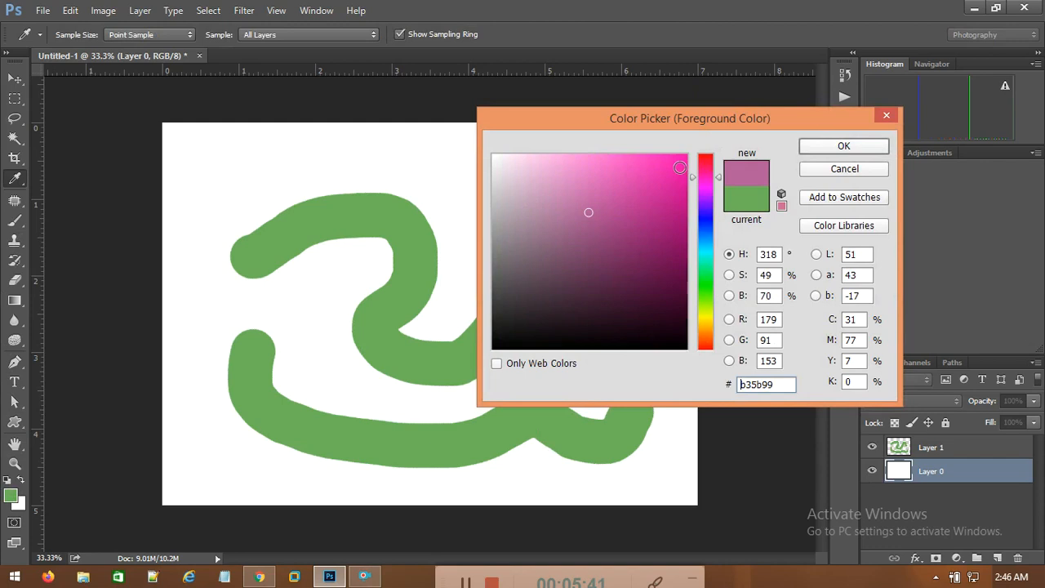
left_click(687, 155)
left_click(843, 145)
mouse_move(501, 146)
left_mouse_down()
mouse_move(535, 168)
mouse_move(625, 187)
left_mouse_up()
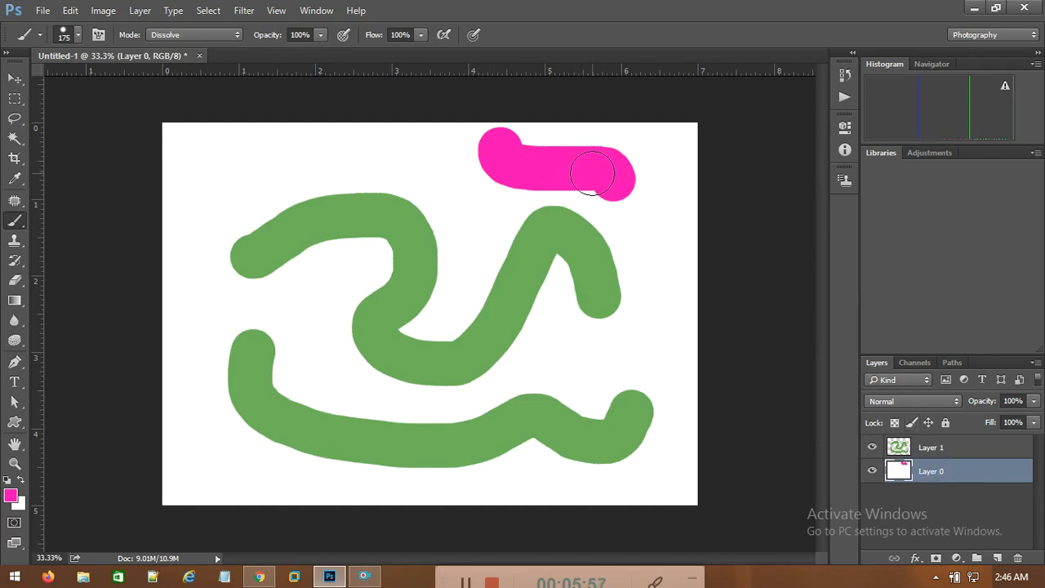
left_click(872, 448)
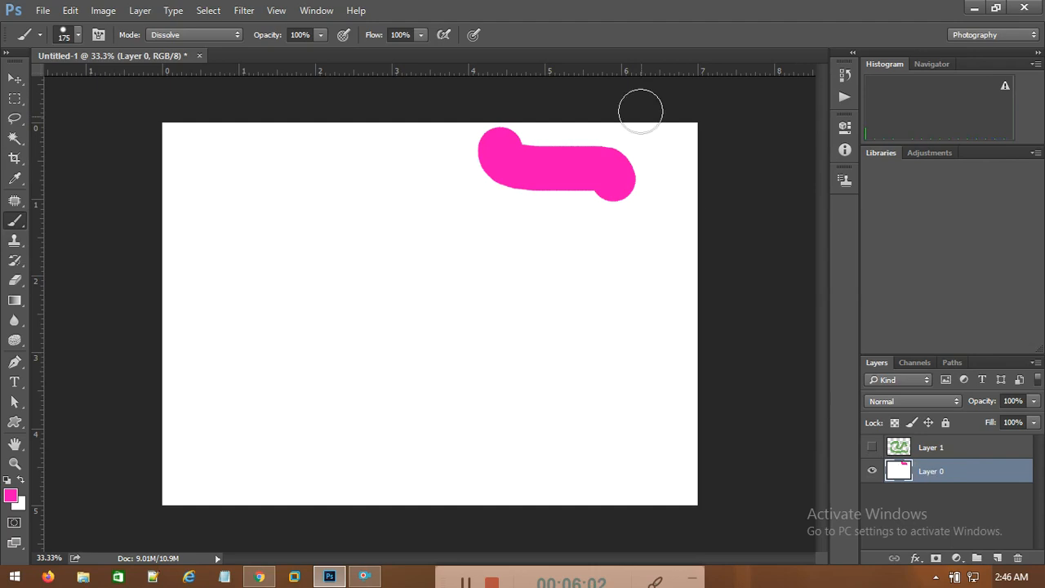
left_click(872, 446)
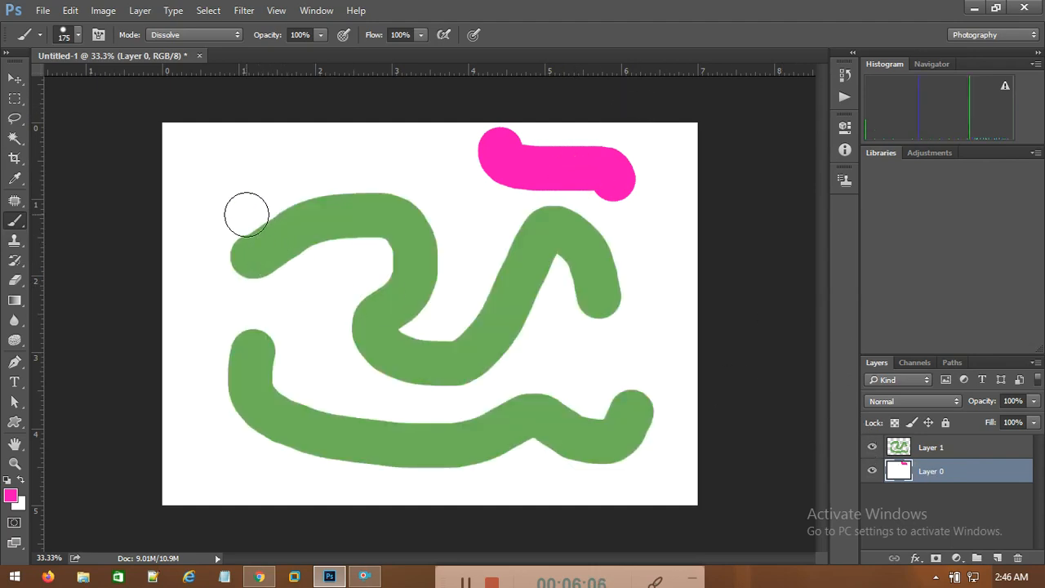
Step: Paint a #34202e stroke along the canvas's upper left on a new layer above Layer 0, and a short vertical one near the right edge on Layer 0
left_click(997, 557)
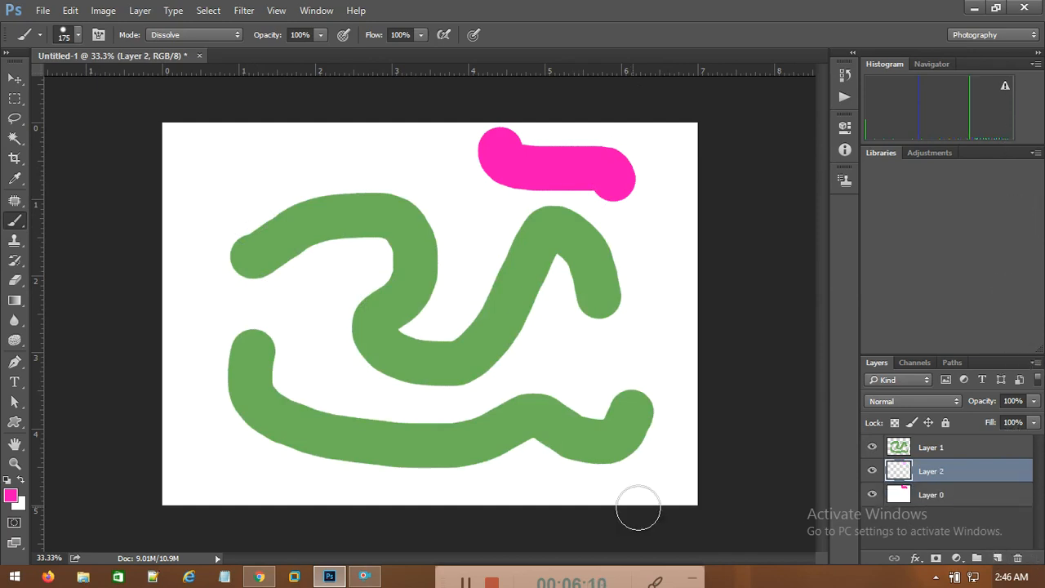
left_click(912, 451)
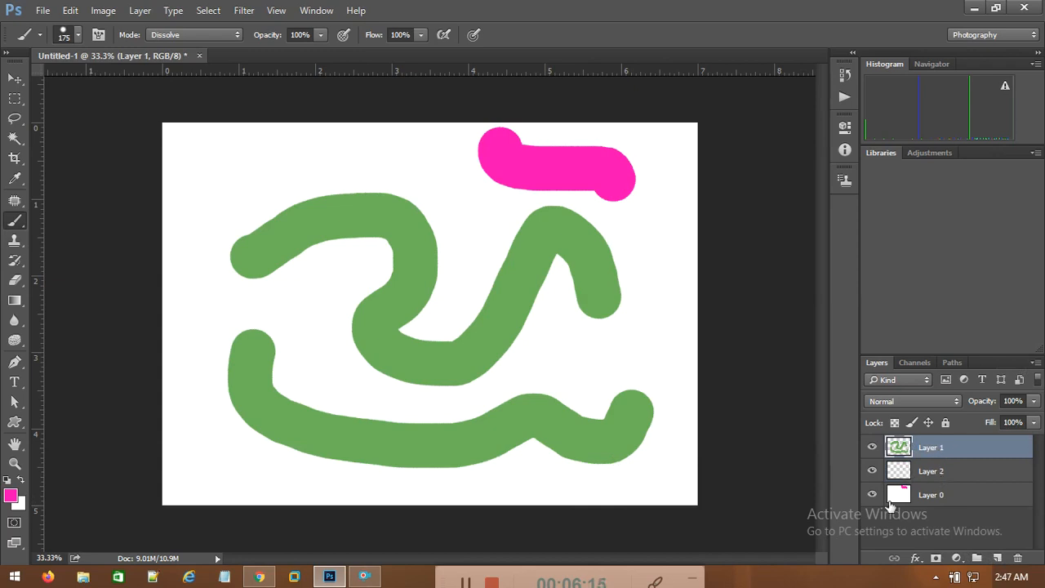
left_click(919, 477)
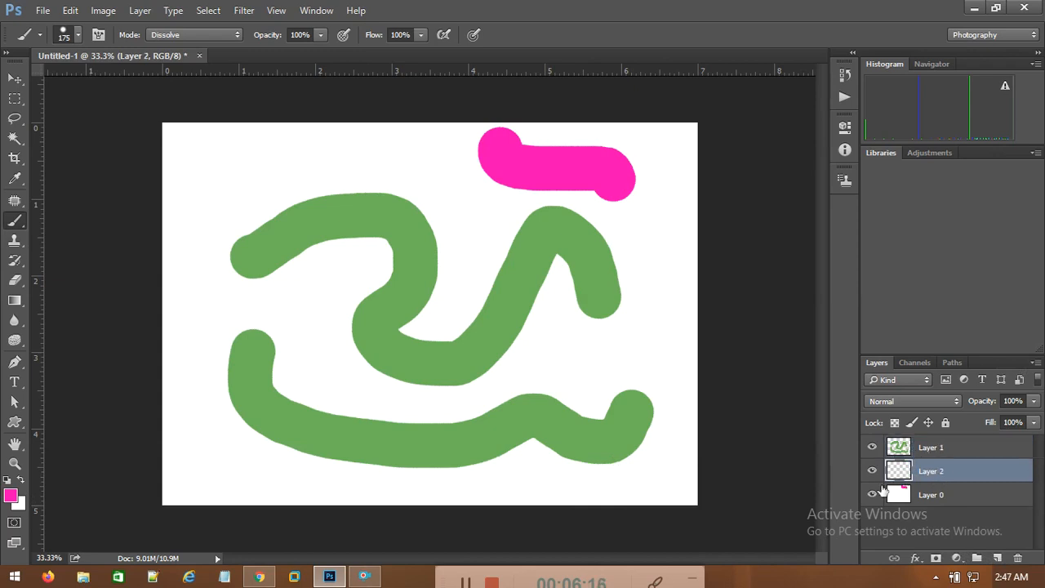
left_click(10, 495)
left_click(567, 311)
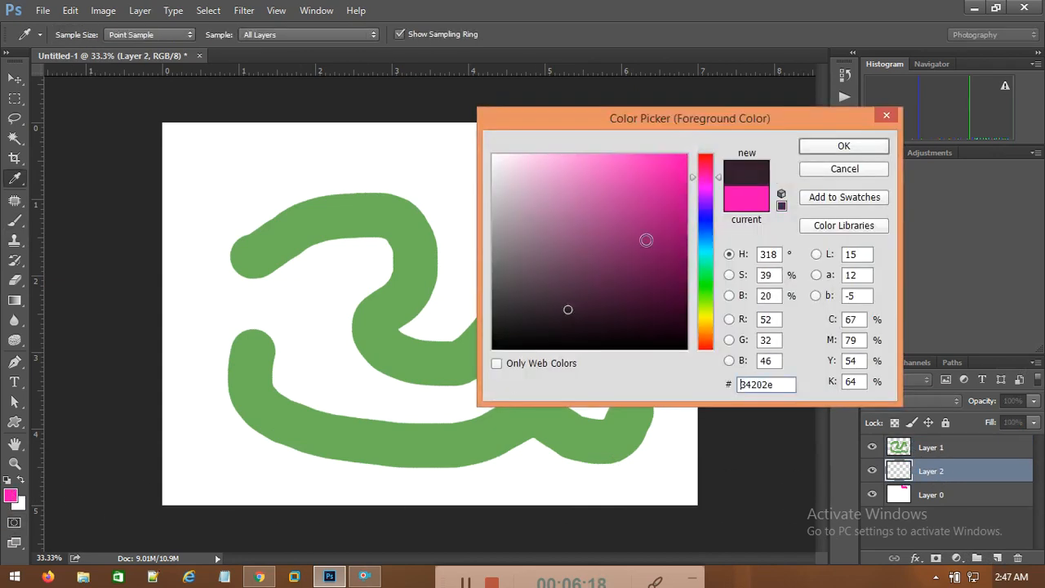
left_click(824, 147)
left_click_drag(222, 143, 410, 158)
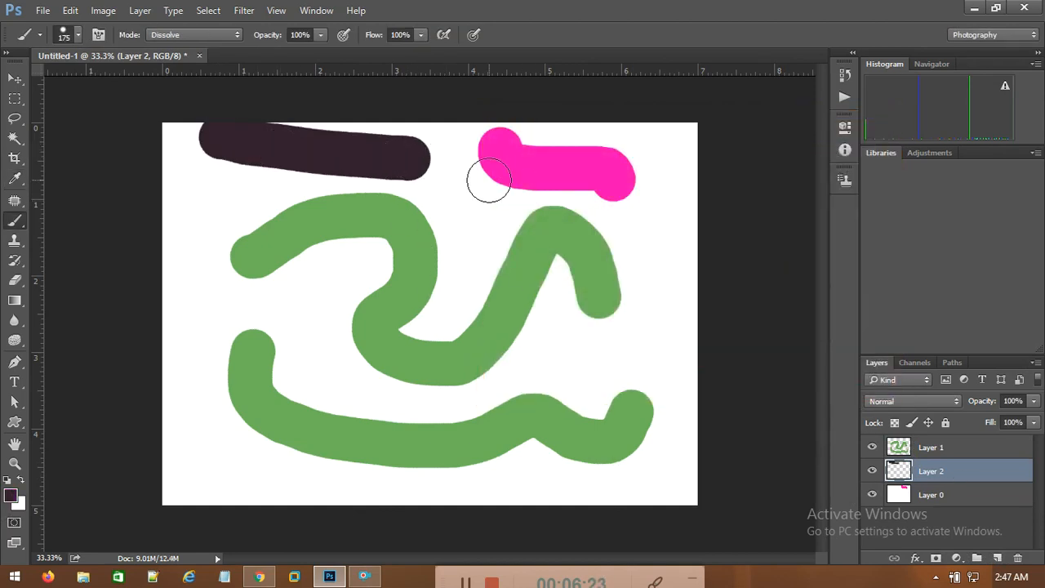
left_click(939, 495)
left_click_drag(649, 243, 639, 314)
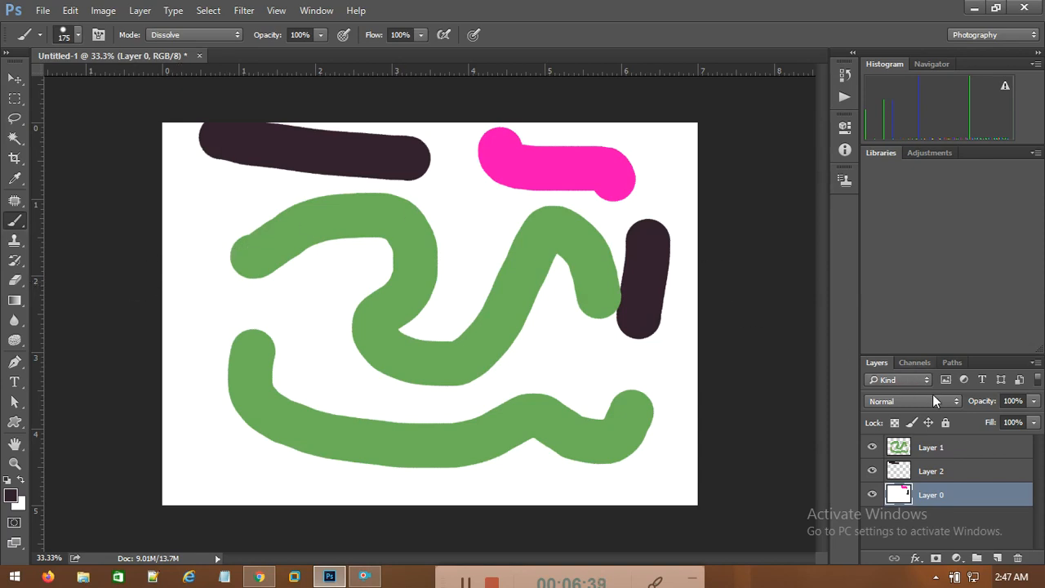
Step: Delete Layer 2 and Layer 1, and undo both deletions
left_click(930, 474)
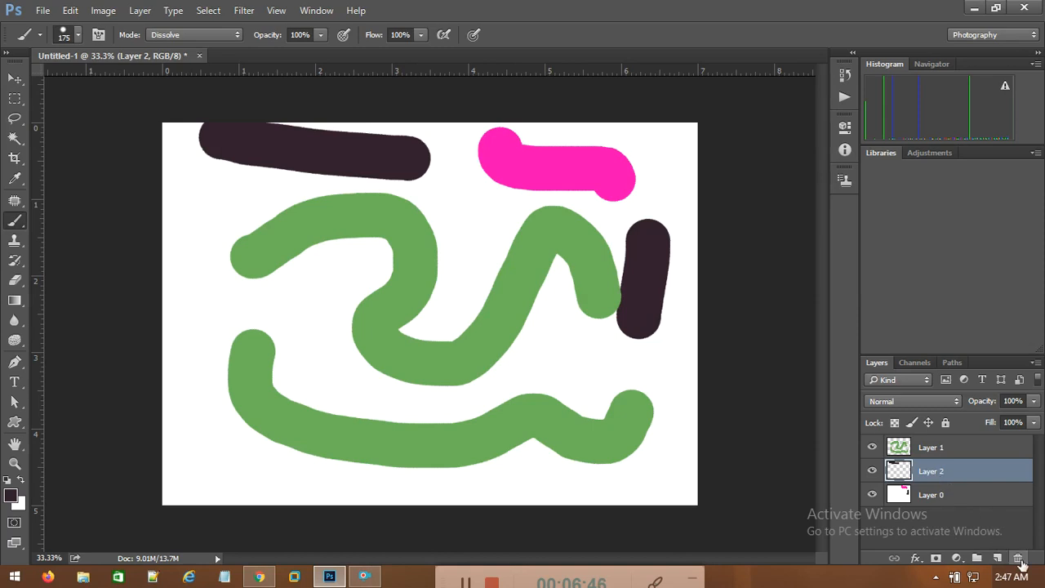
left_click(1018, 559)
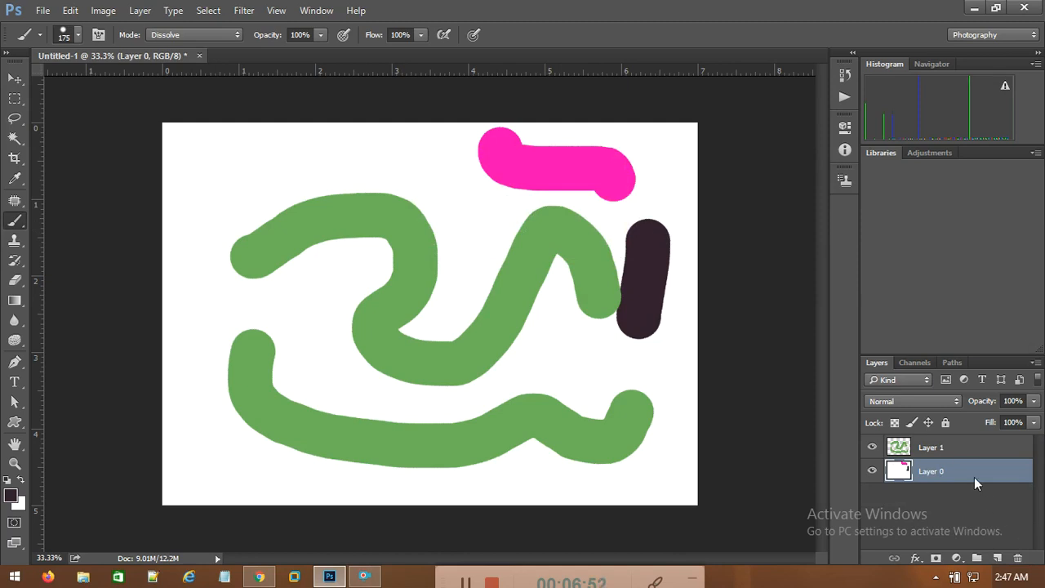
left_click(962, 455)
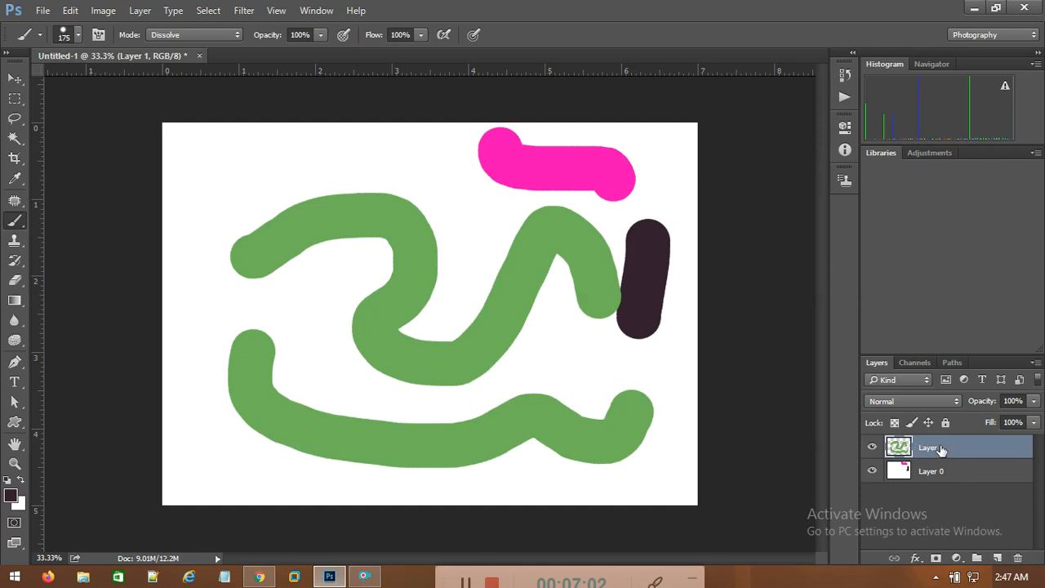
key("Delete")
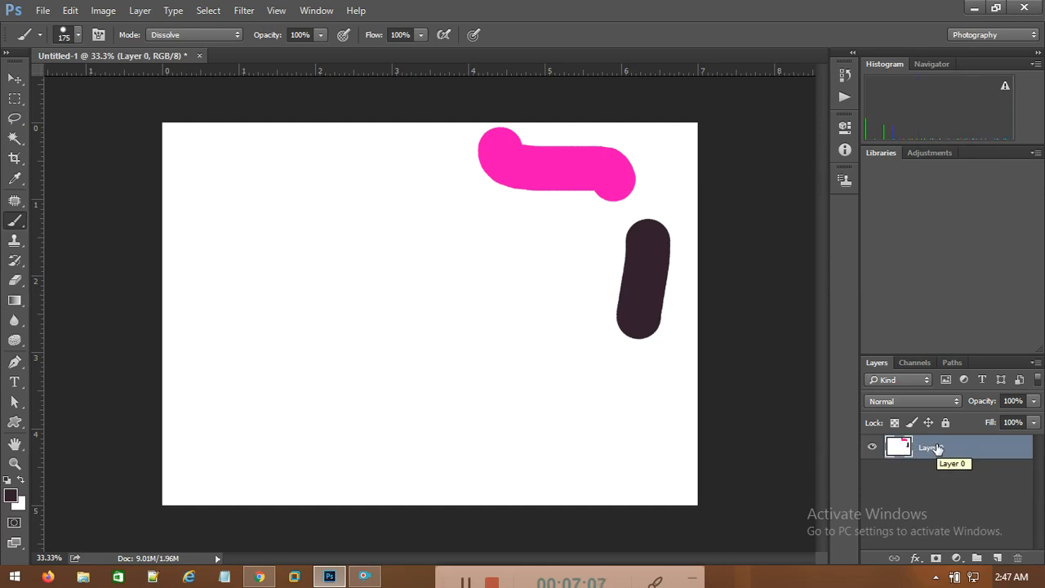
key("ctrl+z")
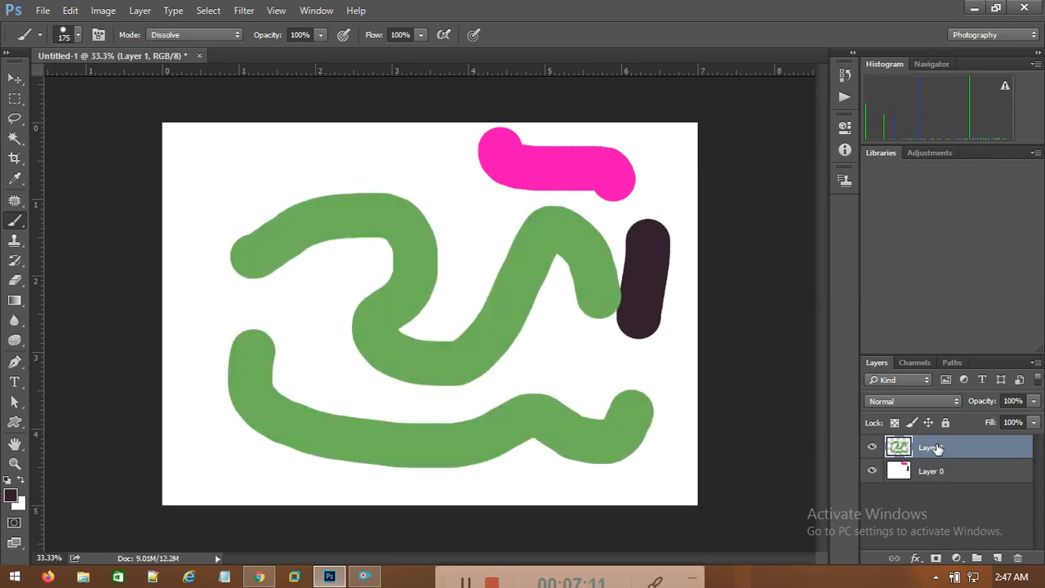
key("ctrl+alt+z")
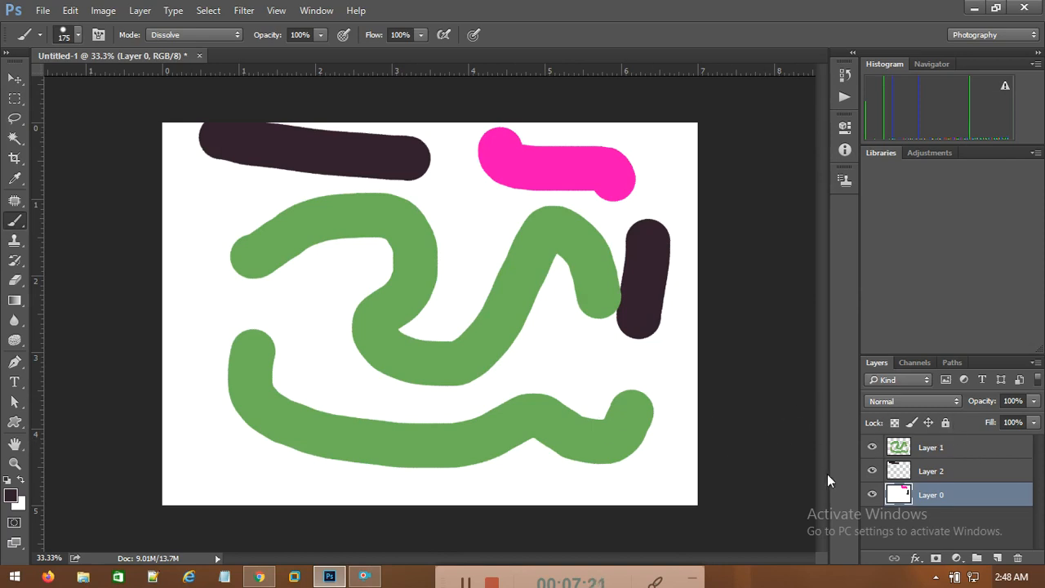
Step: Request deletion of Layer 2 and decline the confirmation, and delete the layer directly without confirmation
left_click(931, 474)
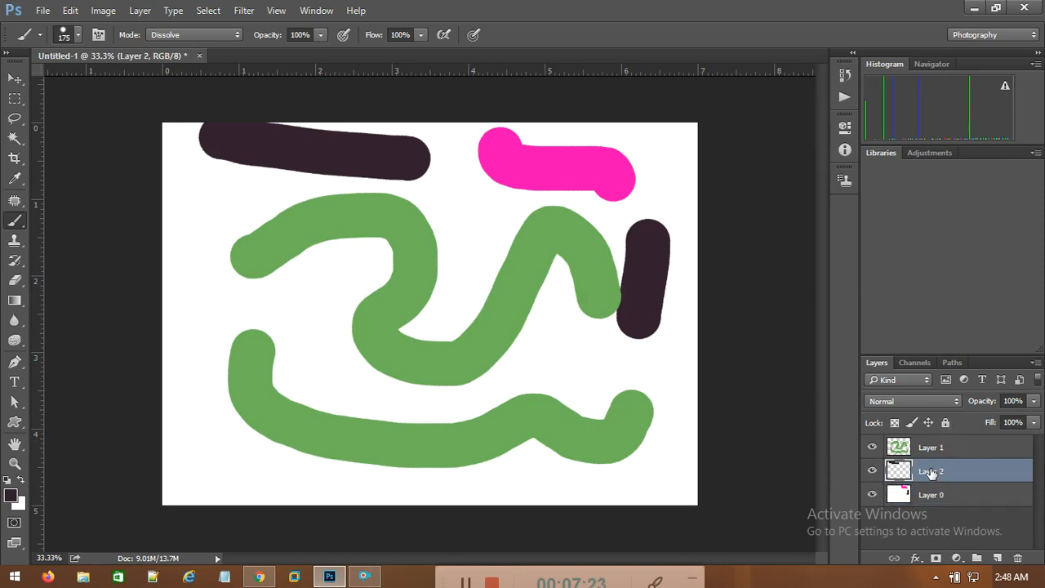
left_click(1017, 560)
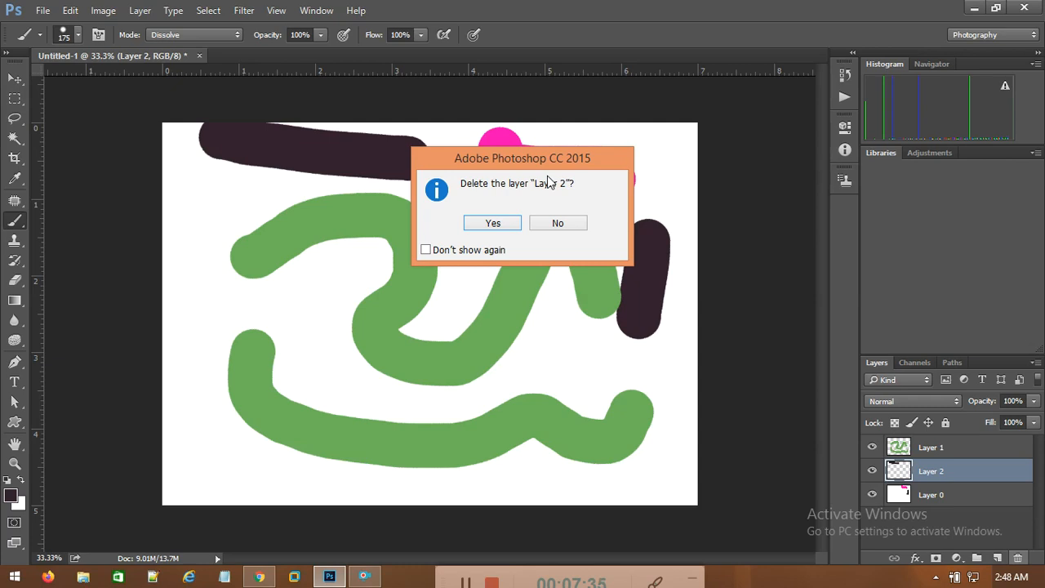
left_click(574, 229)
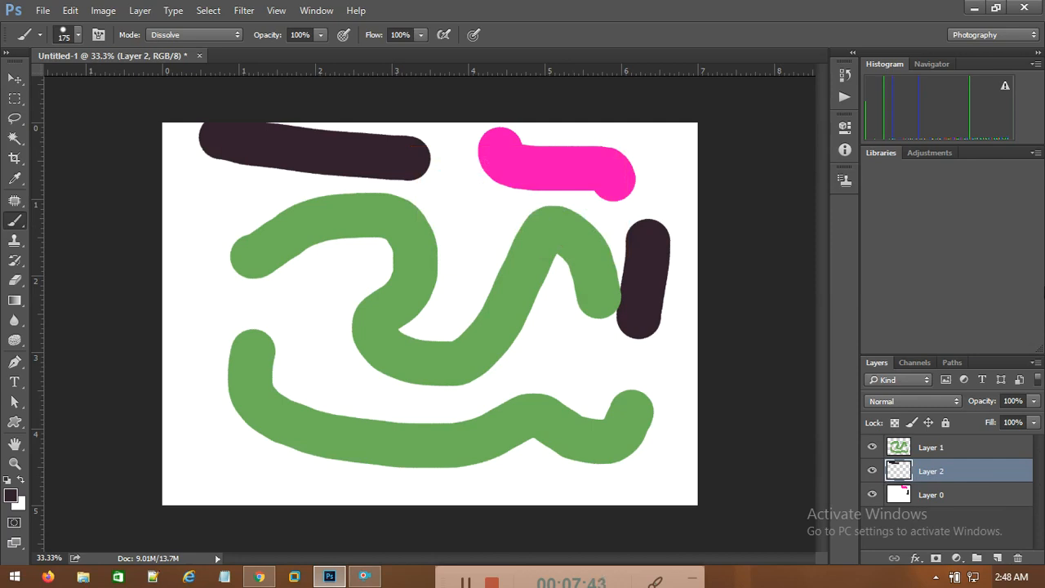
key("Delete")
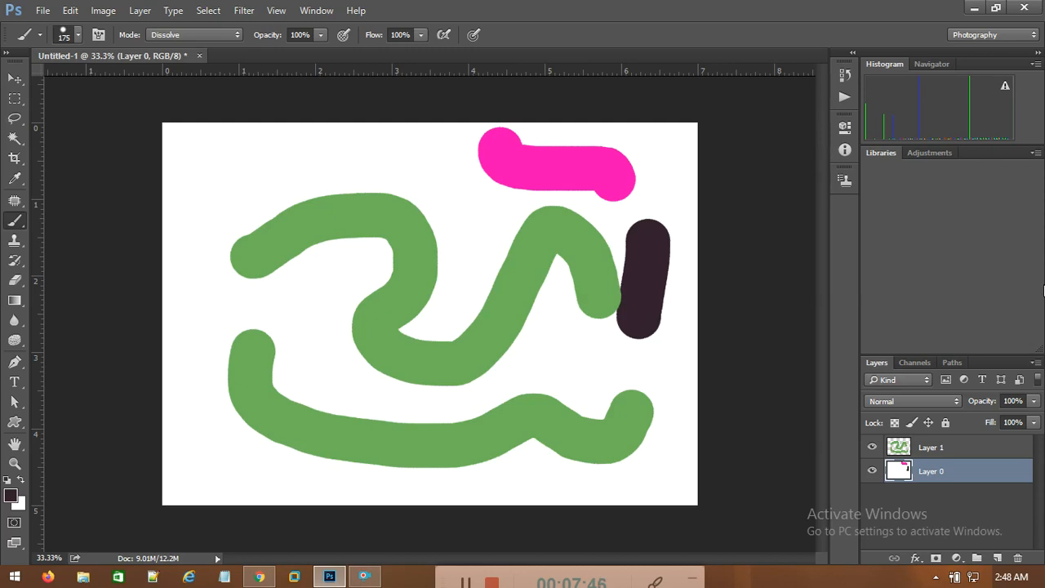
Step: Delete Layer 1 with confirmation, and step back through history to restore both Layer 1 and Layer 2
left_click(909, 452)
right_click(936, 448)
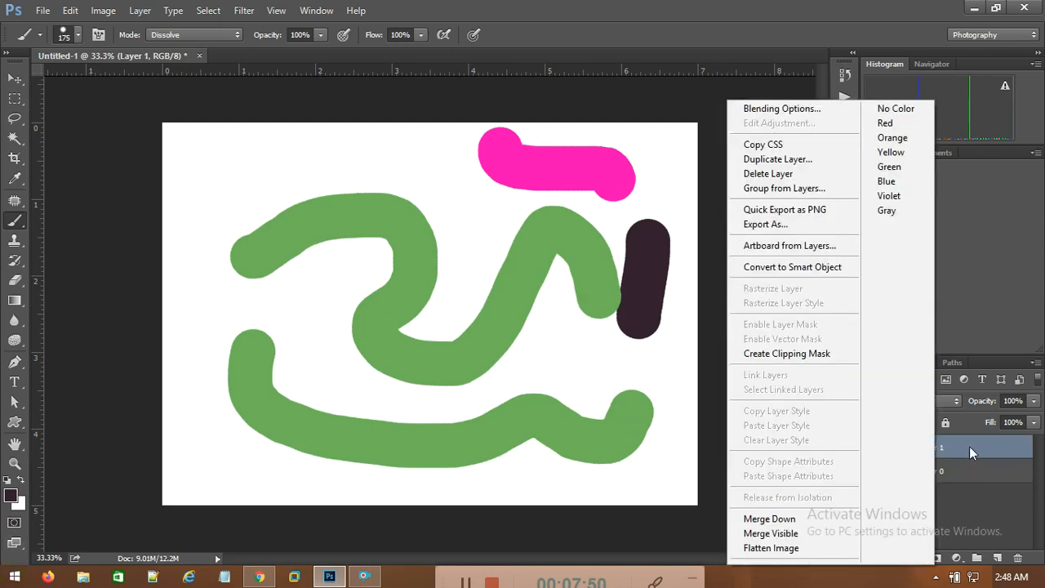
left_click(761, 175)
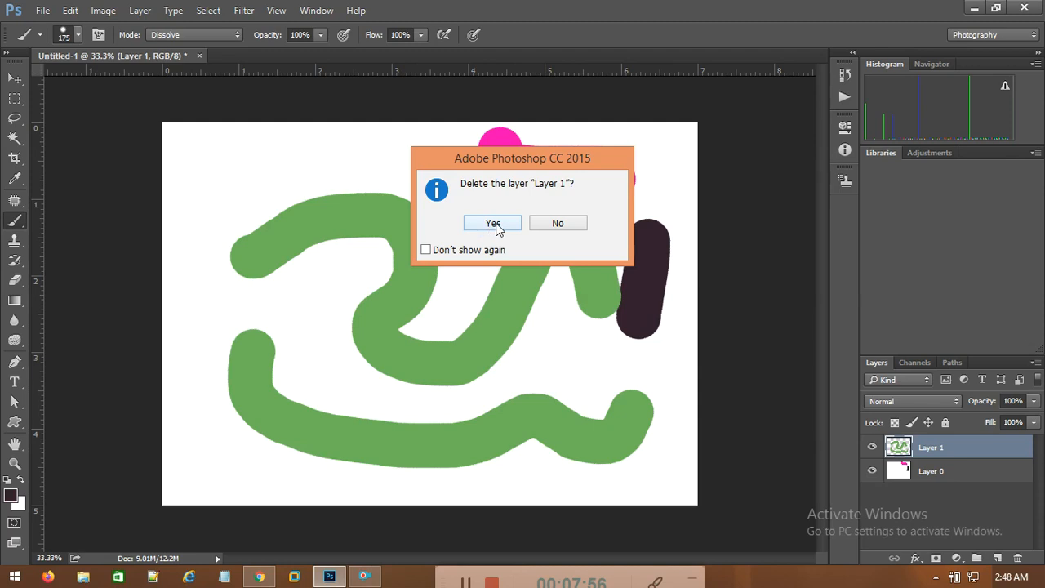
left_click(493, 223)
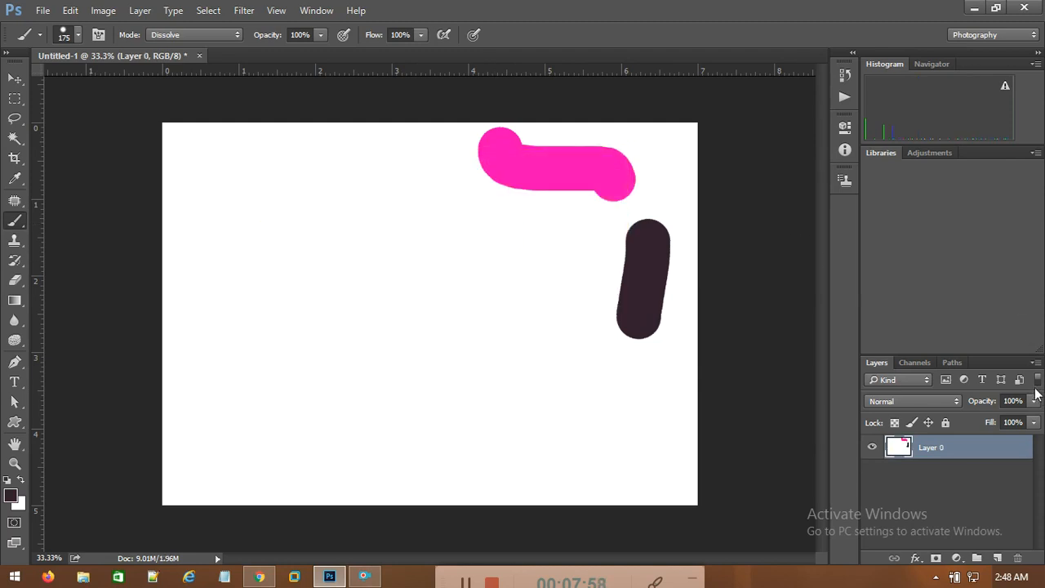
key("ctrl+alt+z")
key("ctrl+alt+z")
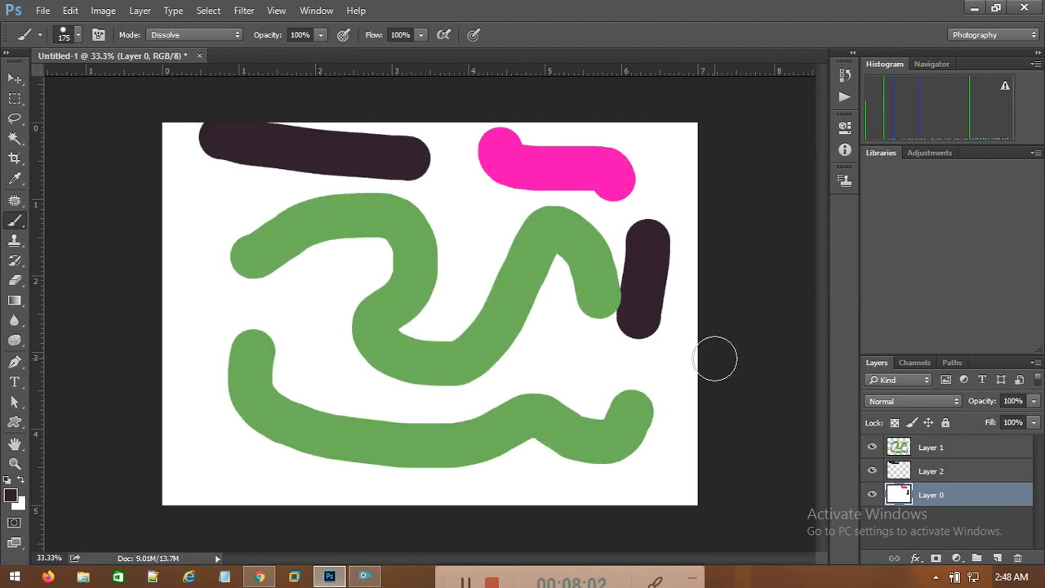
Step: Rename Layer 2 as image
double_click(933, 472)
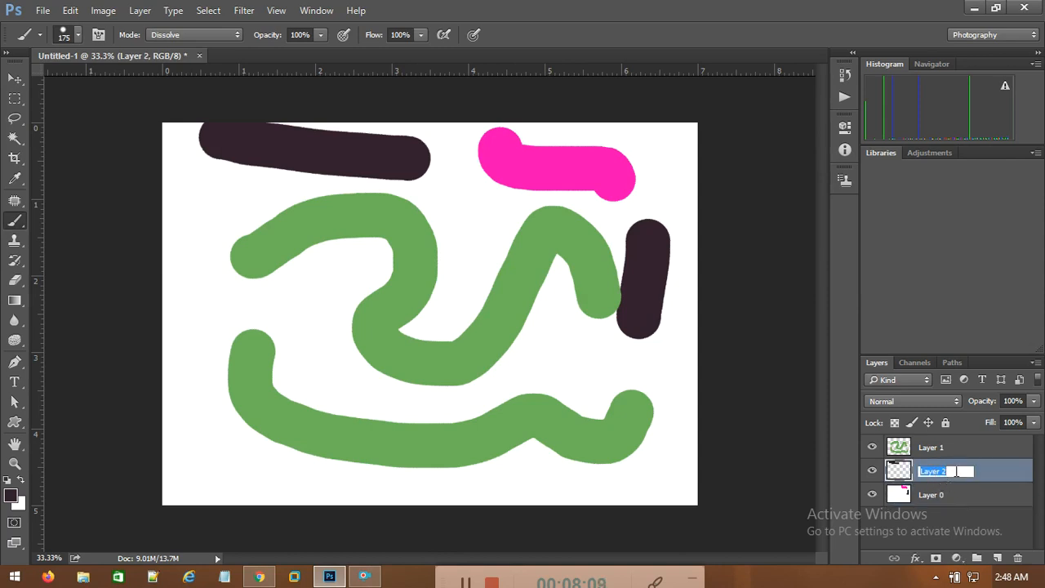
type("image")
left_click(775, 239)
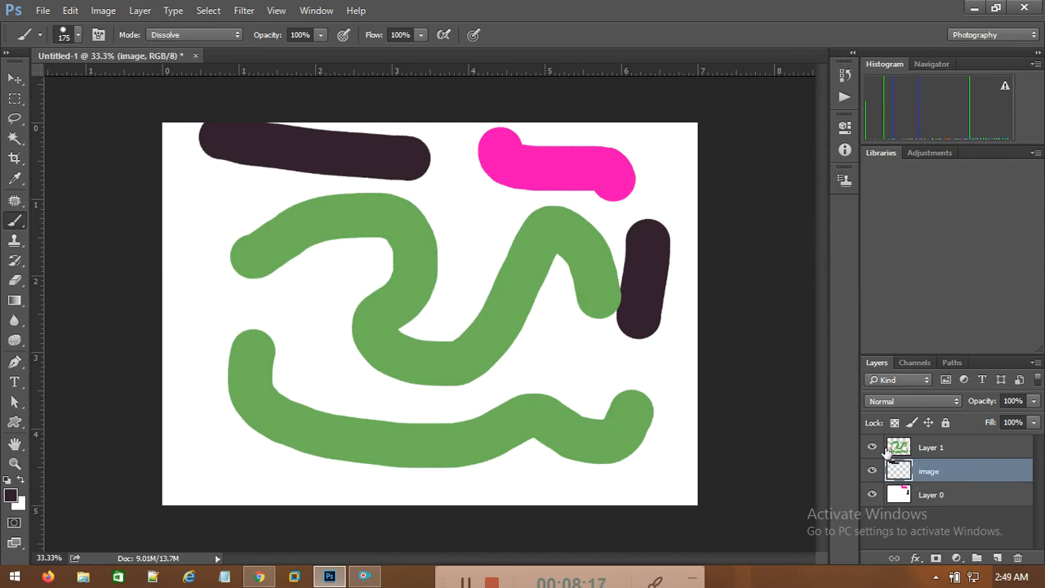
right_click(925, 477)
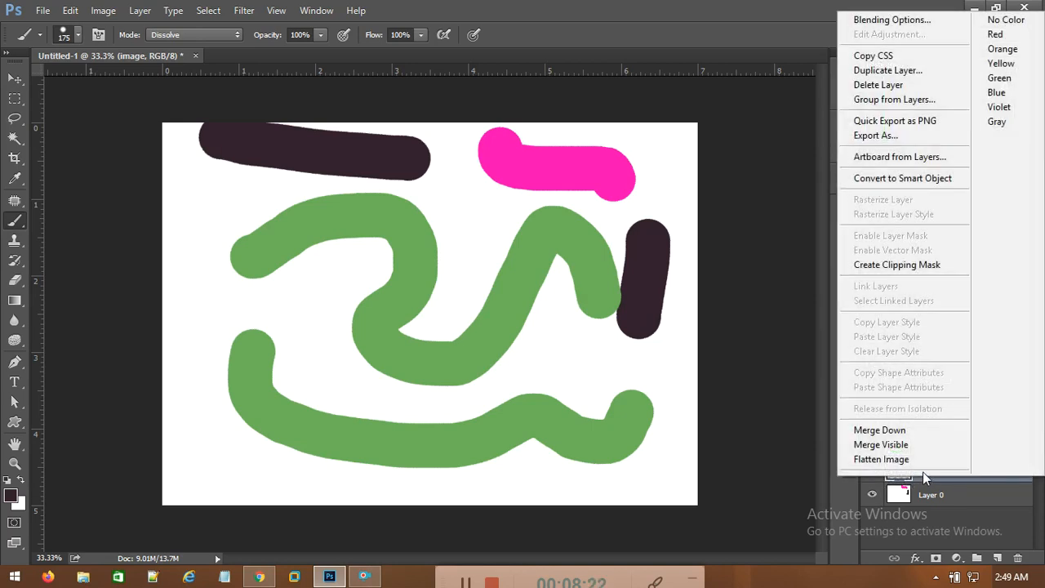
left_click(788, 245)
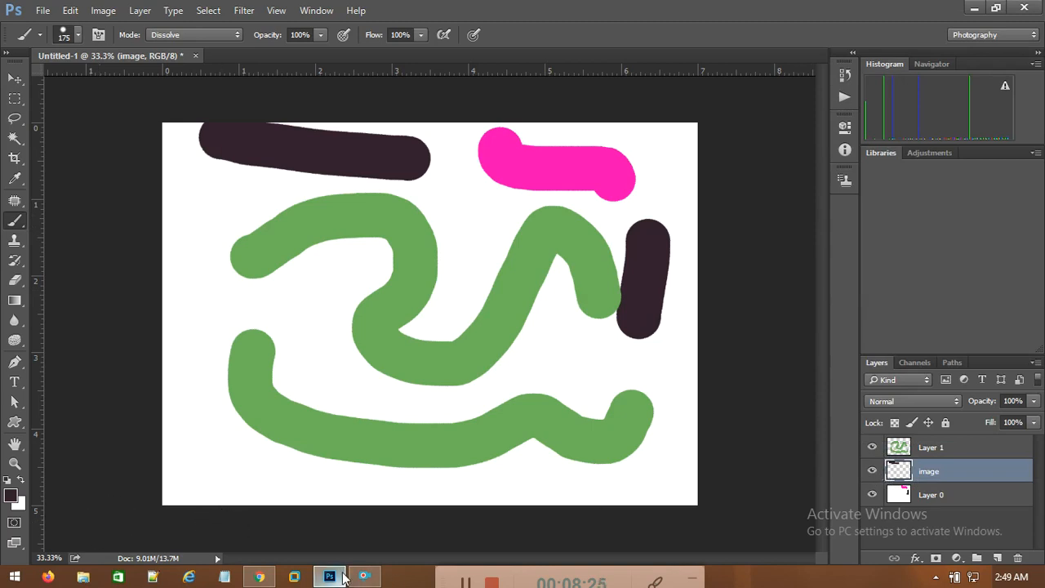
Step: Make Layer 1, directly above the image layer, the active layer
key("alt+bracketright")
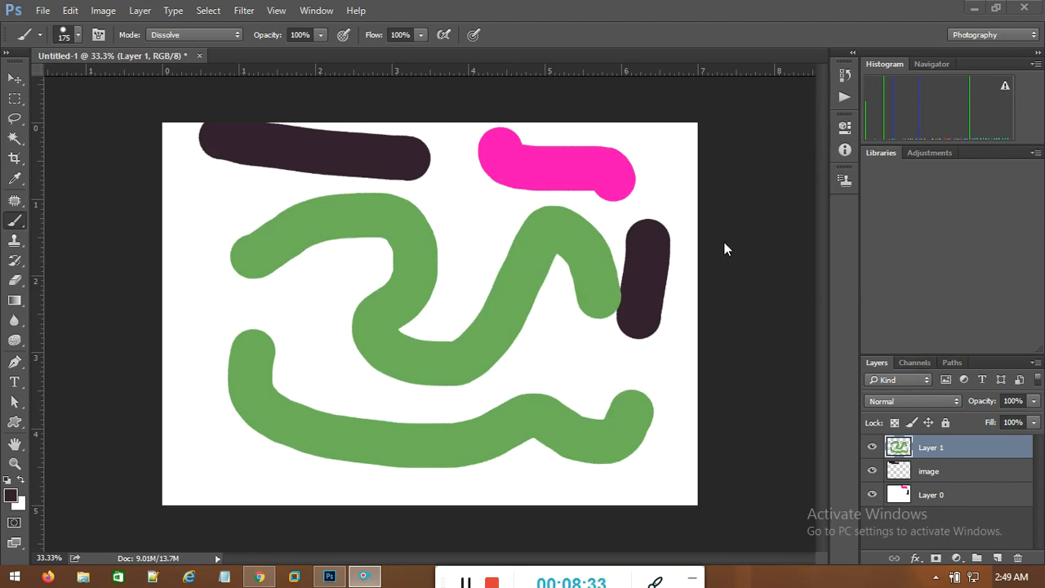
Step: Mark Layer 1 with the red colour label
left_click(925, 471)
right_click(905, 447)
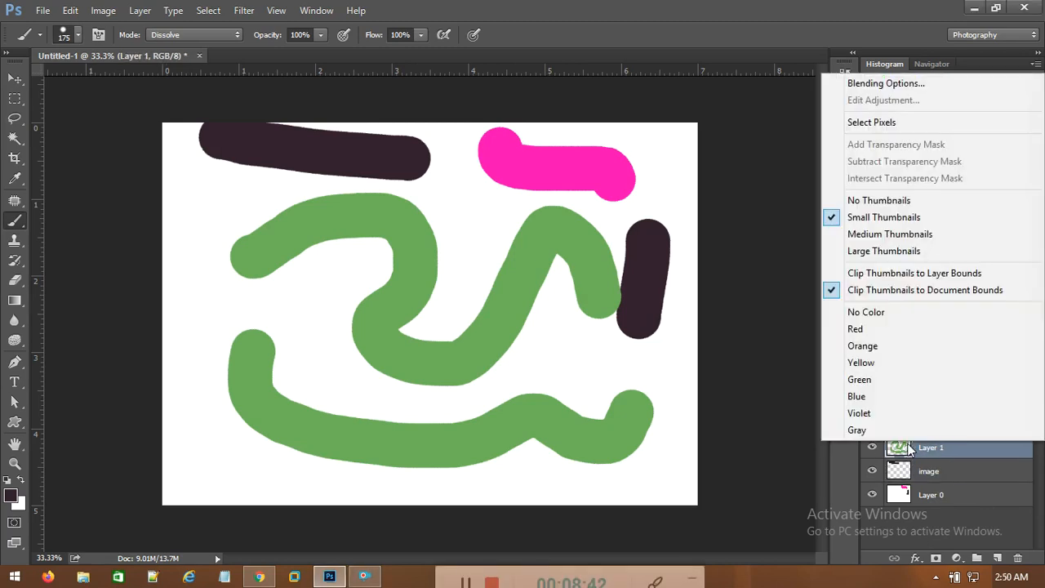
left_click(854, 329)
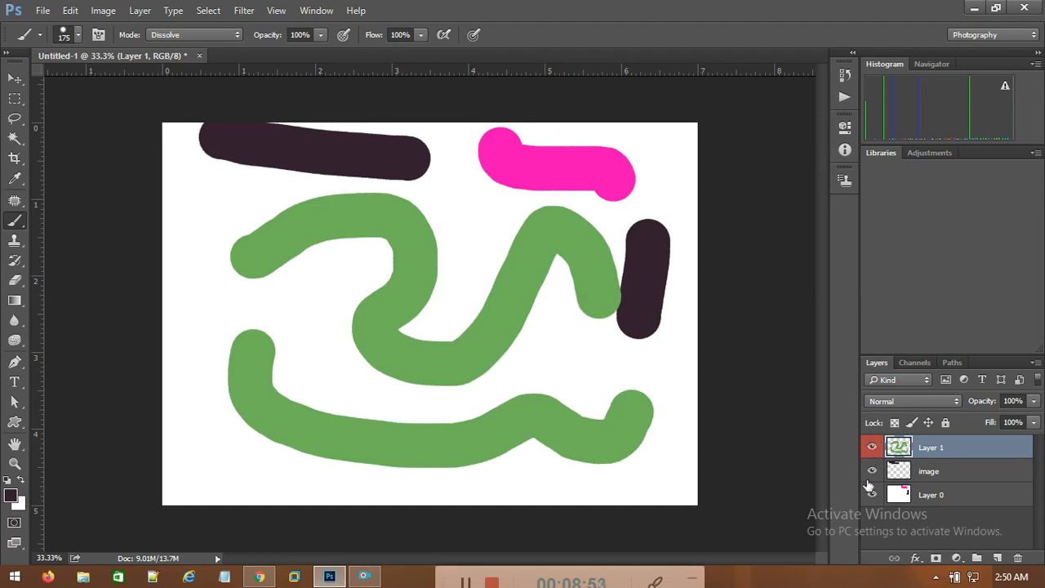
Step: Reset Layer 1's colour label to No Color
right_click(946, 450)
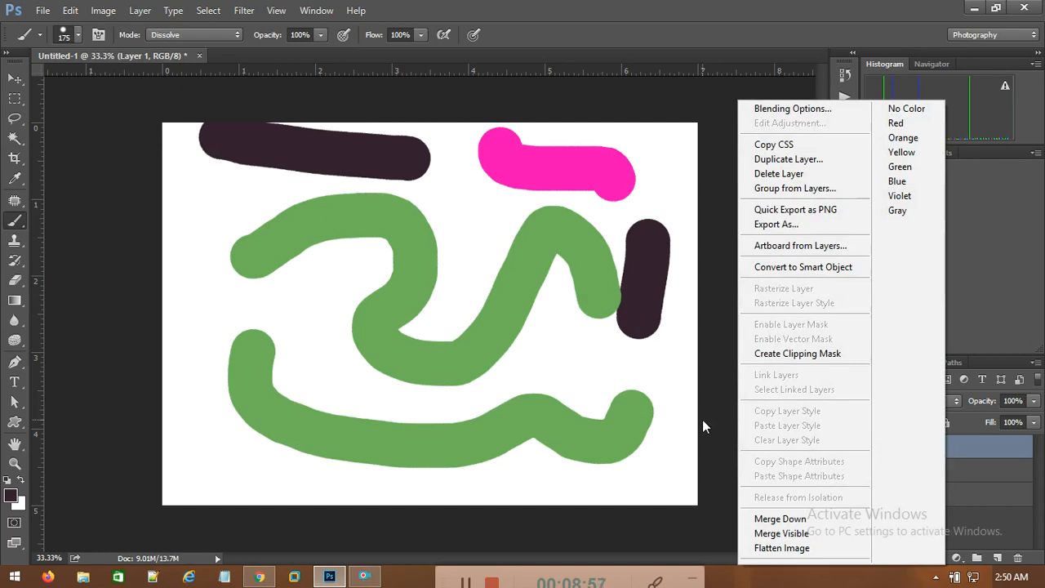
left_click(828, 434)
right_click(901, 452)
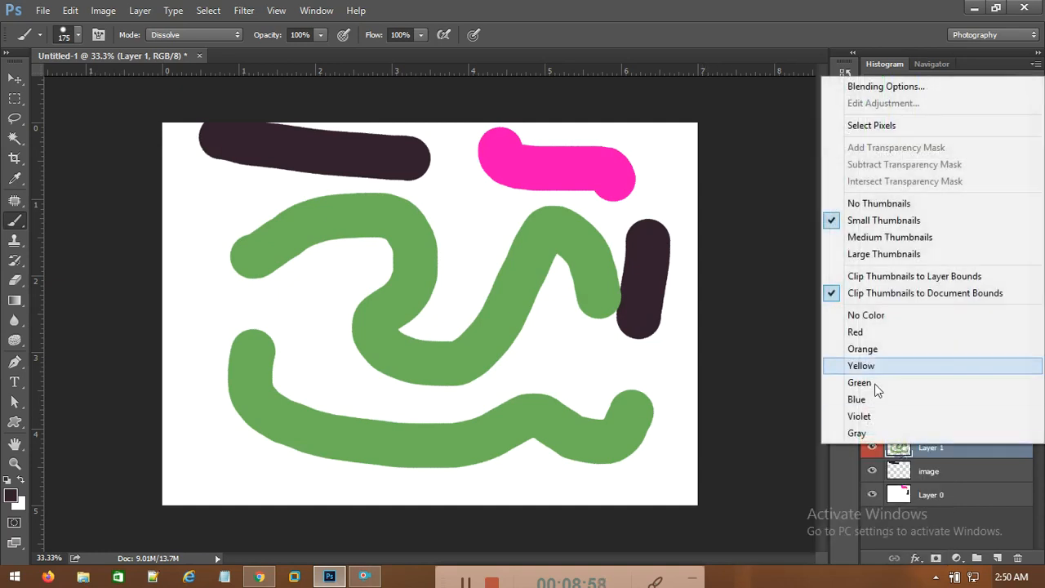
left_click(861, 314)
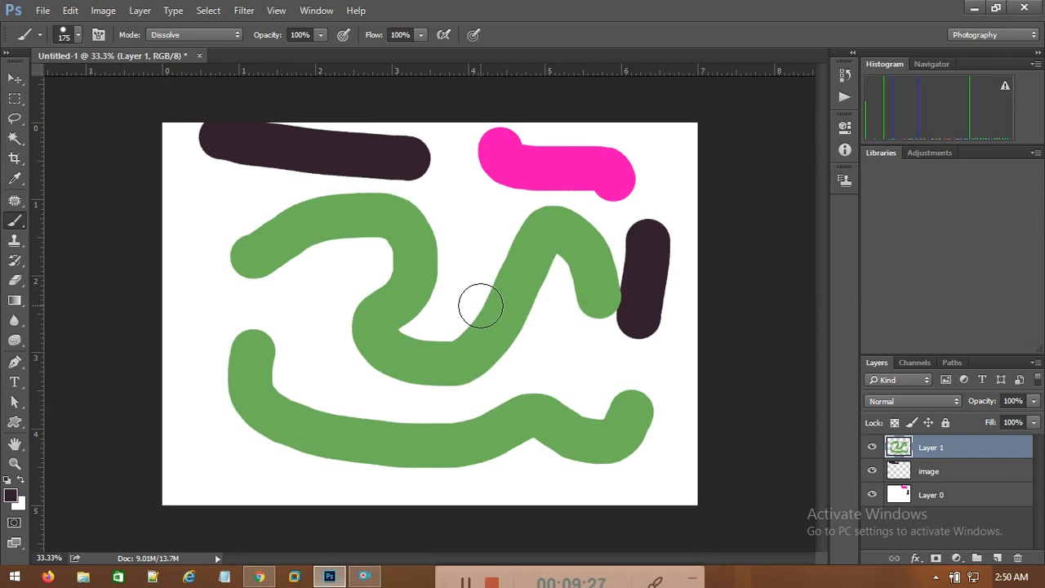
Step: Open bird.png from the images folder and select the pixels of its Layer 0
left_click(43, 11)
left_click(49, 40)
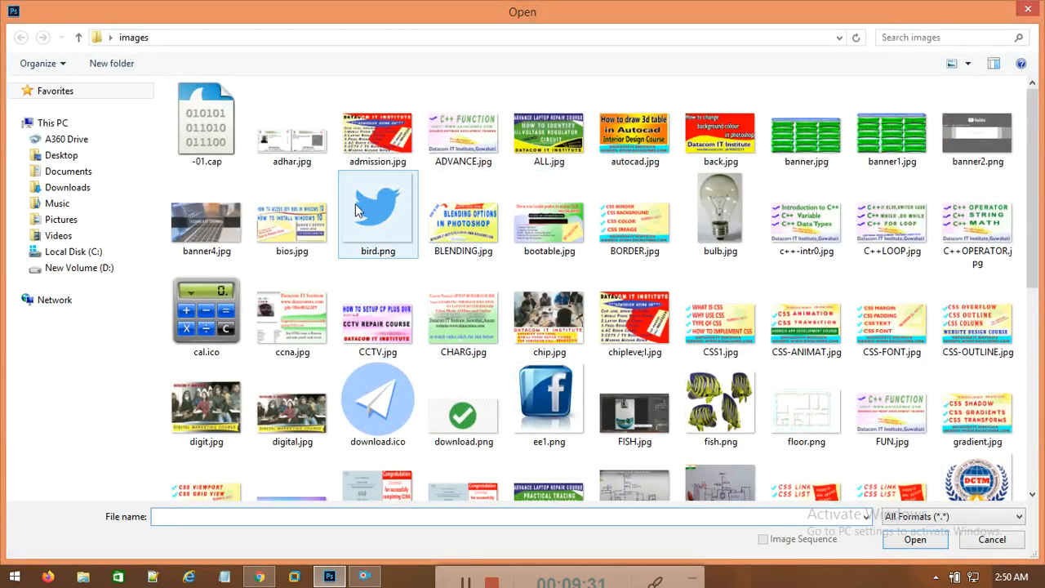
double_click(388, 216)
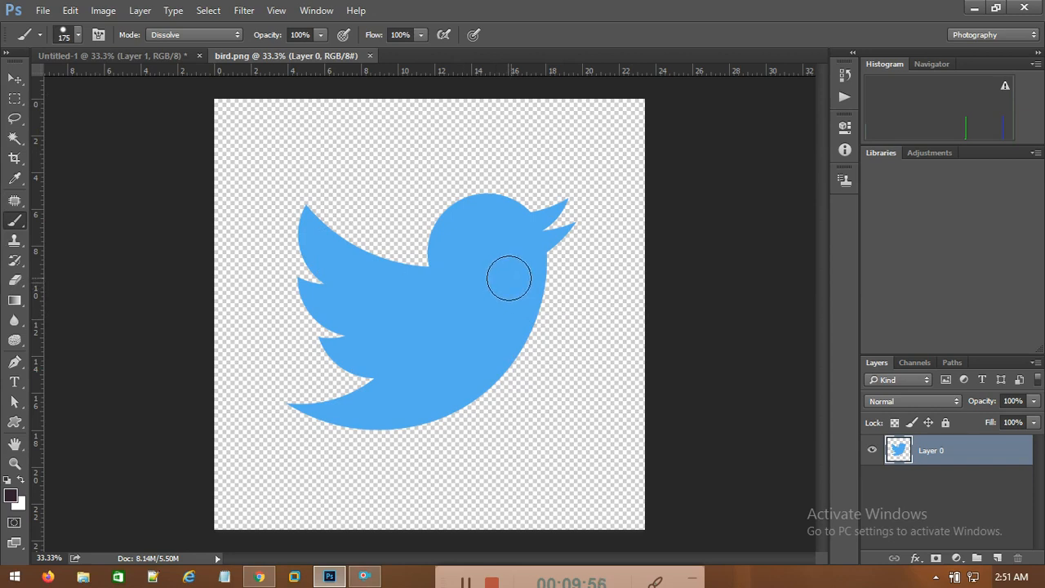
right_click(901, 448)
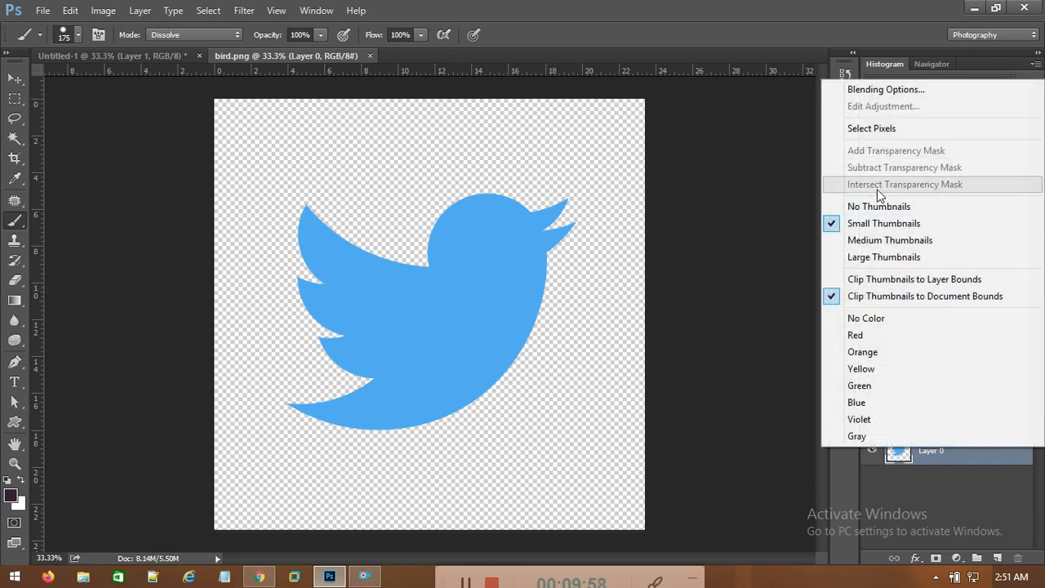
left_click(868, 130)
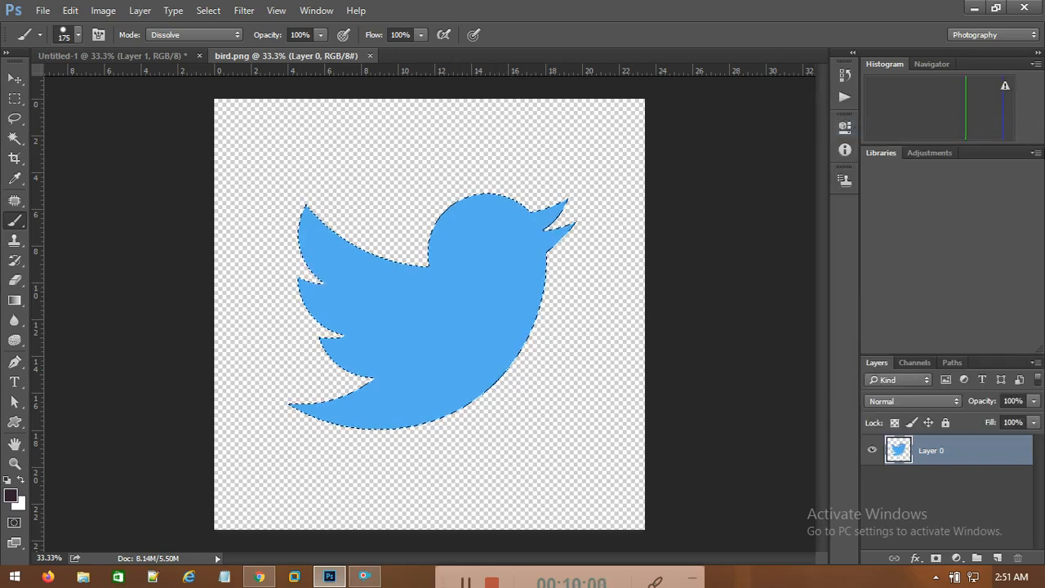
Step: Fill the bird selection on Layer 0 with the white background and dark foreground colours, and undo the fills
key("ctrl+BackSpace")
key("alt+BackSpace")
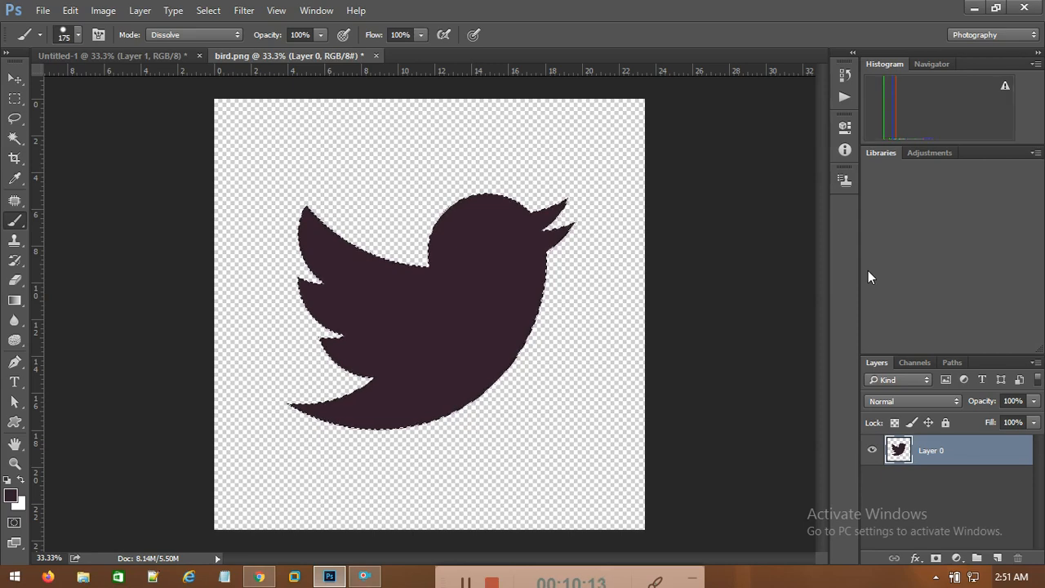
key("Delete")
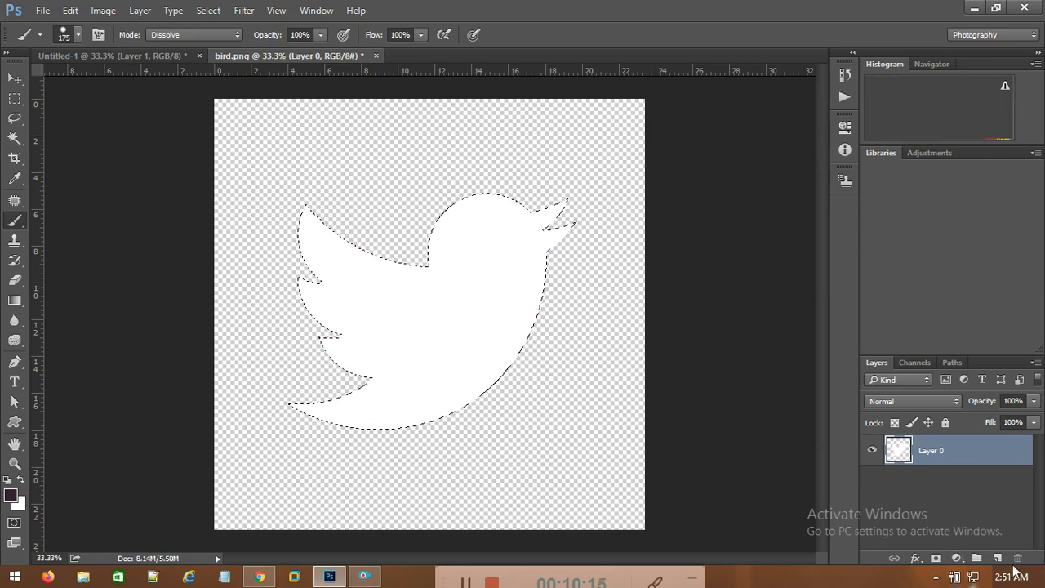
key("ctrl+alt+z")
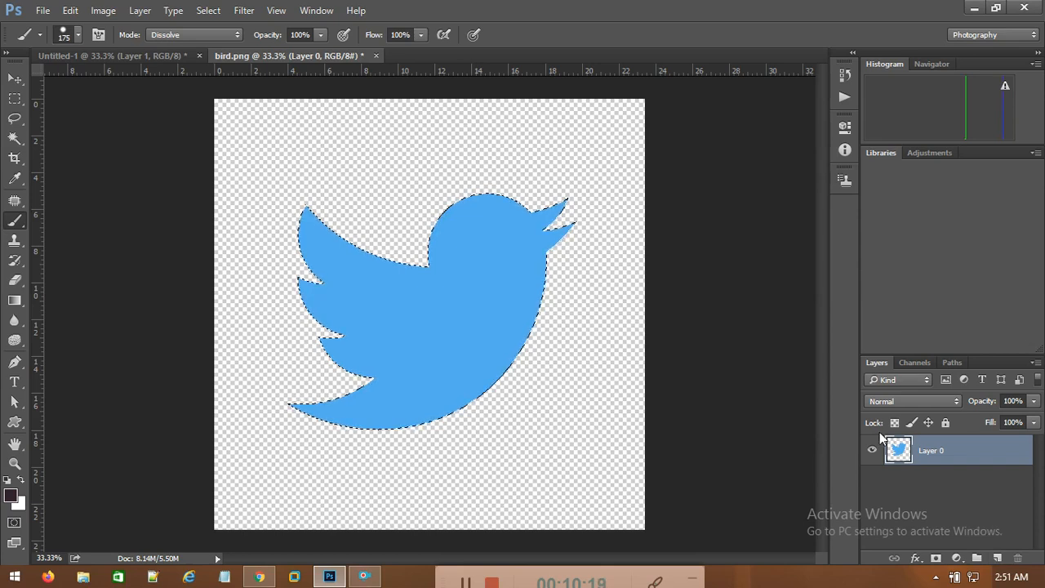
Step: Add a new layer above Layer 0, fill the bird selection with white and refill it with the dark foreground colour, and deselect
left_click(998, 558)
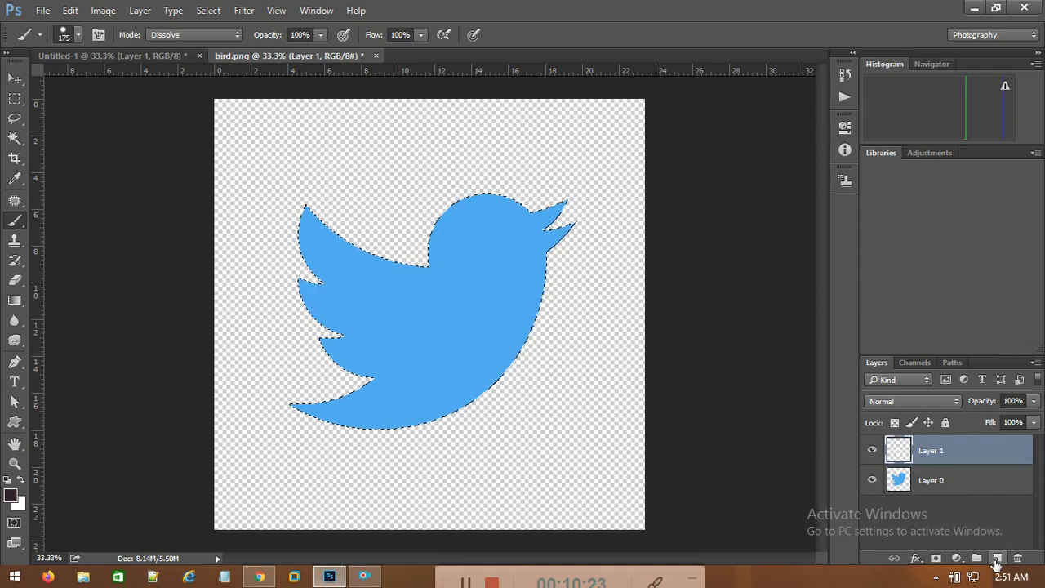
key("ctrl+BackSpace")
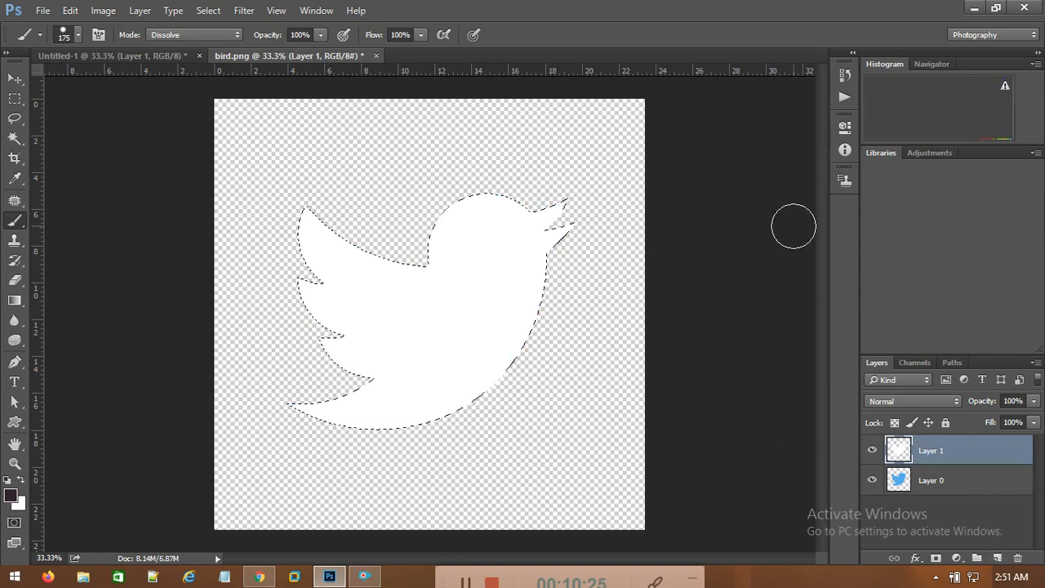
key("alt+BackSpace")
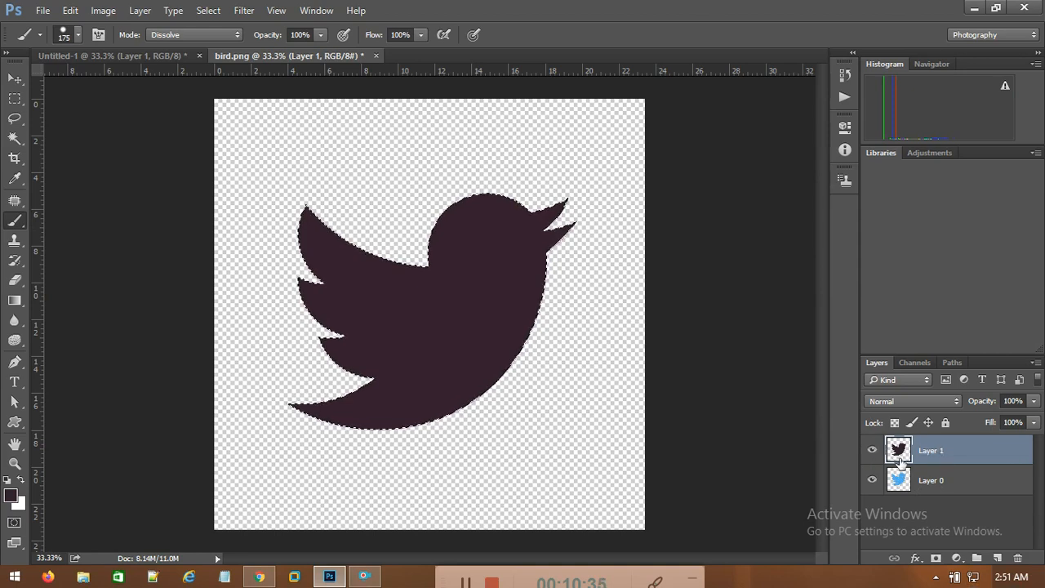
key("ctrl+d")
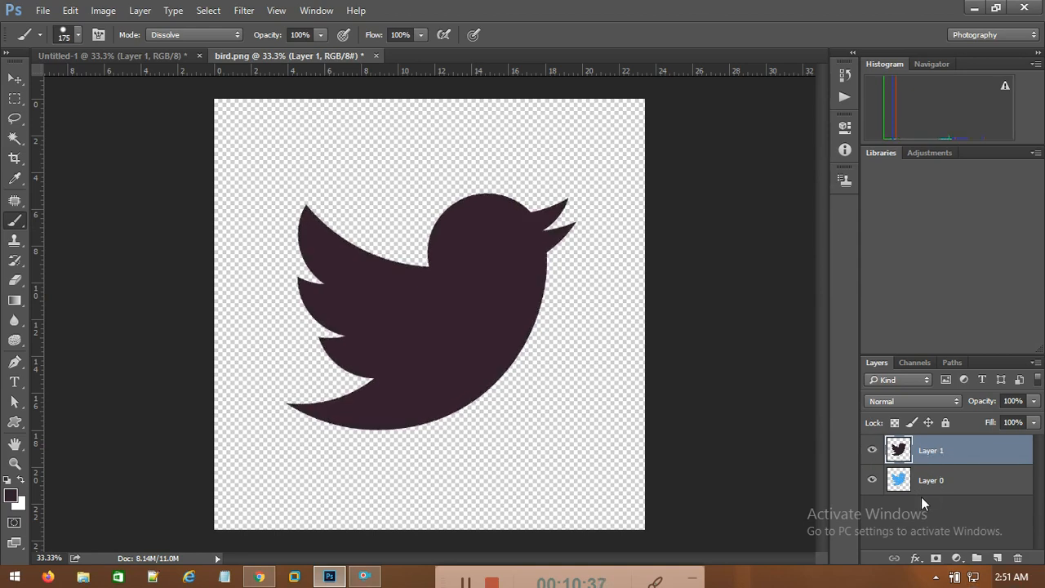
Step: Hide Layer 1 in bird.png and make Layer 0 the active layer
left_click(872, 449)
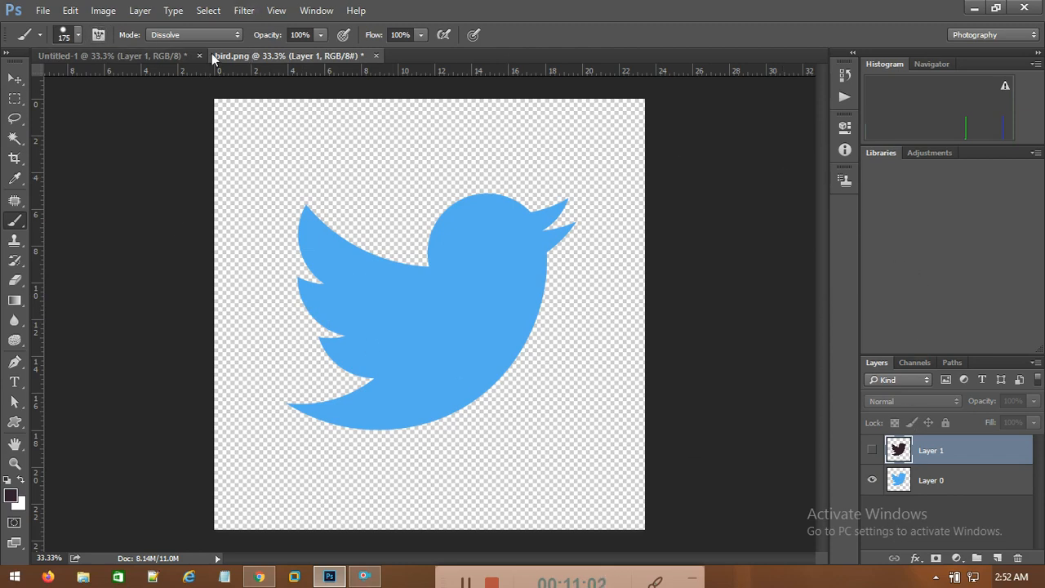
left_click(910, 488)
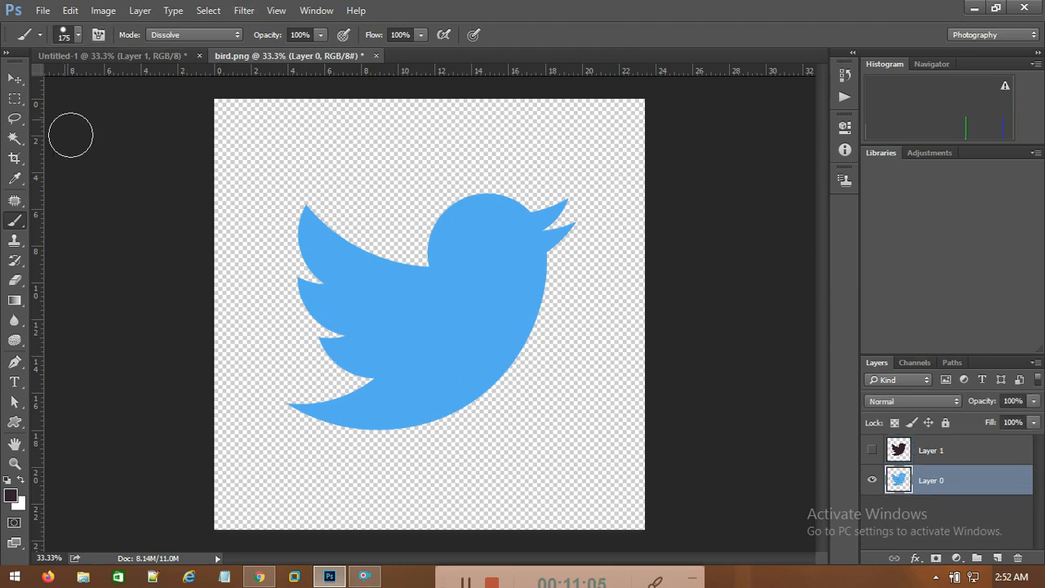
left_click(119, 55)
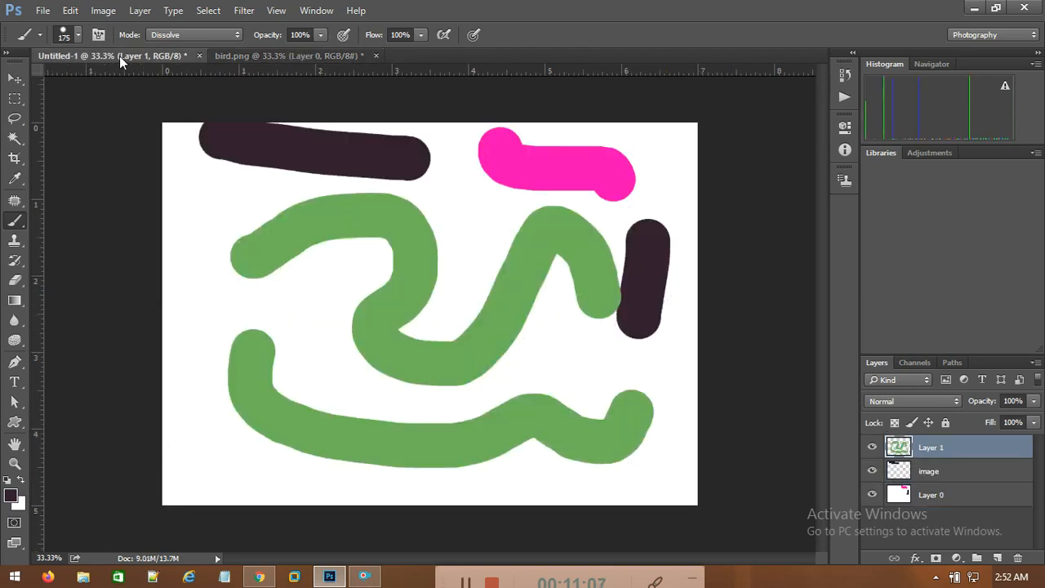
left_click(308, 56)
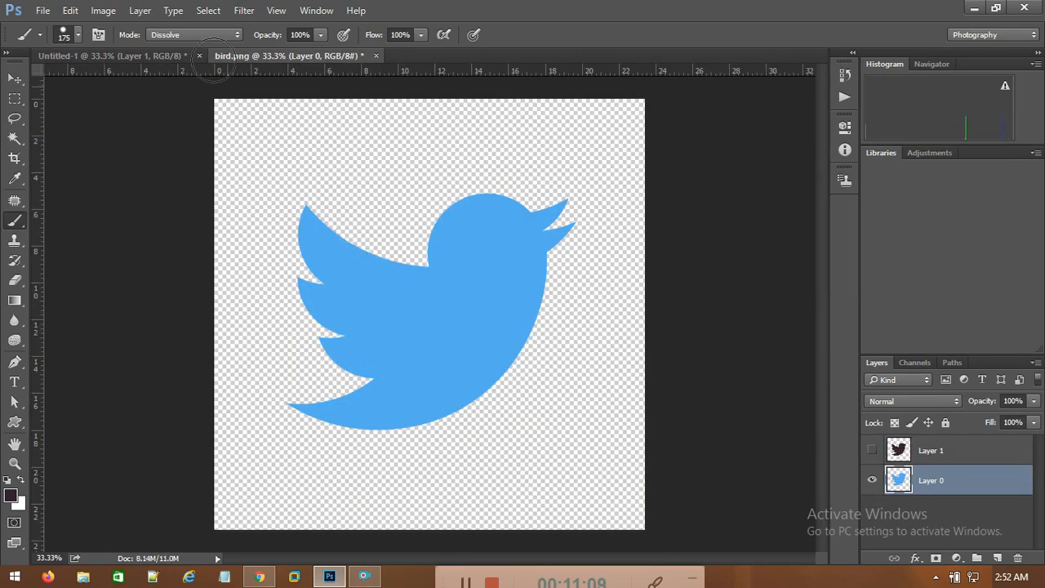
Step: Create a new 7 x 5 inch, 300 pixels/inch RGB document with white contents and unlock its Background layer
left_click(43, 12)
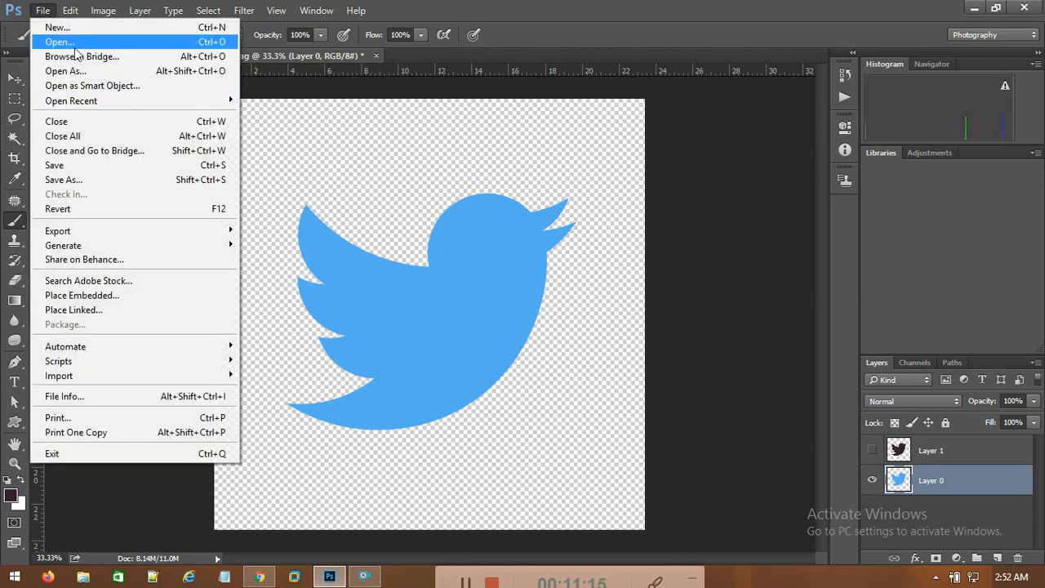
left_click(67, 30)
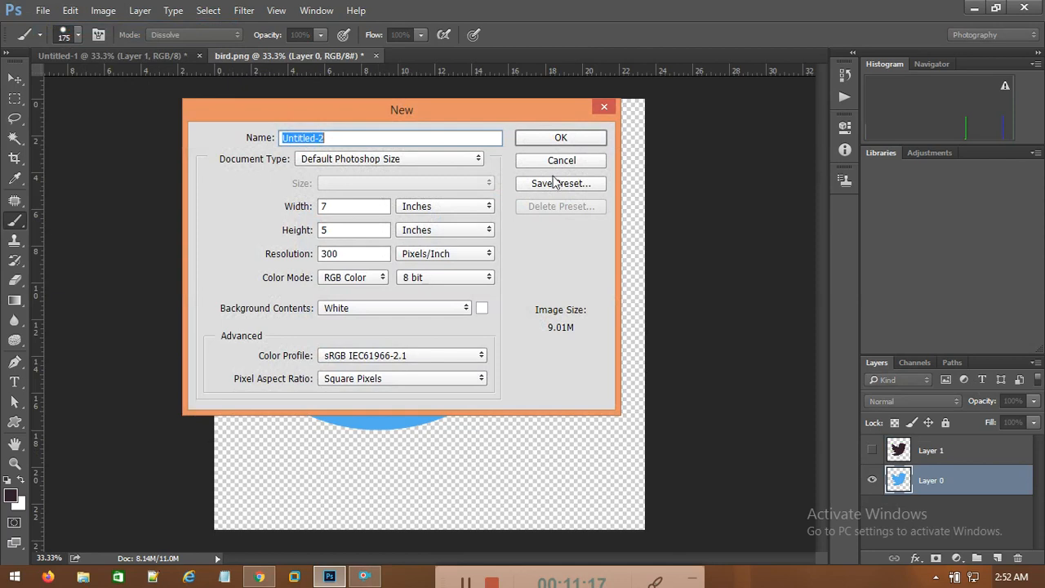
left_click(560, 138)
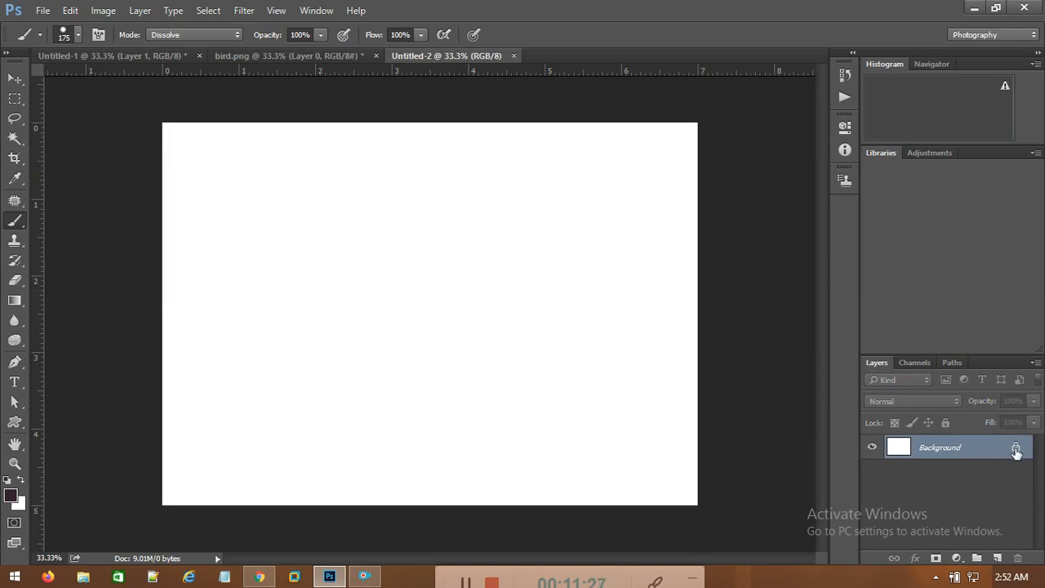
left_click_drag(1015, 451, 1020, 562)
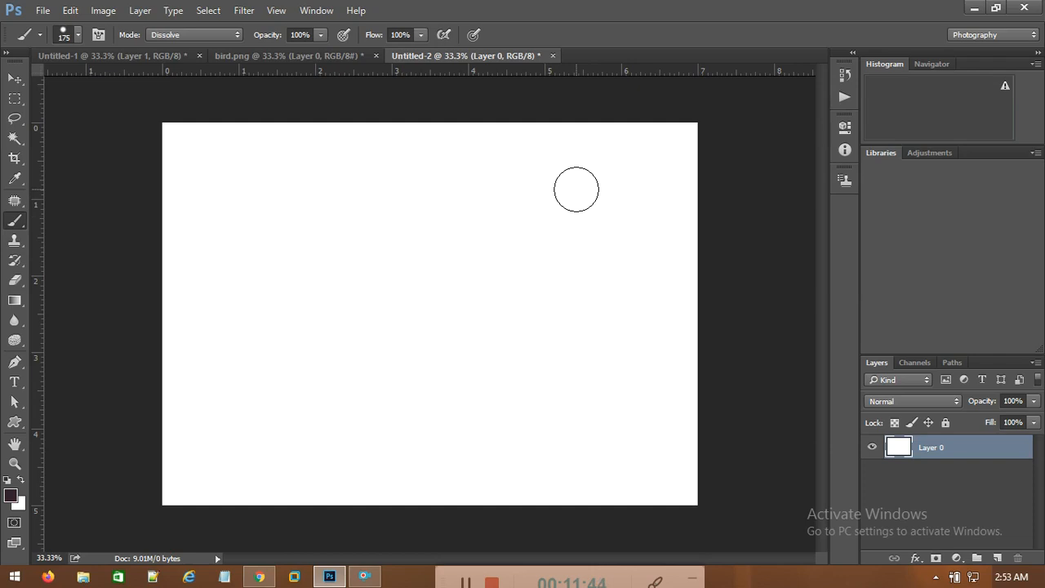
Step: Open fish.png from the images folder
left_click(43, 10)
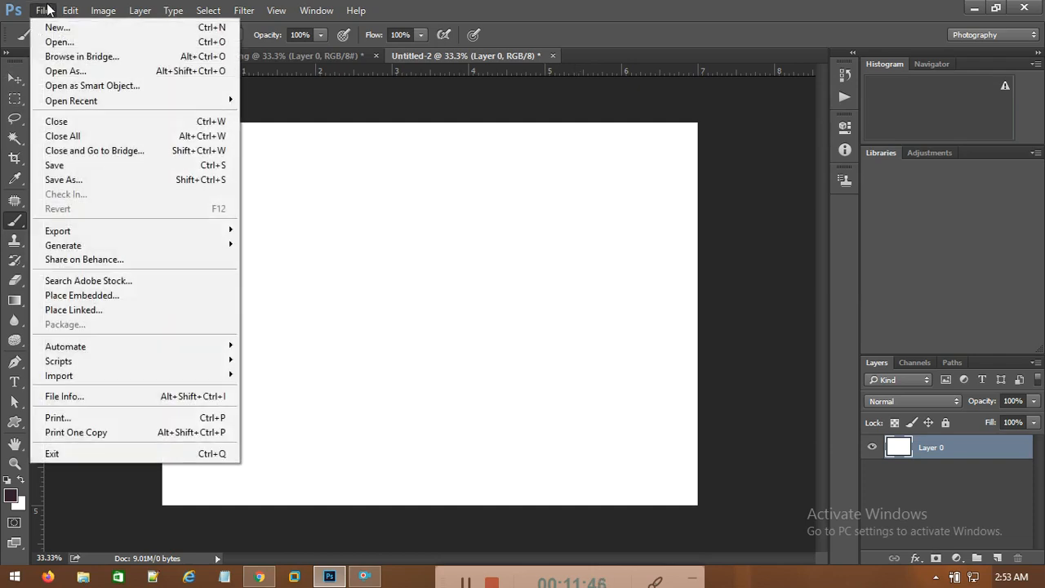
left_click(49, 42)
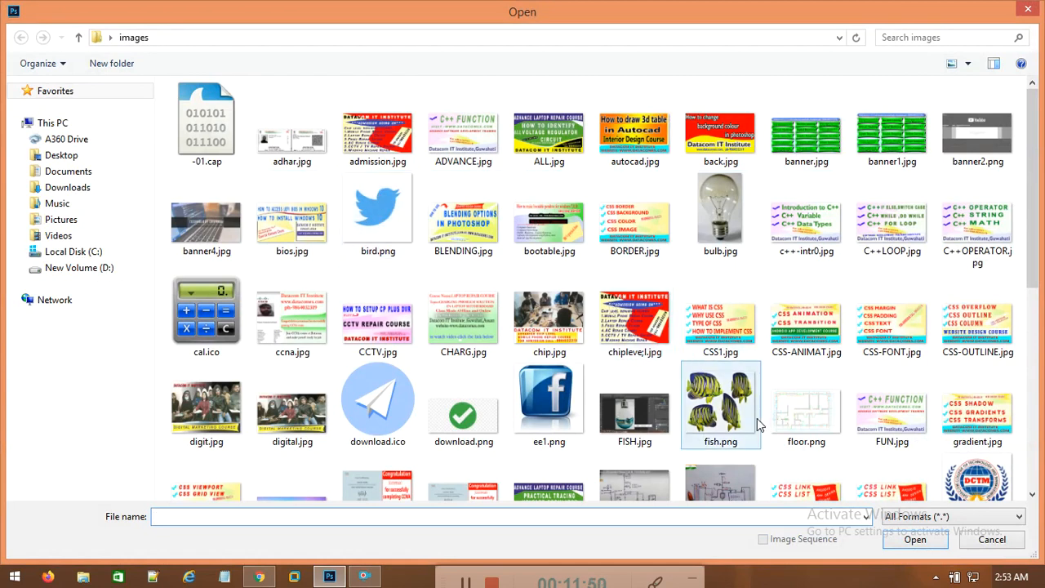
double_click(729, 402)
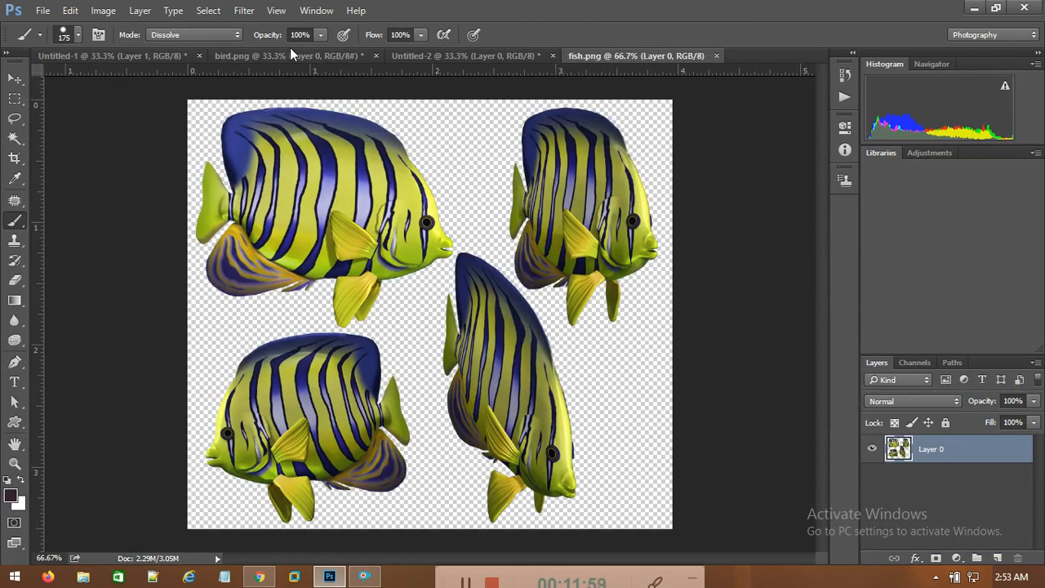
Step: Close the bird.png and Untitled-1 documents without saving their changes
left_click(332, 59)
left_click(375, 55)
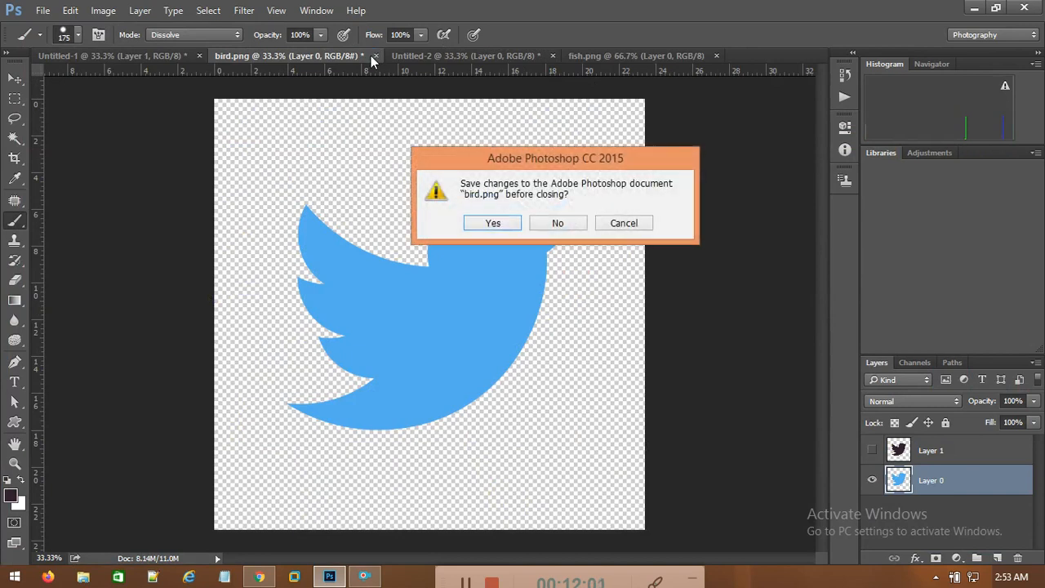
left_click(560, 226)
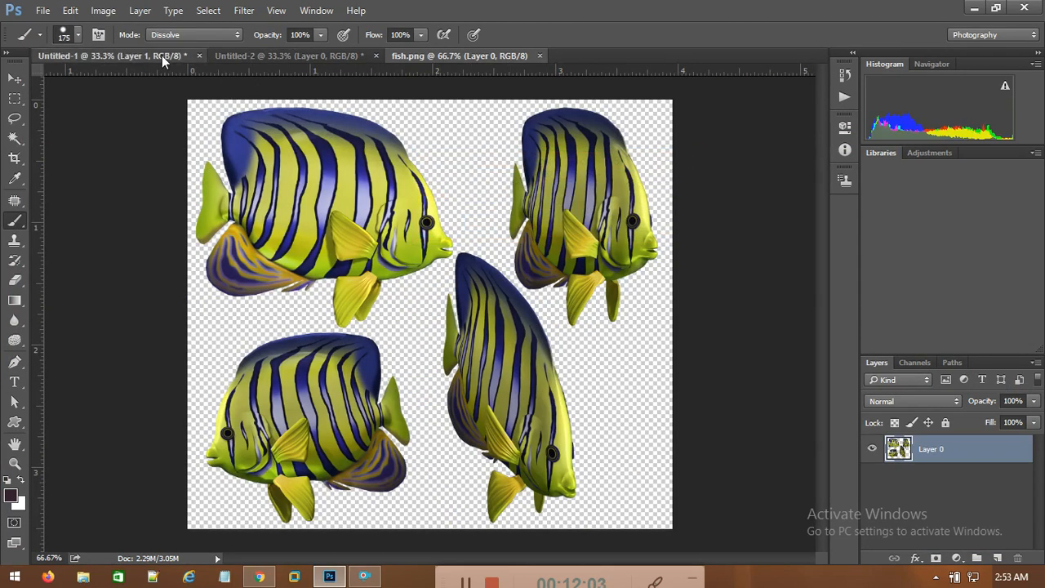
left_click(161, 55)
left_click(200, 55)
left_click(558, 225)
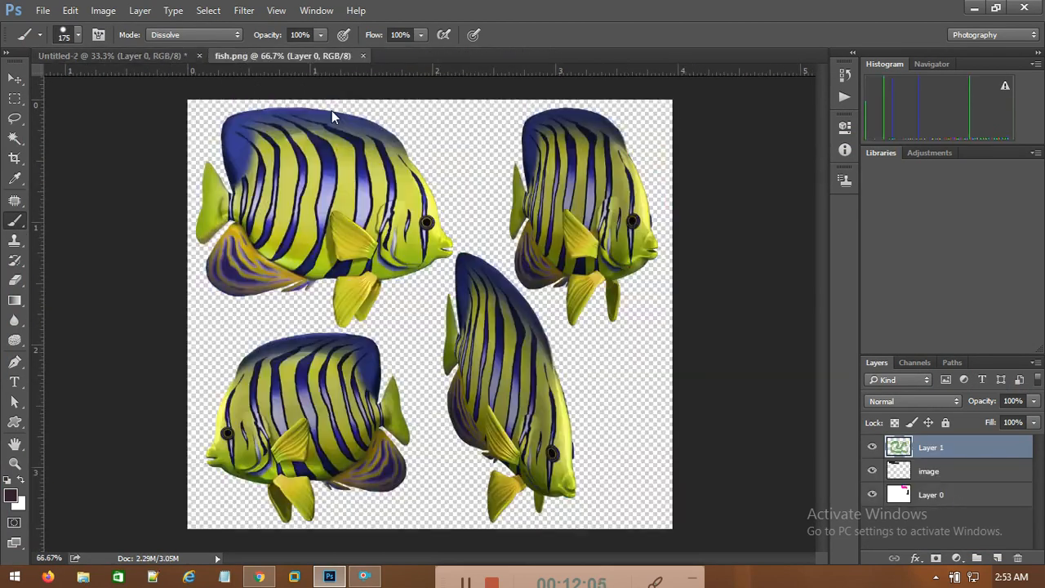
left_click(138, 54)
left_click(257, 55)
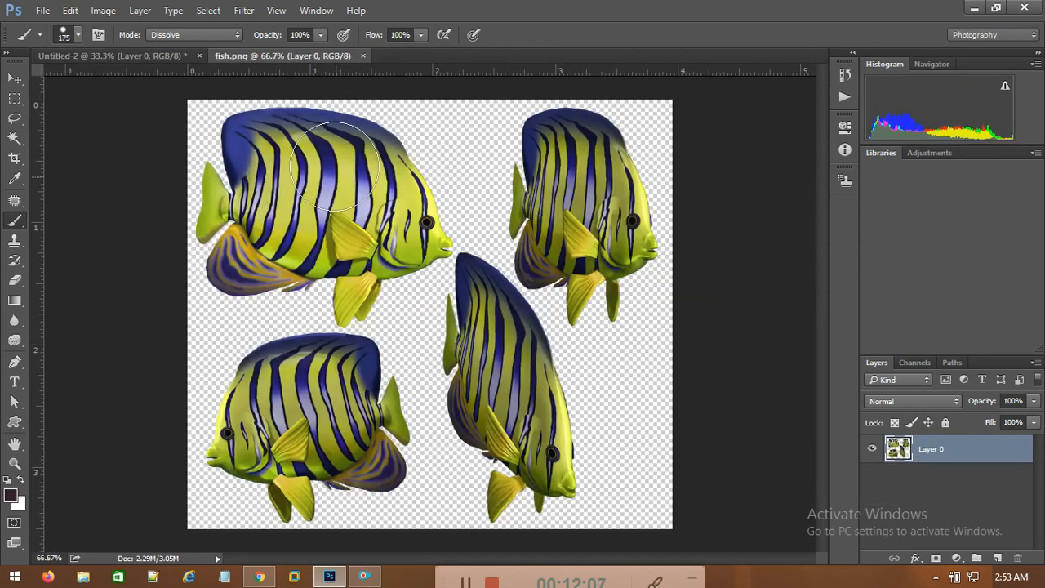
left_click(123, 56)
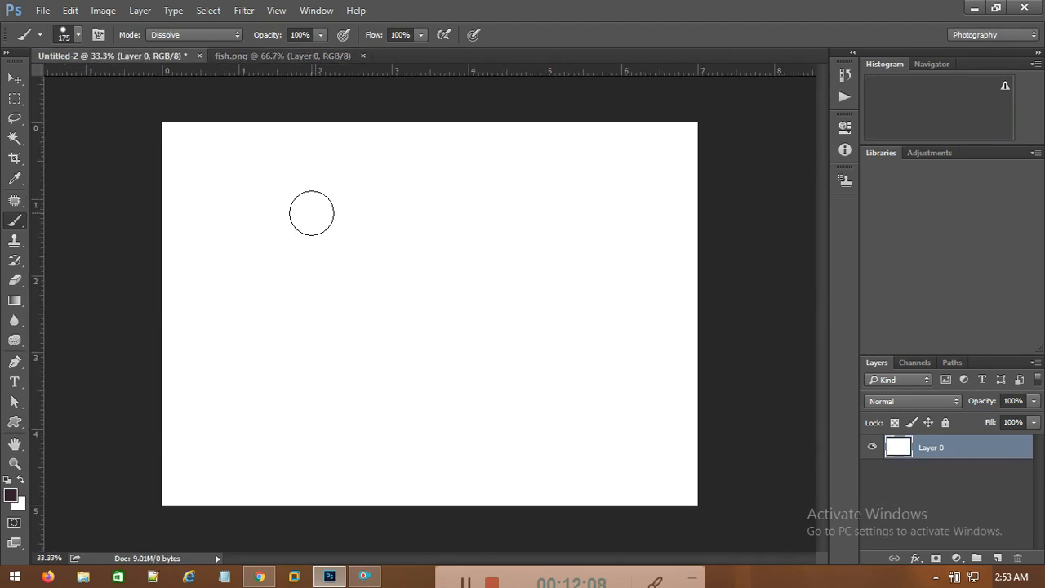
left_click(41, 10)
left_click(51, 42)
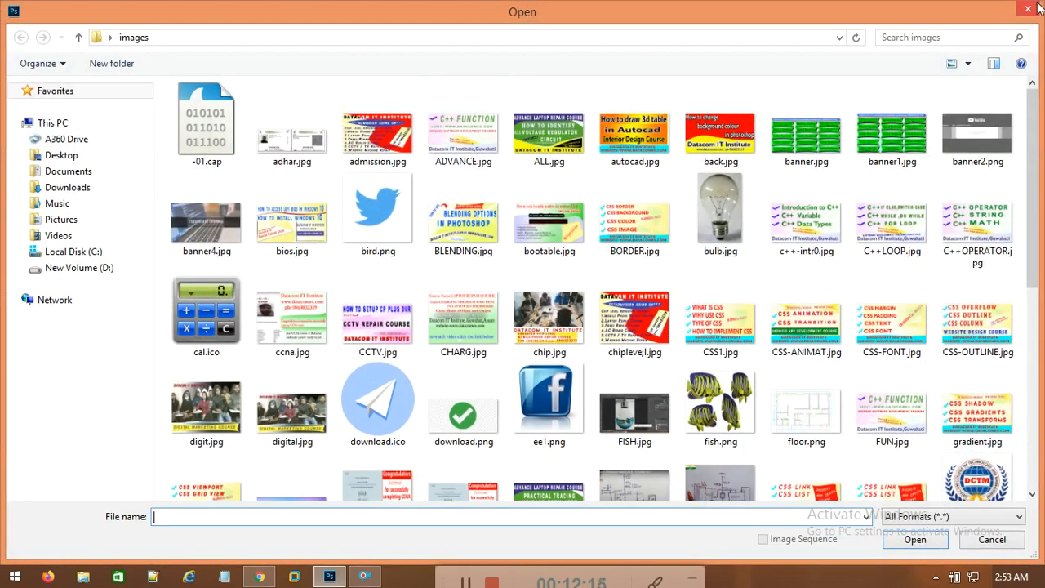
key("Escape")
Step: Select the entire canvas of fish.png
left_click(291, 61)
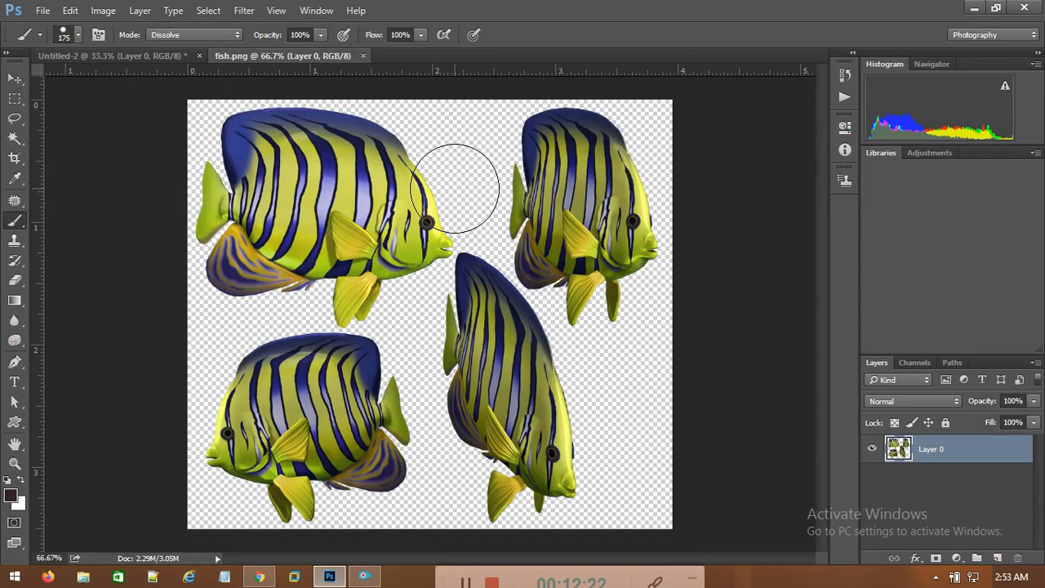
key("ctrl+a")
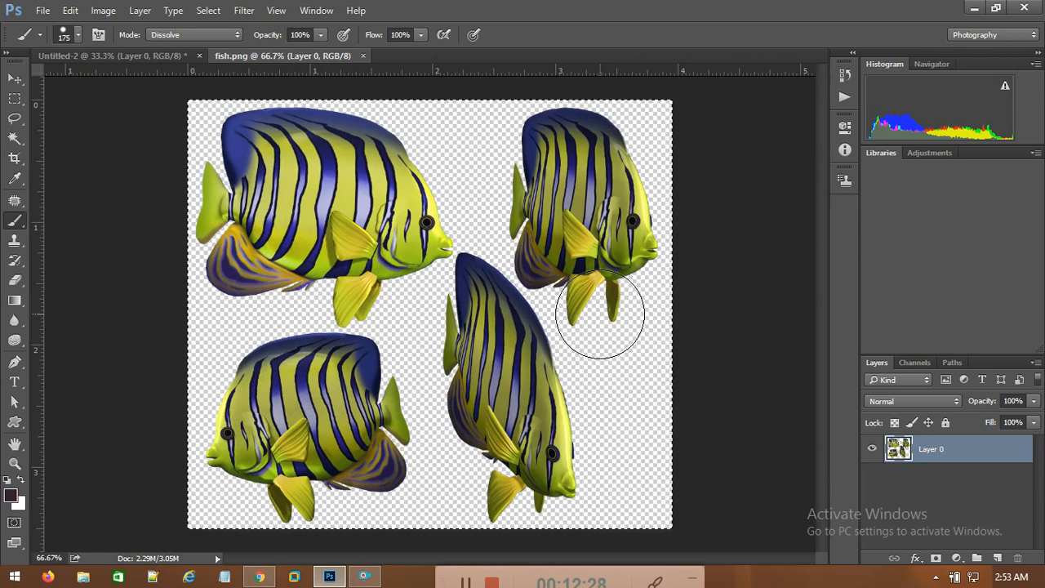
Step: Copy the selected fish artwork from fish.png and paste it into the Untitled-2 document
key("ctrl")
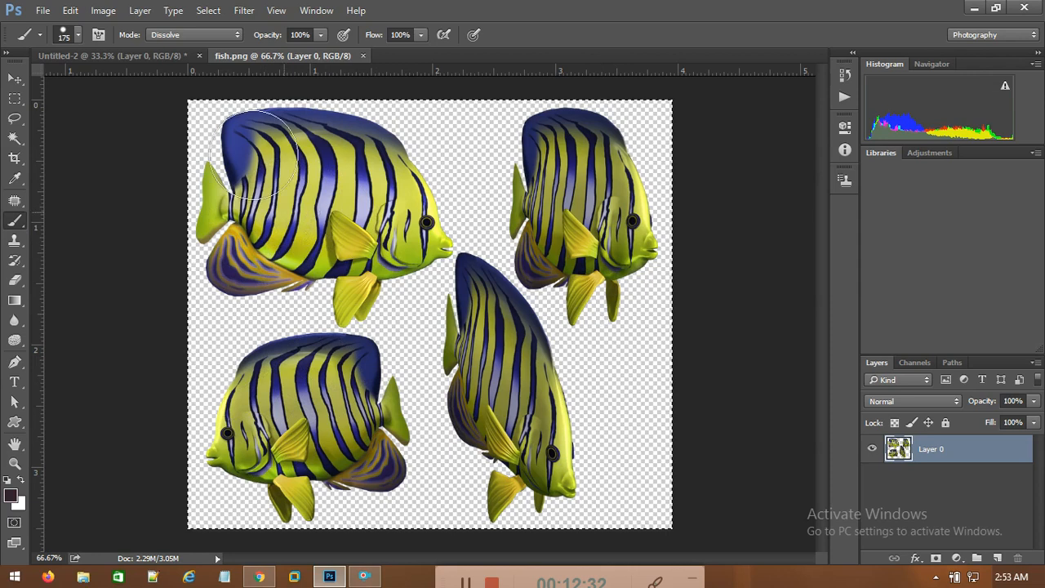
left_click(145, 57)
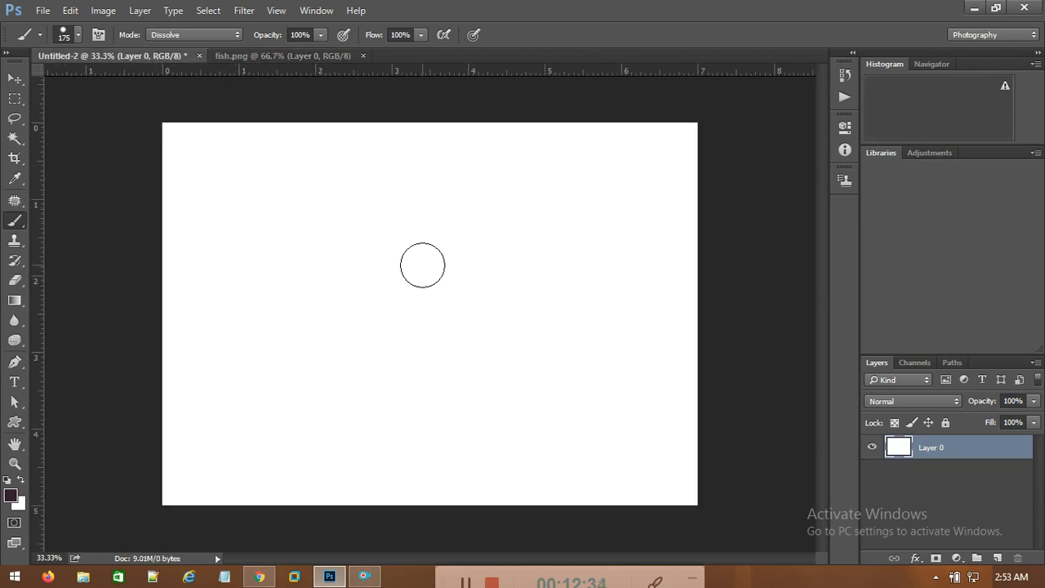
key("ctrl+v")
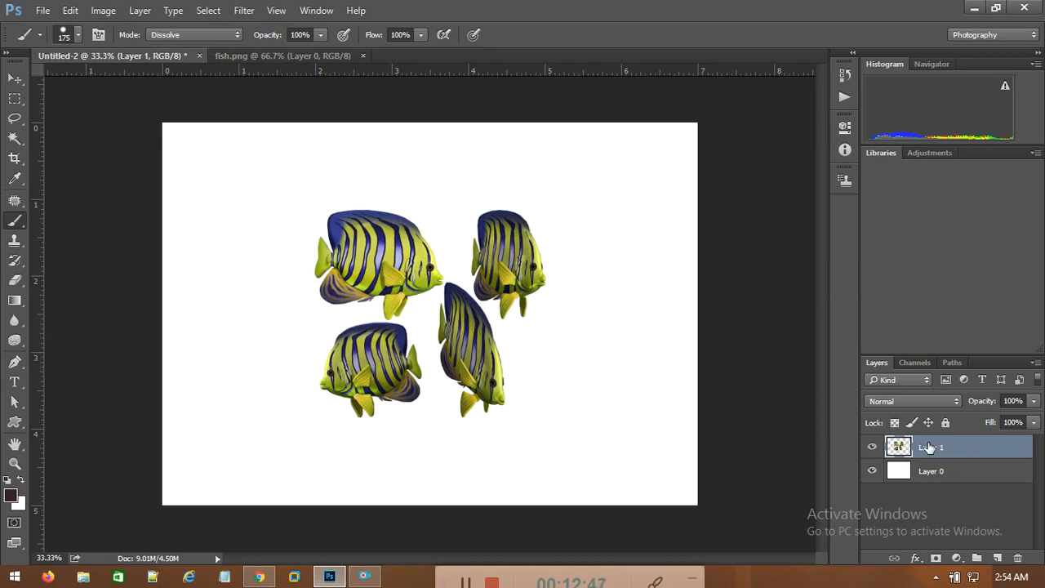
Step: Undo the paste and the Background unlock in Untitled-2, and return to fish.png
key("ctrl+alt+z")
key("ctrl+alt+z")
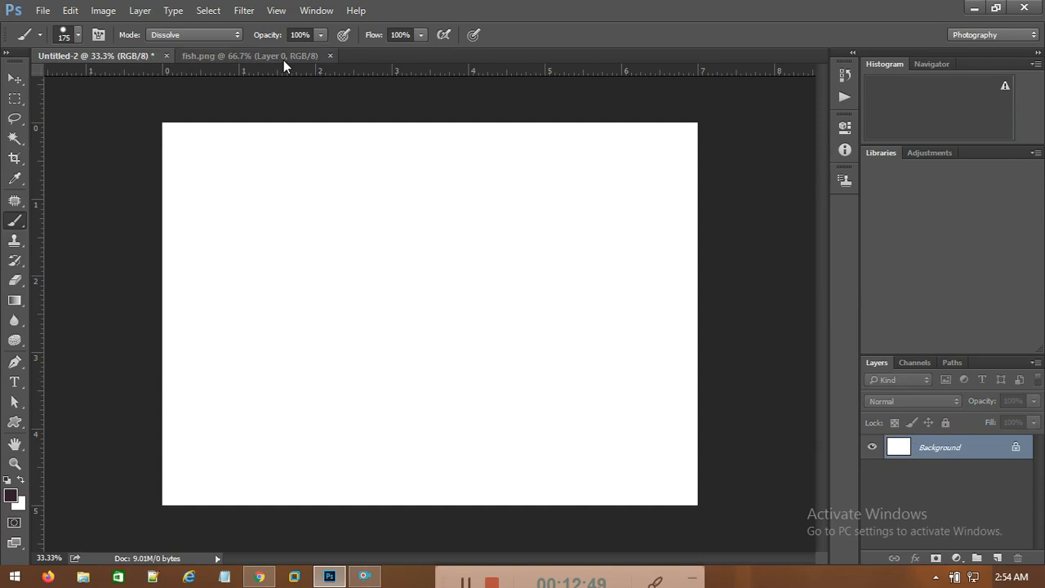
left_click(283, 59)
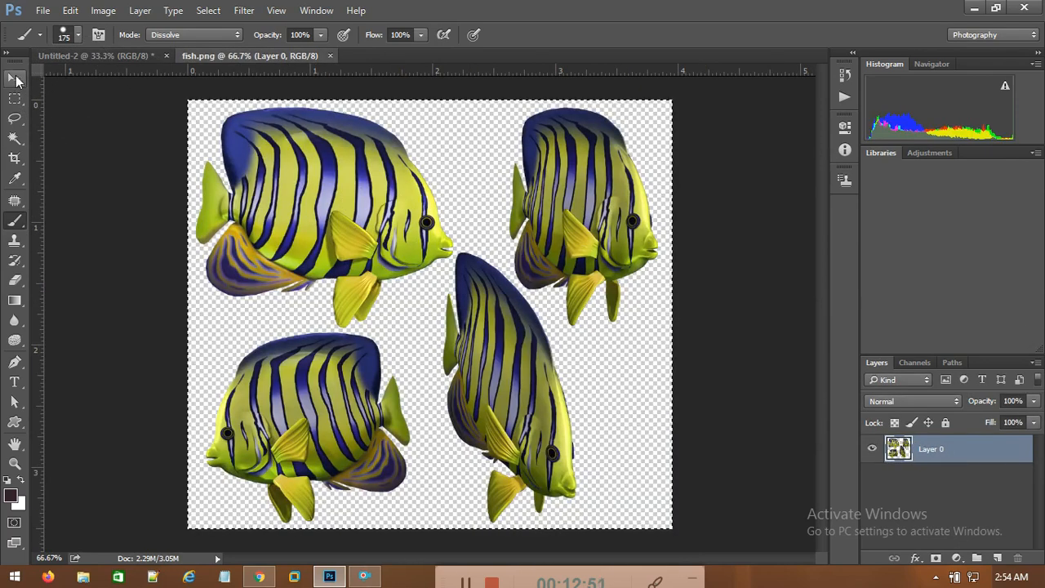
Step: Transfer the selected fish artwork from fish.png onto the Untitled-2 canvas with the Move tool
left_click(15, 78)
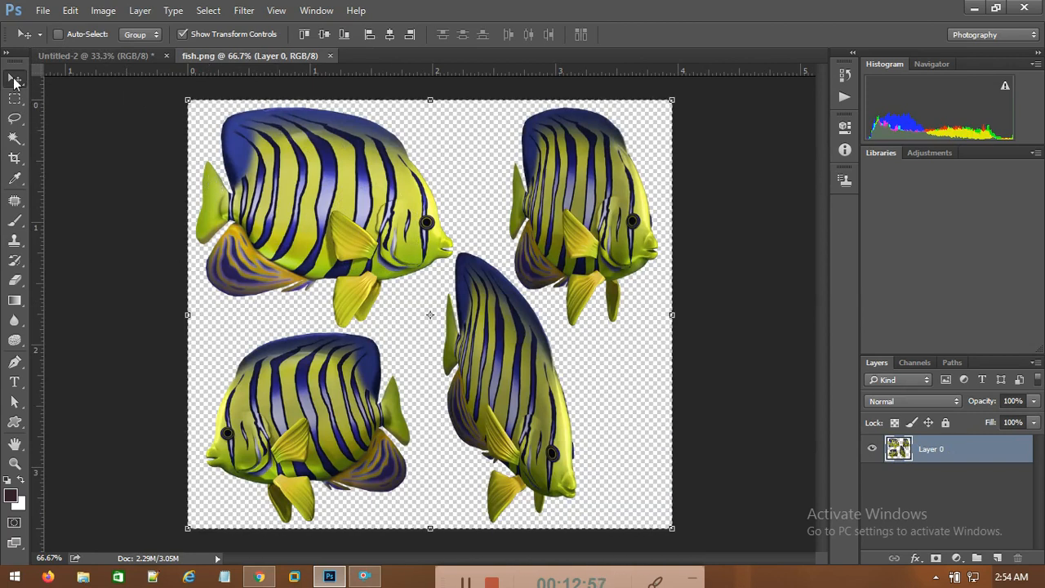
mouse_move(314, 182)
left_mouse_down()
mouse_move(296, 243)
mouse_move(327, 151)
mouse_move(298, 173)
mouse_move(266, 75)
mouse_move(326, 181)
left_mouse_up()
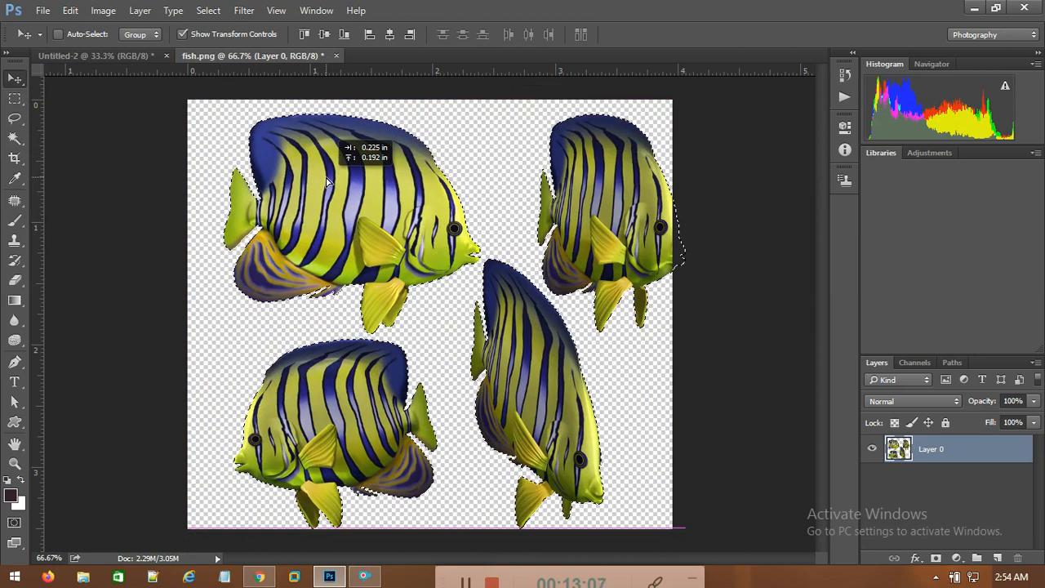
left_click_drag(325, 184, 84, 91)
left_click_drag(339, 256, 370, 272)
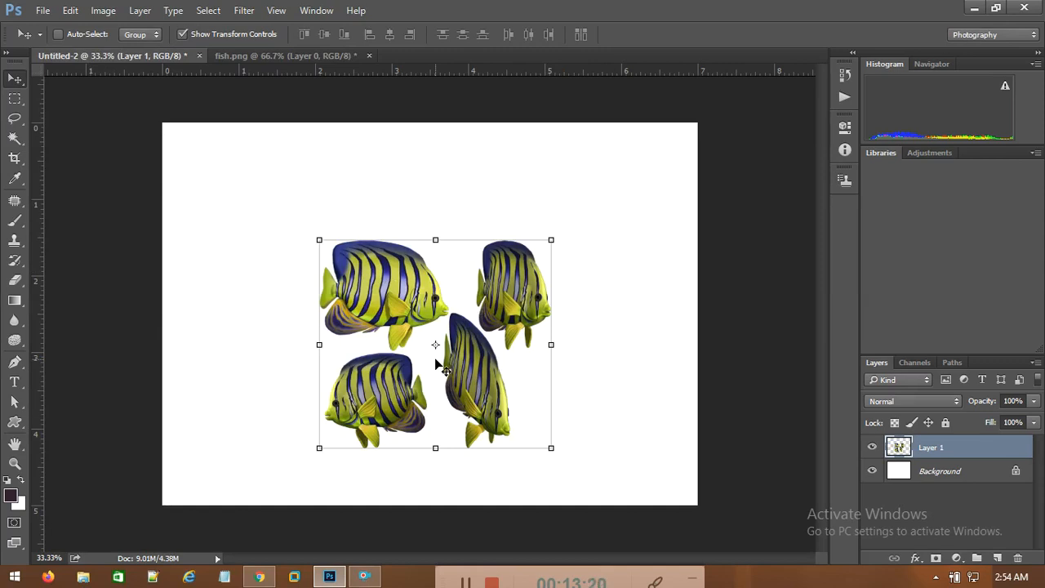
Step: Delete the transferred fish layer from Untitled-2
key("ctrl")
key("Delete")
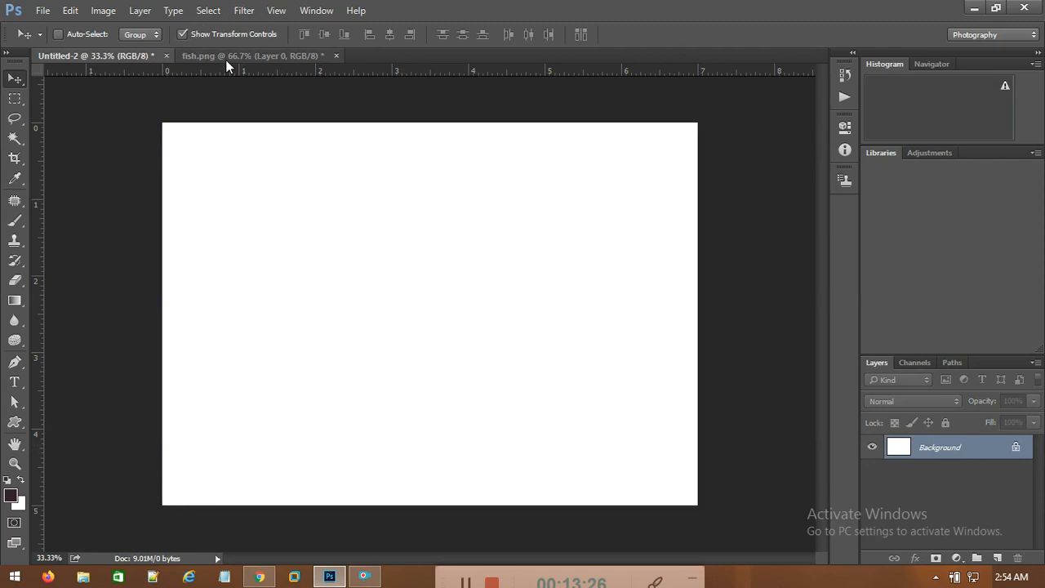
left_click(42, 11)
left_click(72, 42)
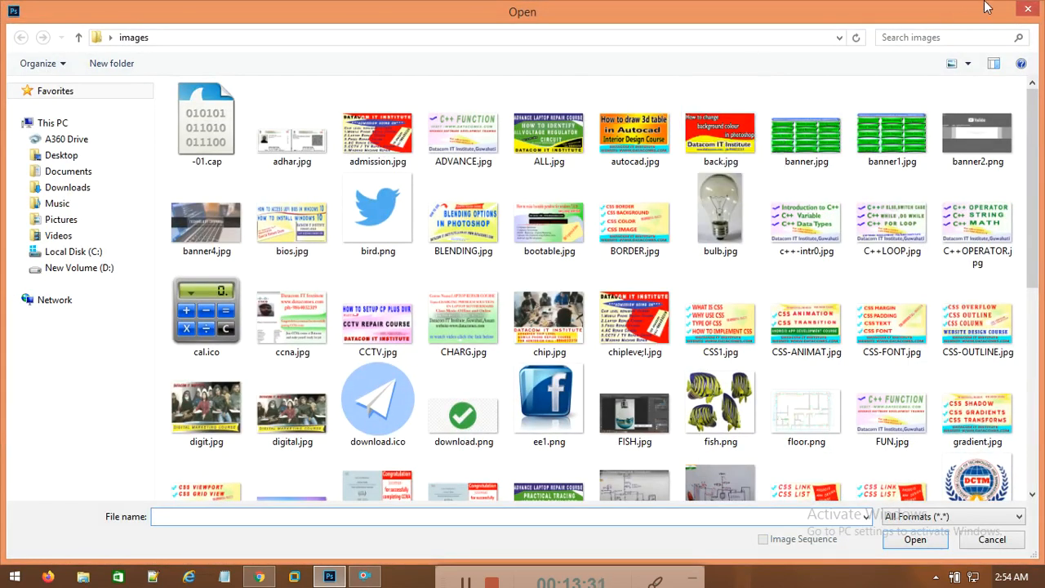
left_click(1029, 10)
Step: Close fish.png without saving its changes and unlock the Background layer of Untitled-2
left_click(271, 62)
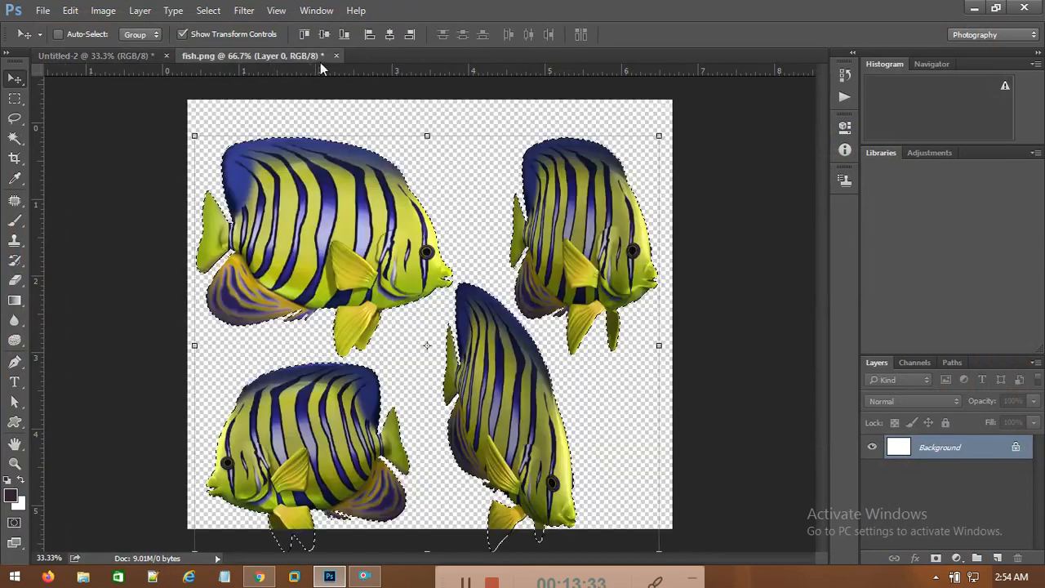
left_click(335, 55)
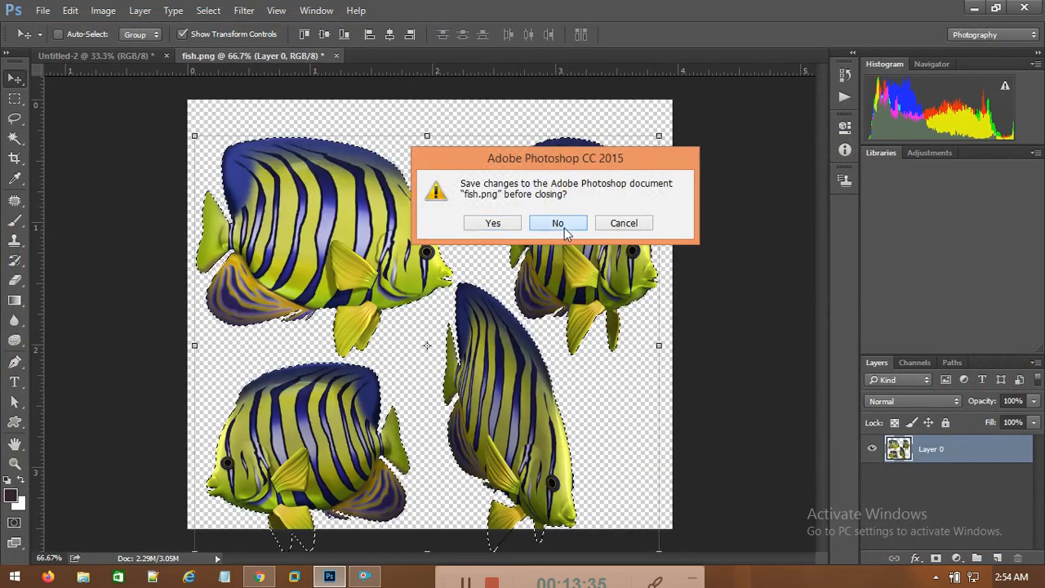
left_click(561, 226)
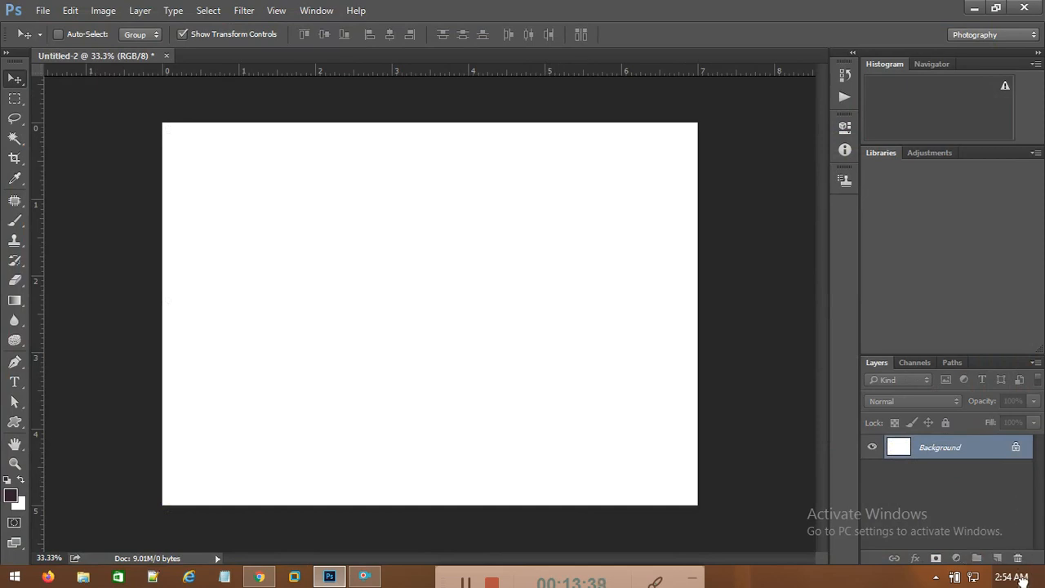
left_click(1019, 559)
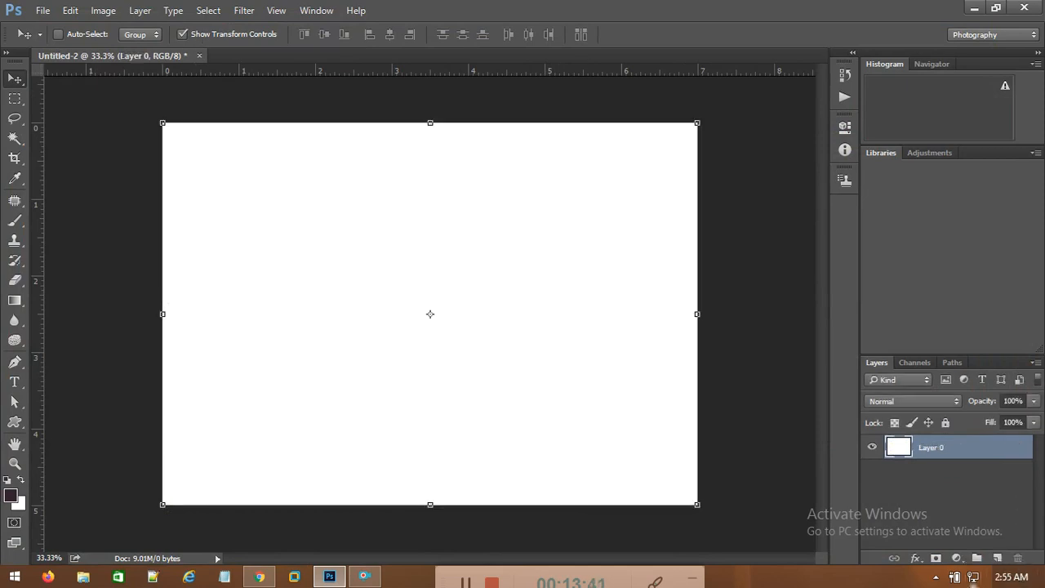
Step: Place fish.png in Untitled-2 as an embedded layer and commit the placement at its default size
left_click(45, 14)
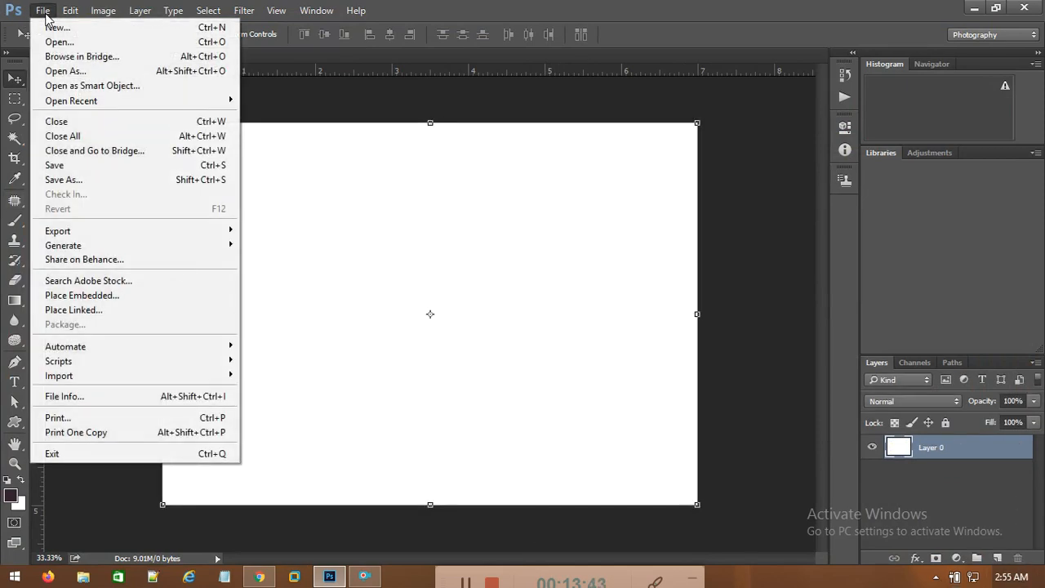
left_click(141, 304)
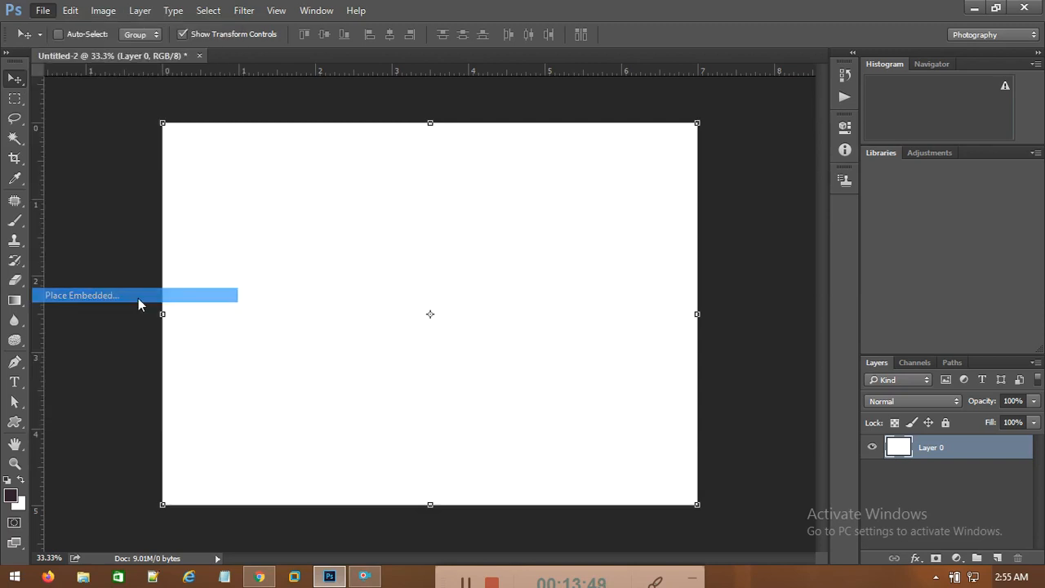
double_click(707, 402)
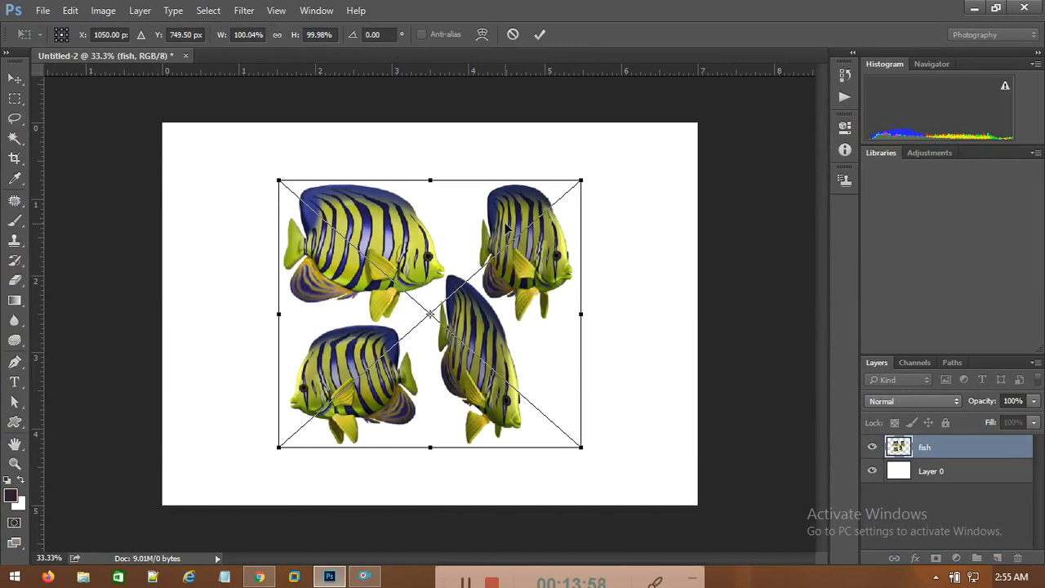
left_click(18, 100)
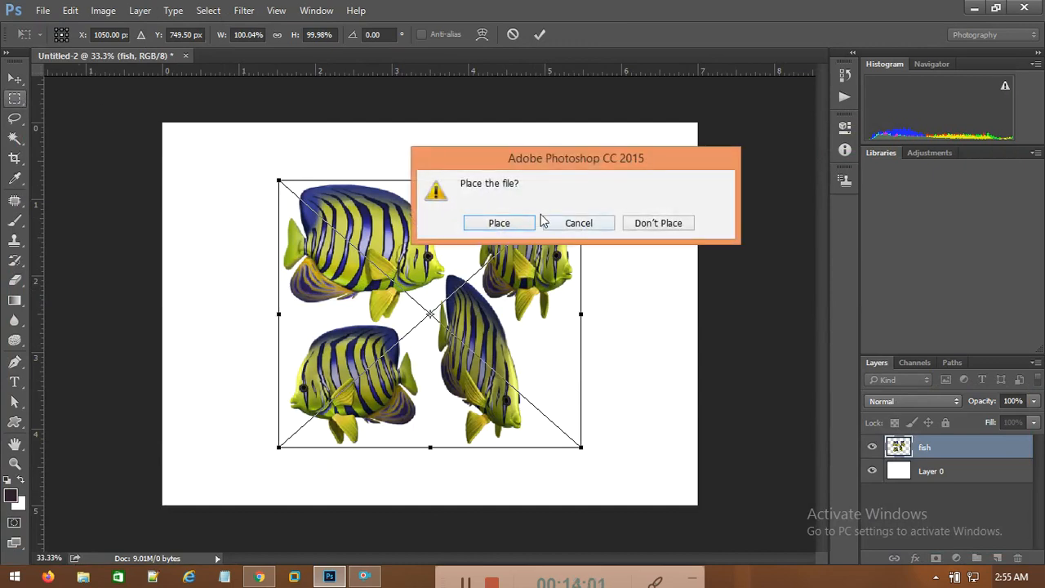
left_click(518, 224)
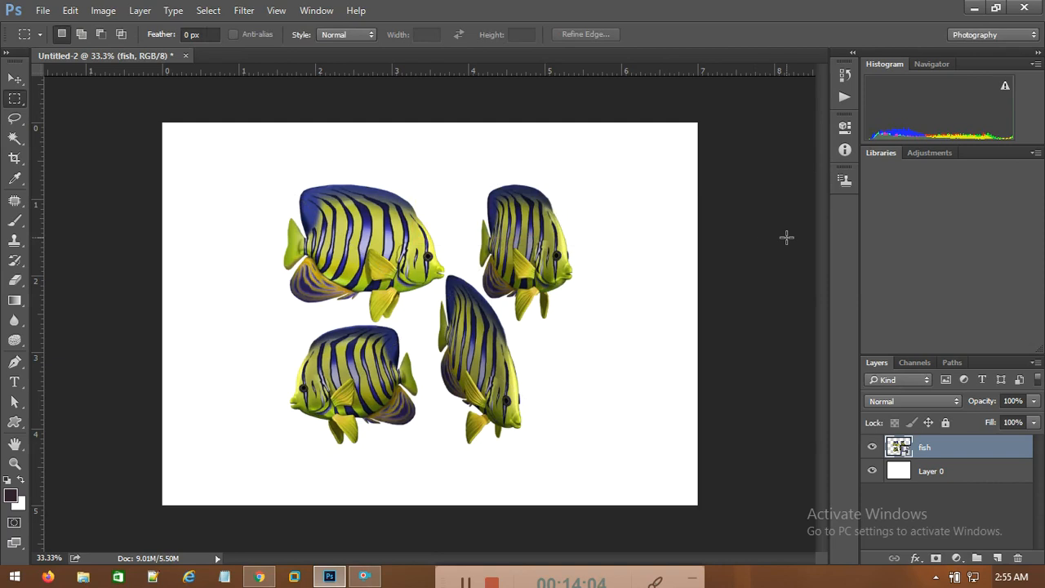
Step: Open the coloured wood-block image, Ah-ap-kereste-boya, from the photo folder under data and audio,video on New Volume (D:)
left_click(40, 13)
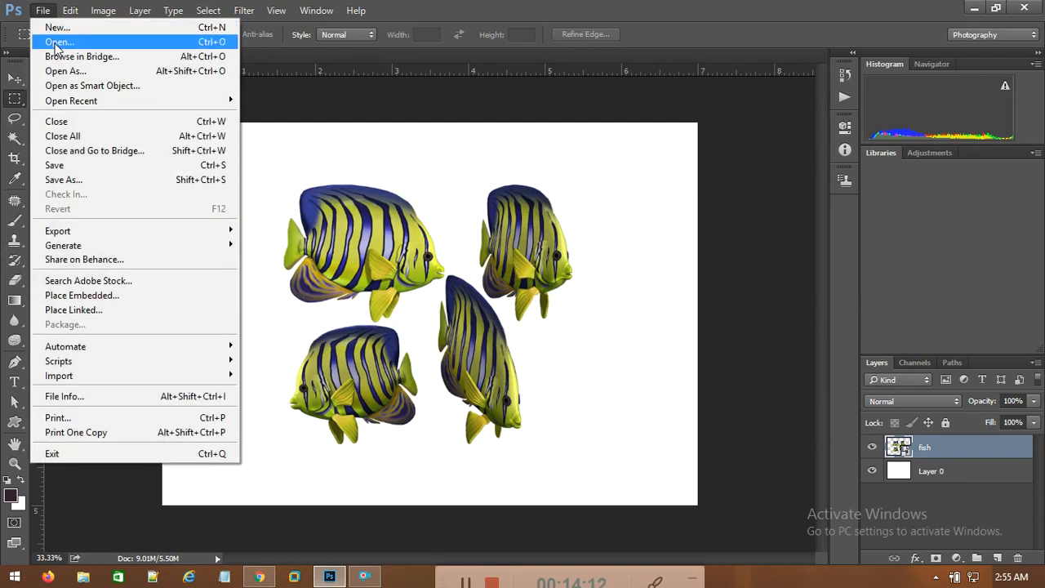
left_click(55, 46)
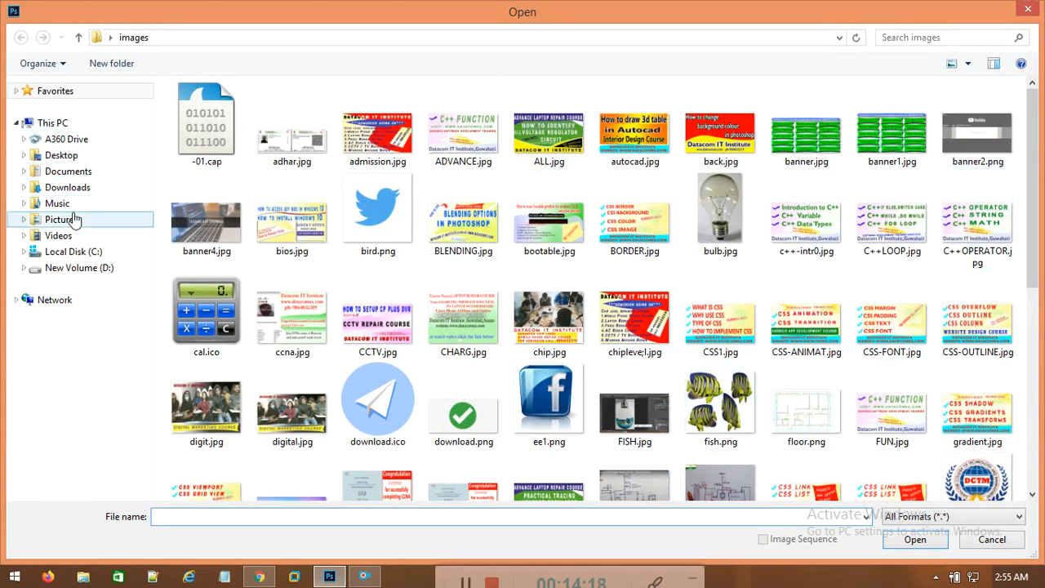
left_click(74, 270)
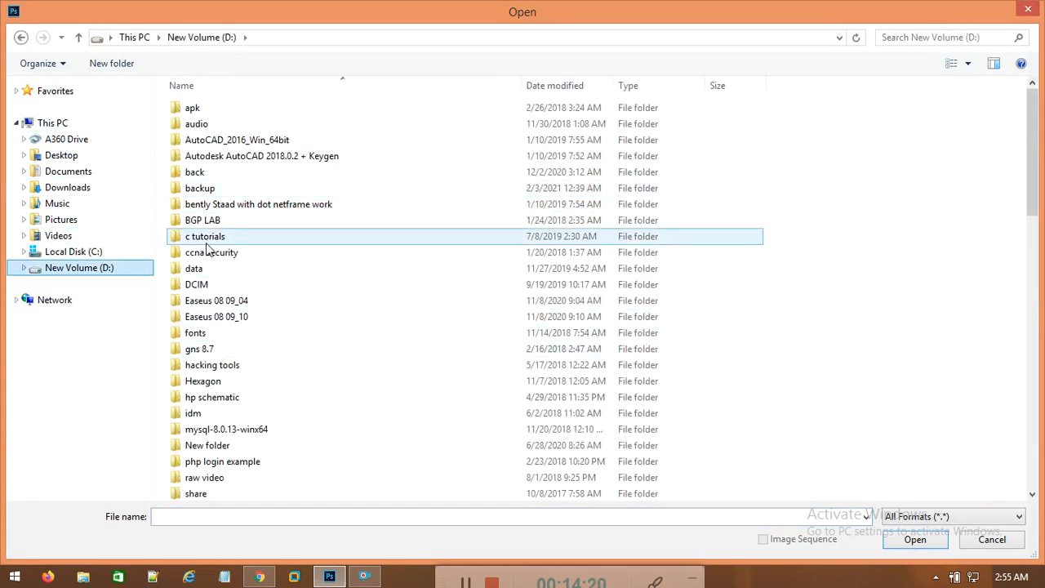
double_click(204, 269)
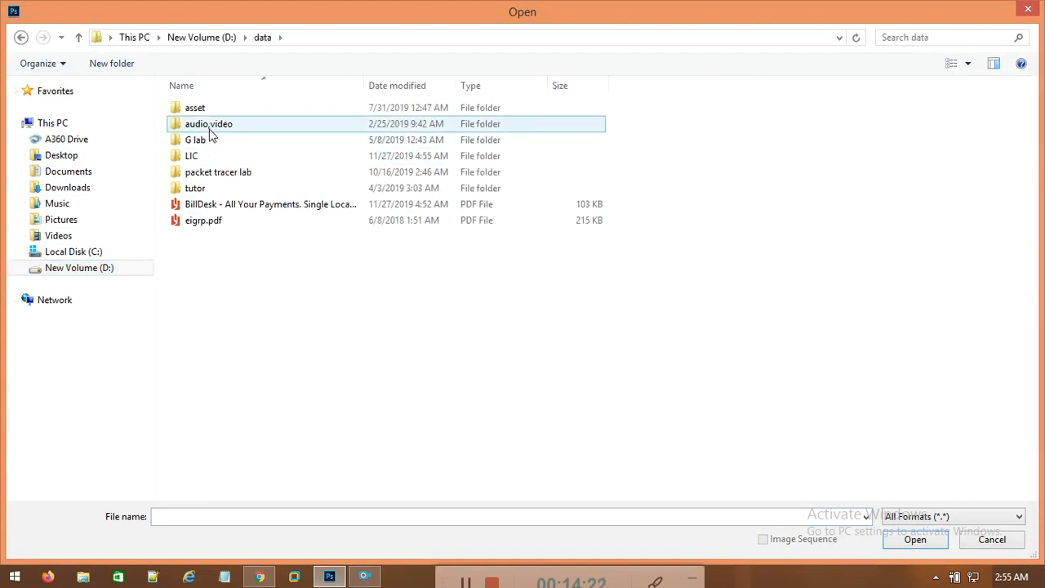
double_click(211, 131)
double_click(196, 130)
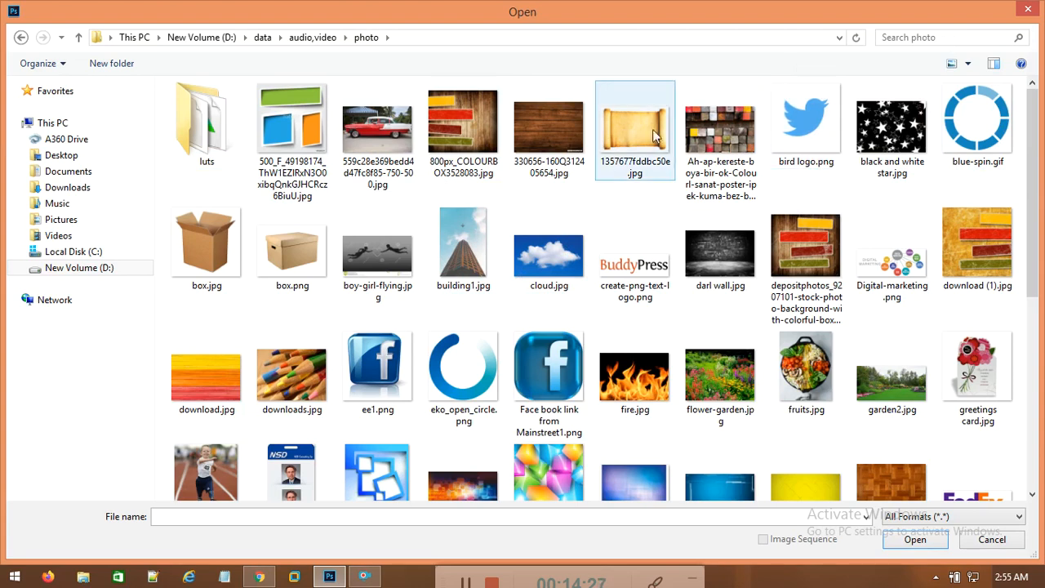
double_click(720, 130)
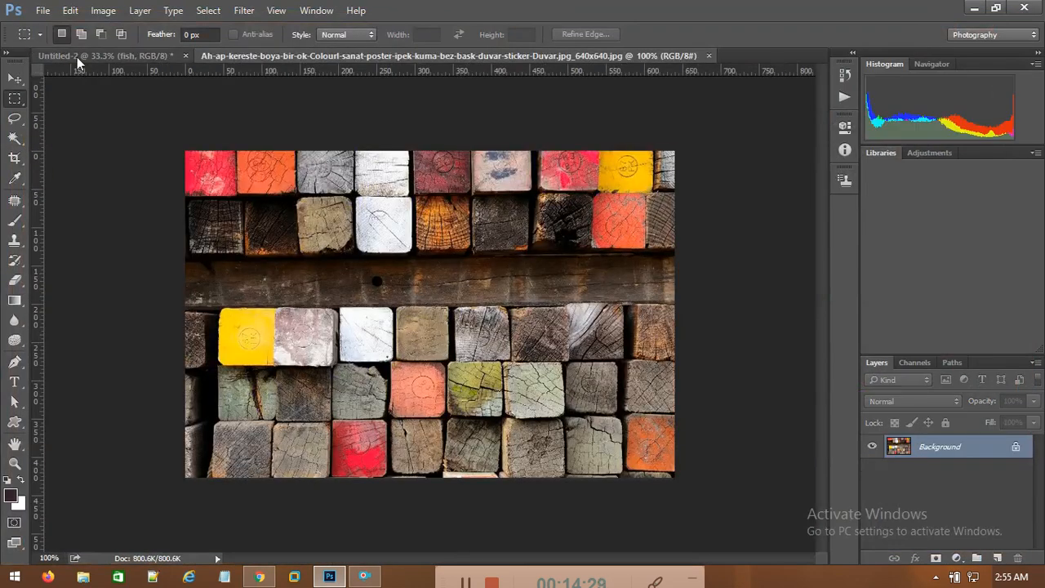
Step: Open 330656-160Q312405654.jpg and download (1).jpg from the photo folder
left_click(43, 9)
left_click(49, 41)
double_click(554, 117)
left_click(47, 9)
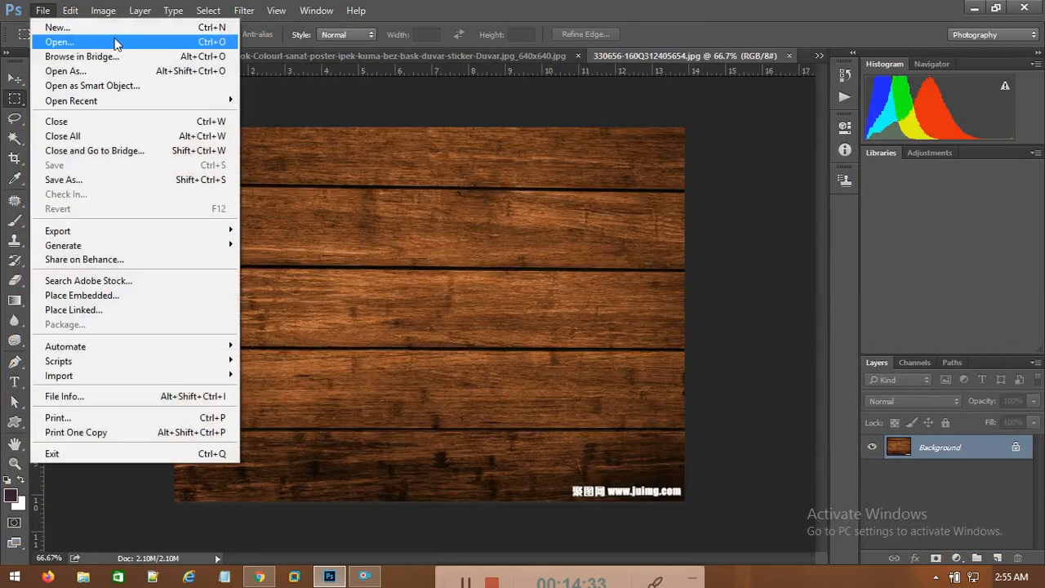
left_click(70, 42)
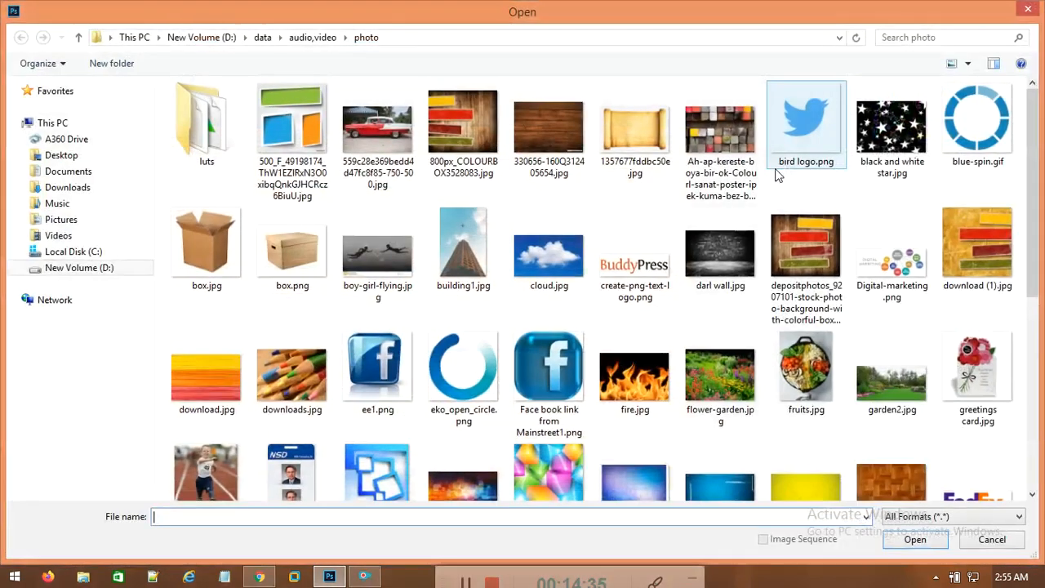
left_click(958, 234)
double_click(958, 233)
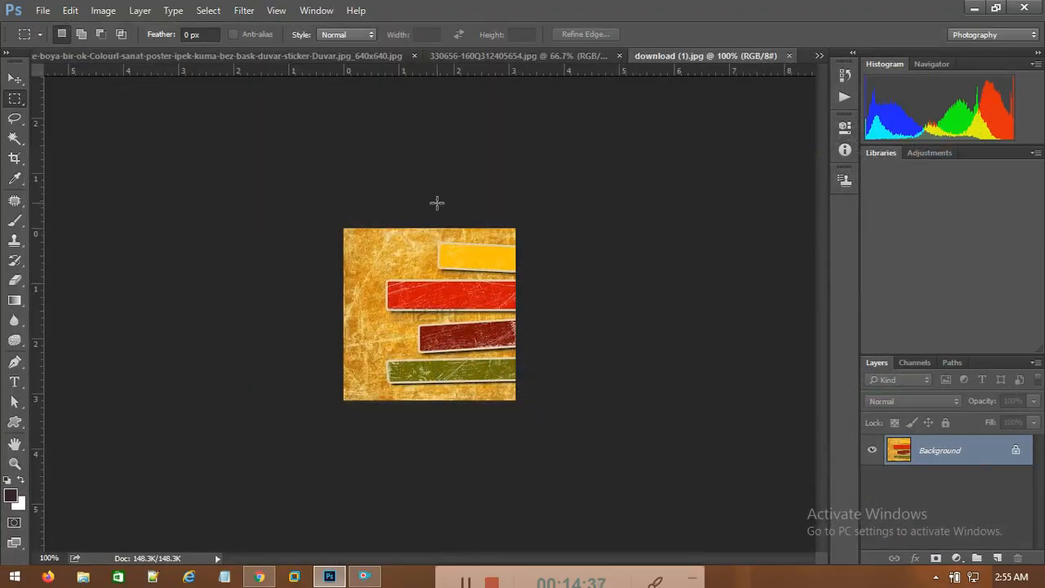
Step: Return to Untitled-2 and delete its embedded fish layer
left_click(14, 79)
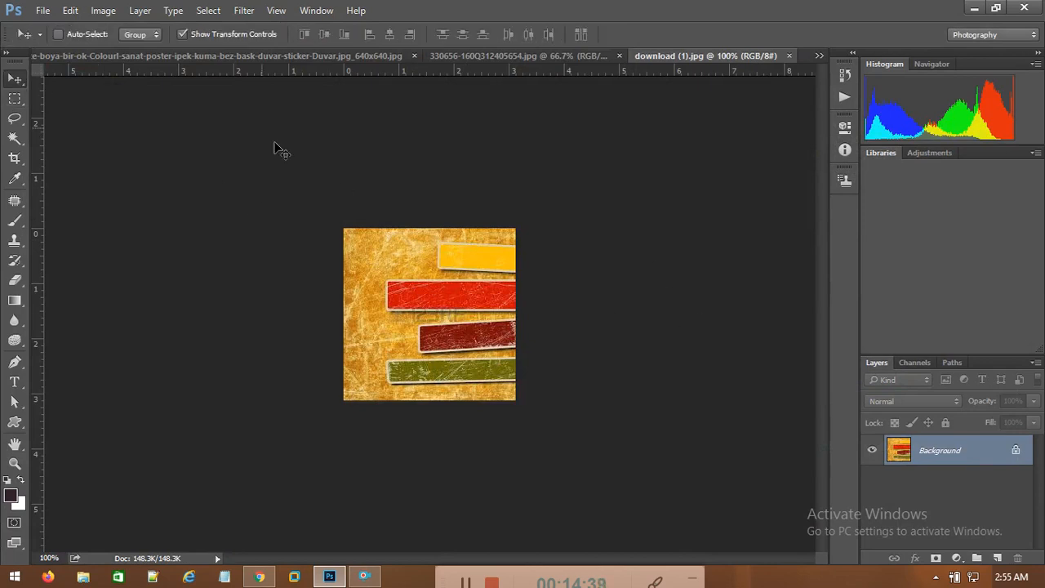
left_click(286, 56)
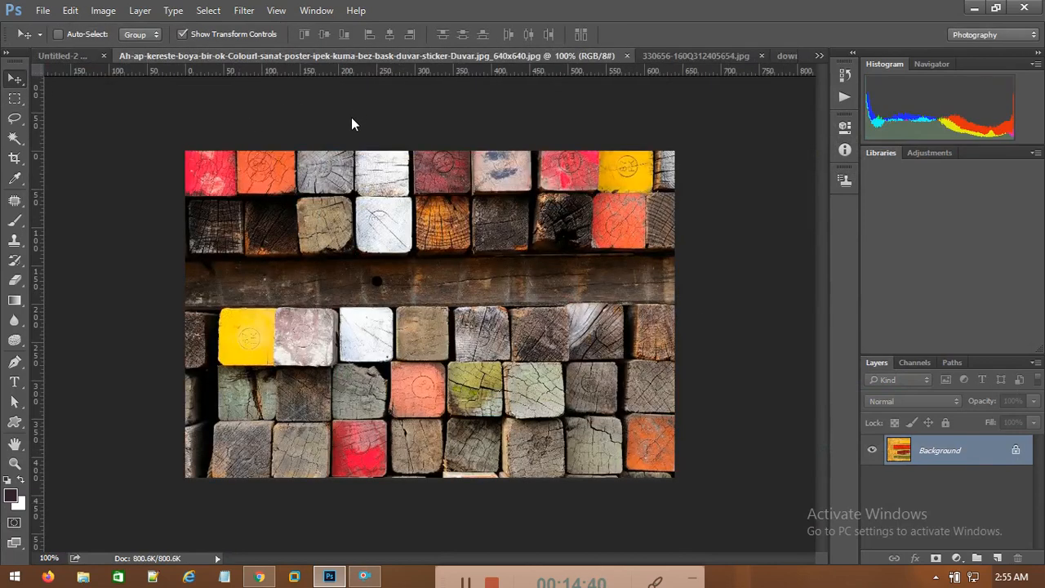
left_click(81, 56)
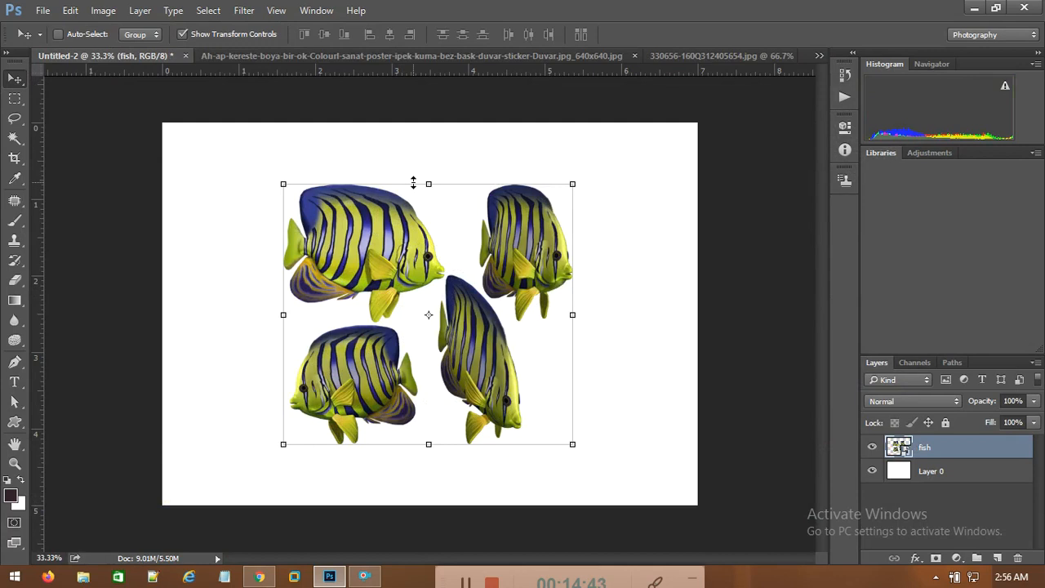
key("Delete")
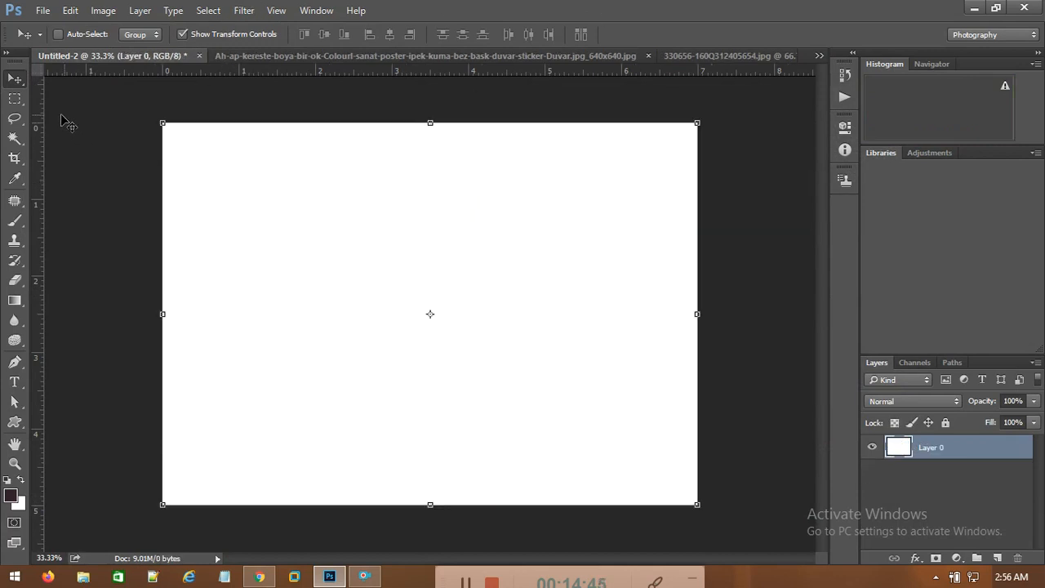
Step: Unlock the wood-block image's background layer with the default settings and move it into Untitled-2, left of the canvas centre
left_click(14, 99)
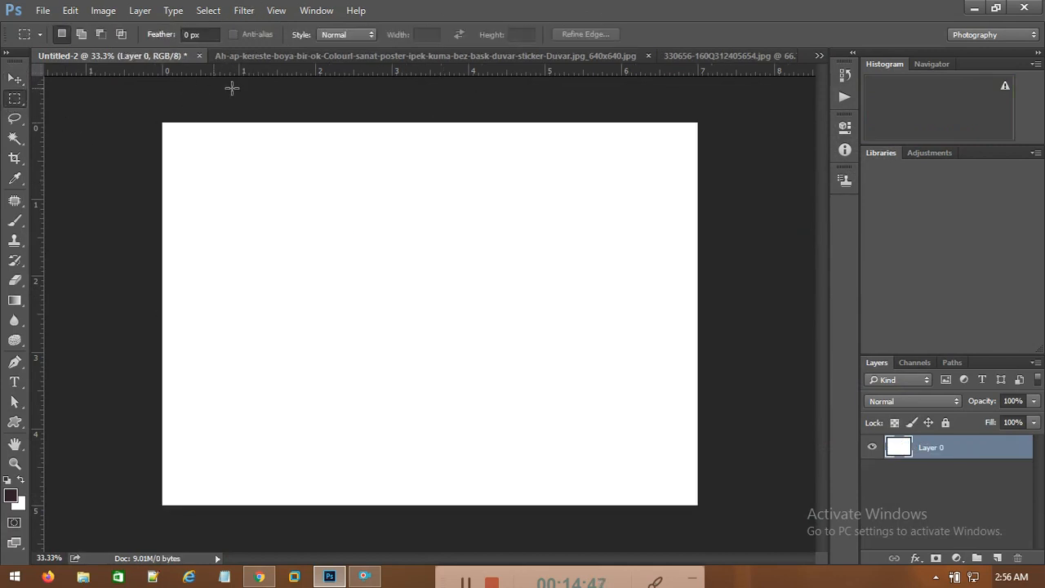
left_click(273, 55)
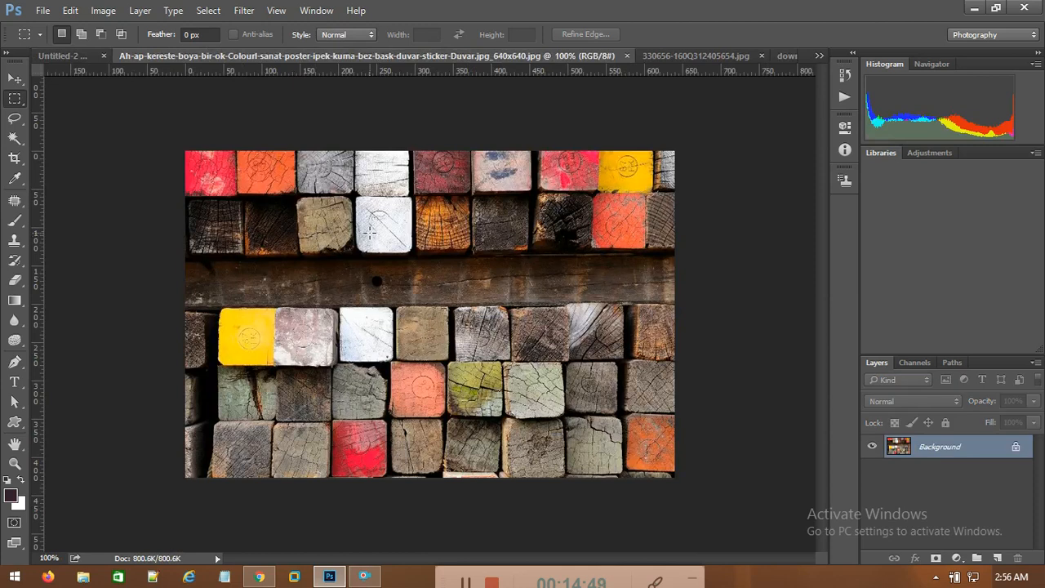
left_click(15, 79)
left_click(395, 245)
left_click(551, 223)
left_click_drag(1030, 447, 924, 461)
double_click(1014, 447)
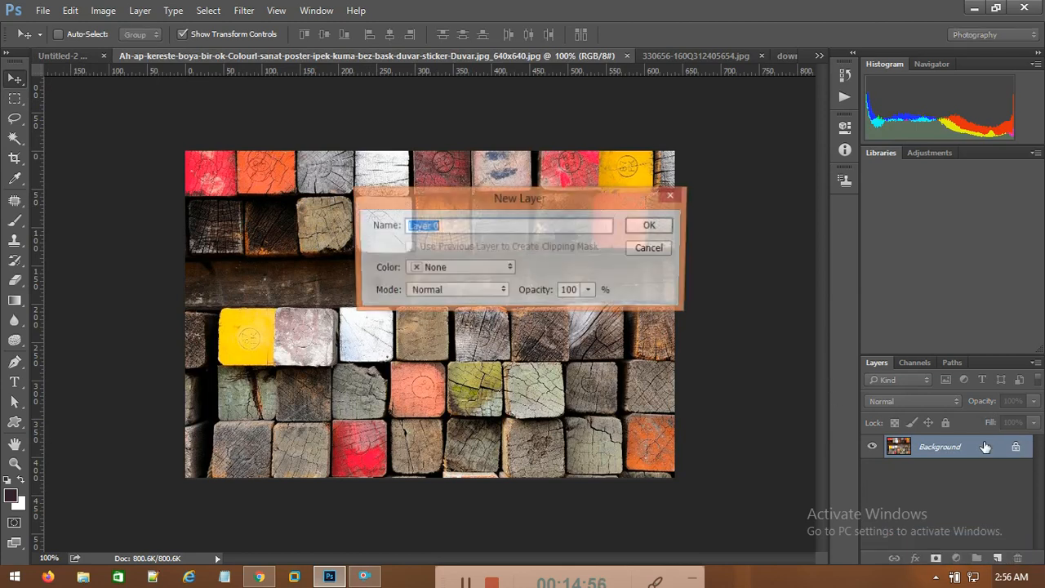
left_click(654, 224)
left_click_drag(302, 213, 323, 245)
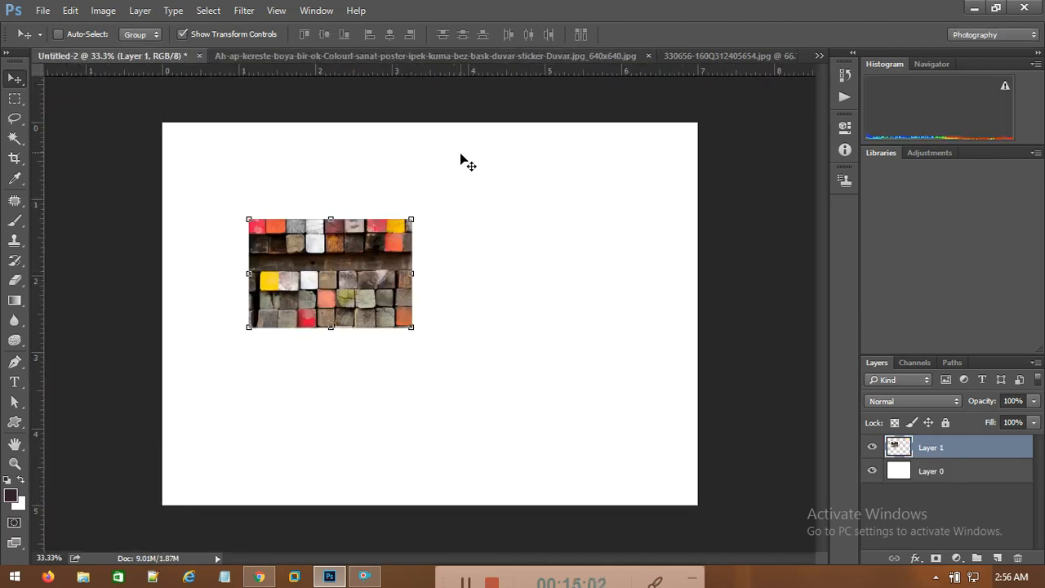
Step: Convert the background of 330656-160Q312405654.jpg to a regular, unlocked layer with the default New Layer settings
left_click(15, 98)
left_click(347, 58)
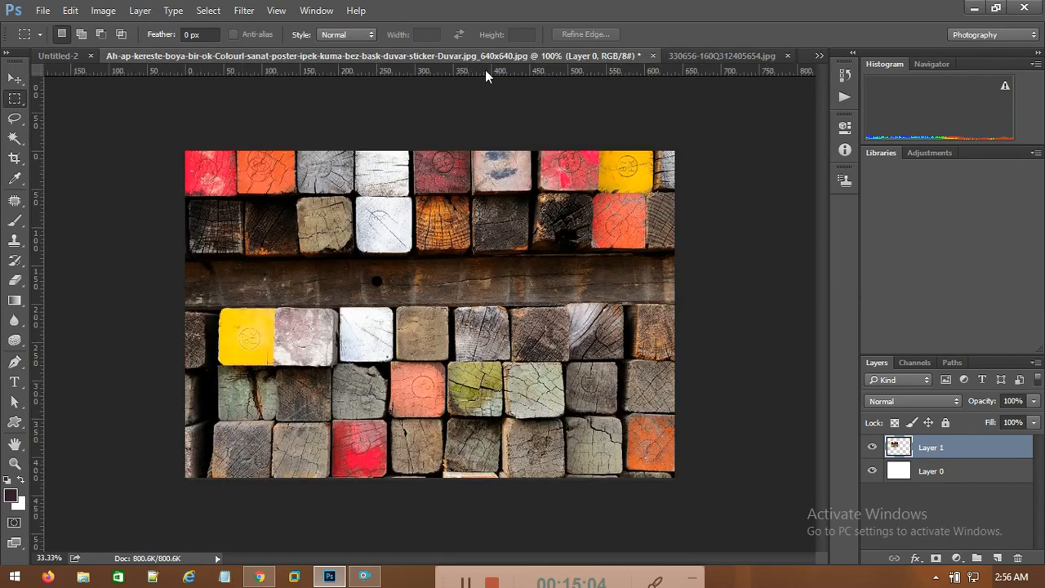
left_click(718, 54)
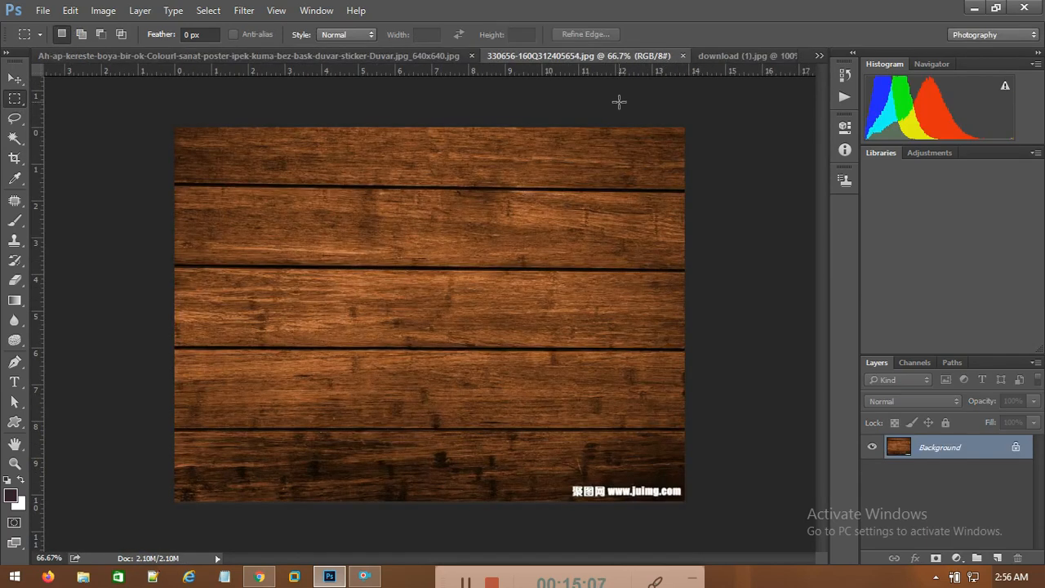
double_click(998, 449)
left_click(652, 226)
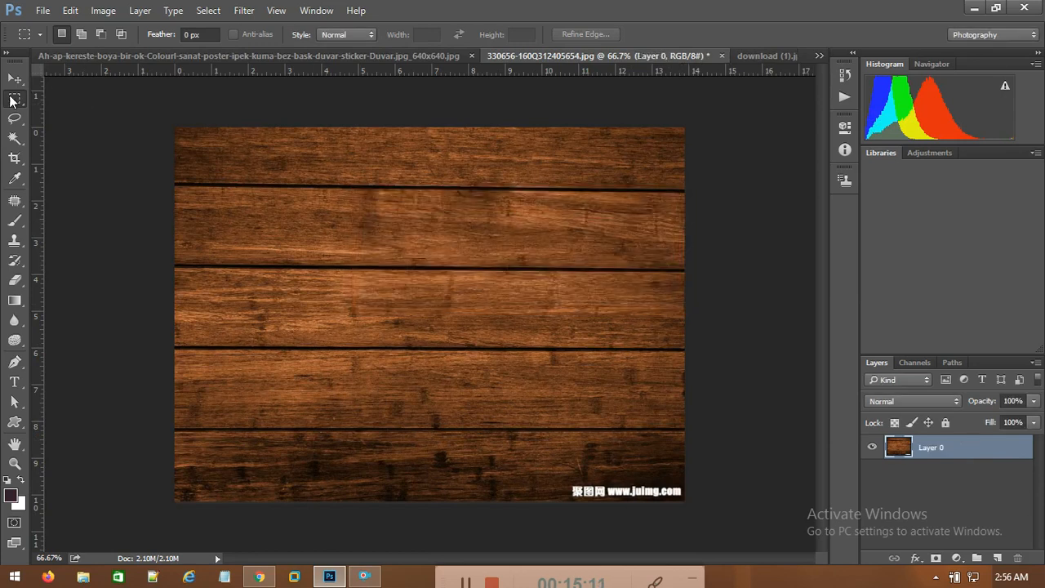
Step: Close the wood-block image without saving and move the unlocked plank layer from 330656-160Q312405654.jpg into Untitled-2, slightly overlapping the wood blocks
left_click(15, 78)
left_click_drag(324, 261, 583, 81)
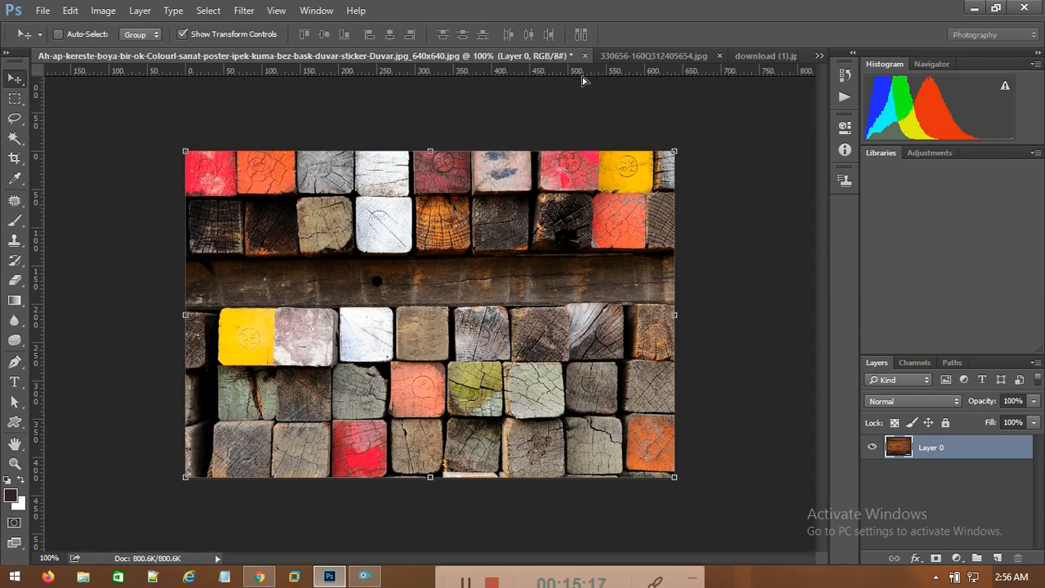
left_click(585, 55)
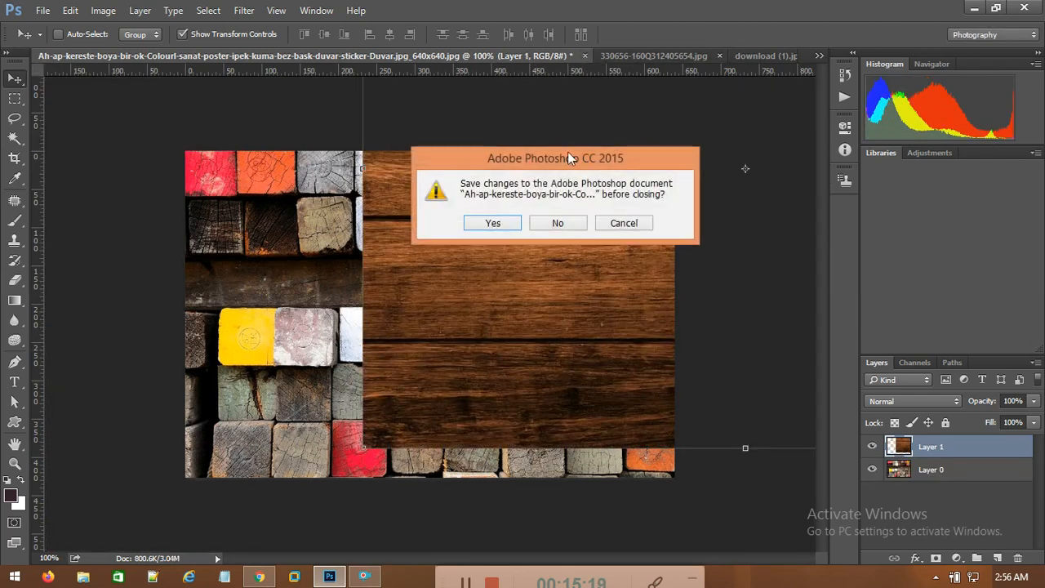
left_click(562, 226)
left_click_drag(452, 181, 557, 260)
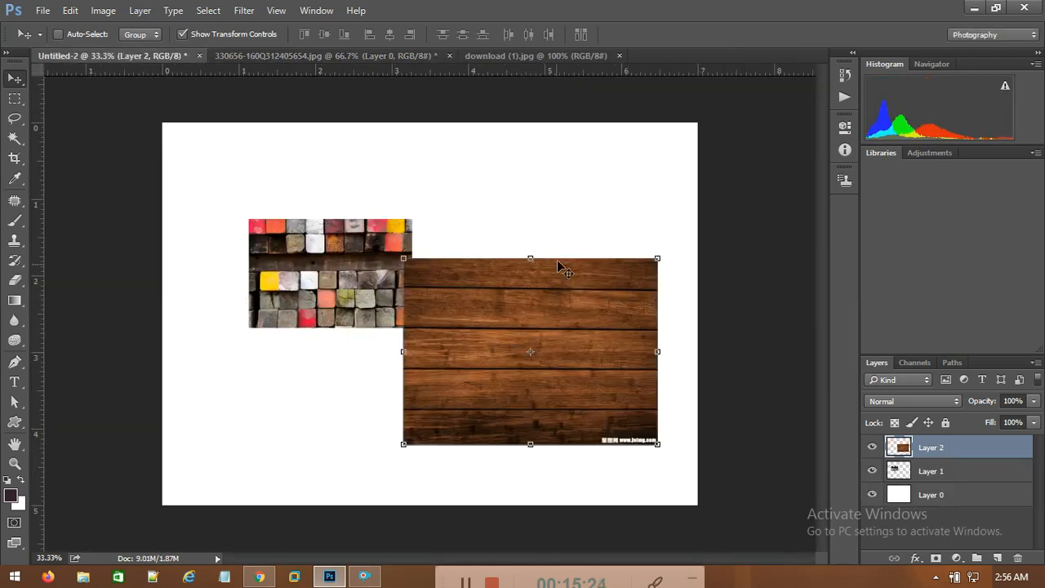
Step: Close 330656-160Q312405654.jpg without saving its changes
left_click(15, 98)
left_click(461, 56)
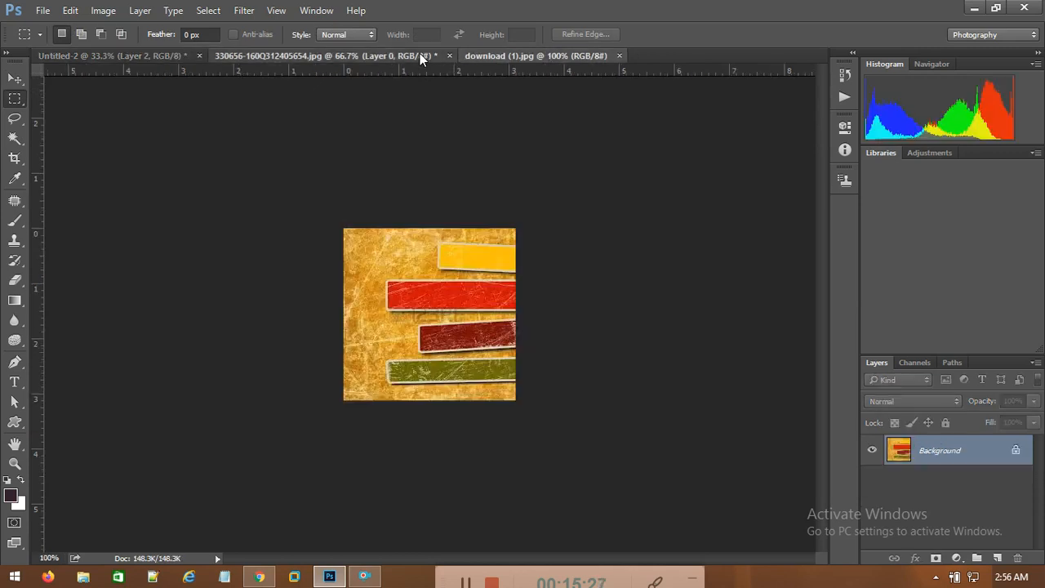
left_click(419, 54)
left_click(449, 56)
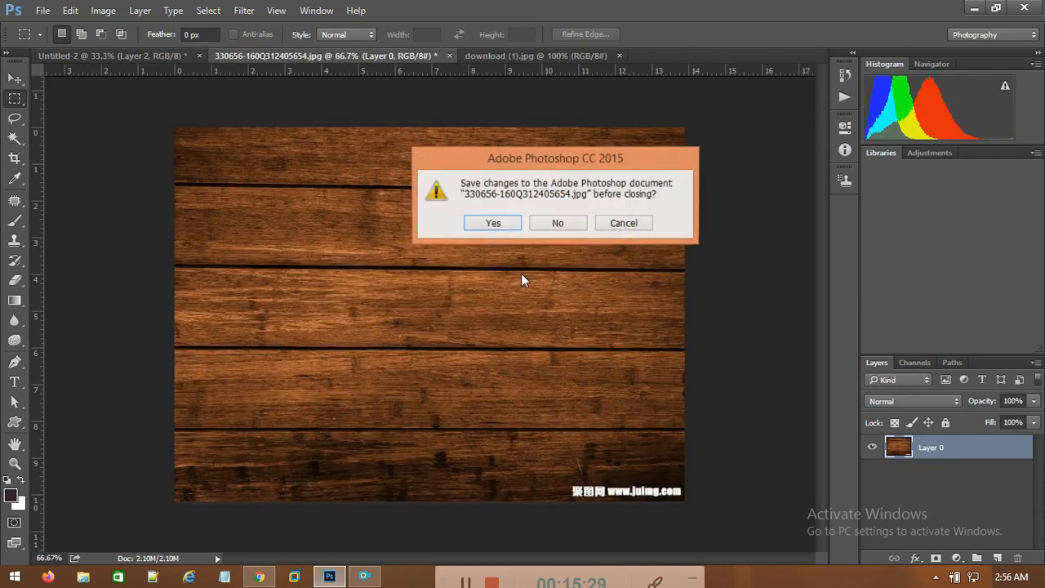
left_click(557, 225)
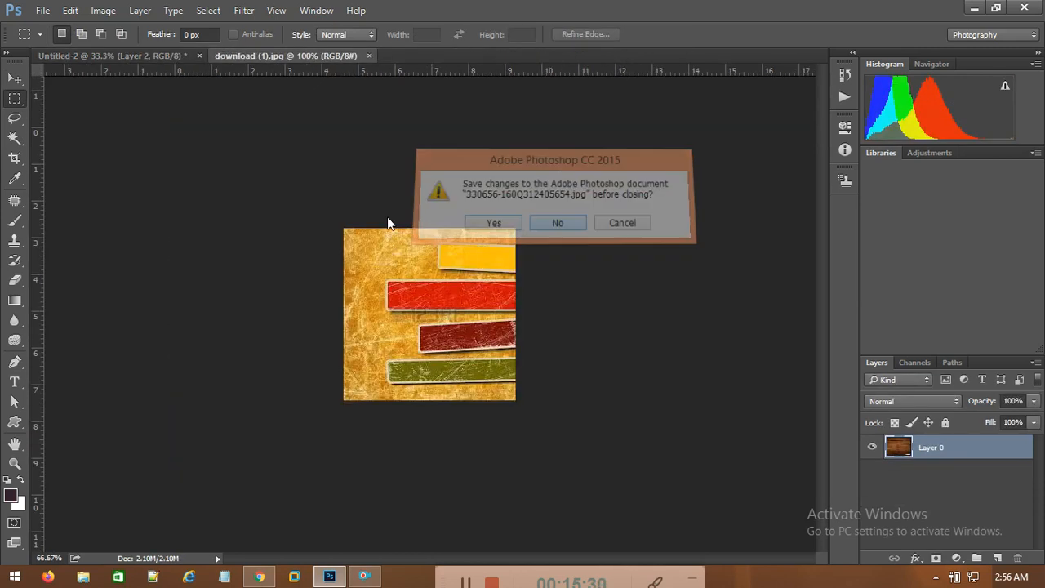
Step: Unlock the background layer of download (1).jpg and move it into Untitled-2, above the wood-block picture
left_click(15, 78)
double_click(972, 450)
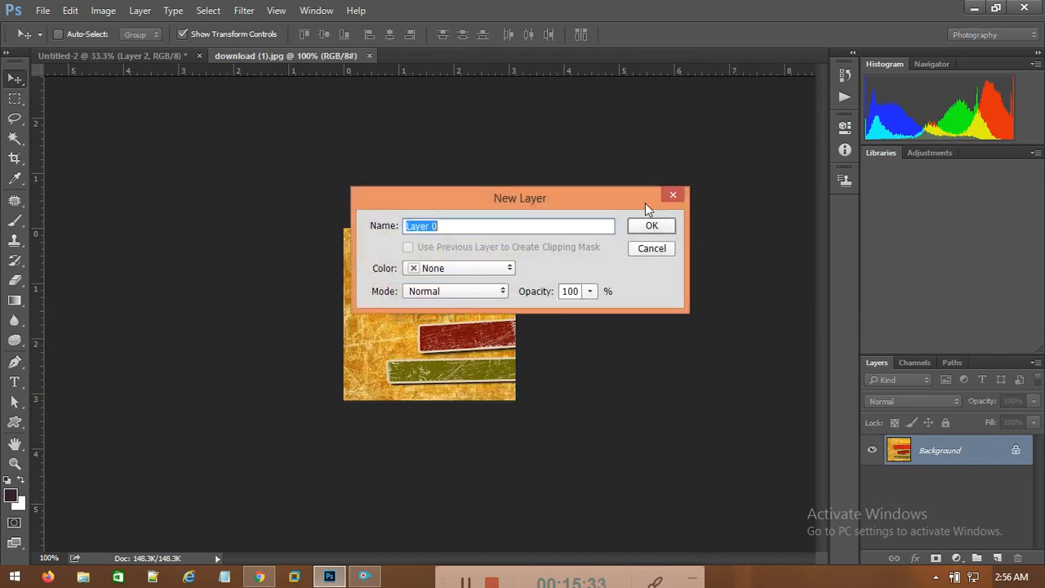
left_click(665, 231)
left_click_drag(477, 264, 501, 195)
left_click_drag(520, 338, 528, 371)
left_click_drag(362, 281, 264, 220)
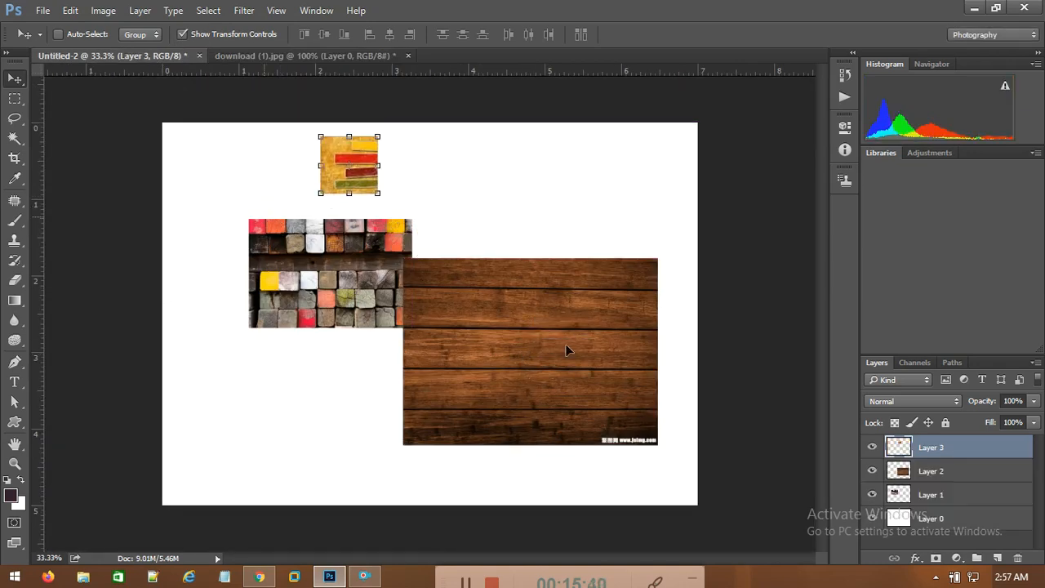
Step: Move the plank picture on Layer 2 up and to the right so it clears the wood blocks
left_click(913, 480)
left_click_drag(562, 342, 596, 224)
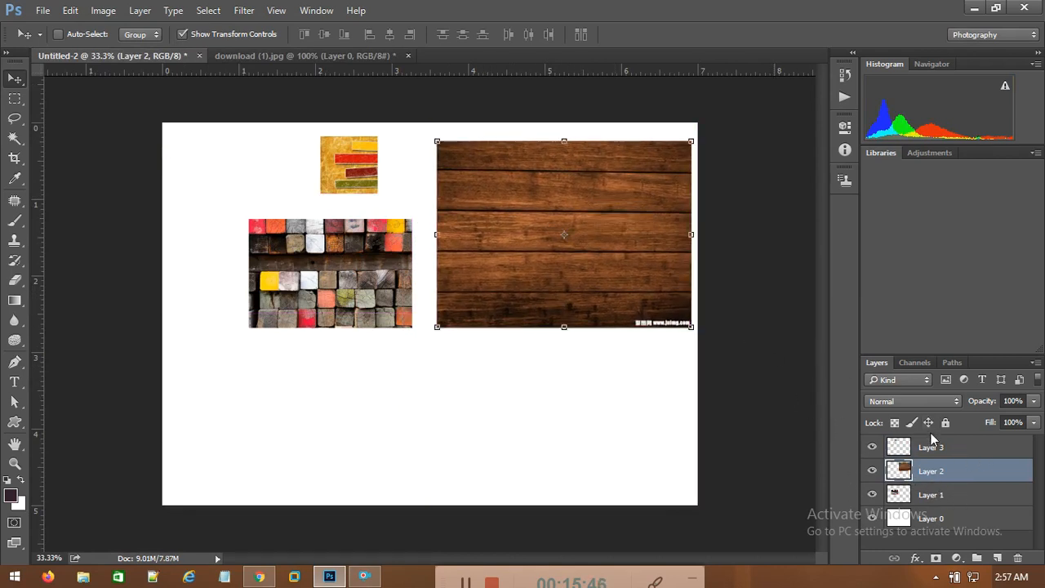
Step: Select Layer 0, Layer 3 and Layer 2 one after another to check which picture each layer holds
left_click(913, 515)
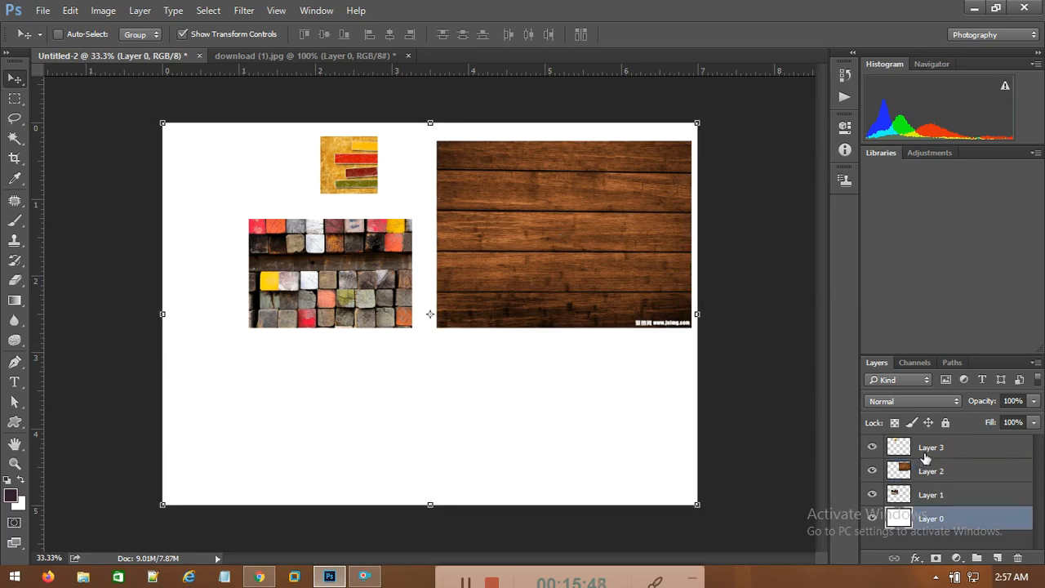
left_click(927, 450)
left_click(928, 471)
Step: Delete the wood-block picture's layer, Layer 1, and undo the deletion
left_click(933, 494)
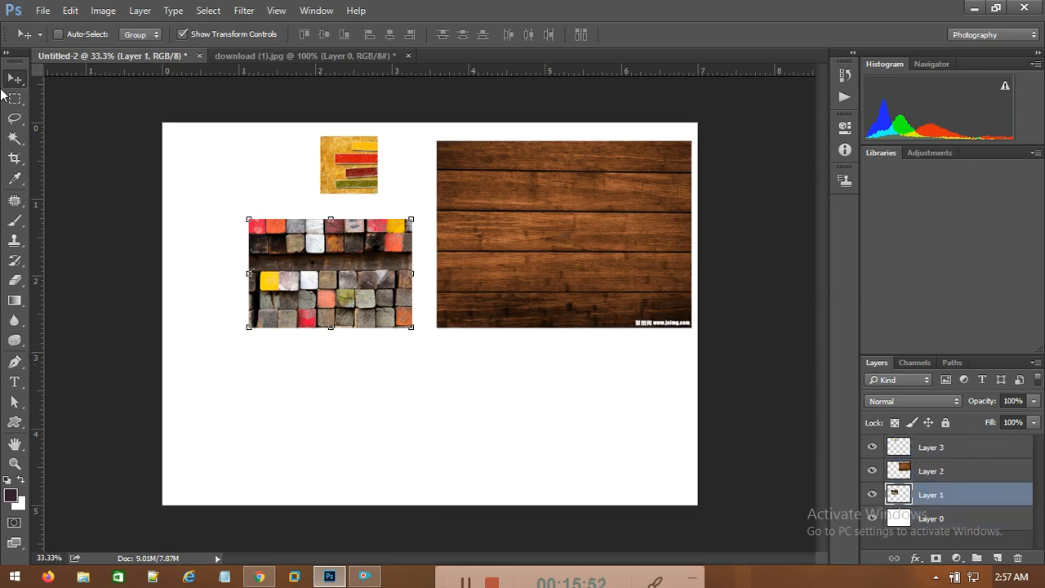
left_click(14, 98)
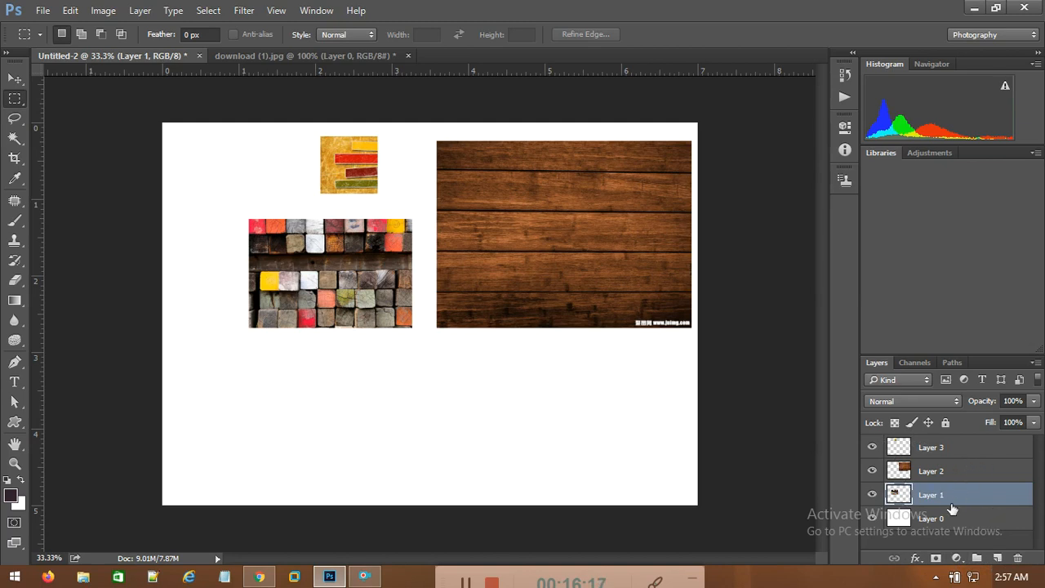
left_click(1017, 558)
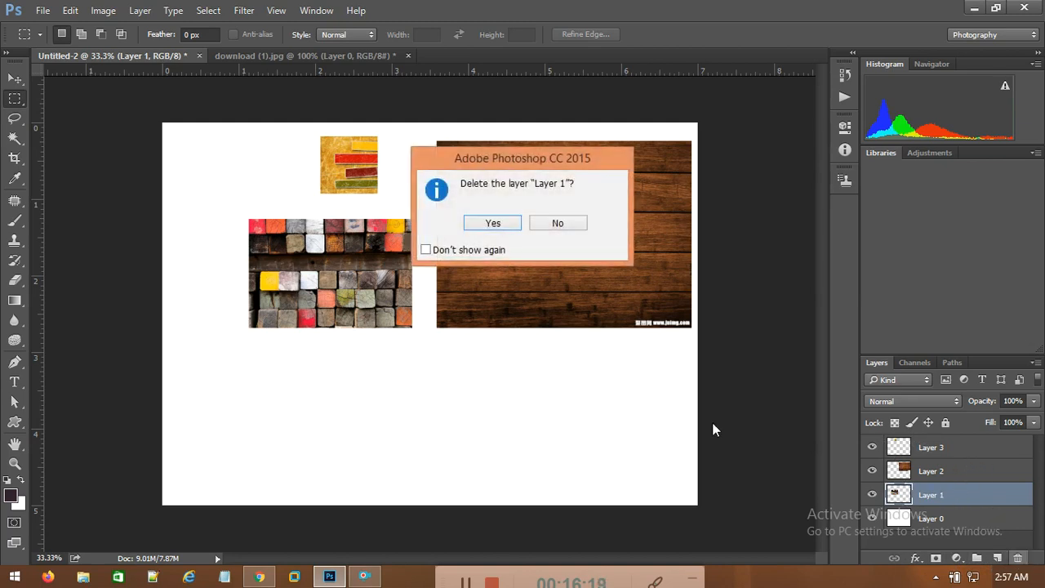
left_click(487, 228)
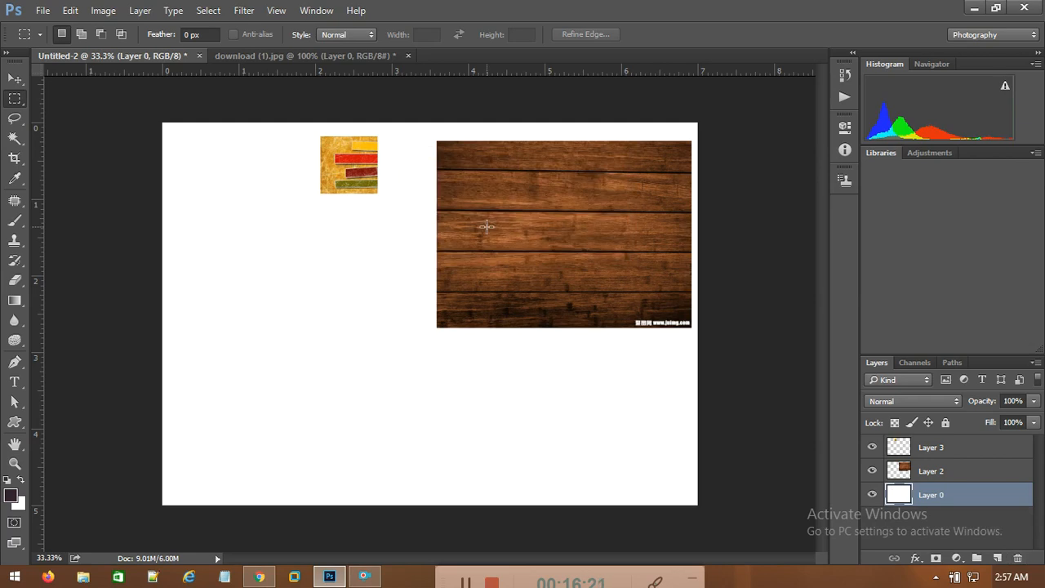
key("ctrl+z")
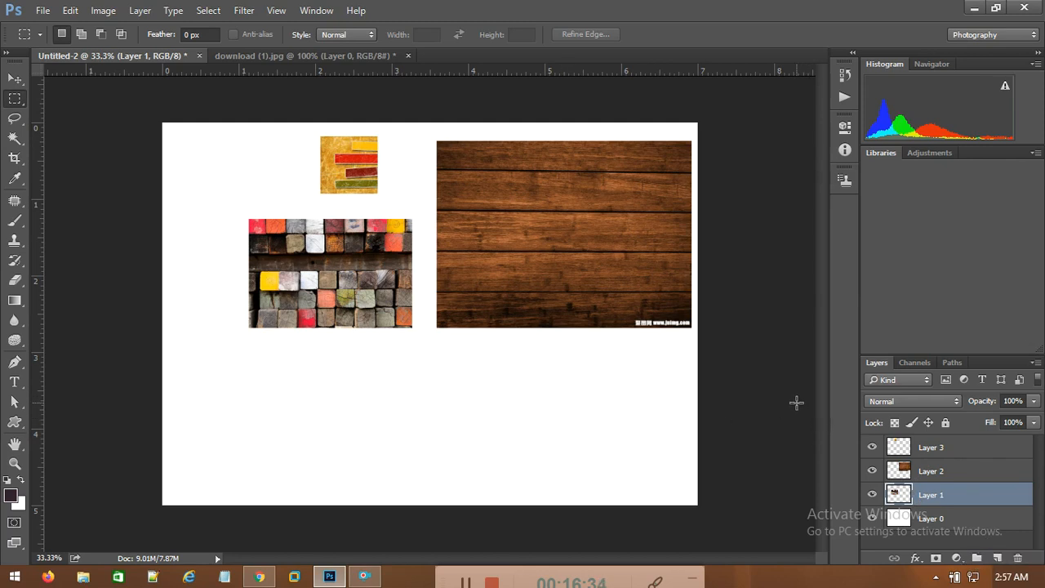
Step: Create a new layer group above Layer 3 and move Layer 3 and Layer 2 into it
left_click(947, 449, "shift")
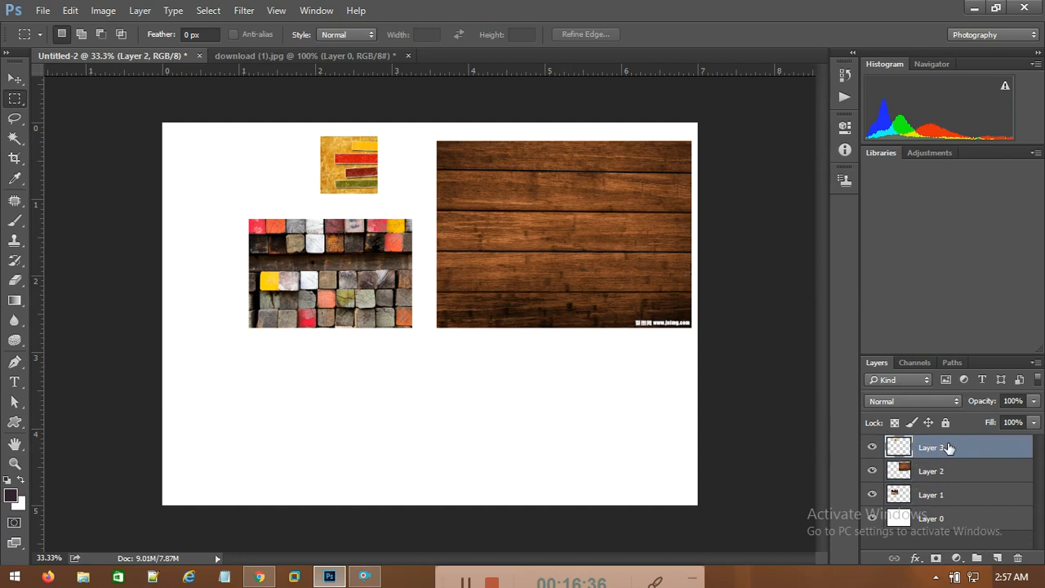
left_click(977, 557)
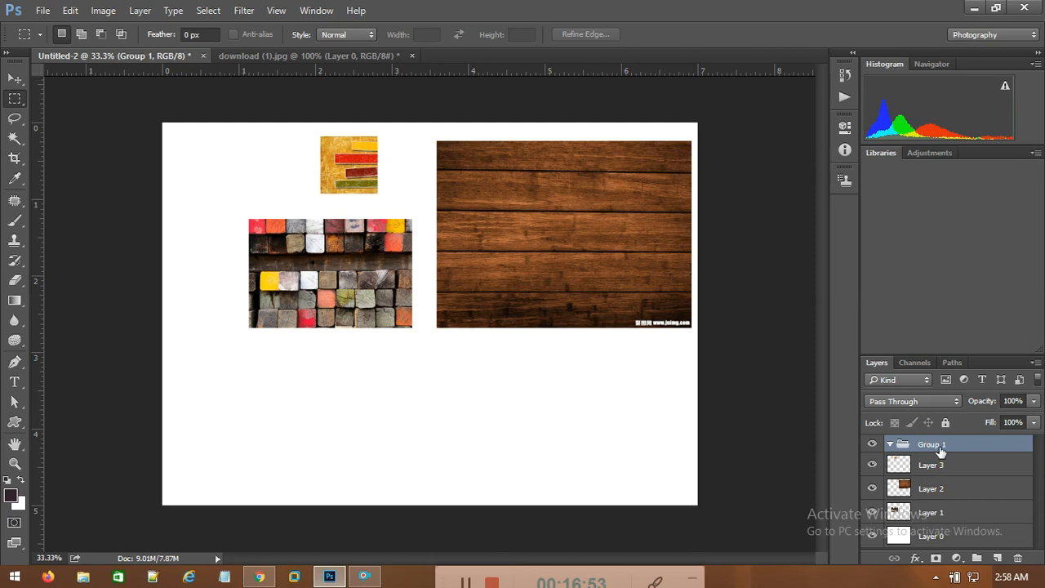
left_click_drag(910, 471, 924, 446)
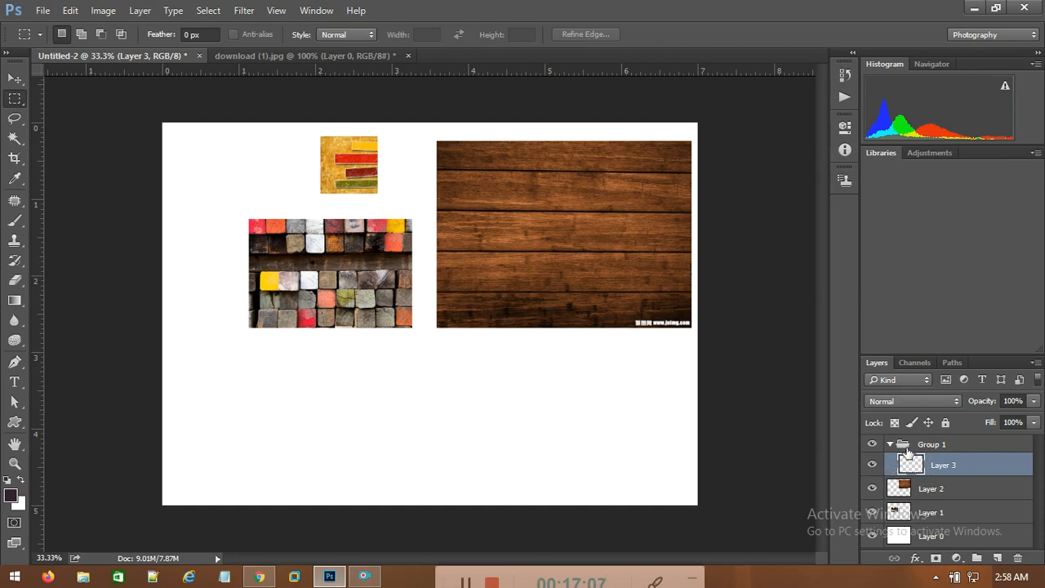
left_click(948, 496)
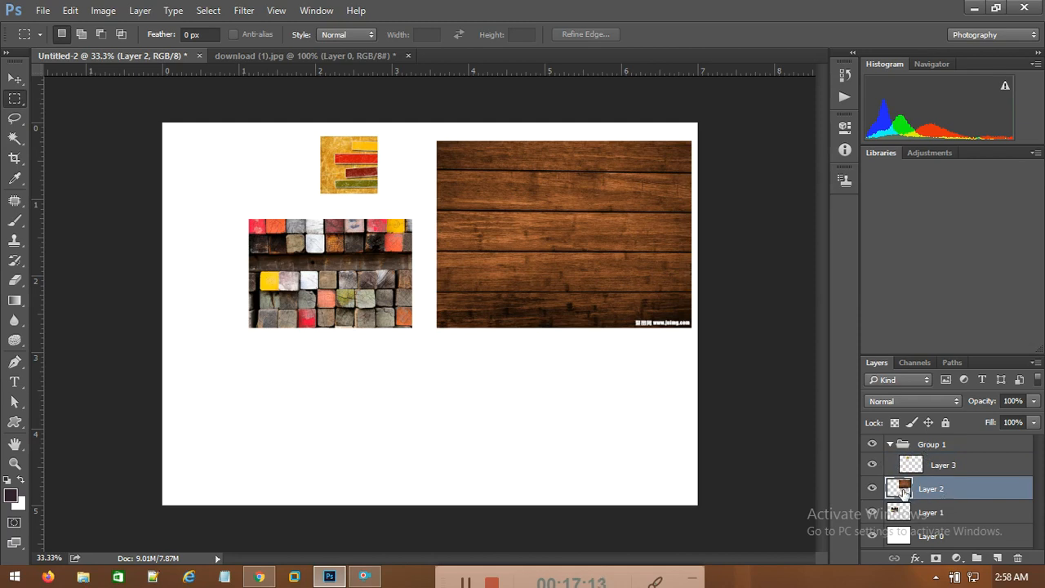
left_click_drag(904, 490, 909, 448)
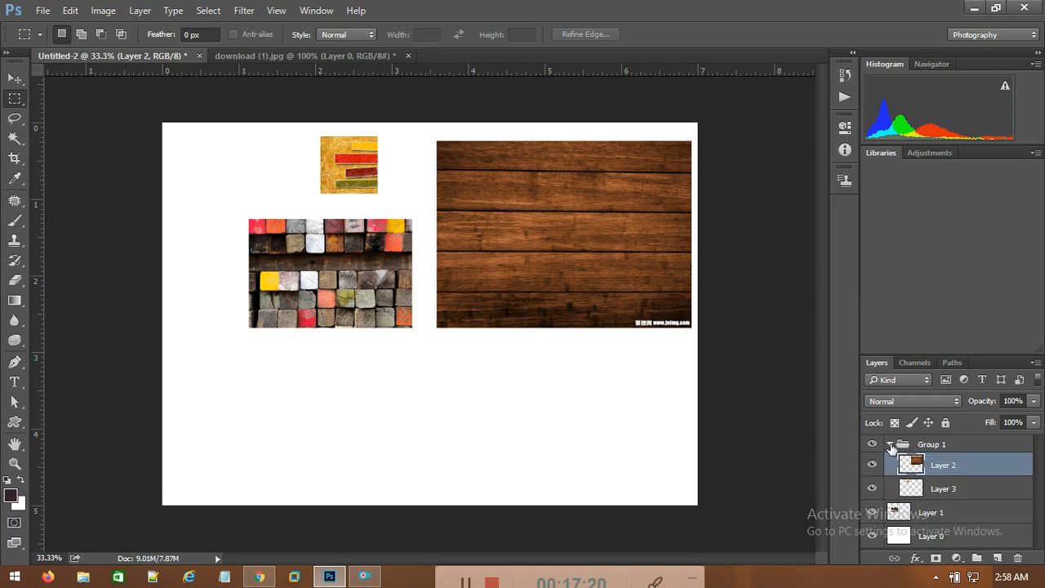
Step: Collapse the layer group, add Layer 1 to it, and expand the group again
left_click(890, 445)
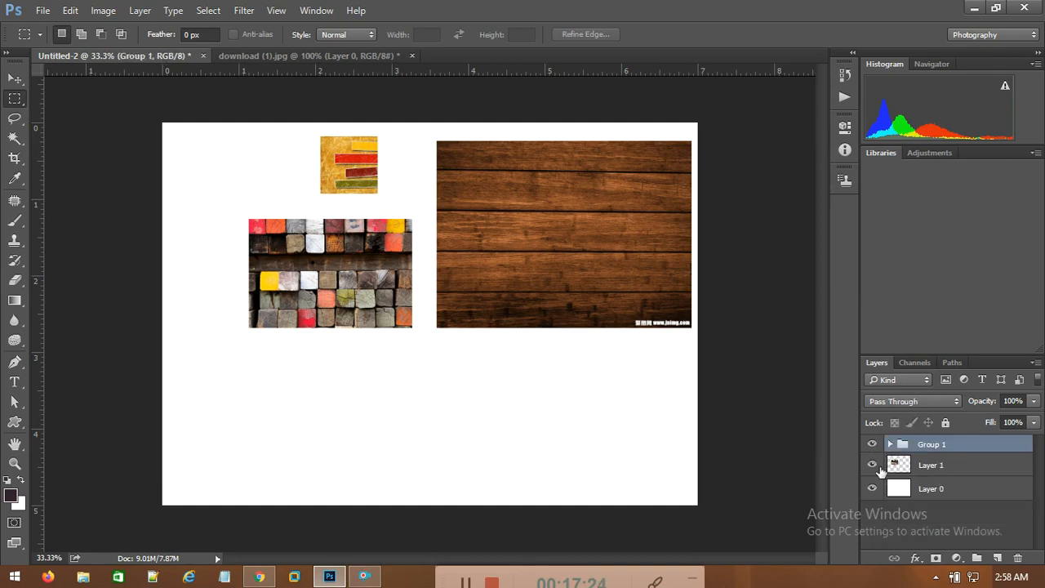
left_click_drag(924, 474, 920, 451)
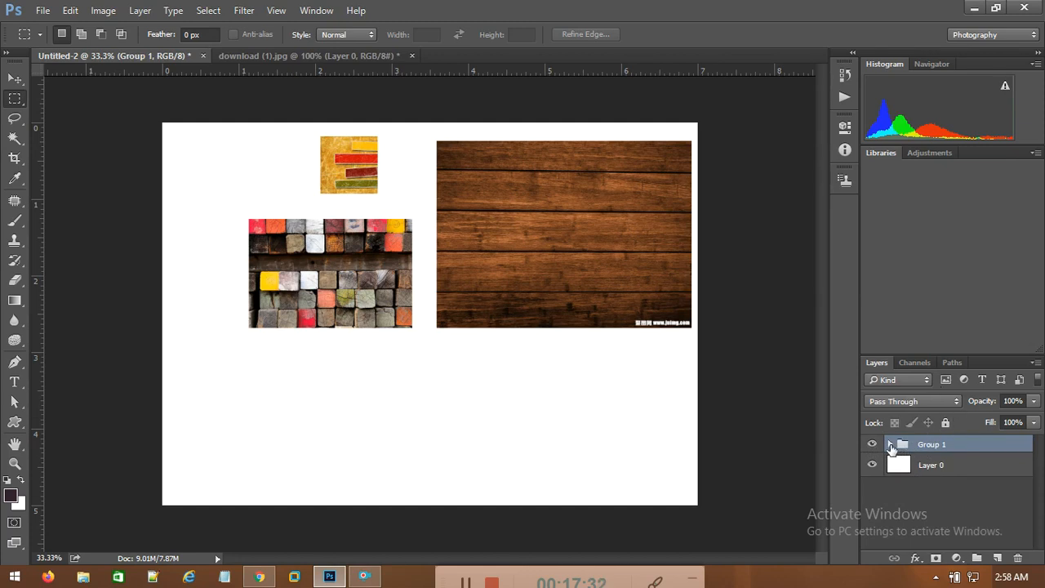
left_click(891, 446)
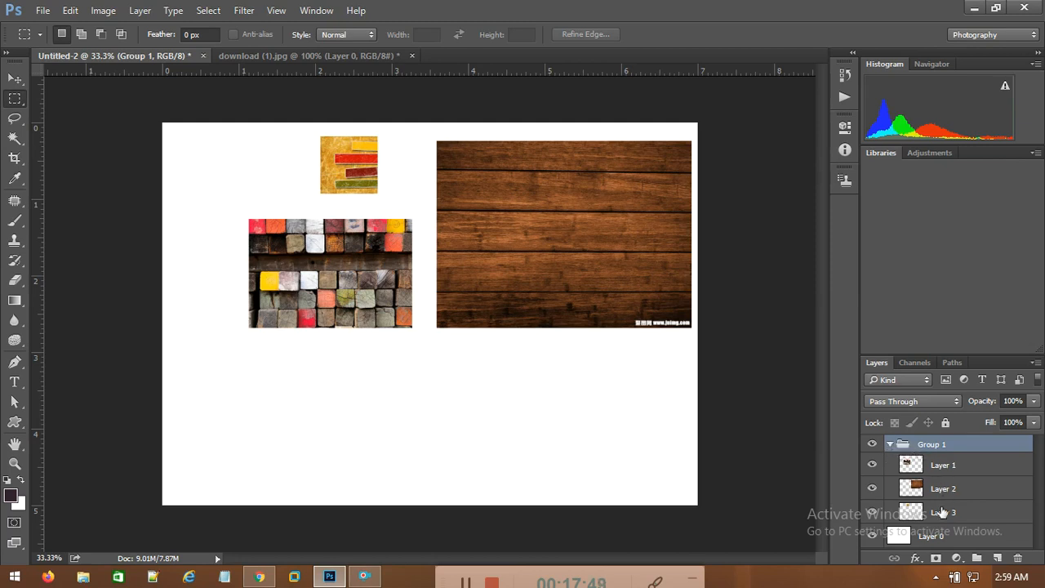
Step: Delete only the layer group, keeping Layer 1, Layer 2 and Layer 3 in the document
right_click(935, 451)
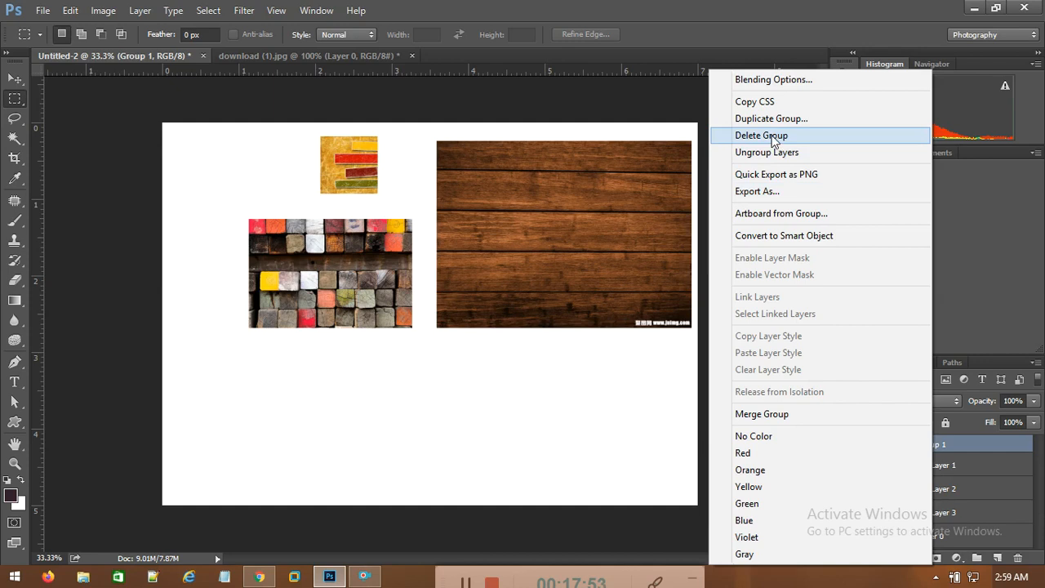
left_click(656, 105)
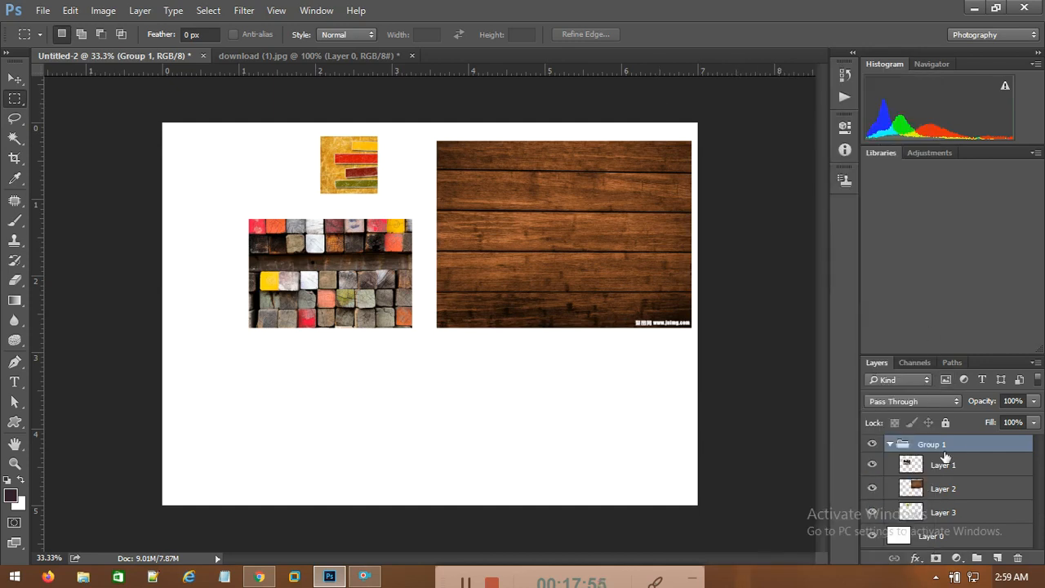
left_click(1017, 559)
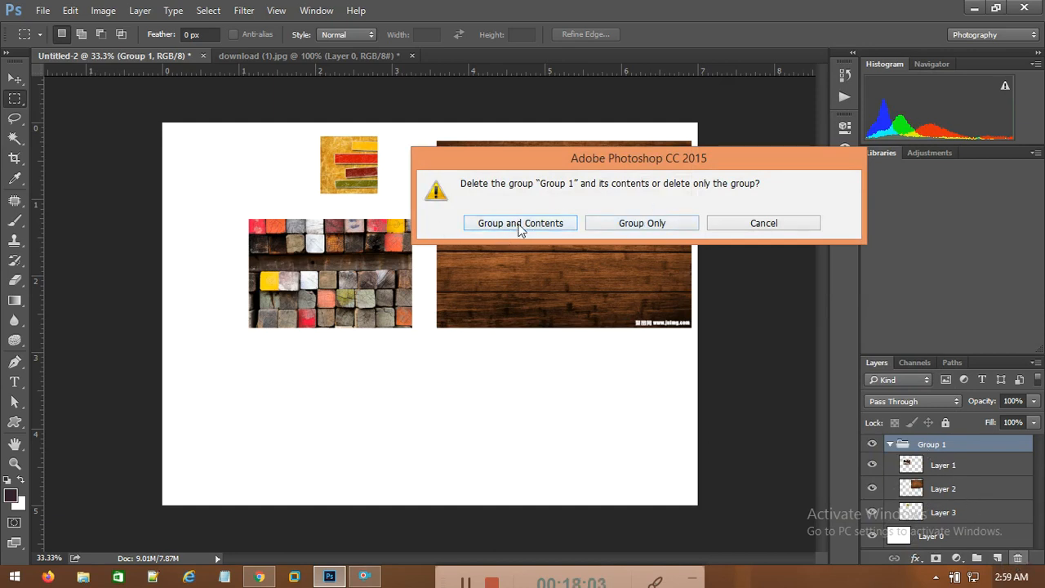
left_click(658, 227)
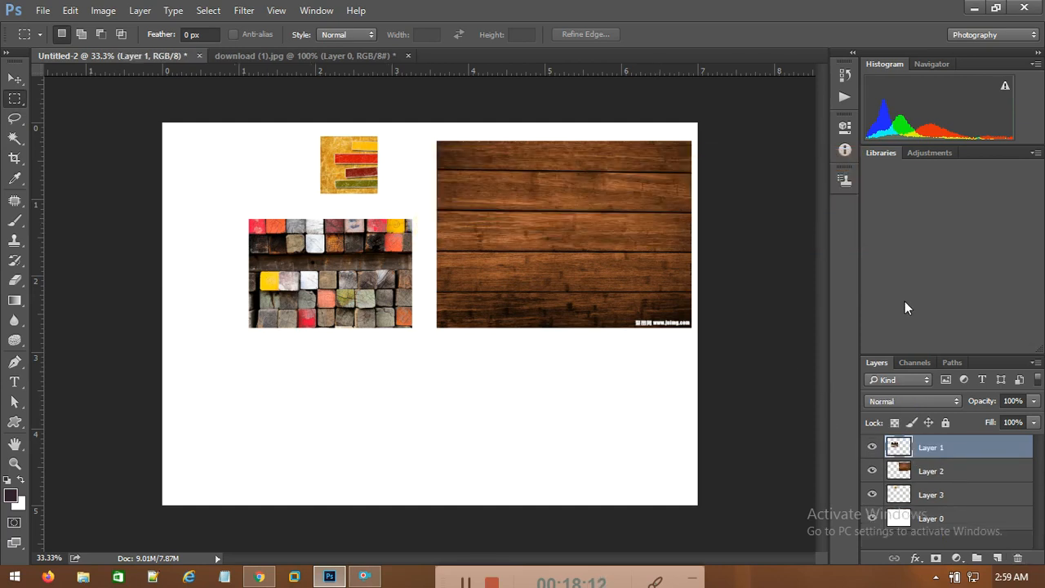
Step: Select Layer 1, Layer 2 and Layer 3, group them, and ungroup them again
left_click(949, 481, "shift")
left_click(943, 499, "shift")
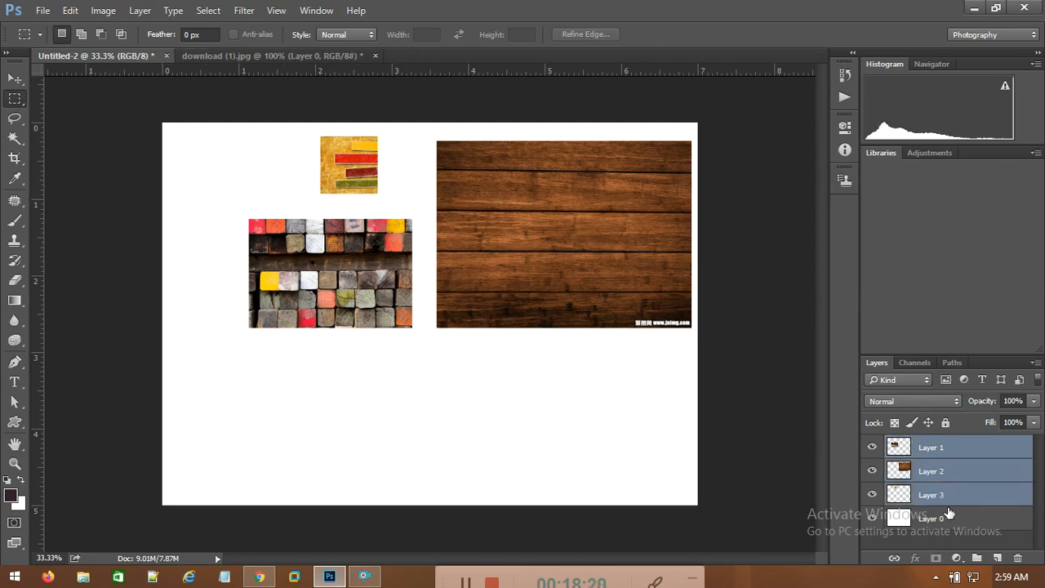
left_click(978, 559)
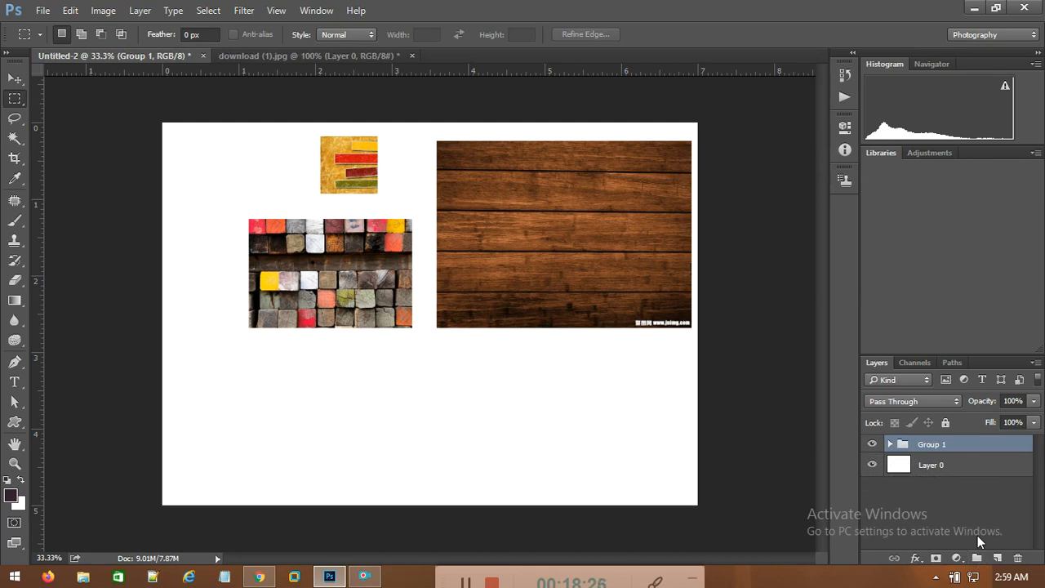
key("ctrl+shift+g")
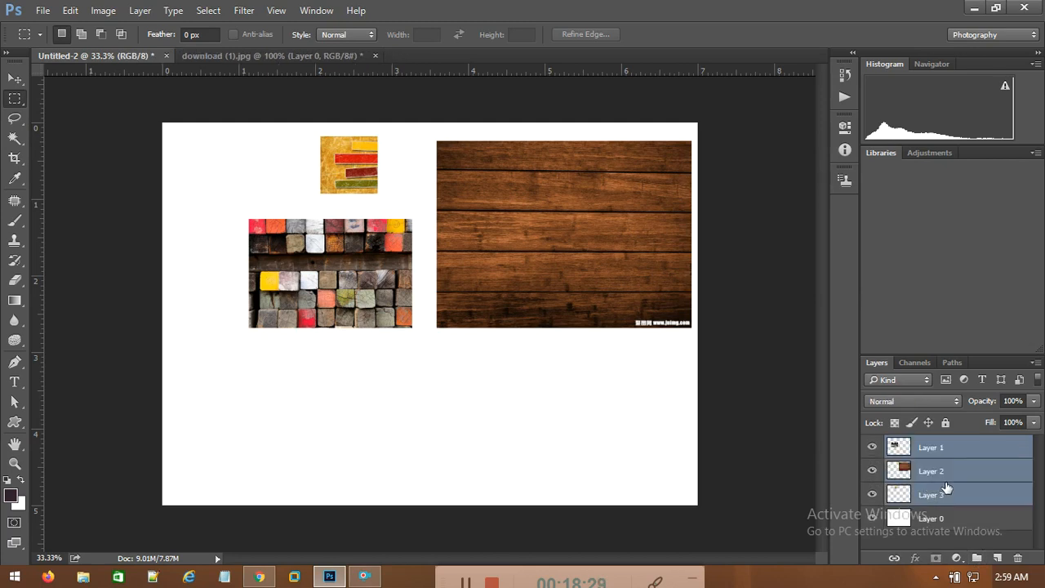
Step: Select Layer 1 and add Layer 2 and Layer 3 to the selection one at a time
left_click(947, 472)
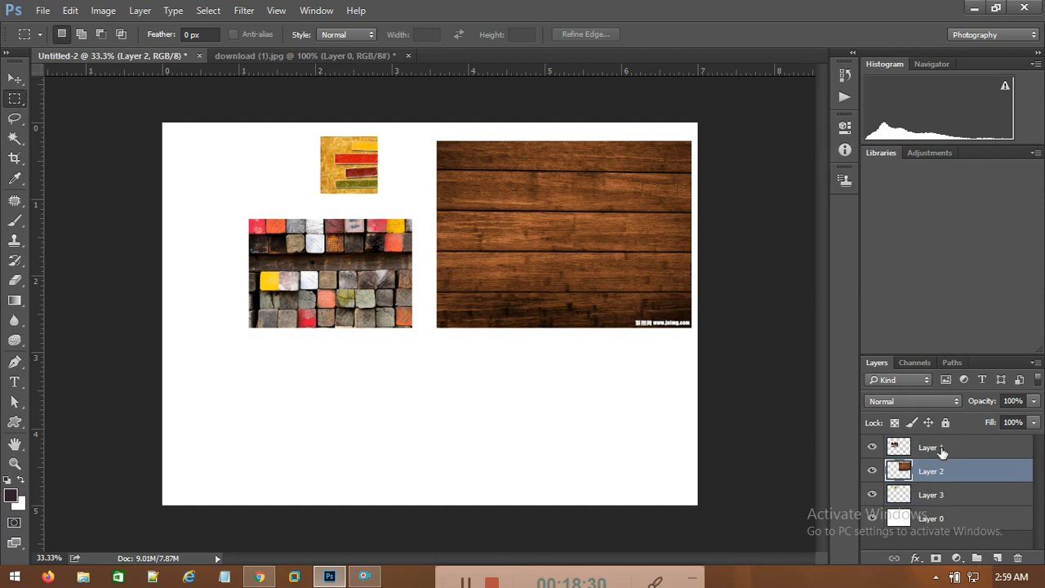
left_click(944, 449)
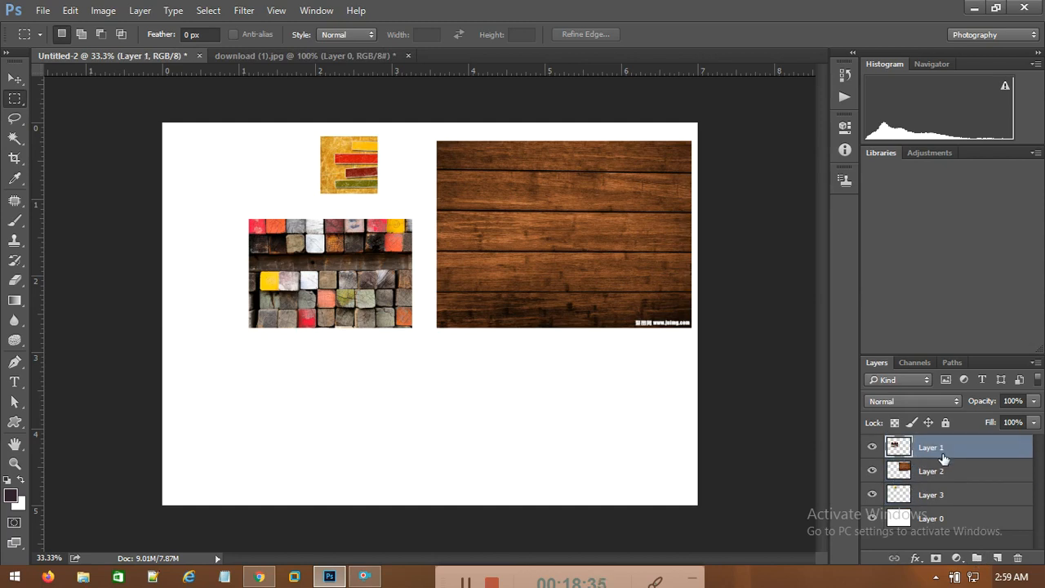
left_click(940, 472, "ctrl")
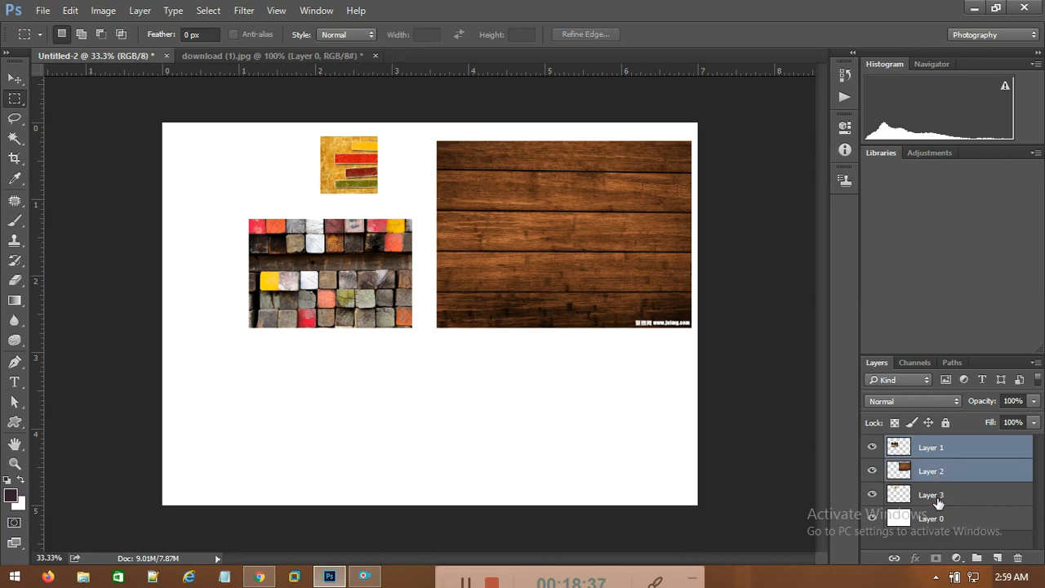
left_click(938, 498, "ctrl")
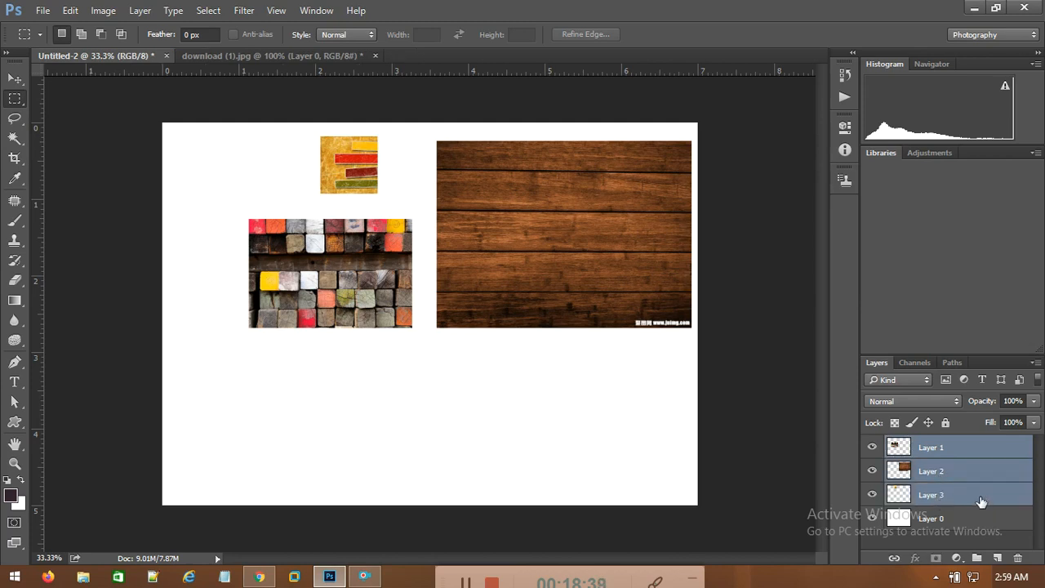
Step: Select only Layer 1 and move its wood-block picture down and slightly left with the Move tool
left_click(962, 491)
left_click(965, 464)
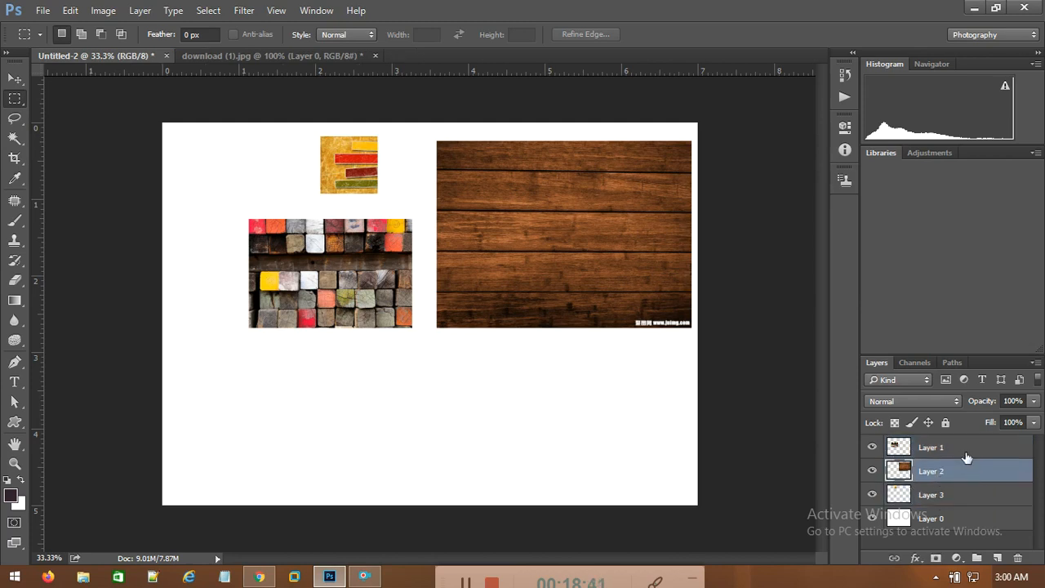
left_click(956, 449)
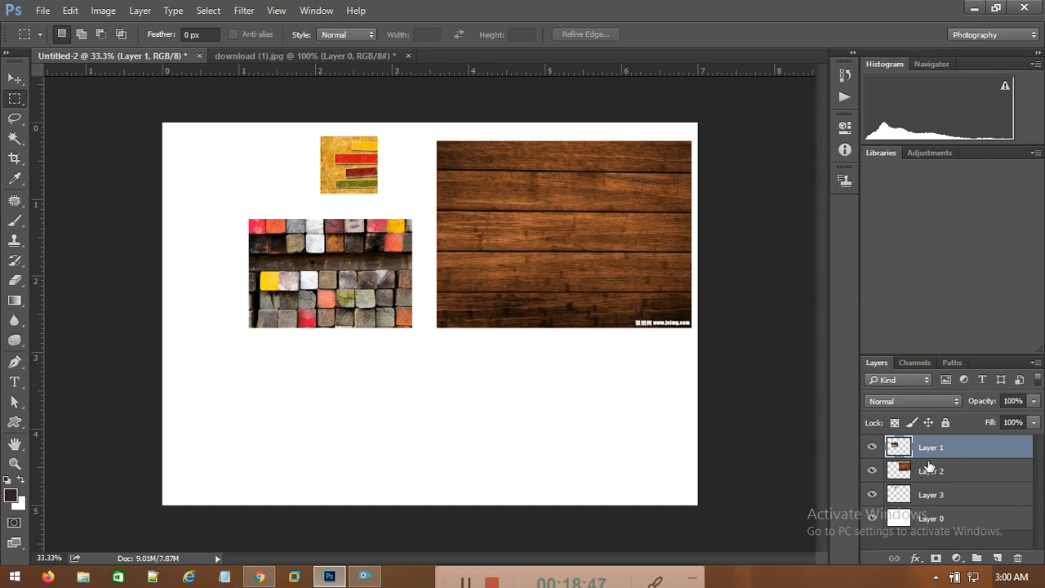
left_click_drag(327, 253, 324, 330)
left_click(474, 262)
left_click(18, 81)
left_click_drag(598, 224, 569, 251)
left_click_drag(297, 286, 322, 333)
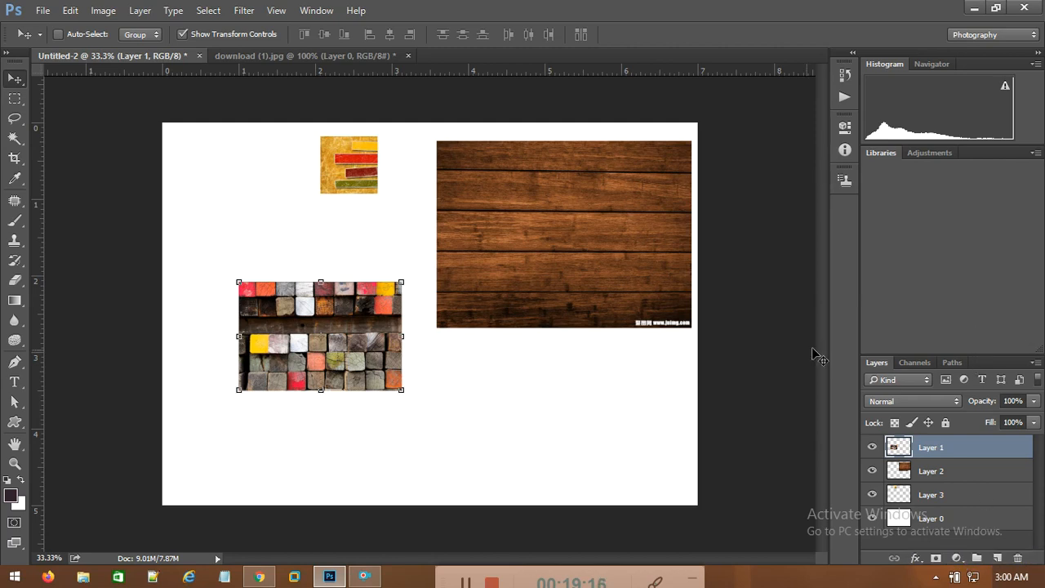
left_click(14, 98)
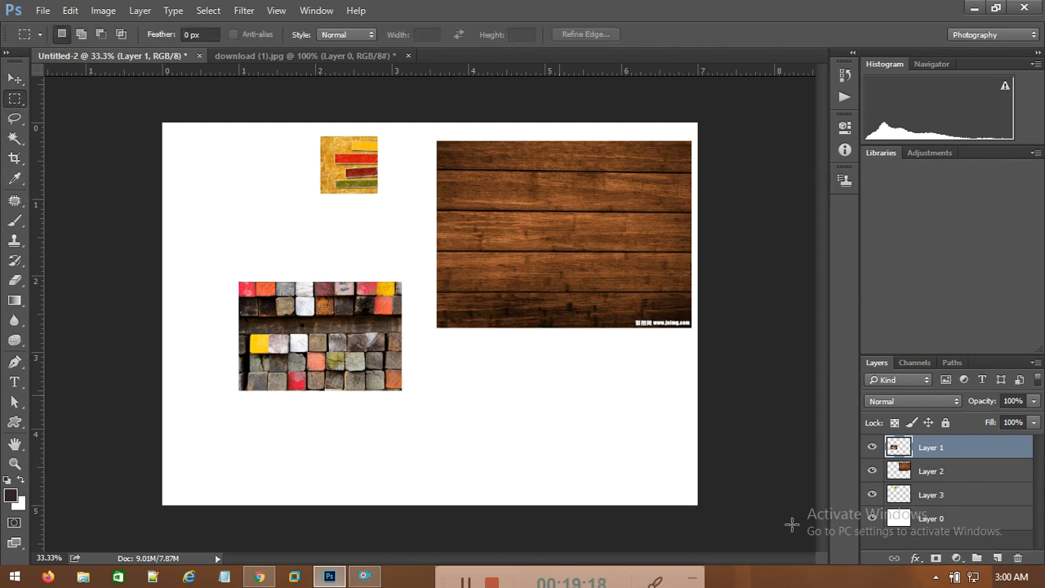
Step: Add a Black & White adjustment layer above Layer 1 and collapse its properties
left_click(957, 558)
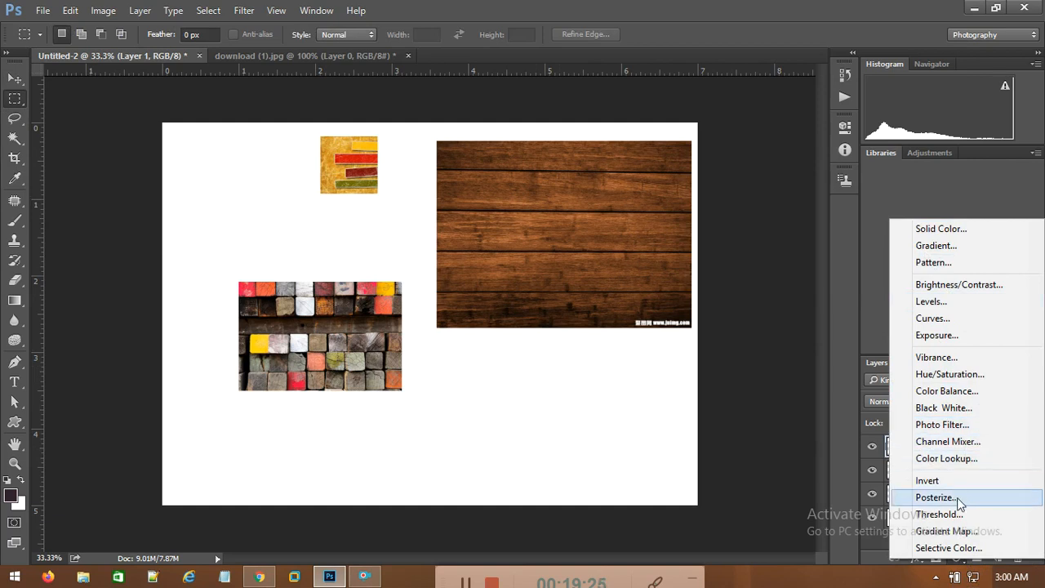
left_click(928, 408)
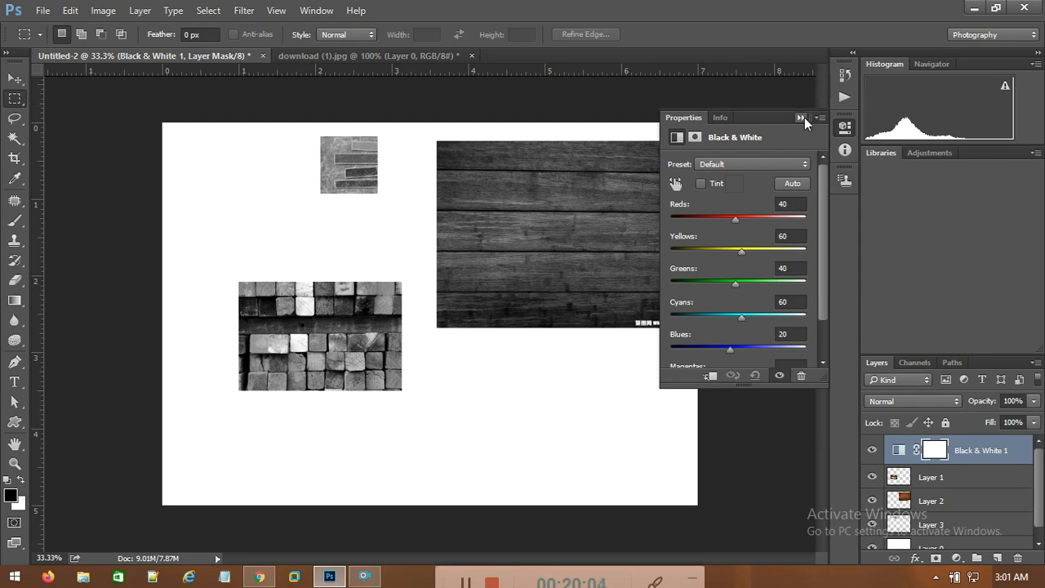
right_click(946, 453)
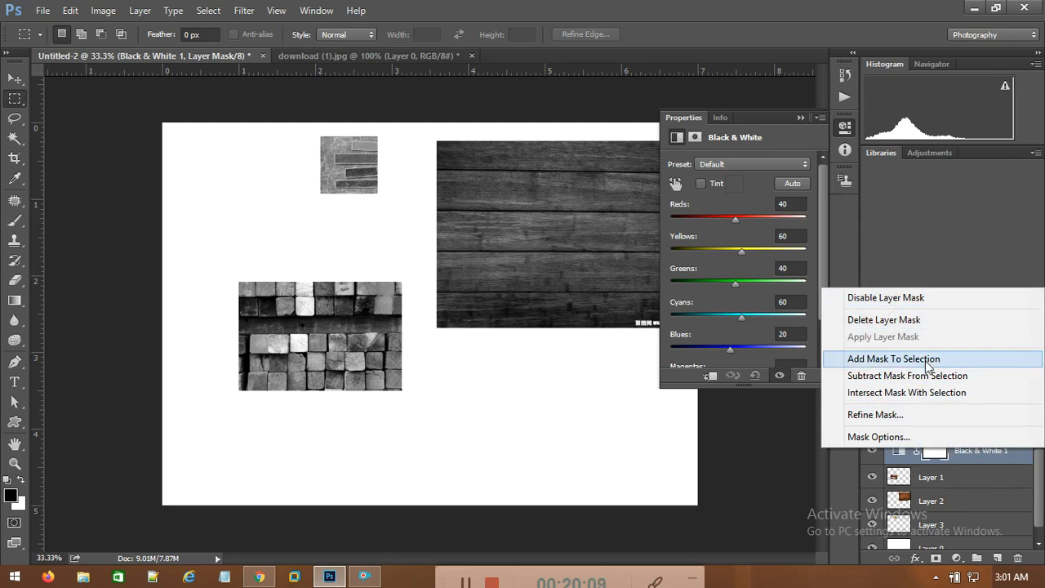
left_click(802, 118)
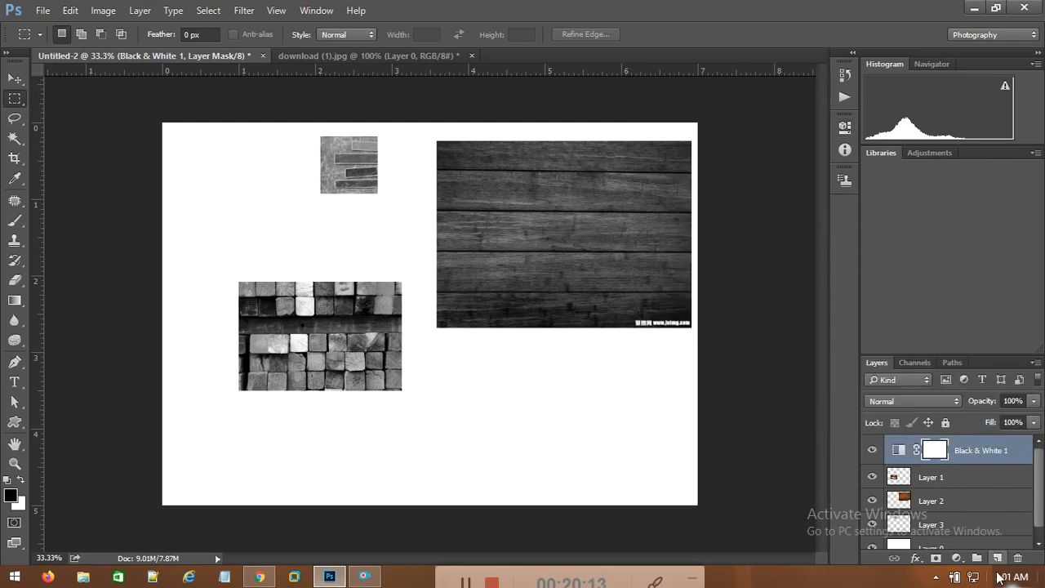
Step: Delete the Black & White adjustment layer's mask and the adjustment layer itself
left_click(1017, 558)
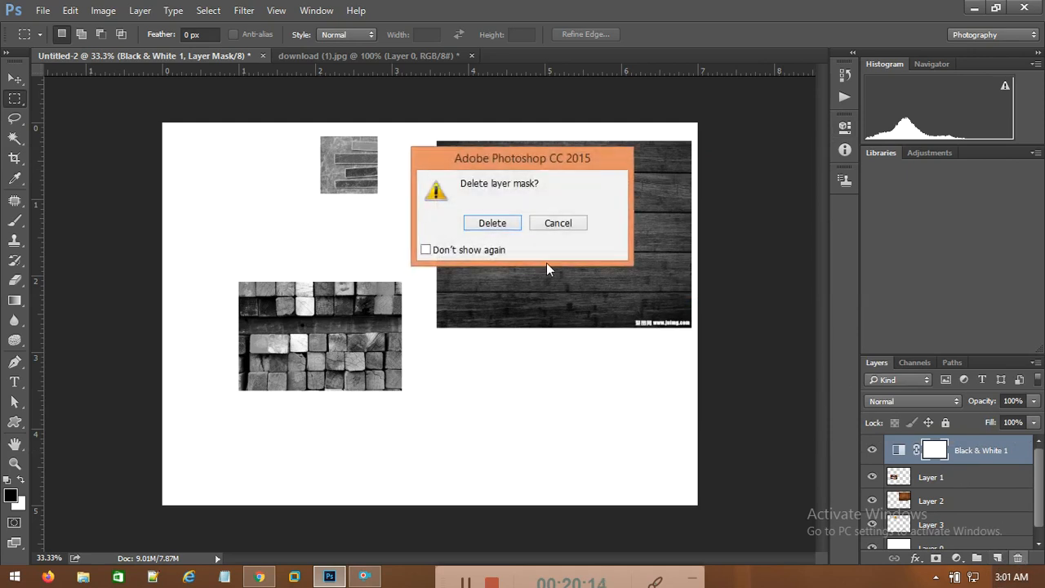
left_click(491, 222)
left_click(1017, 558)
left_click(493, 222)
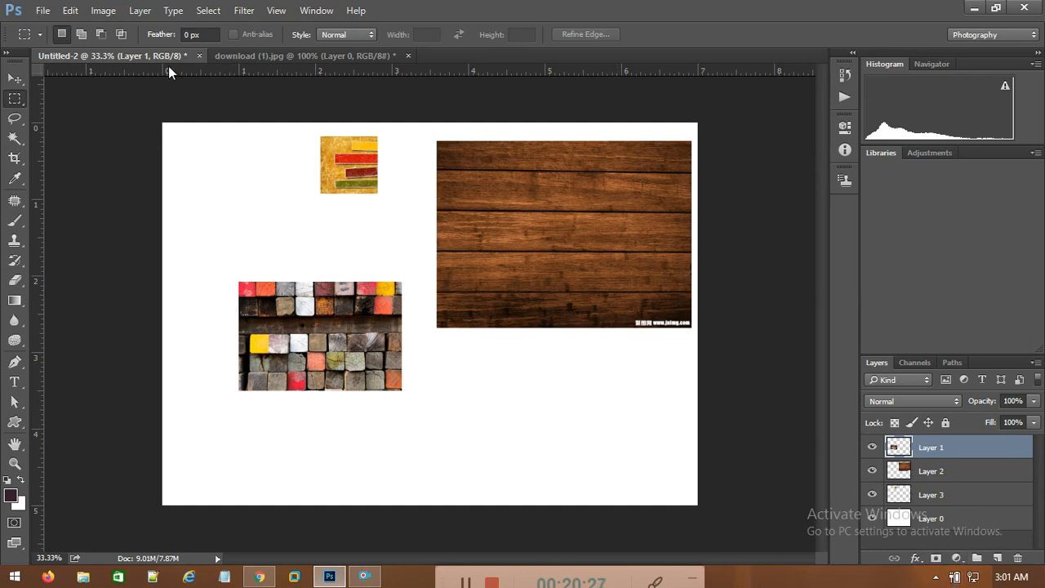
Step: Make an elliptical marquee selection in the middle of the wood-block picture and turn it into a layer mask on Layer 1
right_click(14, 100)
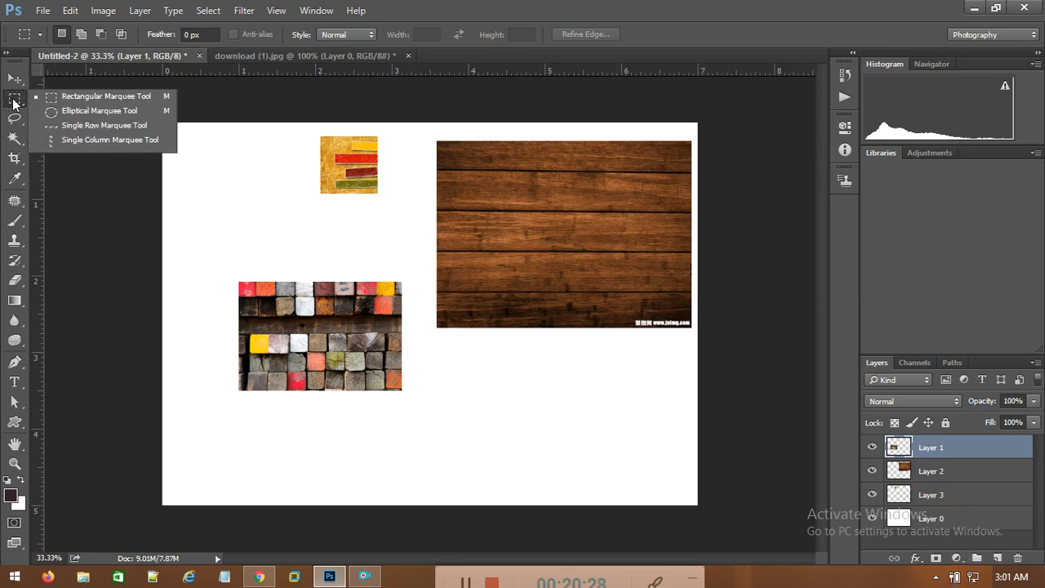
left_click(85, 112)
left_click_drag(284, 306, 358, 378)
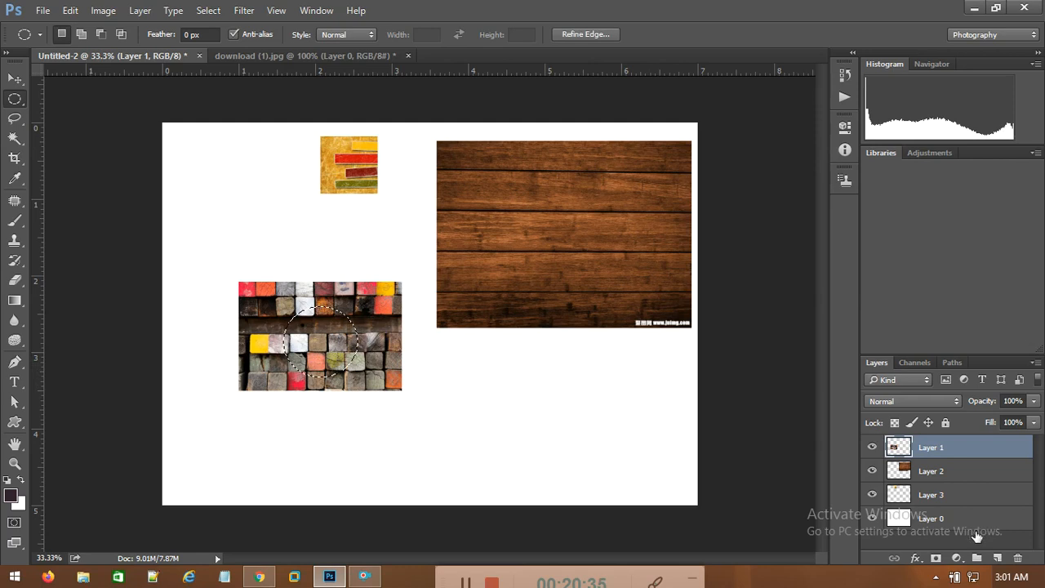
left_click(936, 559)
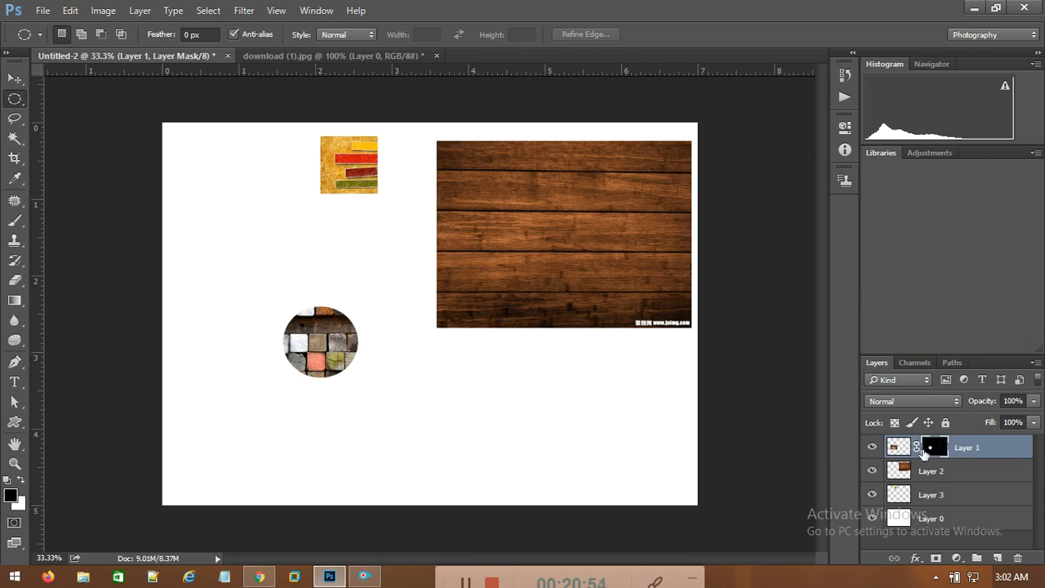
Step: Delete the layer mask from Layer 1
right_click(977, 453)
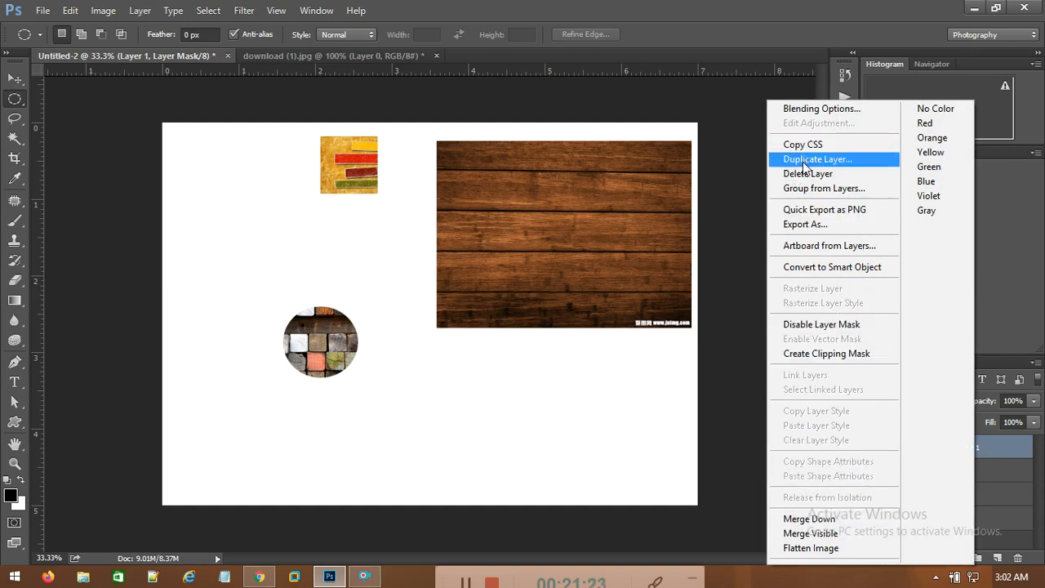
left_click(758, 303)
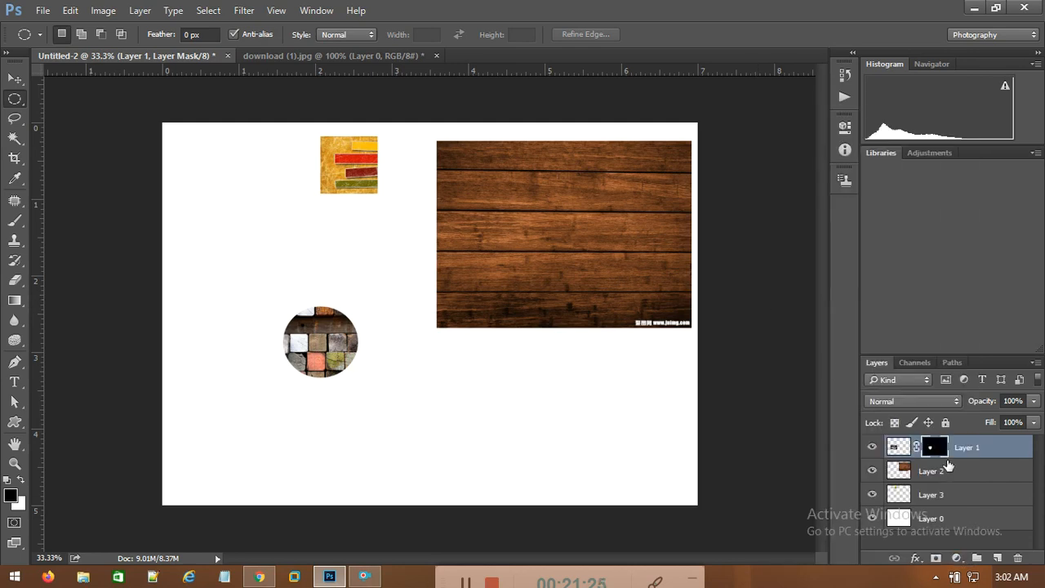
left_click(363, 576)
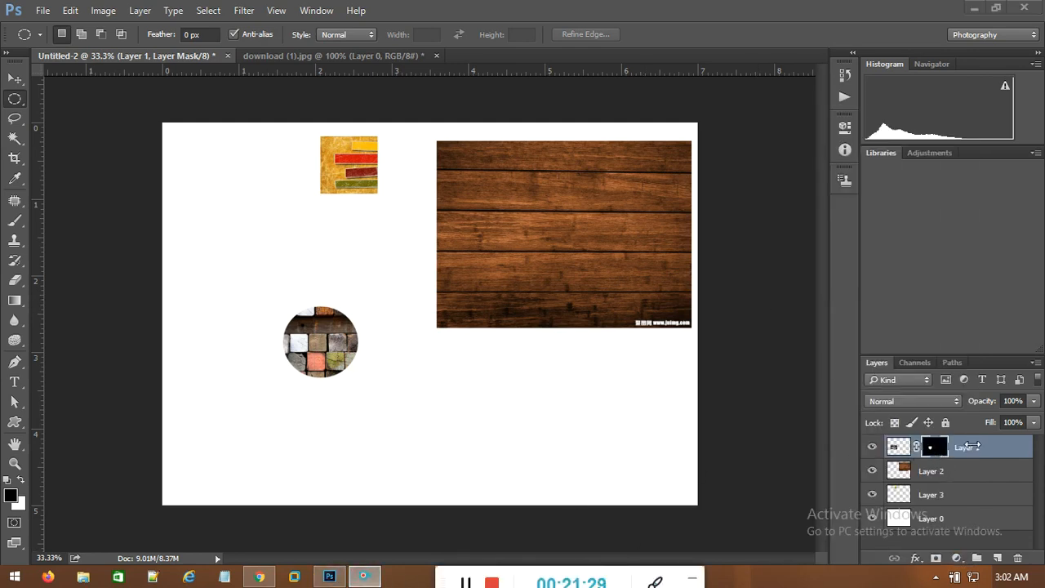
left_click(937, 450)
right_click(937, 450)
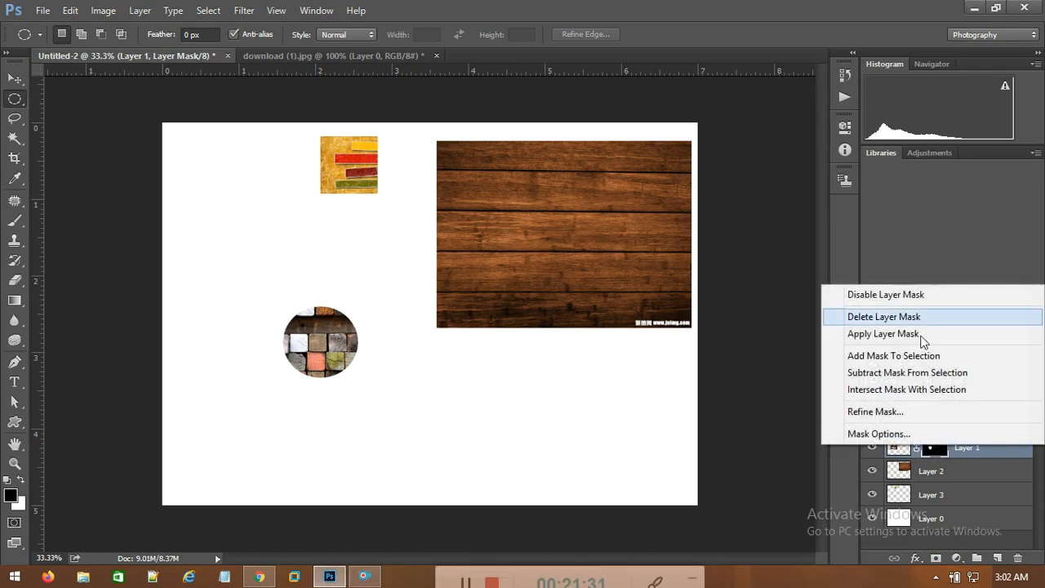
left_click(868, 317)
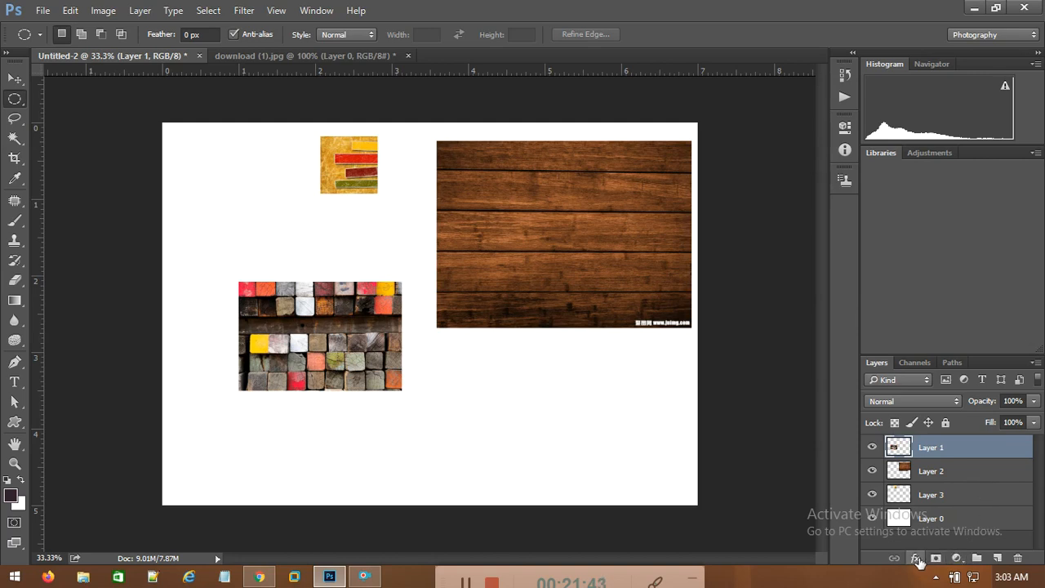
left_click(917, 560)
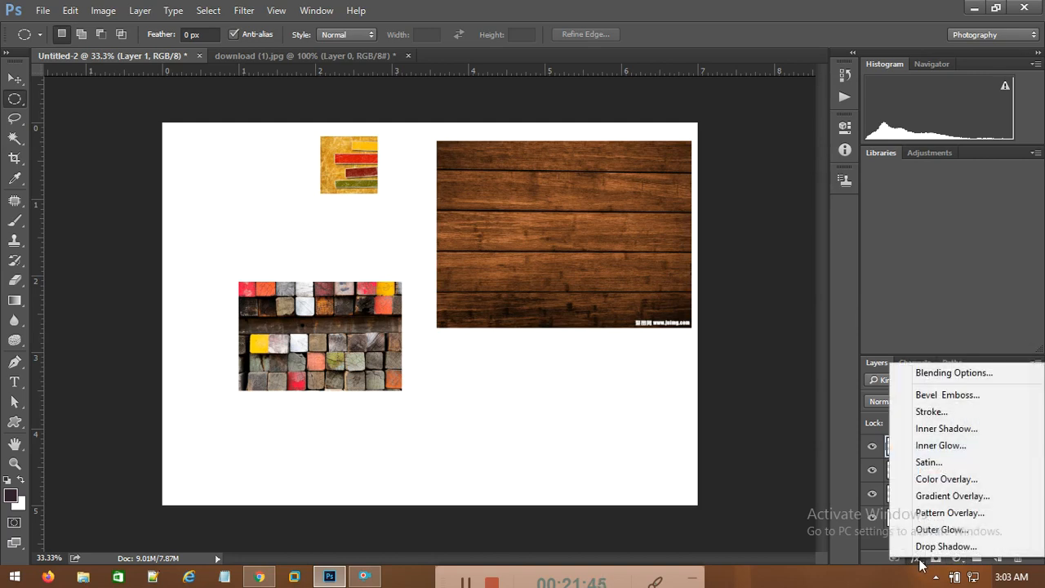
left_click(771, 287)
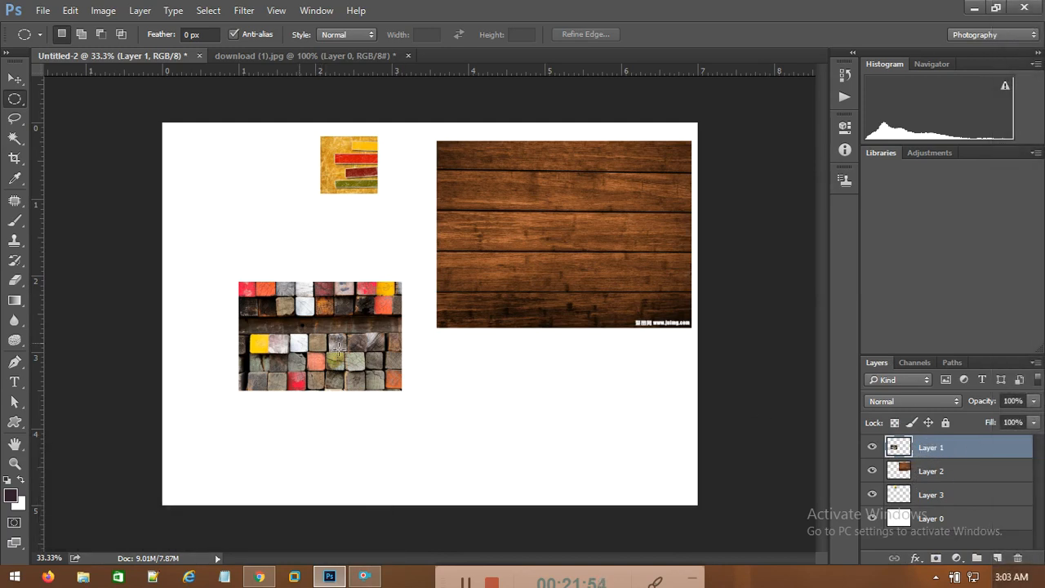
Step: Move the wood-block picture down and left, scale it to 97.66% width and 98.59% height, and apply the transformation
left_click(18, 82)
left_click_drag(310, 323, 290, 313)
mouse_move(389, 301)
left_mouse_down()
mouse_move(427, 219)
mouse_move(380, 299)
mouse_move(401, 245)
mouse_move(384, 303)
left_mouse_up()
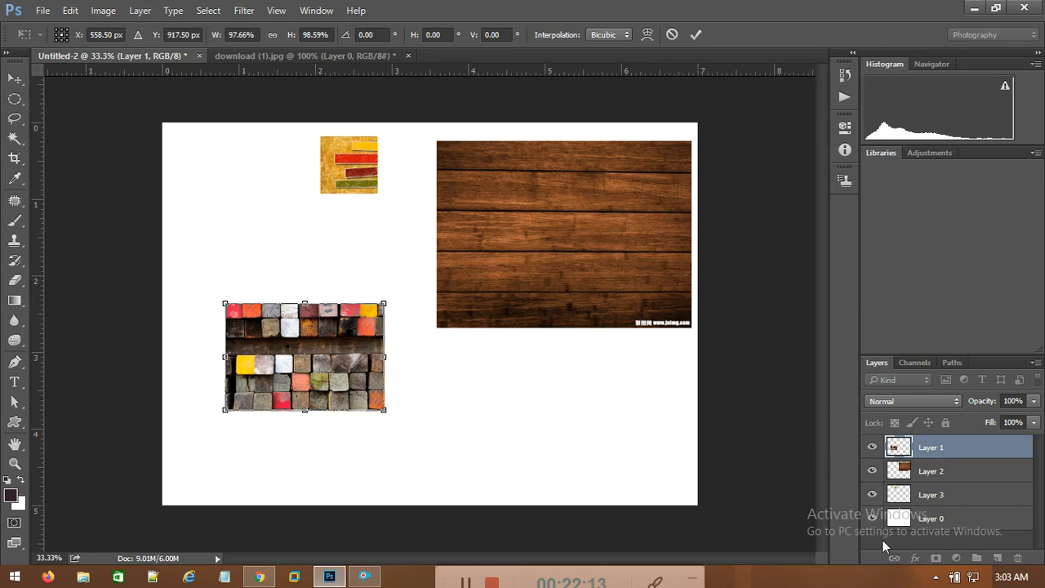
left_click(15, 78)
left_click(499, 223)
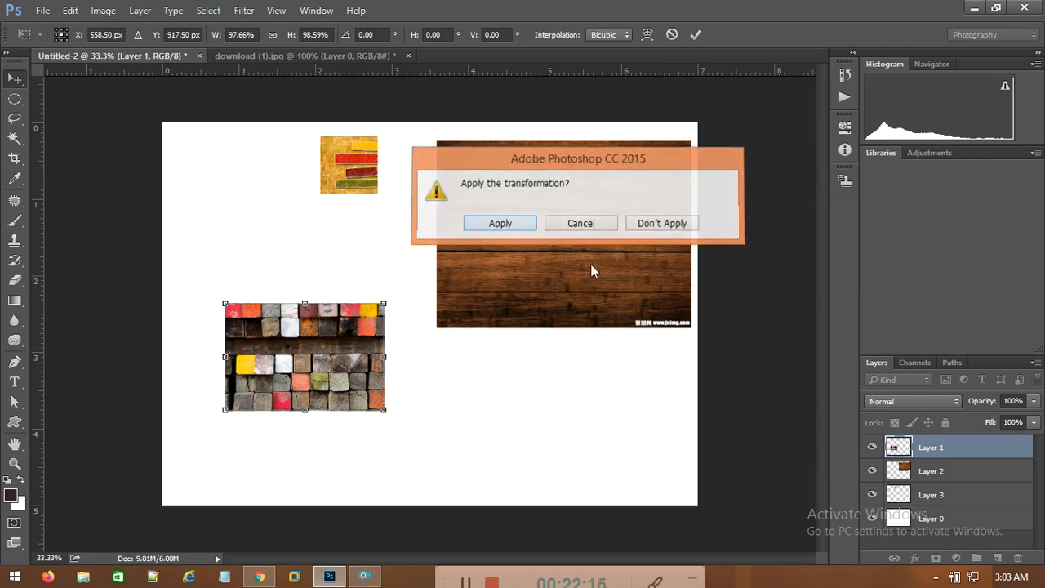
Step: Select Layer 2 and Layer 3 together and link them
left_click(935, 480, "shift")
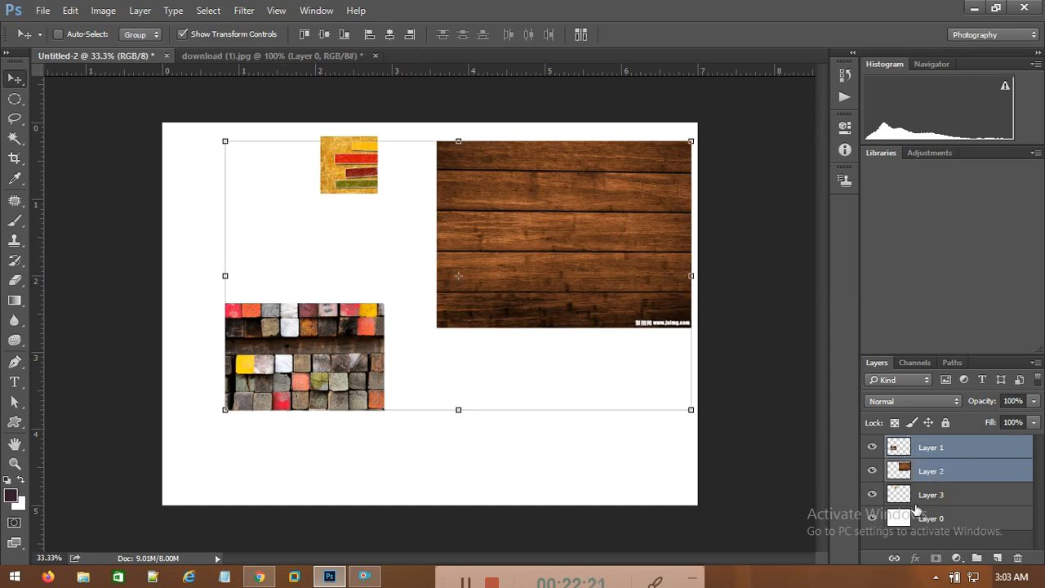
left_click(916, 515, "shift")
left_click(924, 482, "shift")
left_click(918, 502, "shift")
left_click(926, 479, "shift")
left_click(935, 479)
left_click(929, 502, "shift")
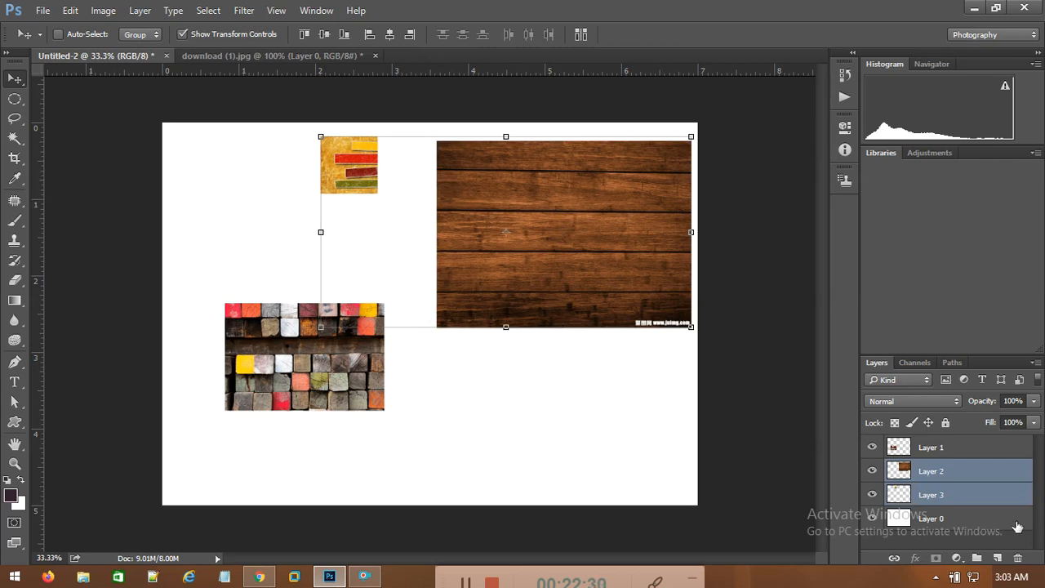
left_click(894, 559)
Step: Move the linked Layer 2 and Layer 3 together, scale them to 77.75% width and 74.00% height, and apply the transformation
left_click_drag(580, 251, 568, 291)
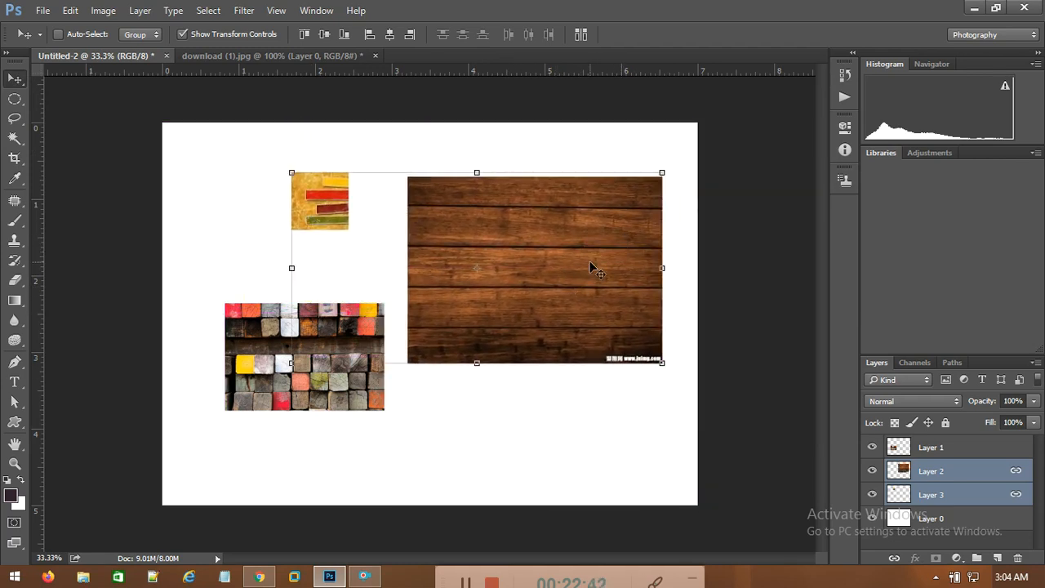
left_click_drag(661, 362, 576, 310)
left_click_drag(524, 268, 561, 236)
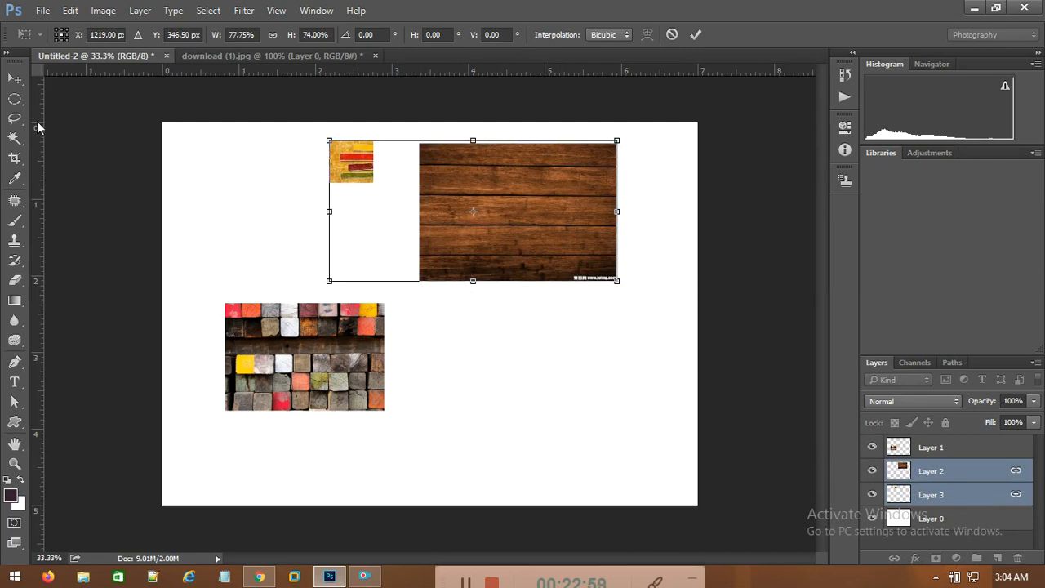
left_click(14, 99)
left_click(524, 225)
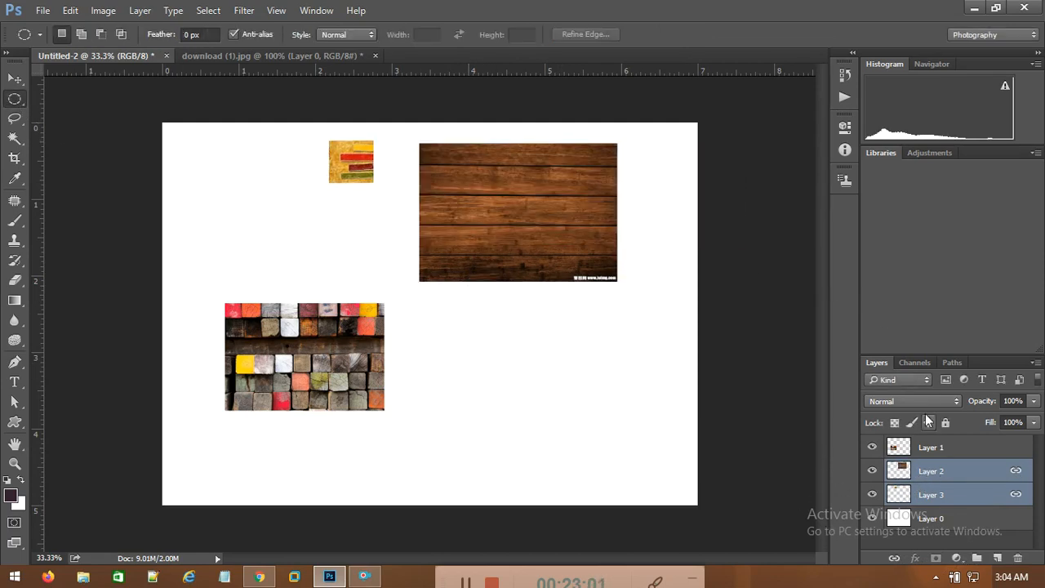
right_click(970, 475)
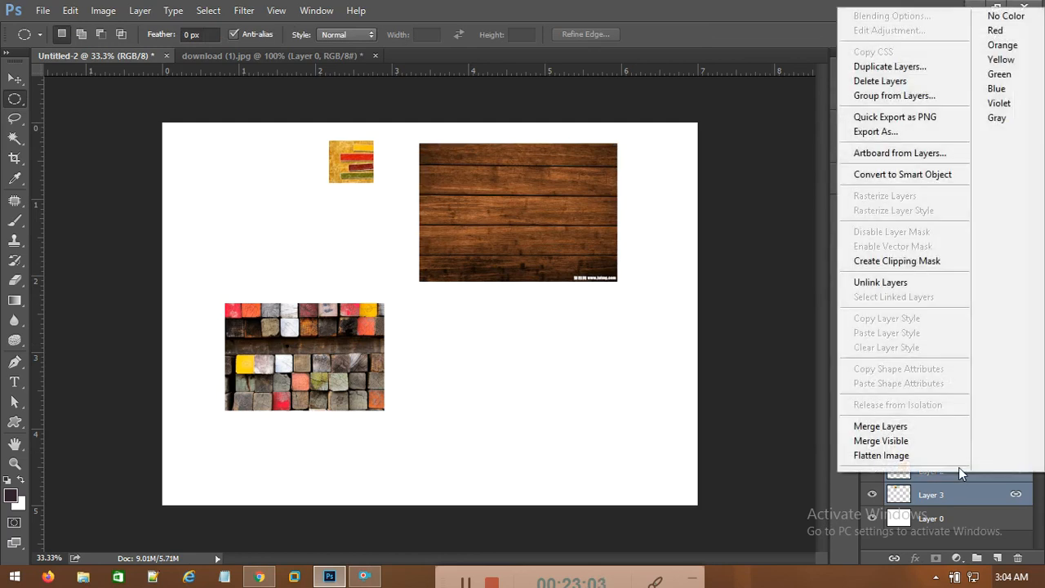
left_click(778, 336)
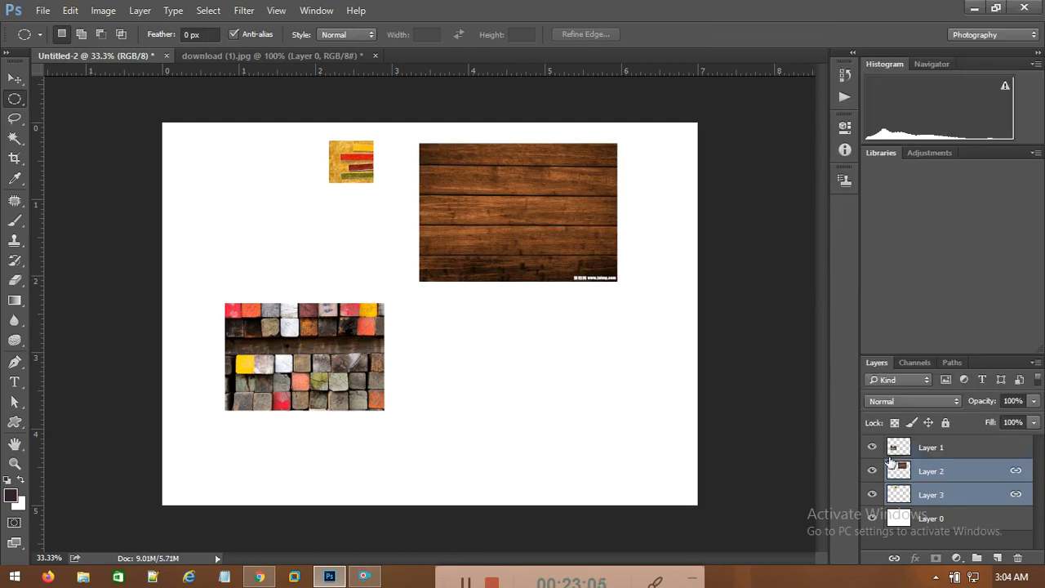
right_click(898, 475)
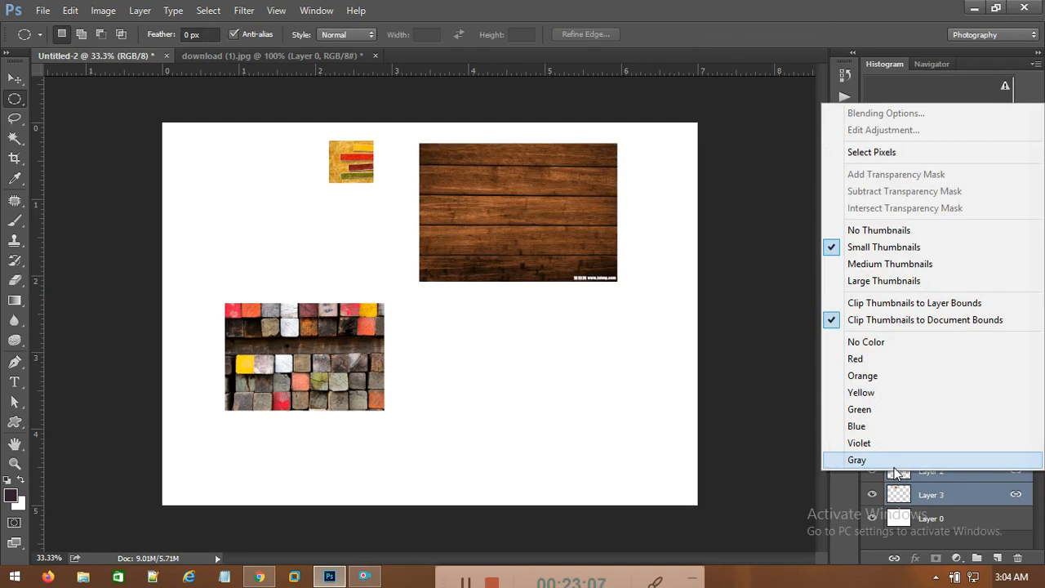
left_click(799, 390)
double_click(938, 470)
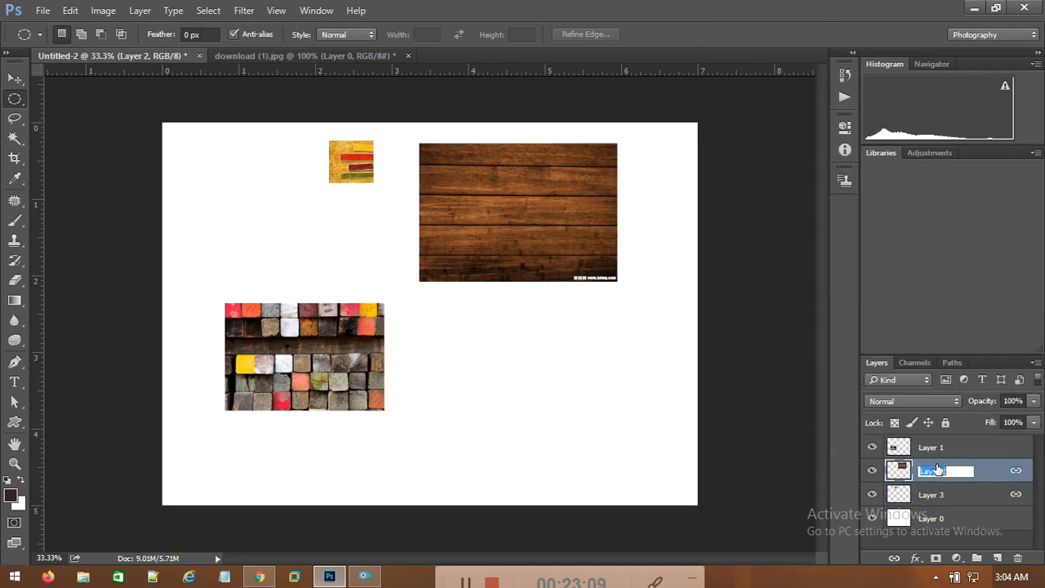
left_click(795, 456)
Step: Unlink Layer 2 and Layer 3 and make Layer 1 the active layer
left_click(893, 560)
left_click(923, 493)
left_click(925, 479)
left_click(883, 441)
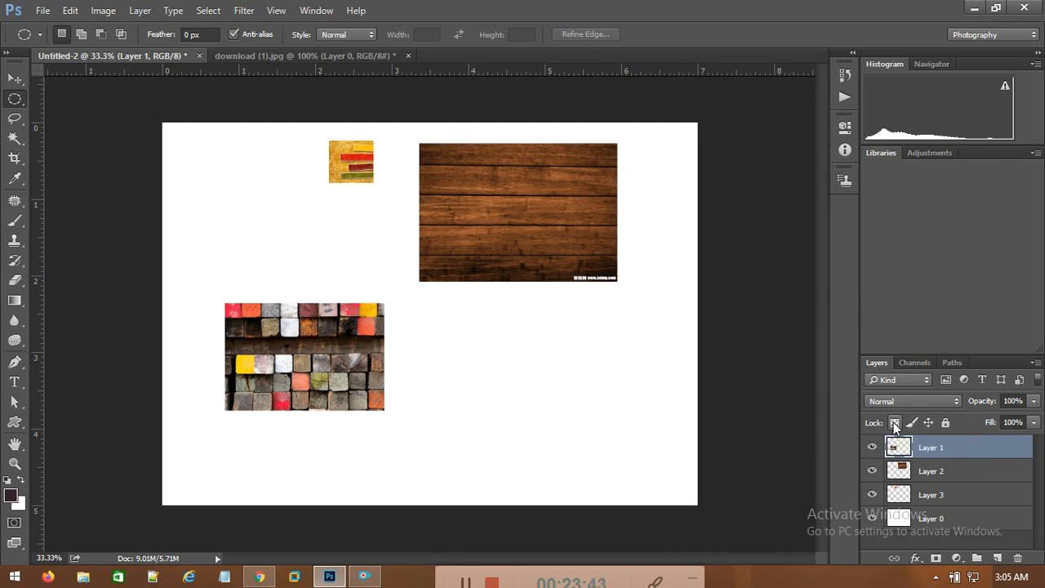
Step: Hide Layer 2, Layer 3 and Layer 0, leaving only Layer 1 shown
left_click(872, 472)
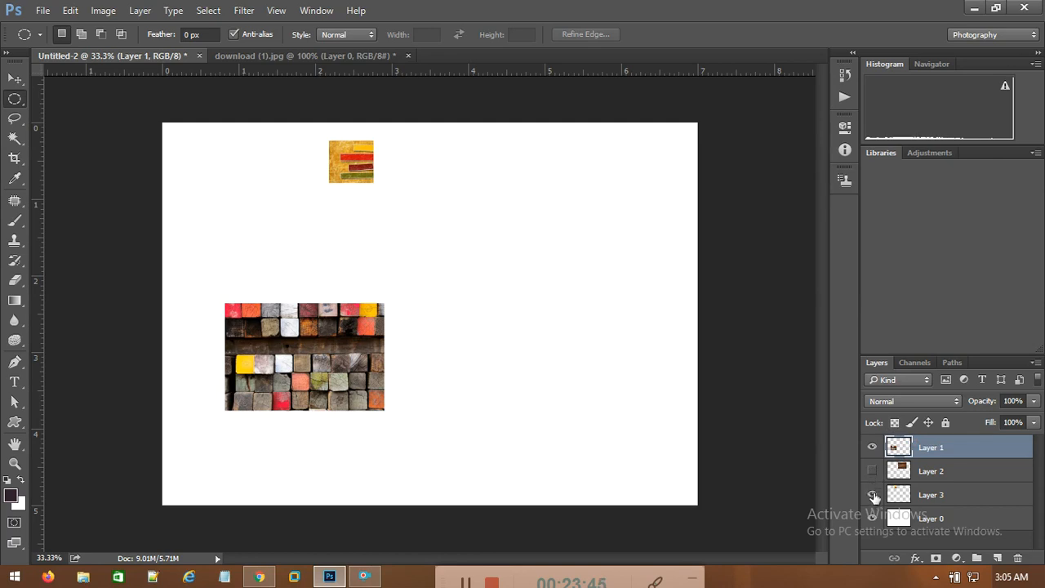
left_click(872, 495)
left_click(872, 519)
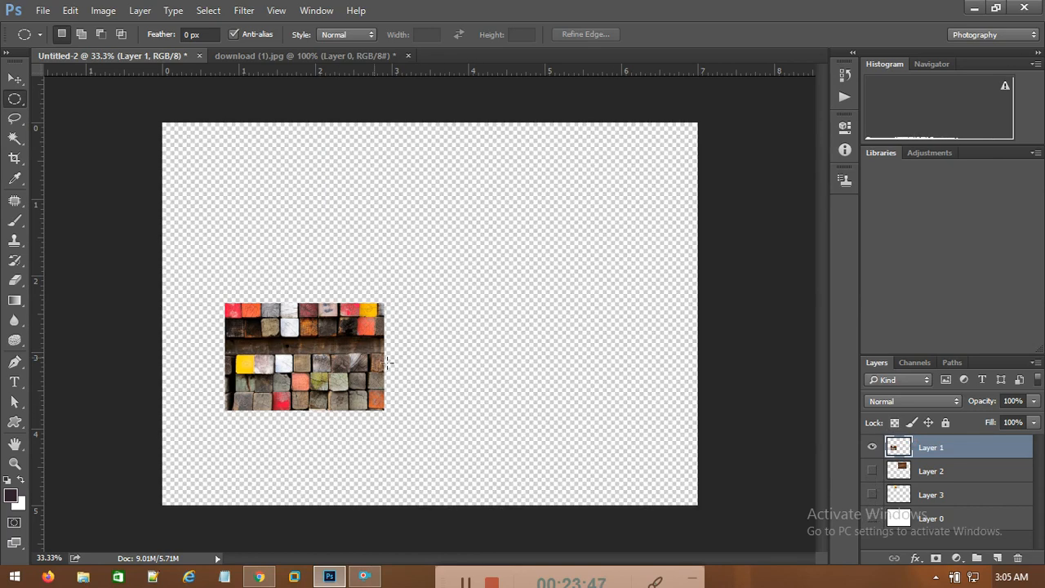
Step: Move the wood-block picture to the canvas centre, scale it to 147.52% width and 147.03% height, and apply the transformation
left_click(15, 79)
left_click_drag(360, 334, 583, 205)
left_click_drag(509, 267, 472, 297)
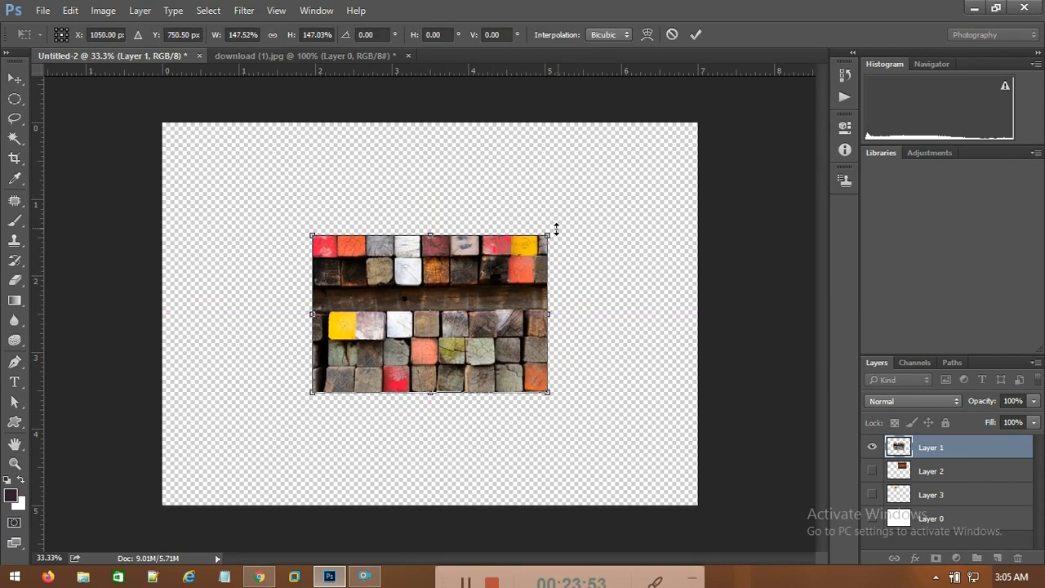
left_click(15, 78)
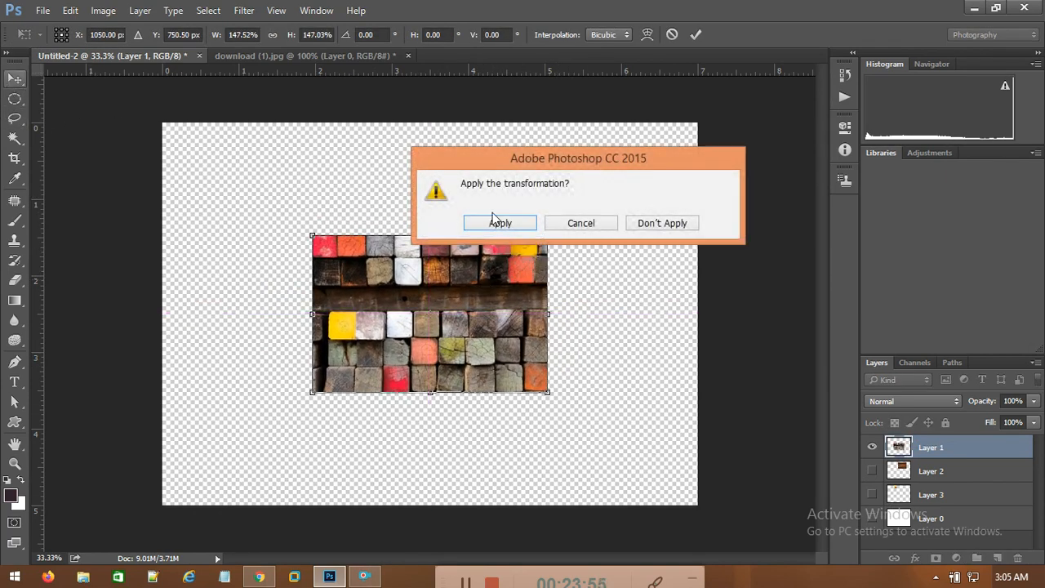
key("Return")
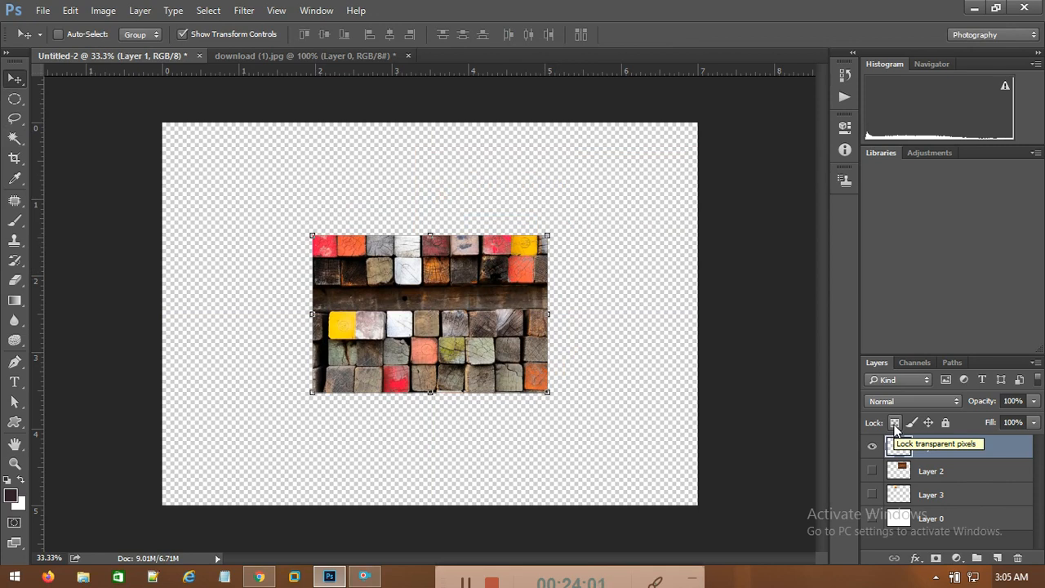
Step: Lock the transparent pixels of Layer 1, scale it to 109.76% width and 114.05% height, and apply the transformation
left_click(894, 423)
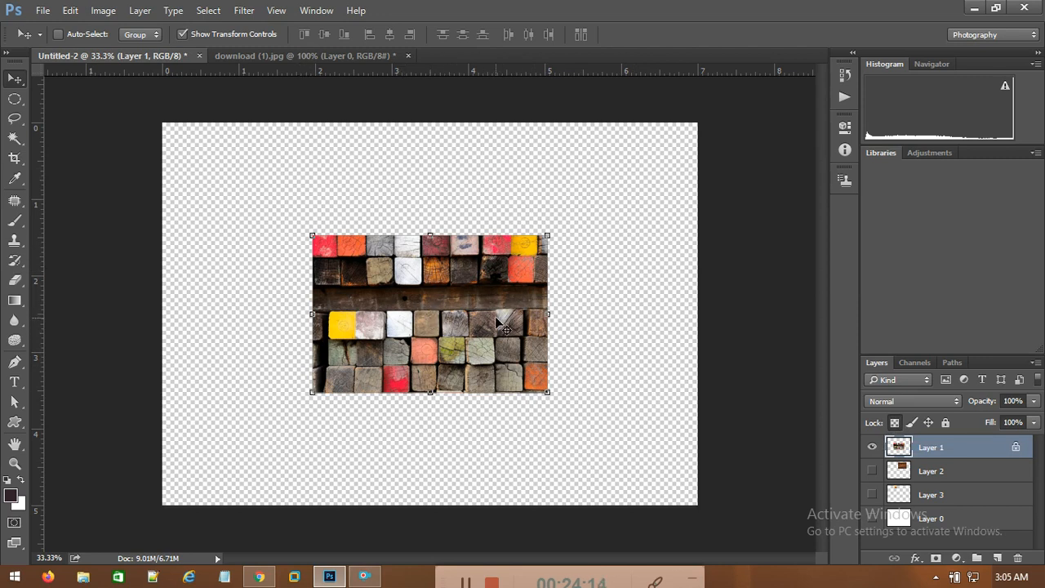
left_click(548, 313)
left_click_drag(549, 313, 570, 313)
left_click_drag(435, 235, 456, 210)
left_click_drag(458, 267, 451, 296)
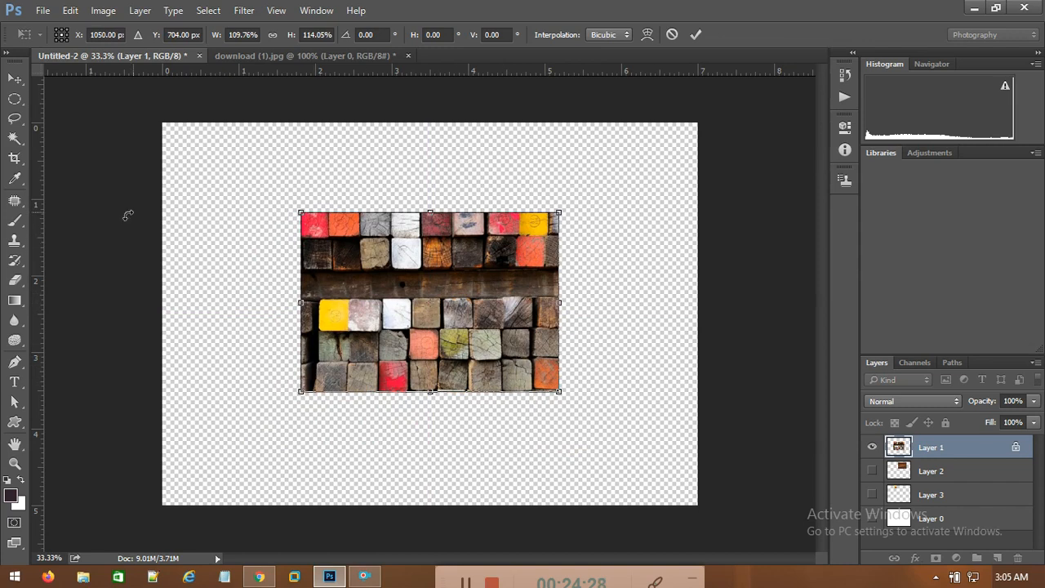
left_click(15, 223)
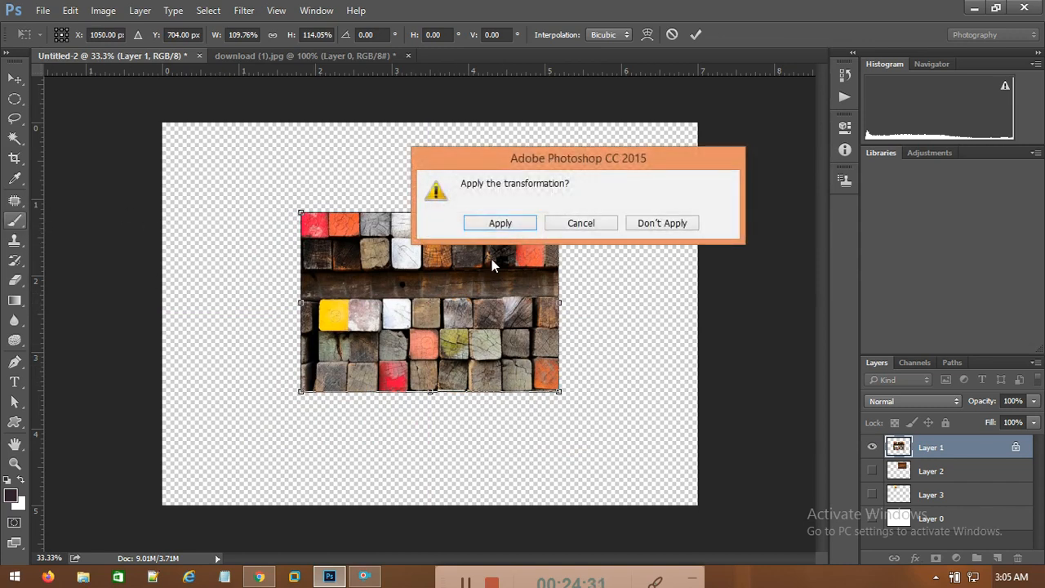
left_click(500, 222)
Step: Brush a dark stroke on Layer 1, change the foreground color to bright pink, and paint across the picture and past its edges
mouse_move(377, 269)
left_mouse_down()
mouse_move(397, 289)
mouse_move(443, 292)
mouse_move(457, 259)
left_mouse_up()
left_click(11, 496)
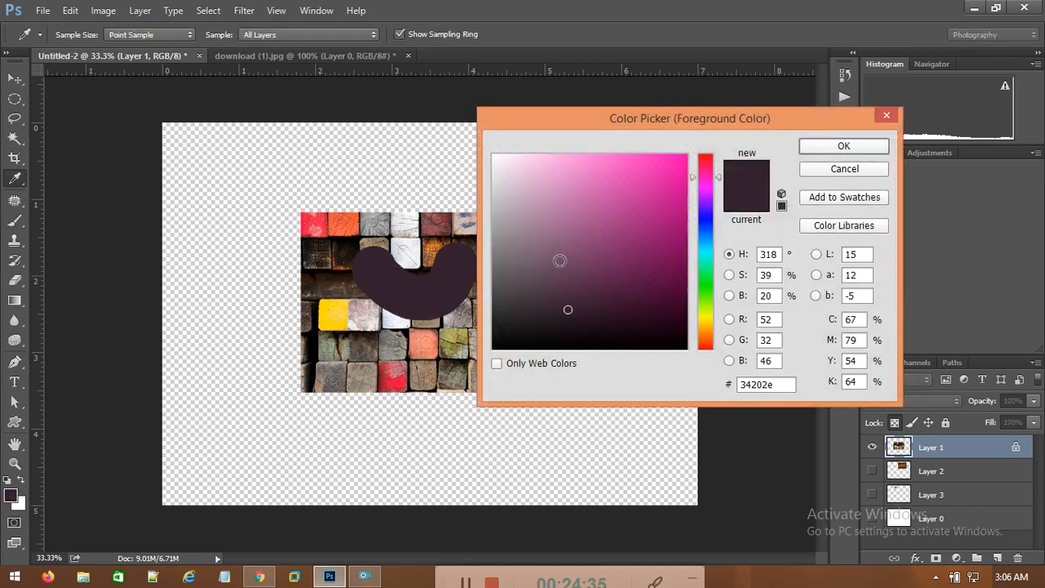
left_click(666, 154)
left_click(840, 148)
mouse_move(444, 269)
left_mouse_down()
mouse_move(384, 310)
mouse_move(479, 285)
mouse_move(472, 256)
left_mouse_up()
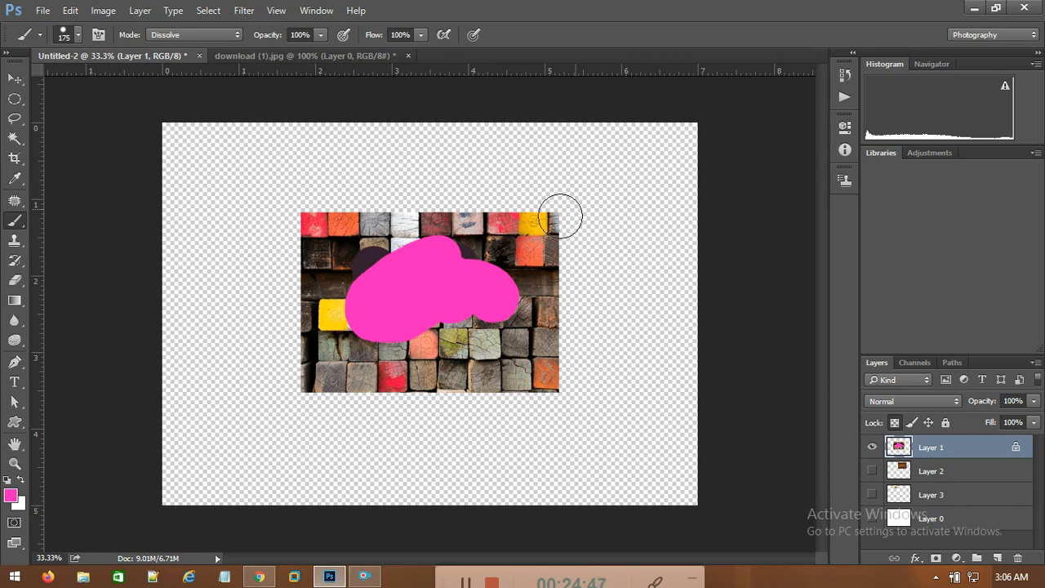
mouse_move(555, 213)
left_mouse_down()
mouse_move(510, 253)
mouse_move(431, 369)
mouse_move(360, 432)
mouse_move(270, 452)
mouse_move(218, 440)
mouse_move(178, 312)
mouse_move(190, 216)
mouse_move(468, 274)
mouse_move(579, 252)
mouse_move(502, 198)
mouse_move(322, 440)
mouse_move(256, 422)
left_mouse_up()
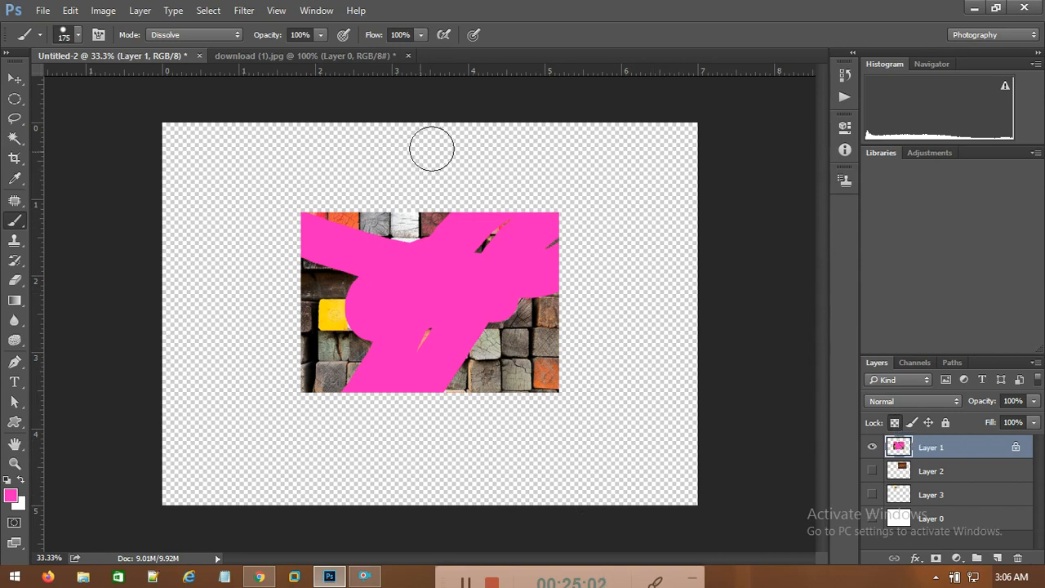
Step: Undo the brush strokes and the last scaling of Layer 1
left_click(894, 426)
left_click(894, 422)
key("ctrl+alt+z")
key("ctrl+alt+z")
key("ctrl+alt+z")
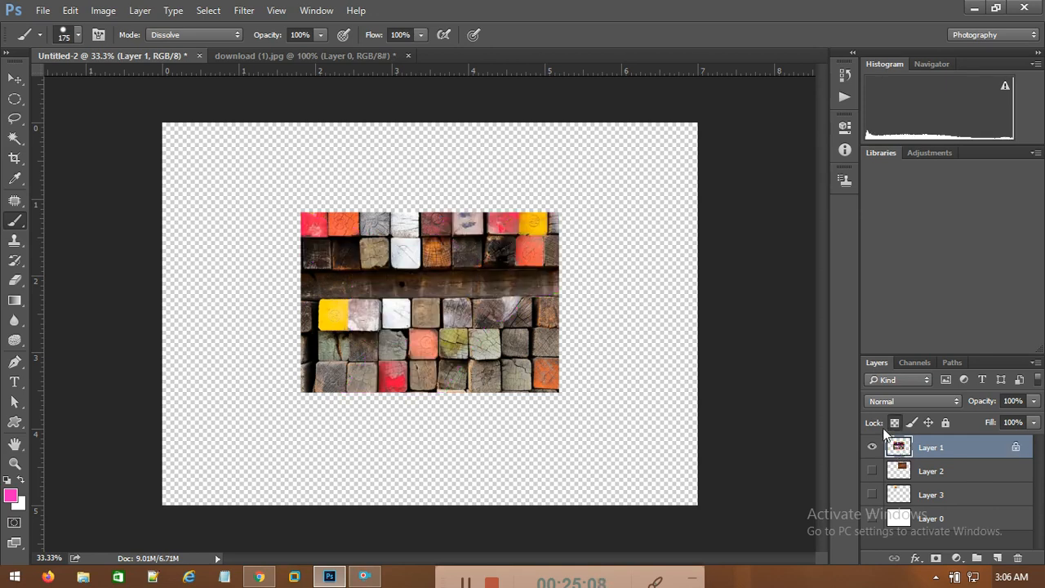
key("ctrl+alt+z")
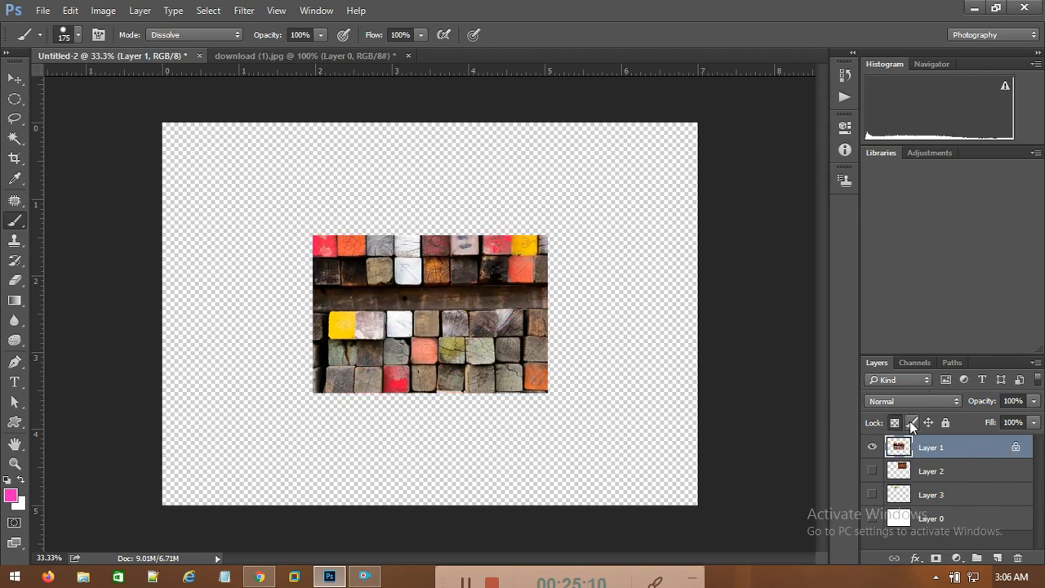
Step: Replace the transparent-pixel lock on Layer 1 with the image-pixel lock
left_click(911, 424)
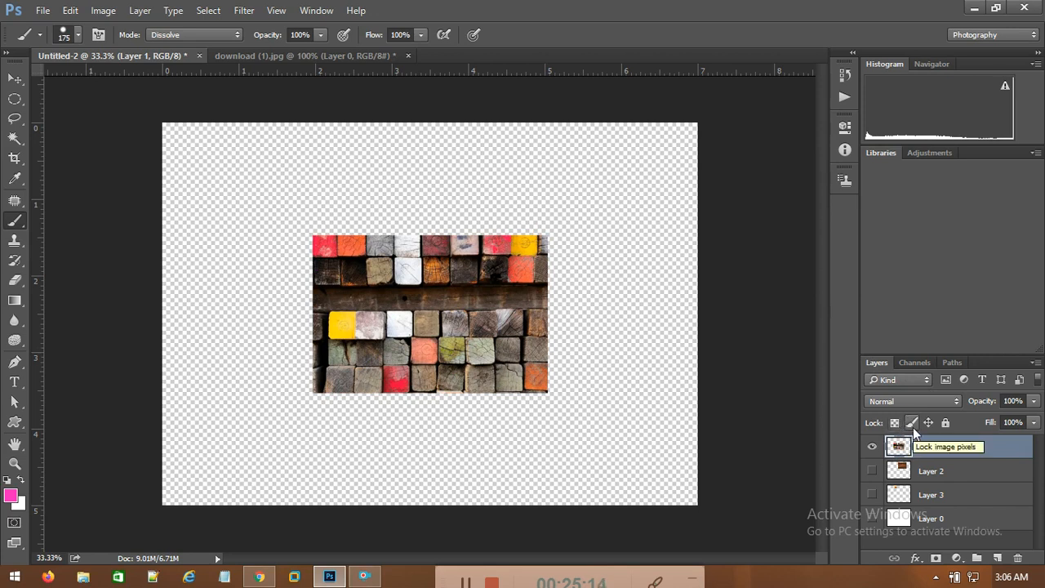
left_click(912, 424)
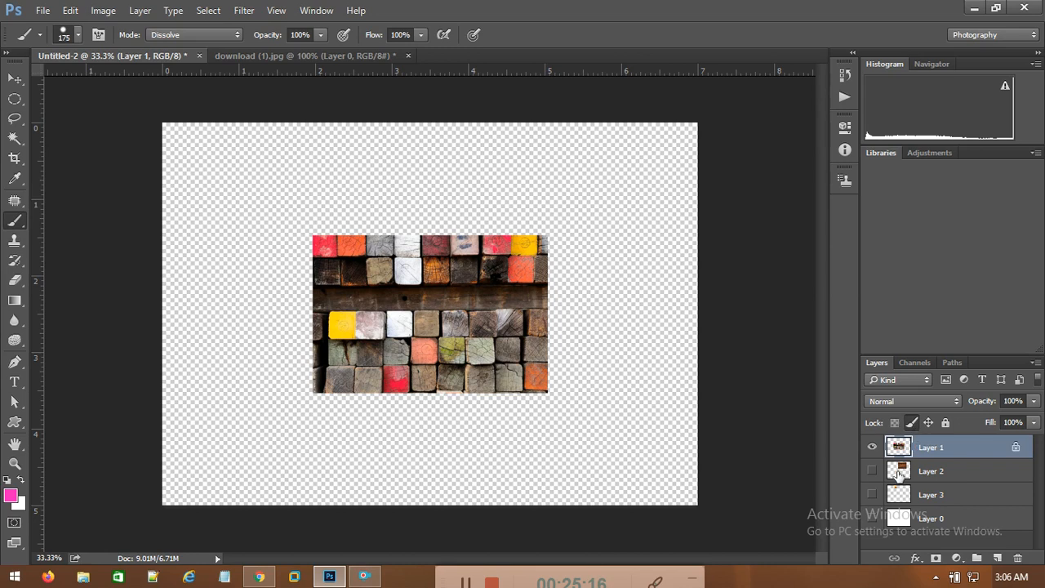
left_click(912, 422)
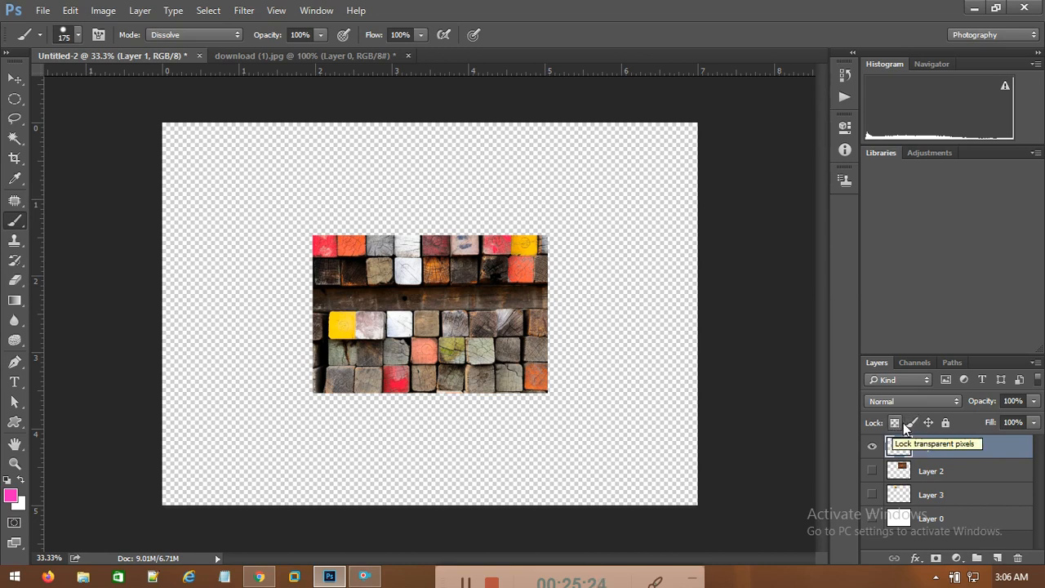
left_click(912, 424)
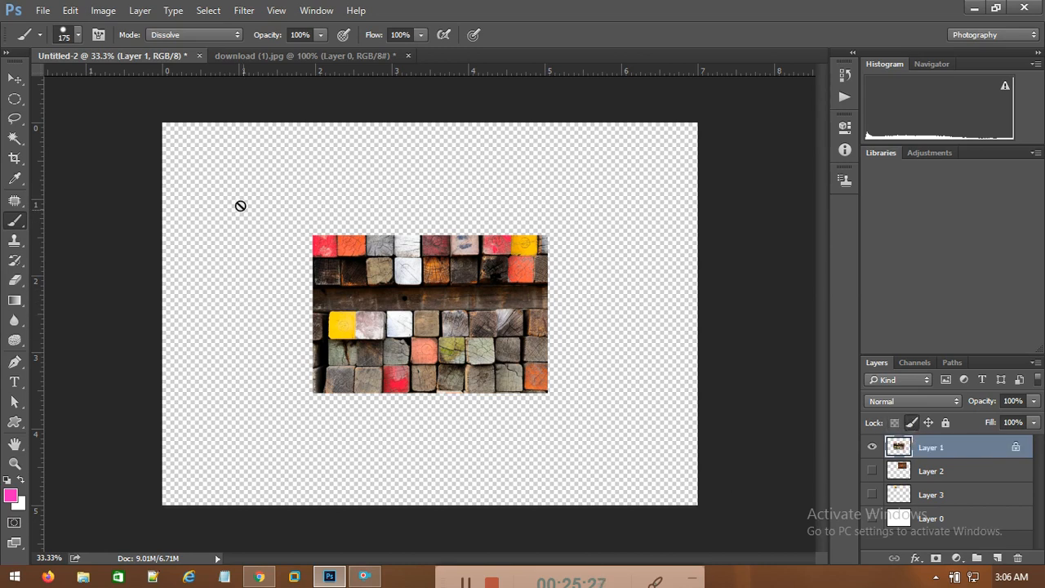
Step: Try to paint with the Brush tool on and around the wood-block picture while its image pixels are locked
left_click(267, 204)
left_click(534, 224)
left_click(532, 262)
left_click(549, 224)
left_click(529, 258)
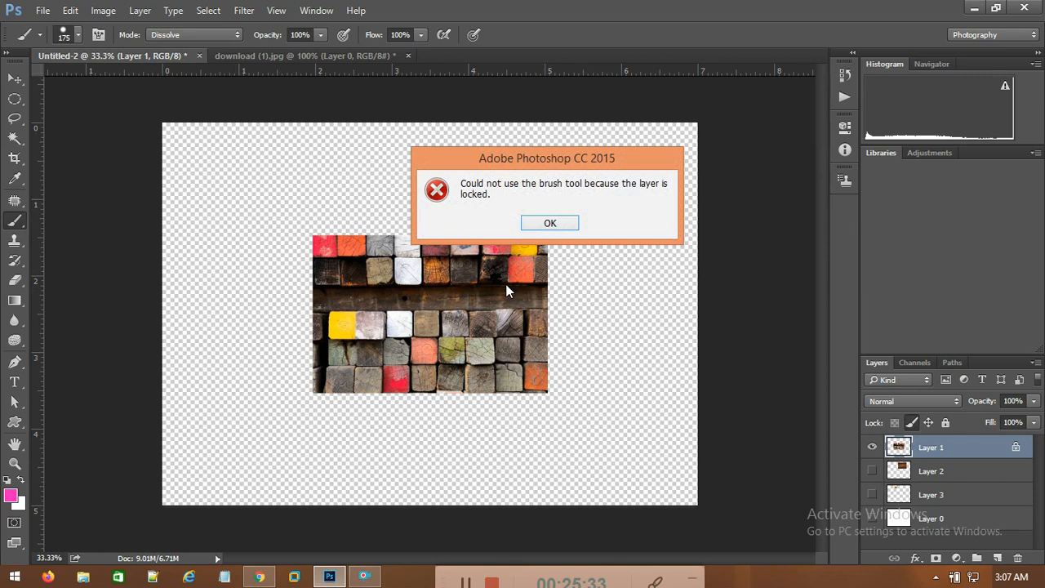
left_click(560, 223)
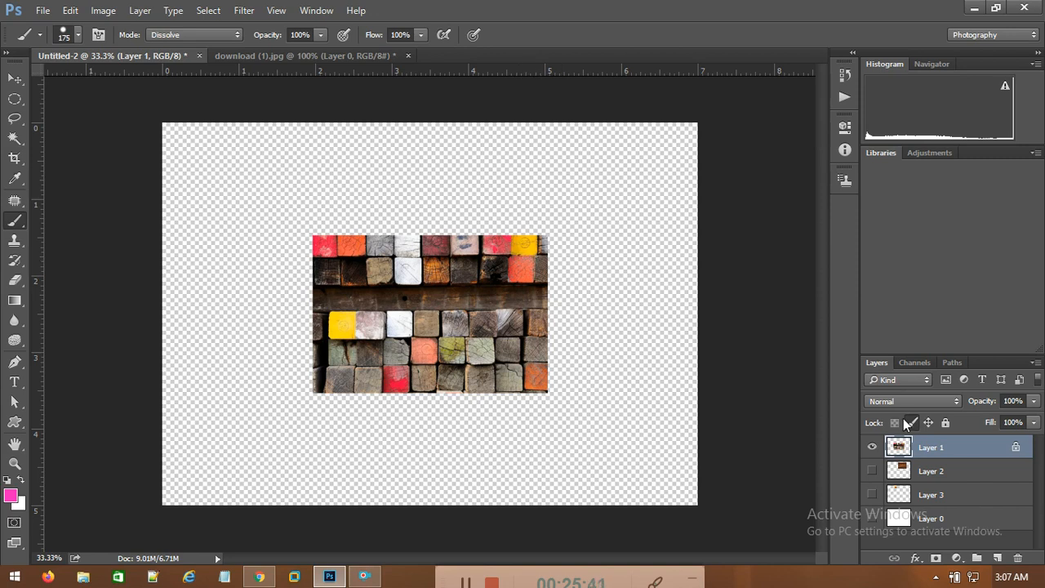
left_click(244, 208)
left_click(572, 223)
Step: Free-transform Layer 1 to 114.97% width and 116.48% height, and apply the transformation
key("ctrl+t")
left_click_drag(312, 393, 235, 447)
left_click_drag(376, 302, 419, 270)
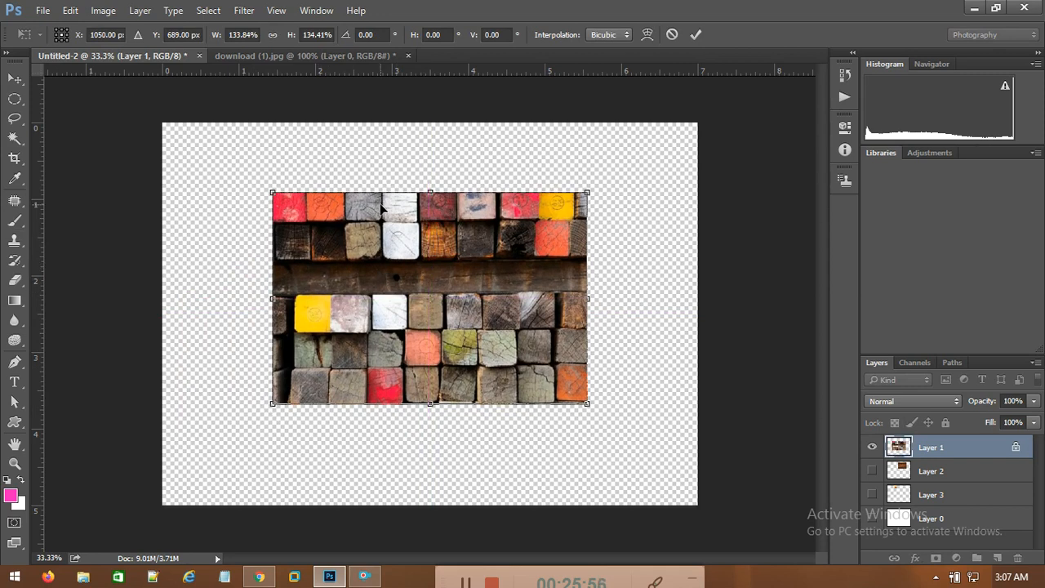
left_click_drag(587, 192, 543, 220)
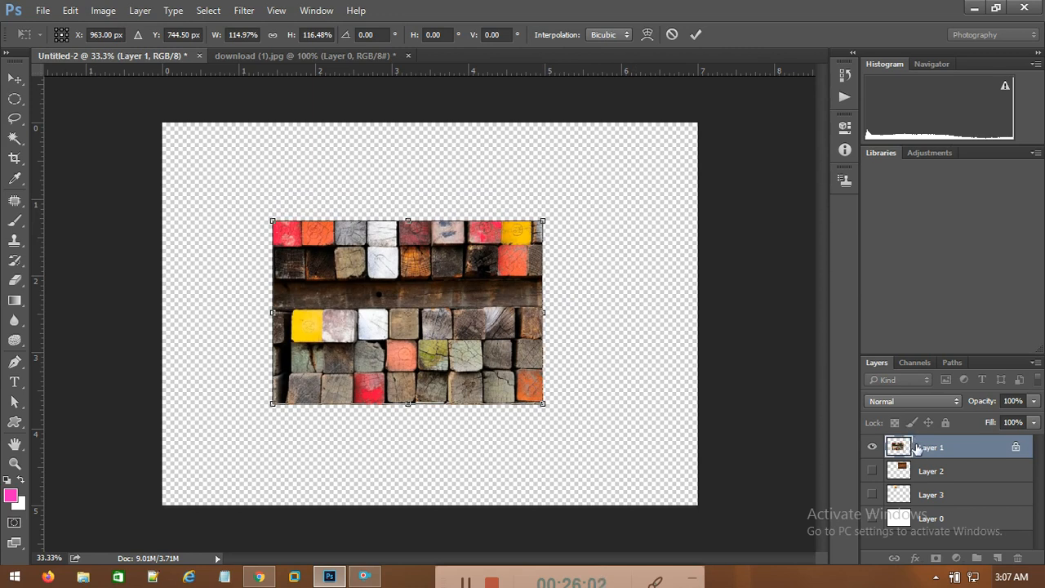
left_click(14, 98)
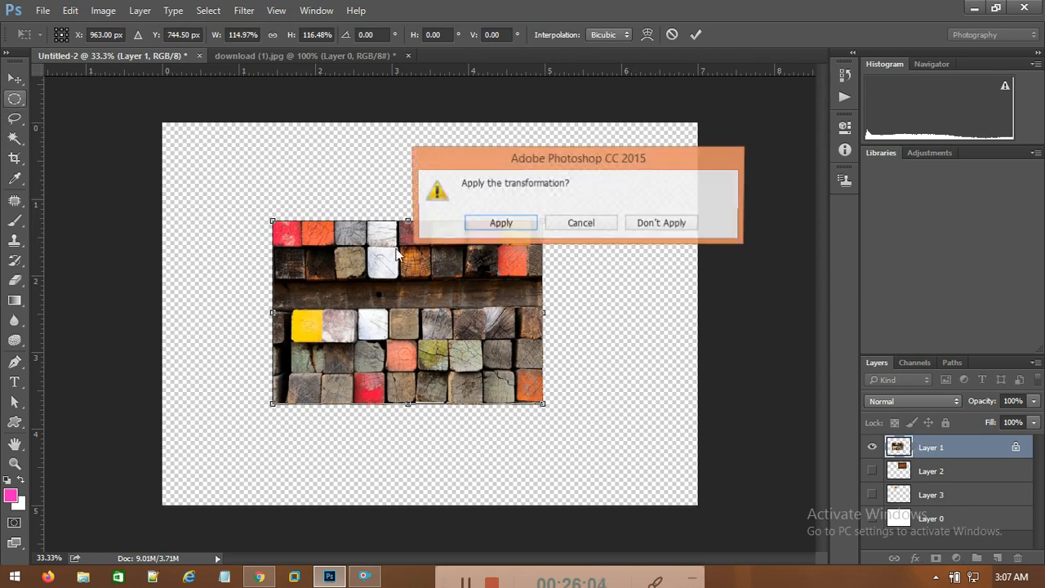
left_click(498, 229)
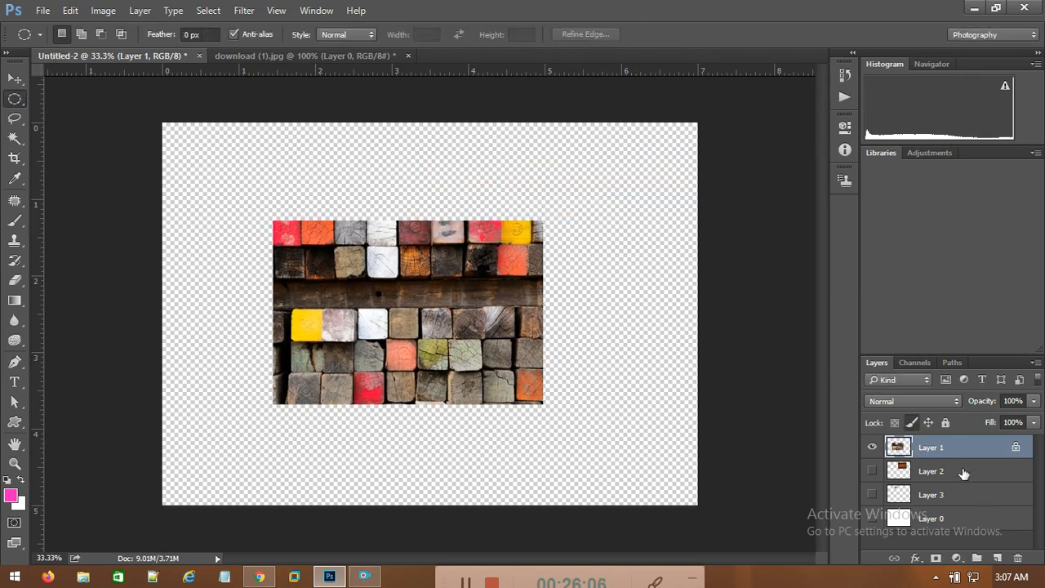
Step: Replace the image-pixel lock on Layer 1 with the position lock and draw a thin elliptical selection across its upper blocks
left_click(911, 422)
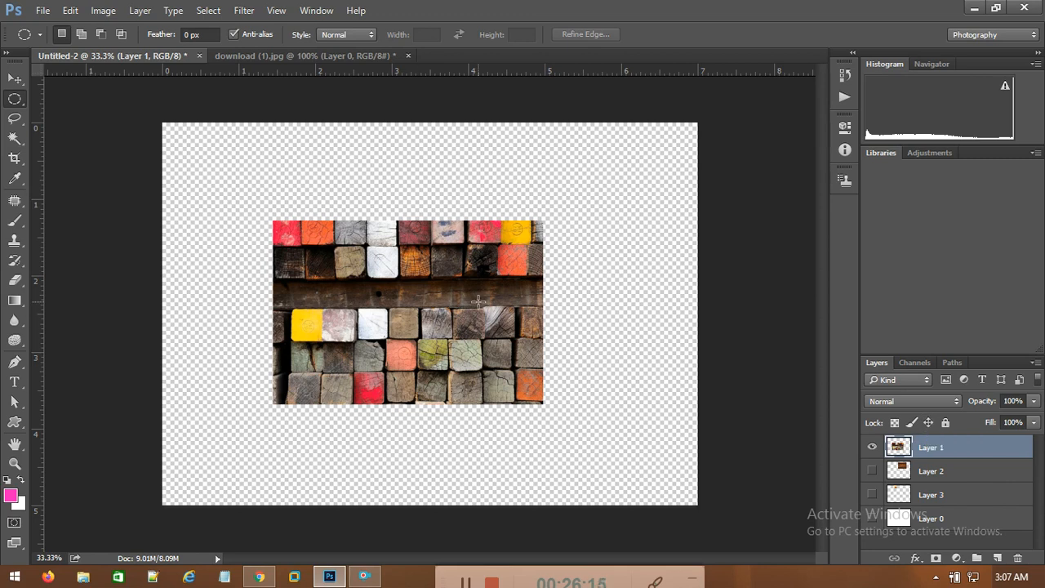
left_click(928, 423)
left_click_drag(497, 251, 517, 278)
left_click_drag(494, 295, 519, 328)
left_click_drag(310, 235, 363, 237)
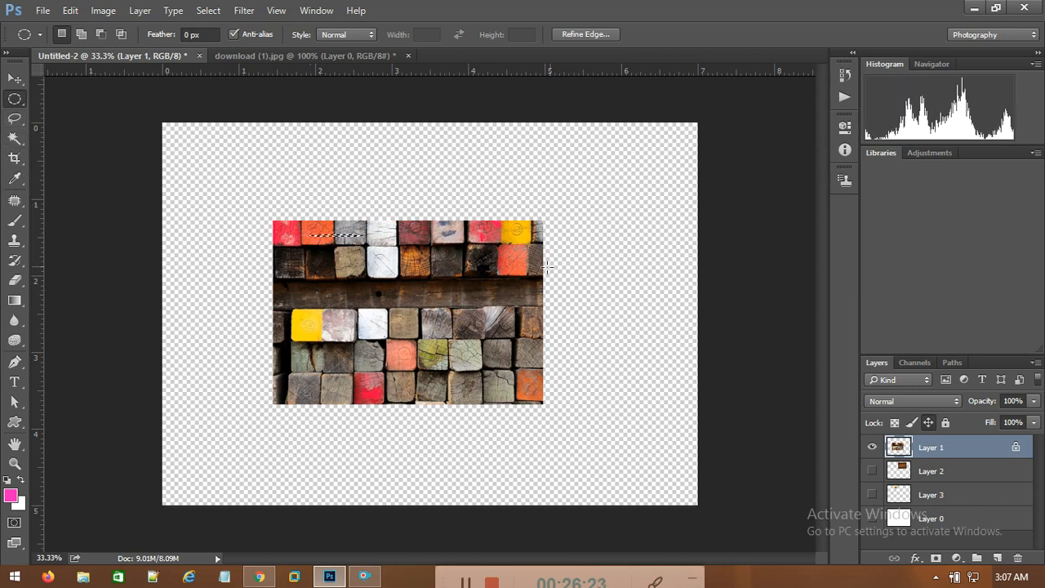
Step: Try to move the position-locked wood-block picture, first with the elliptical selection and again after deselecting it
left_click(15, 78)
left_click_drag(423, 273, 462, 303)
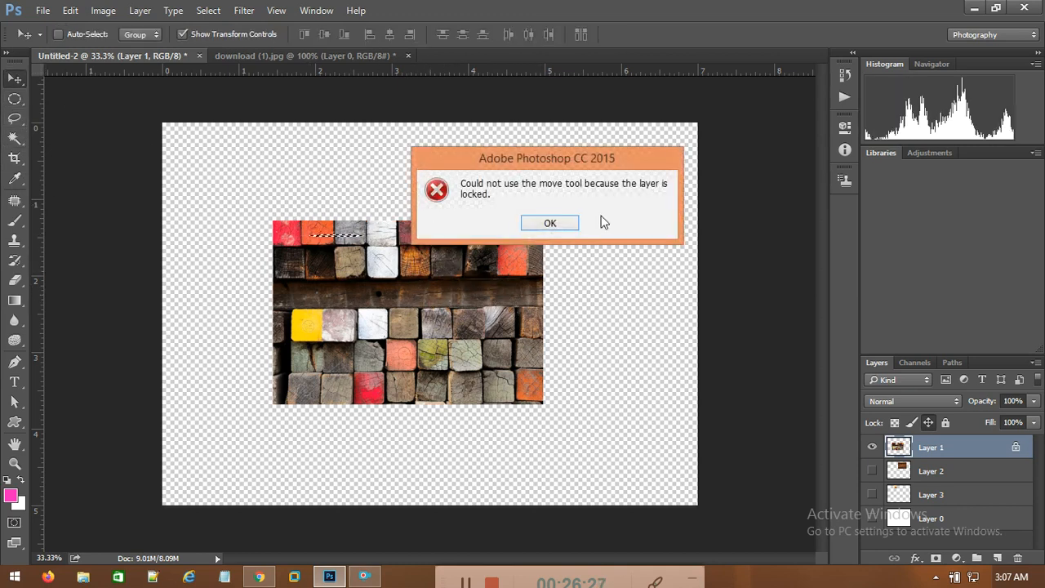
left_click(551, 222)
key("ctrl+d")
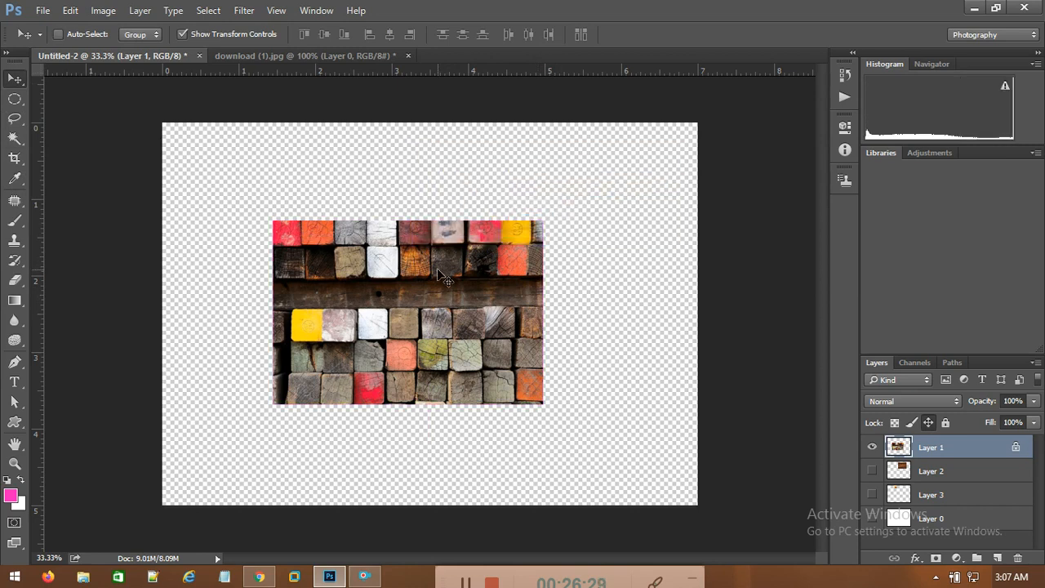
left_click_drag(352, 281, 581, 279)
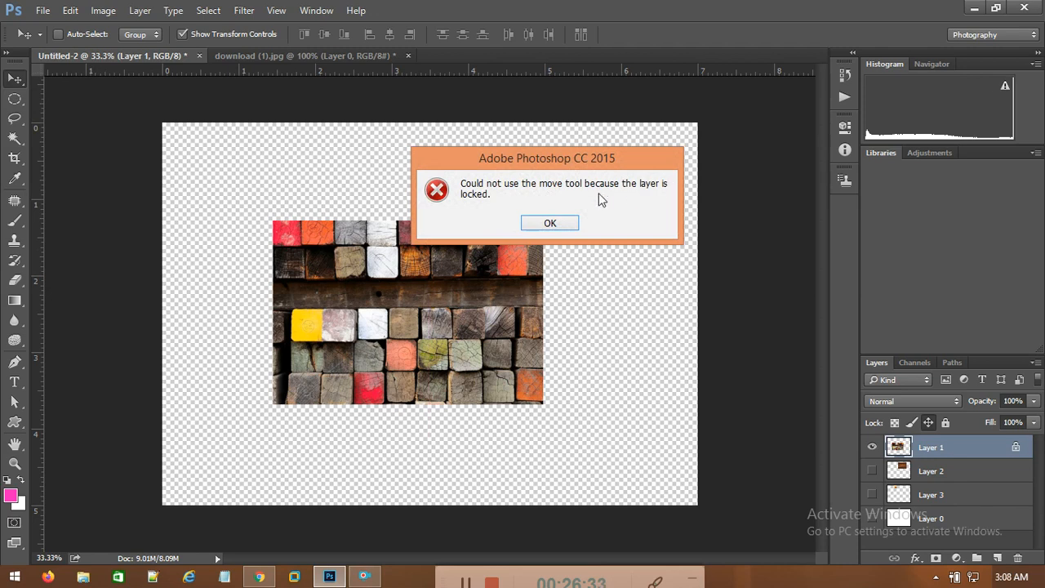
left_click(552, 224)
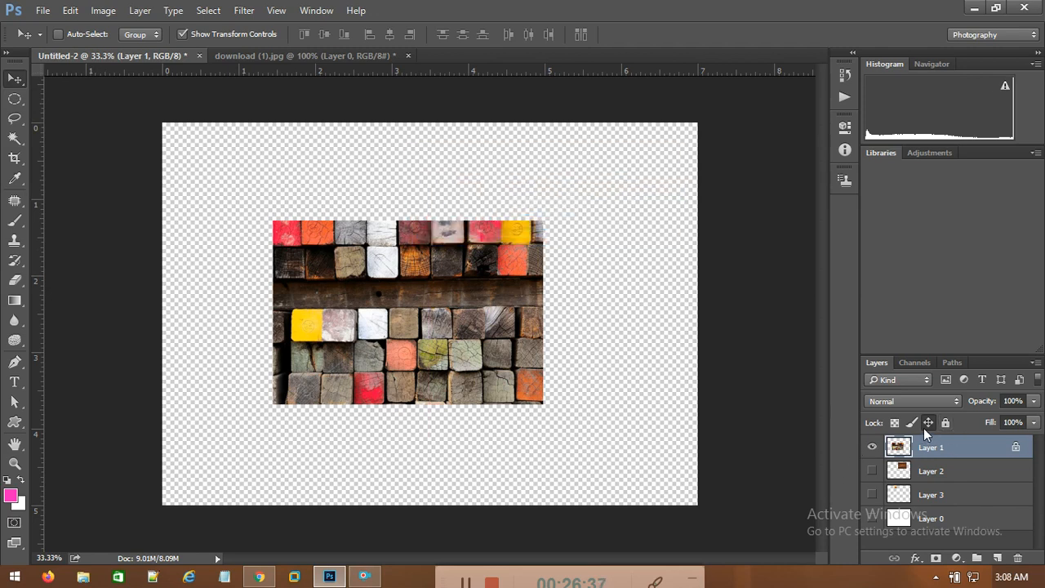
Step: Remove the position lock from Layer 1
left_click(944, 423)
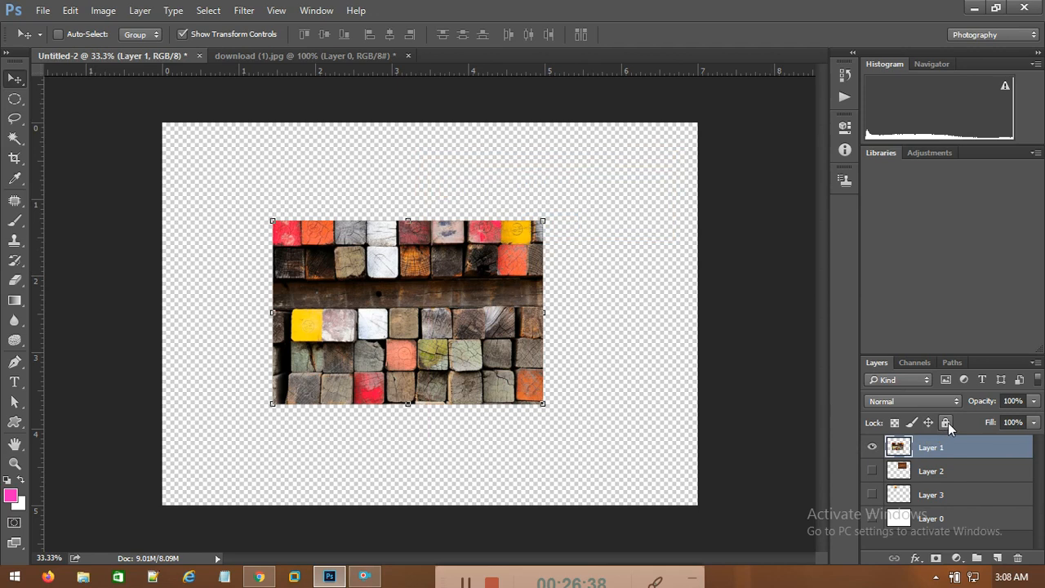
Step: Lock all attributes of Layer 1 and try to move its wood-block picture
left_click(948, 423)
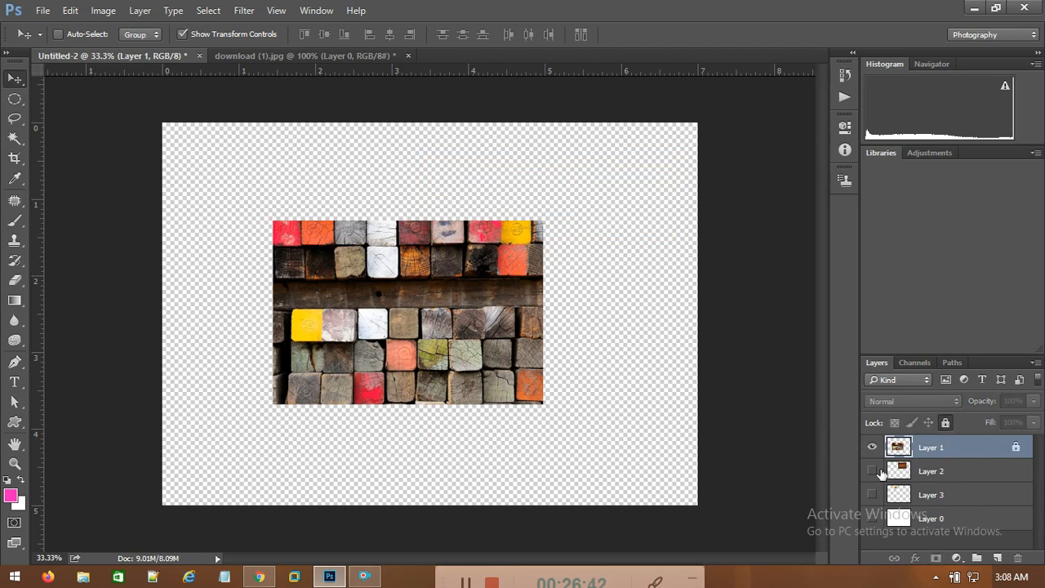
left_click_drag(362, 315, 510, 309)
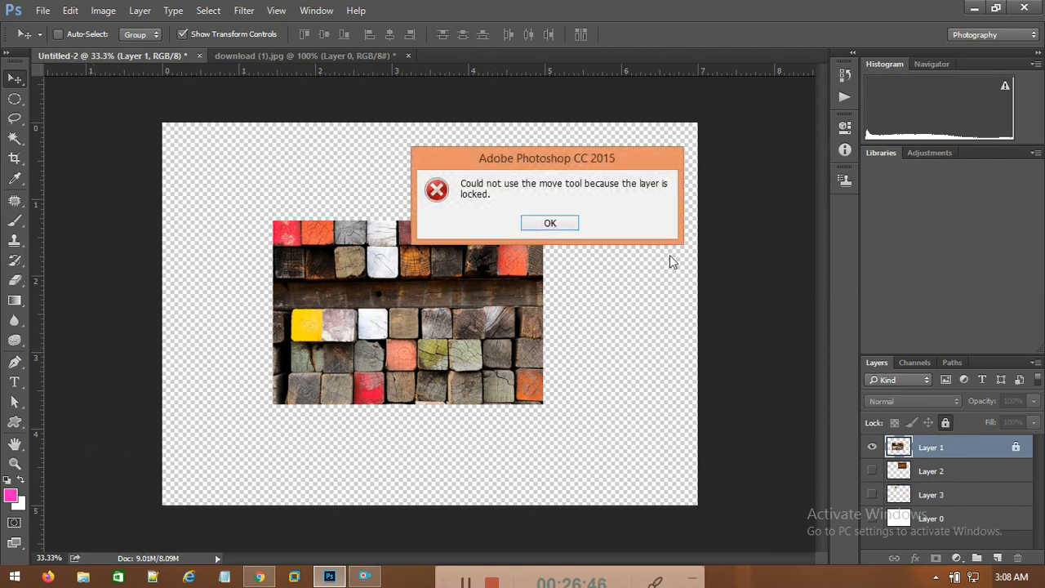
left_click(550, 223)
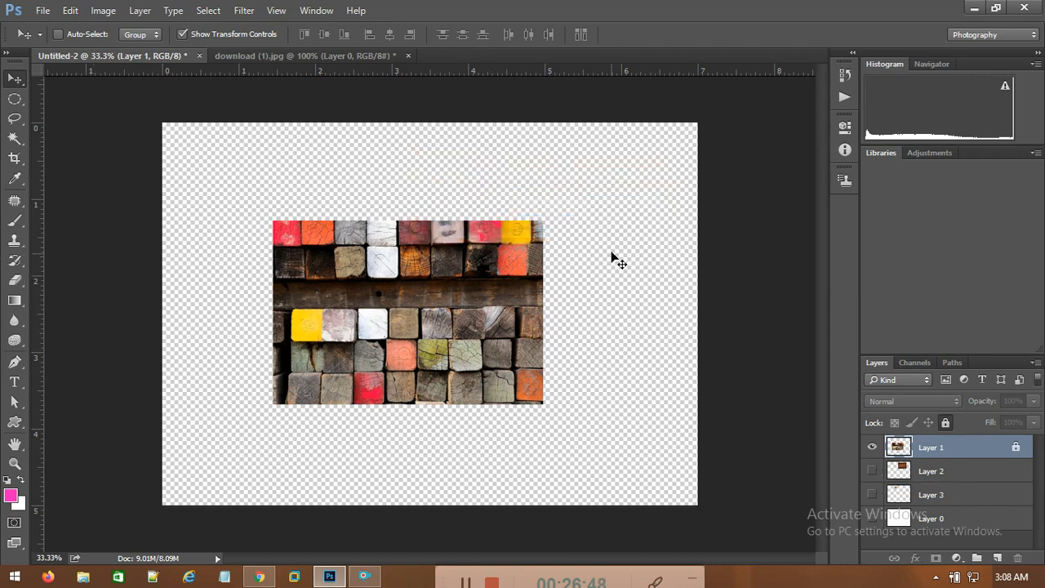
Step: Try to paint on the fully locked Layer 1 with the Brush tool
left_click(14, 222)
left_click(307, 258)
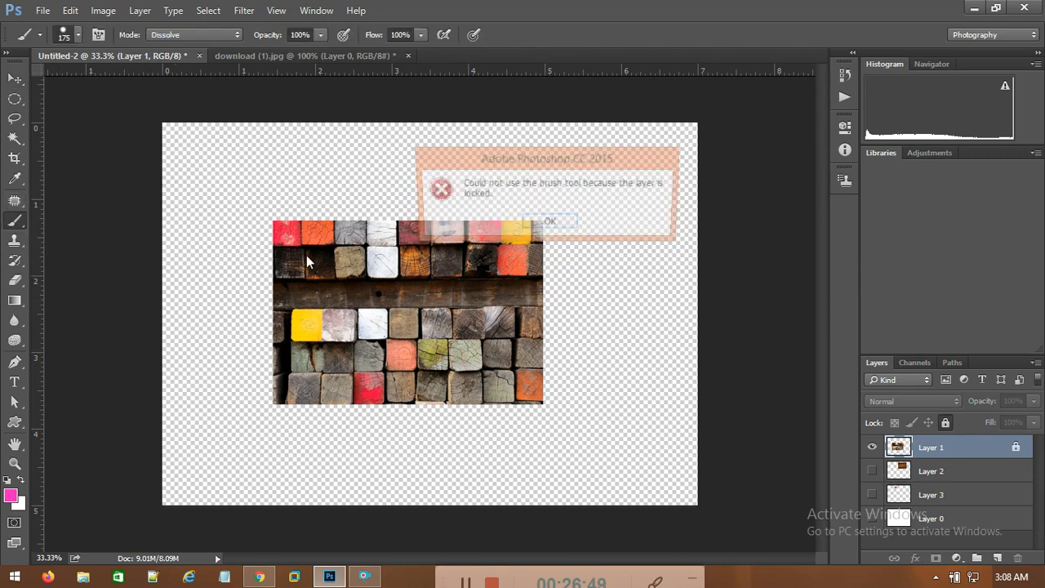
left_click(551, 223)
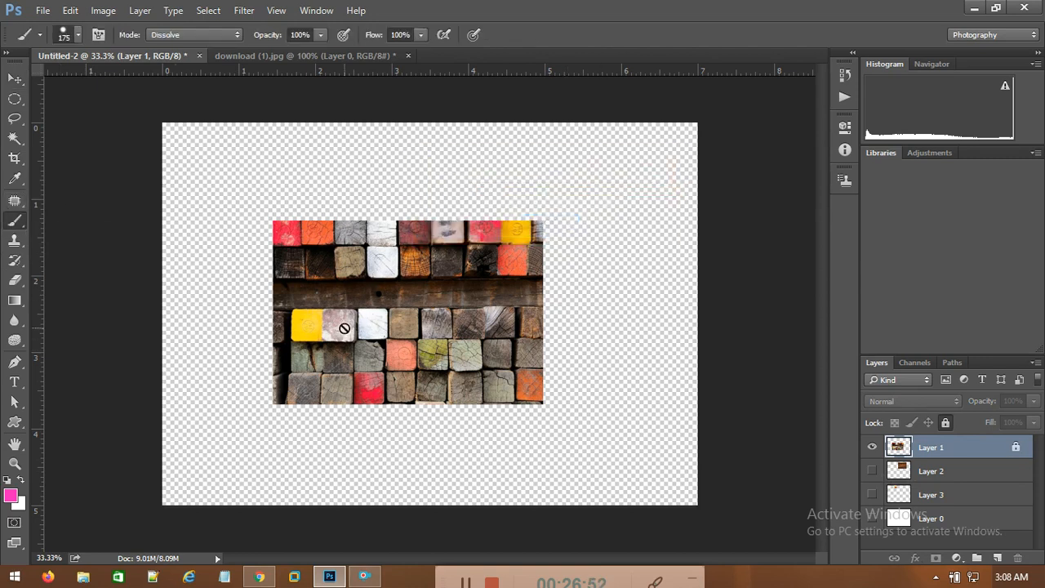
Step: Hide and reshow Layer 1, and make Layer 2 and Layer 3 visible
left_click(872, 447)
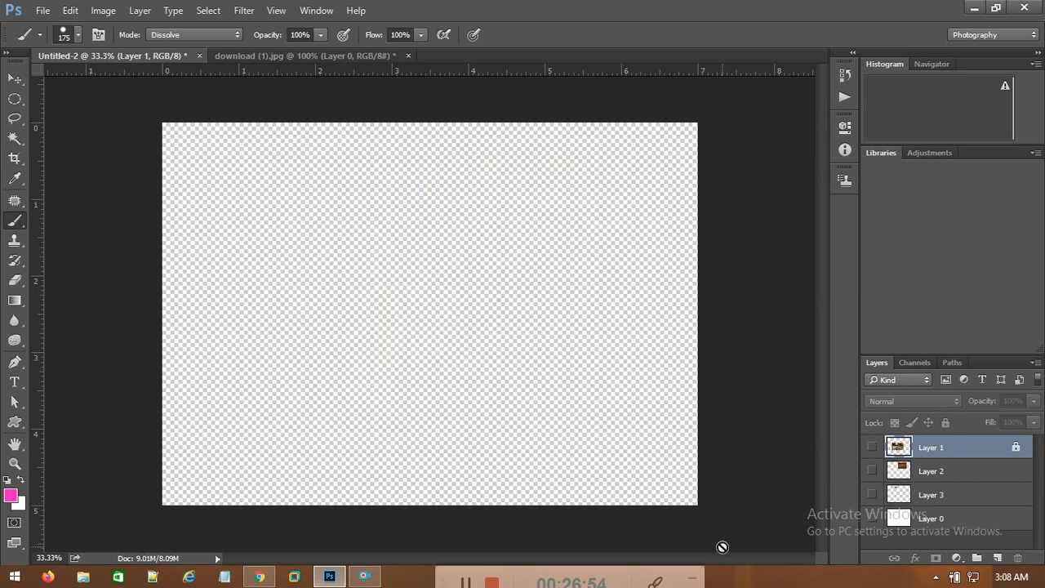
left_click(872, 447)
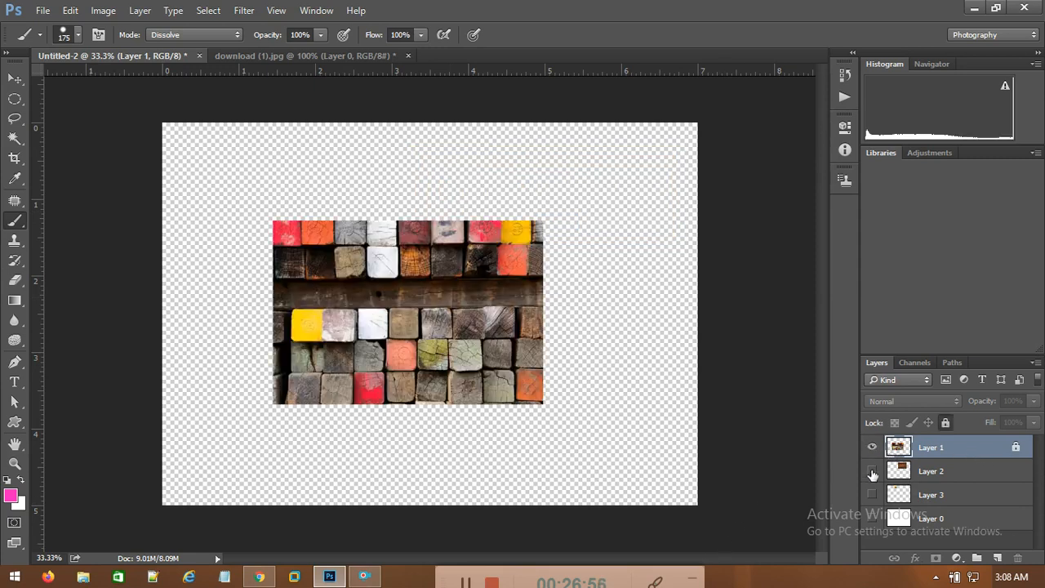
left_click(872, 471)
left_click(872, 494)
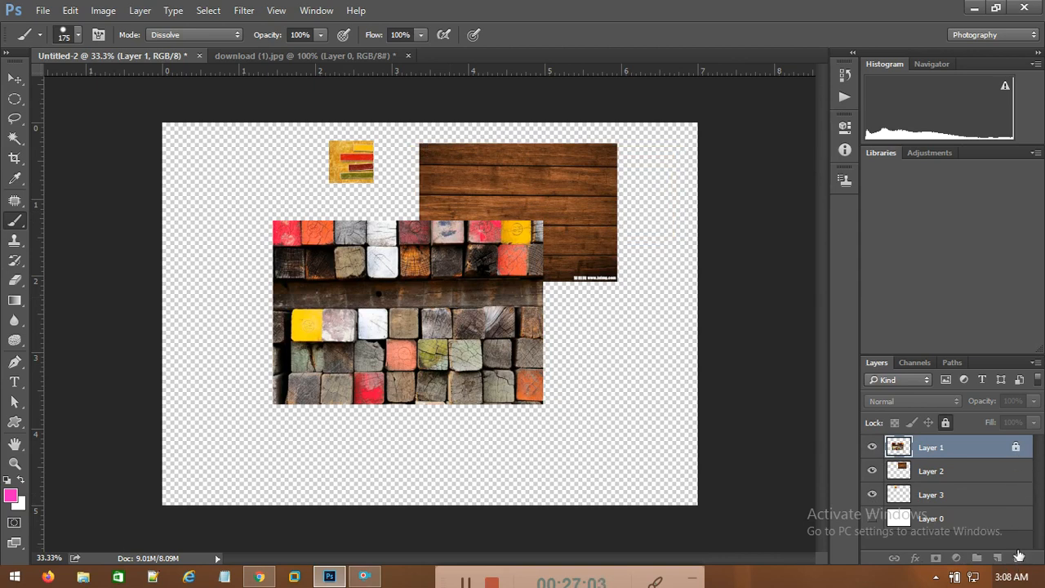
Step: Remove the full lock from Layer 1 and move its wood-block picture to the lower middle of the canvas
left_click_drag(1019, 556, 1018, 556)
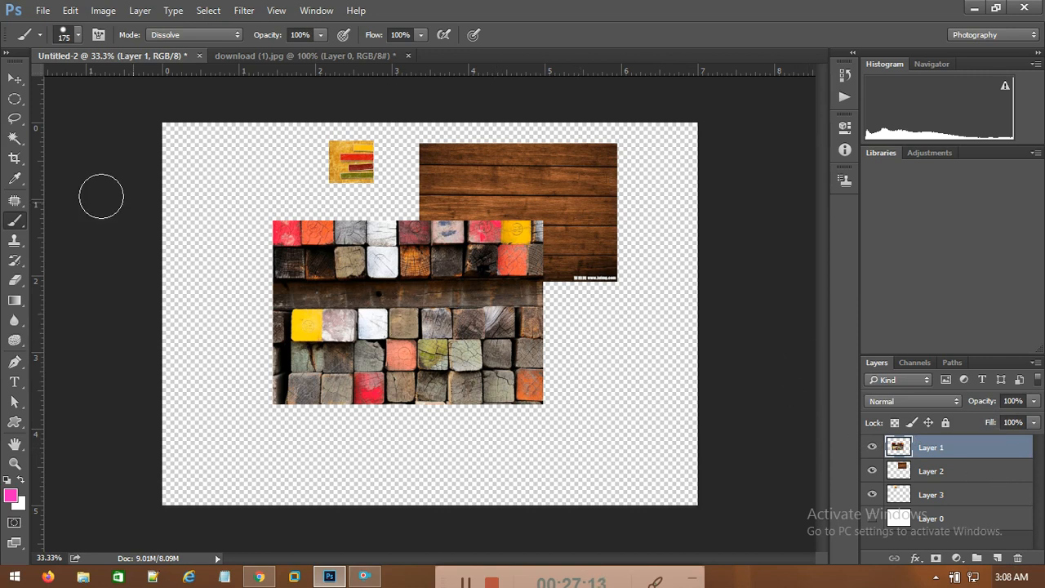
left_click(14, 79)
left_click_drag(376, 298, 306, 376)
left_click_drag(340, 209, 345, 196)
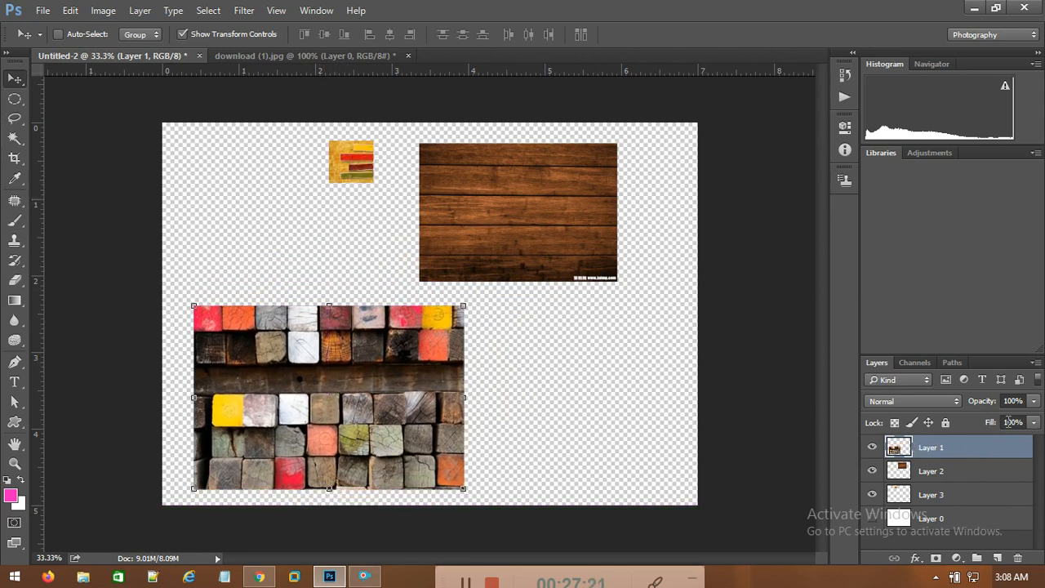
left_click_drag(401, 424, 465, 416)
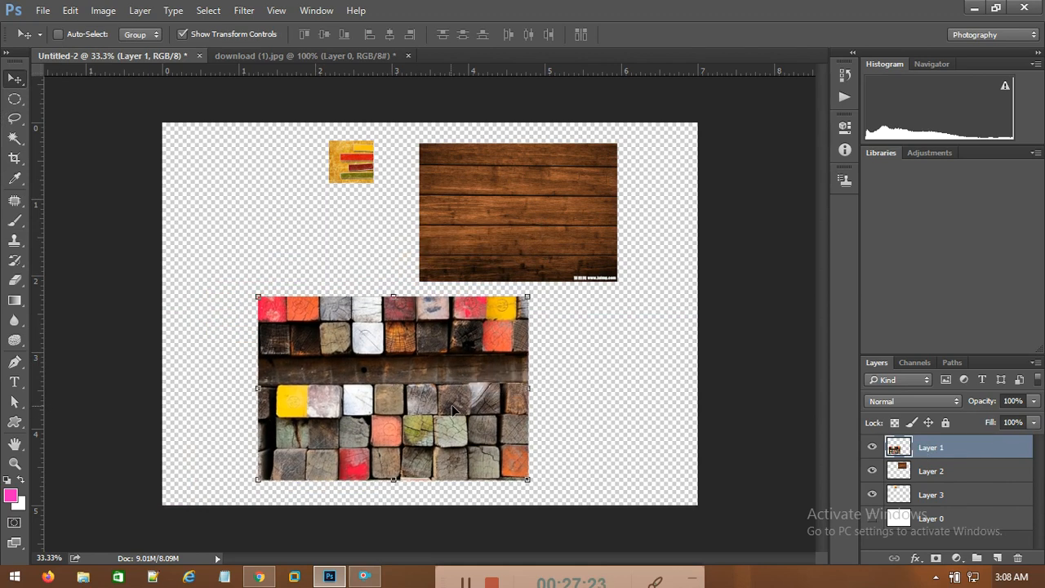
Step: Lower Layer 1's fill to 59% and raise it again to 98%
left_click(1033, 425)
left_click_drag(1032, 443, 1011, 451)
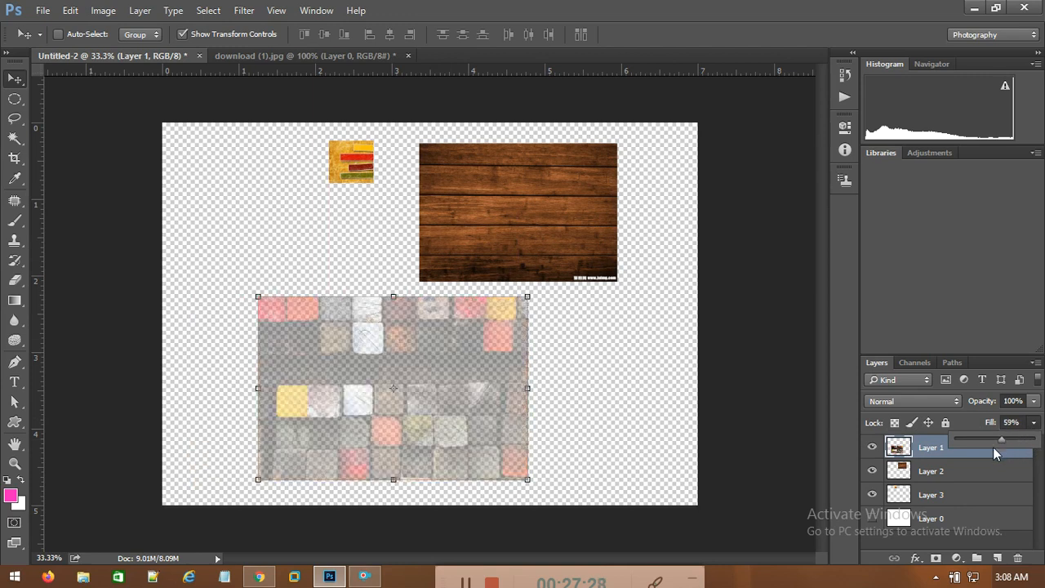
left_click_drag(1003, 441, 1040, 425)
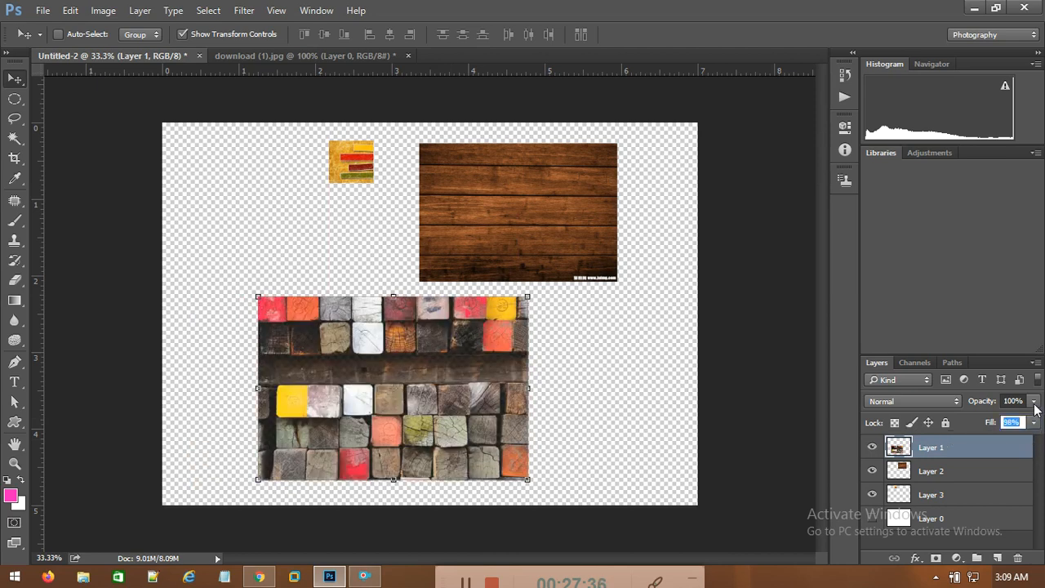
Step: Lower Layer 1's opacity to 51%
left_click(1034, 401)
left_click_drag(1033, 422, 1034, 425)
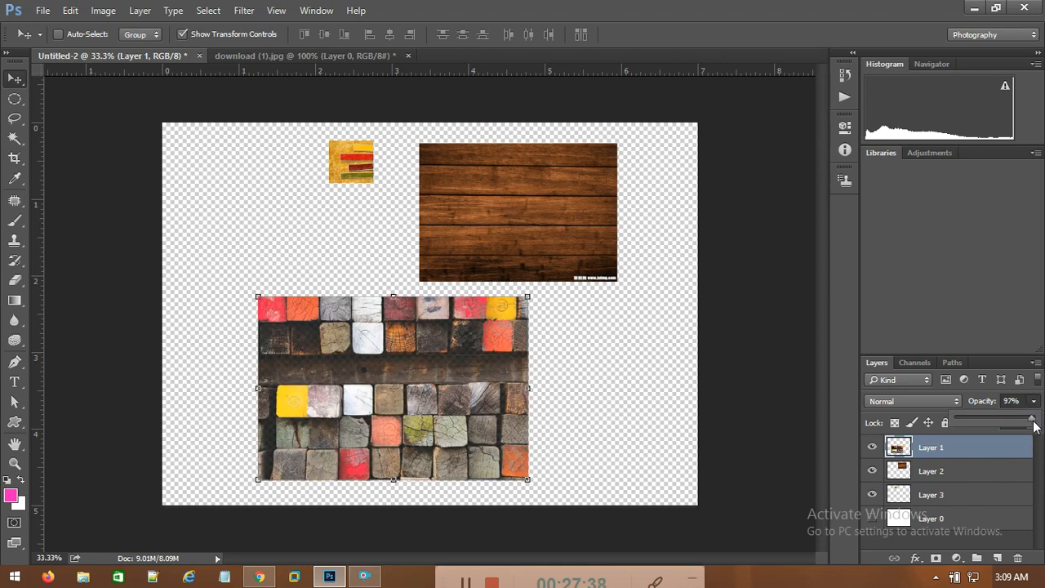
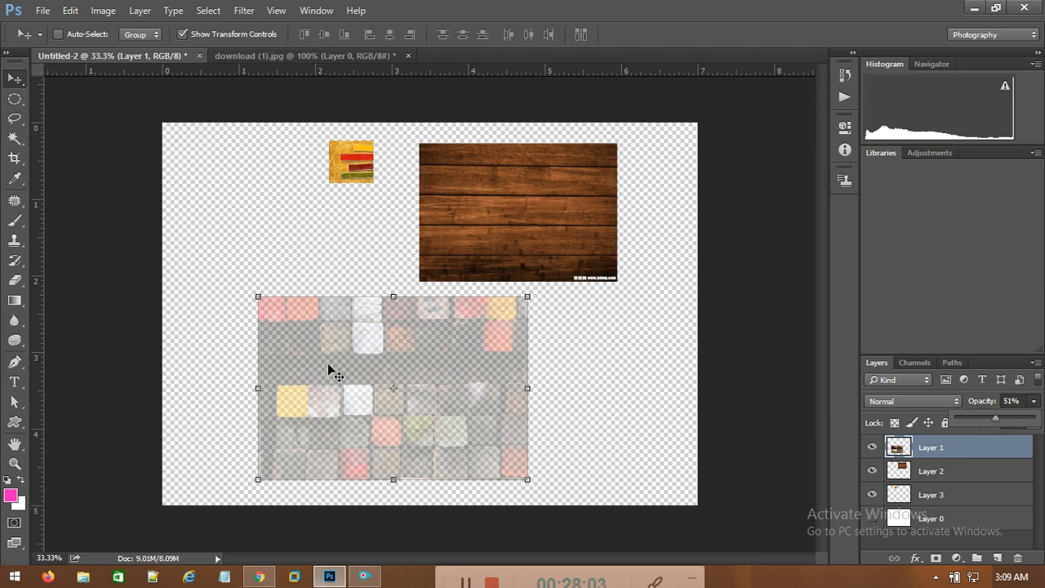
left_click(18, 99)
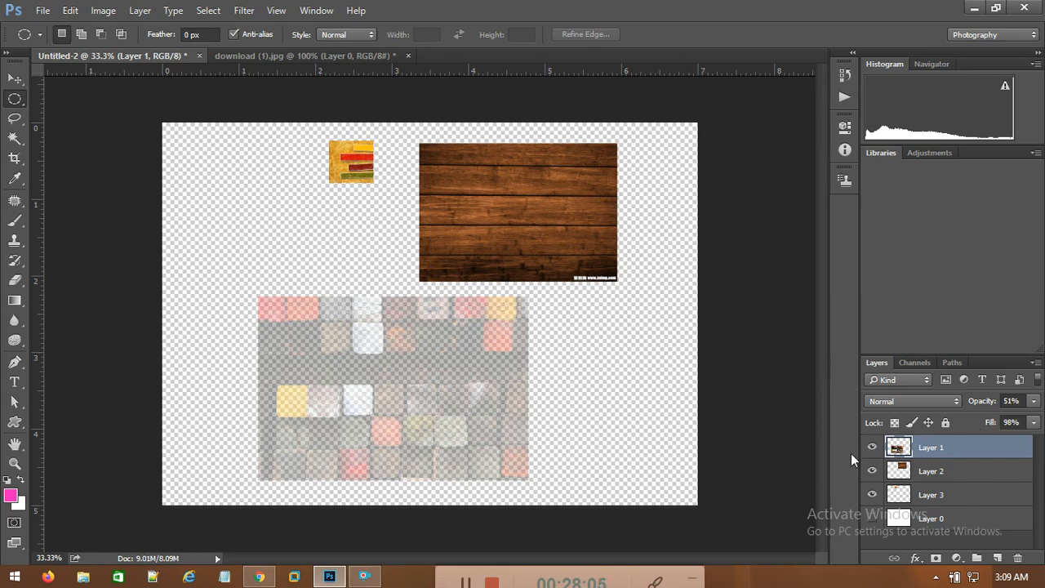
Step: Restore both the opacity and the fill of Layer 1 to 100%
left_click(1034, 422)
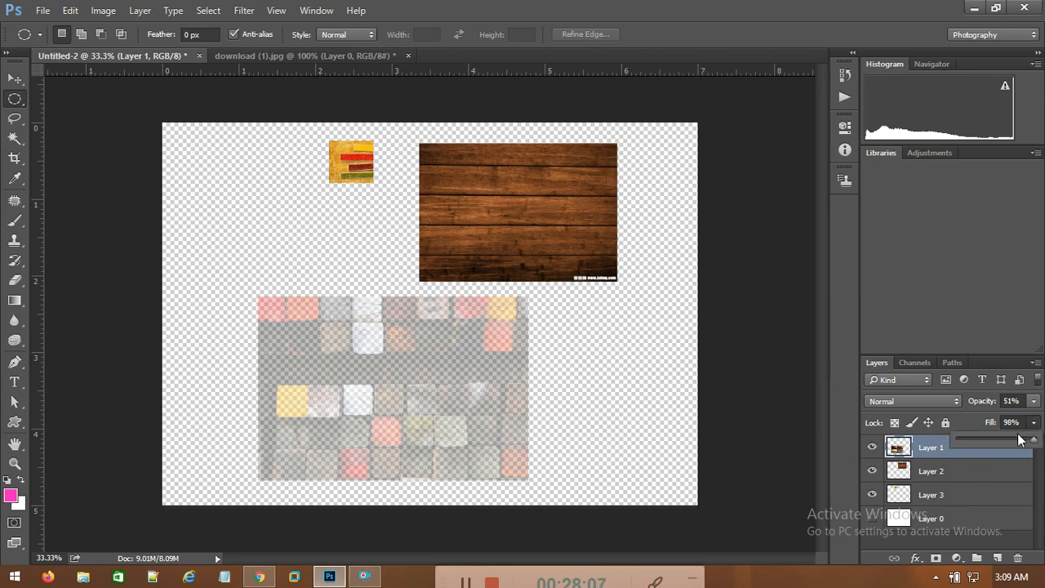
left_click(1033, 401)
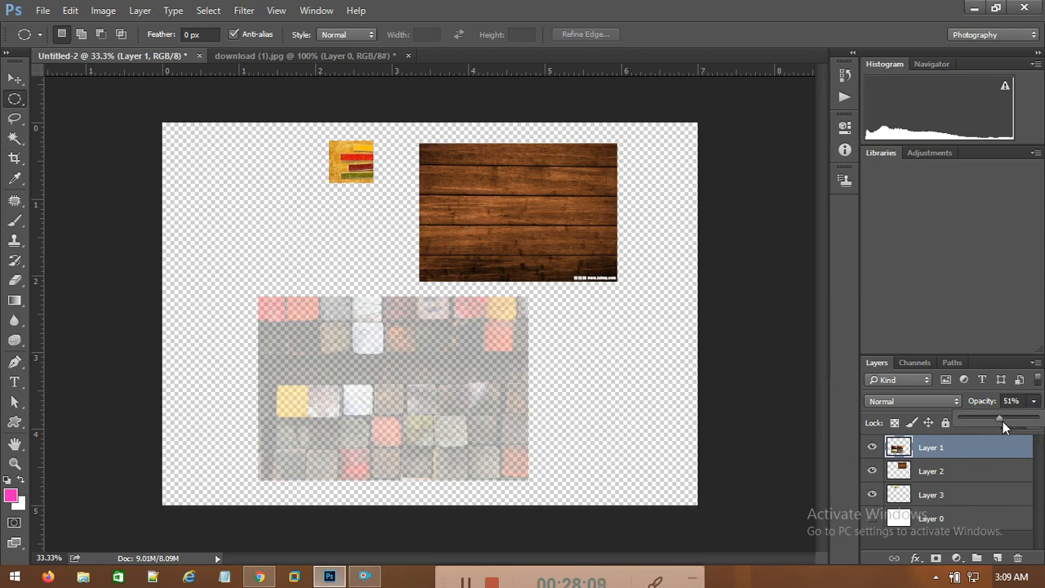
left_click_drag(1003, 421, 1038, 419)
left_click(679, 378)
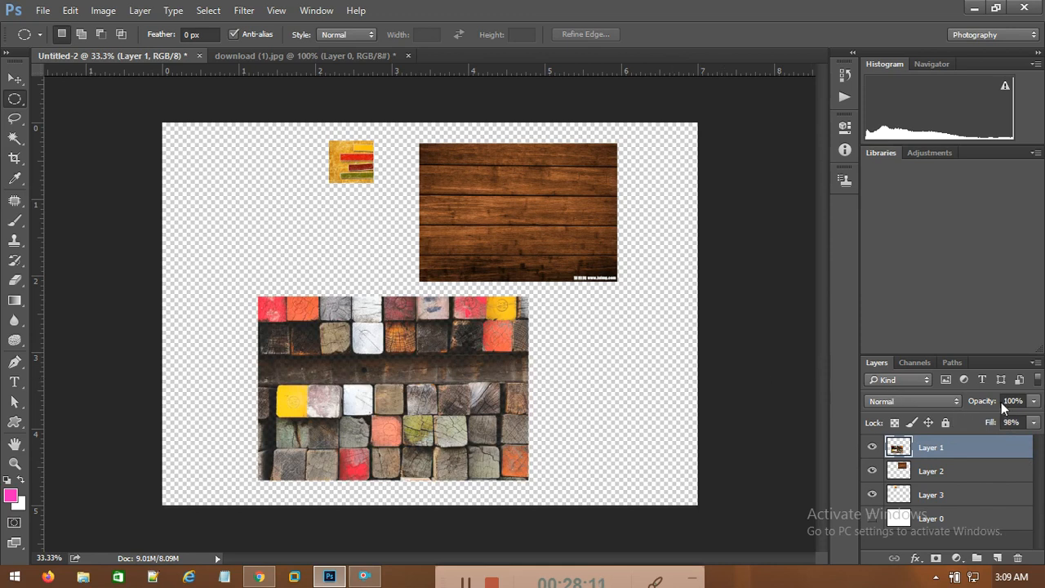
left_click(1033, 424)
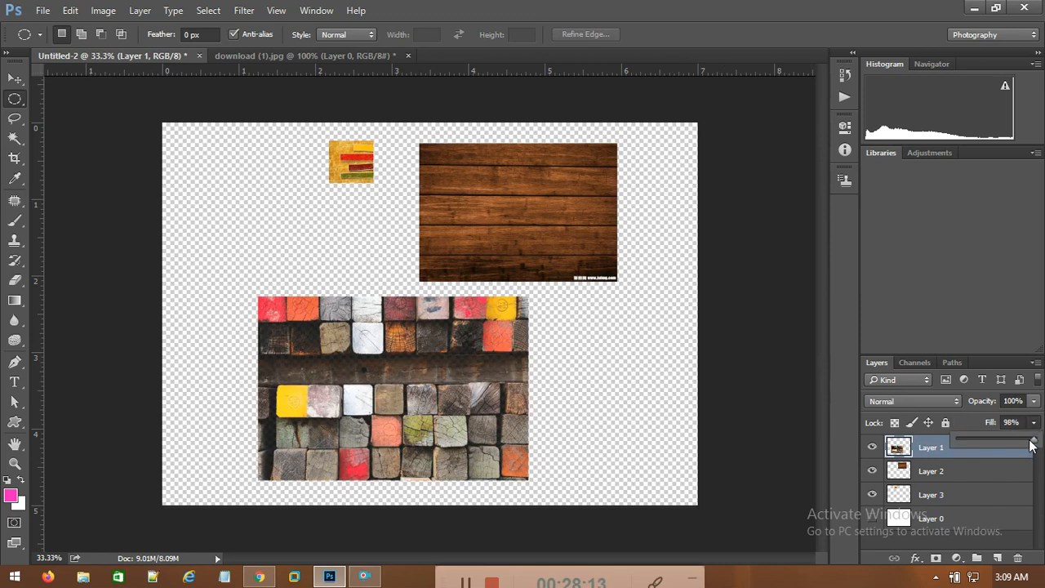
left_click_drag(1030, 439, 1042, 441)
left_click(746, 395)
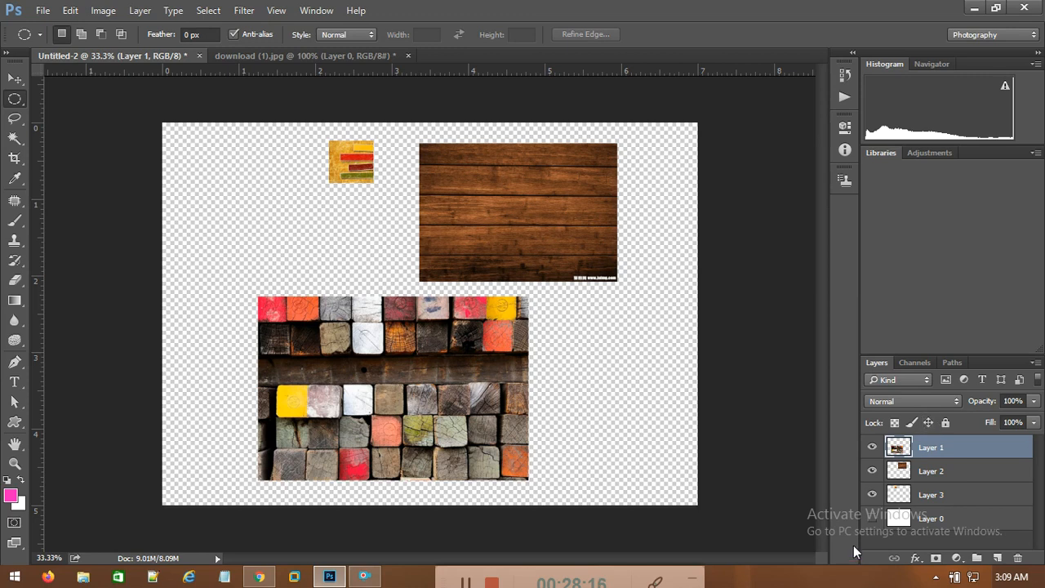
Step: Hide Layer 2 and Layer 3, and move the wood-block picture up to the centre of the canvas
left_click(872, 471)
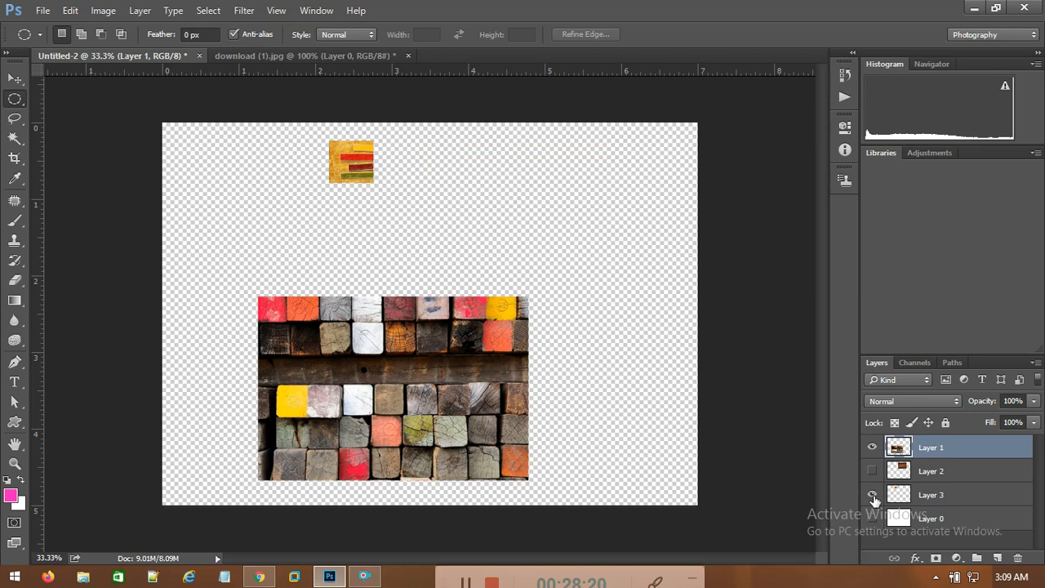
left_click(872, 494)
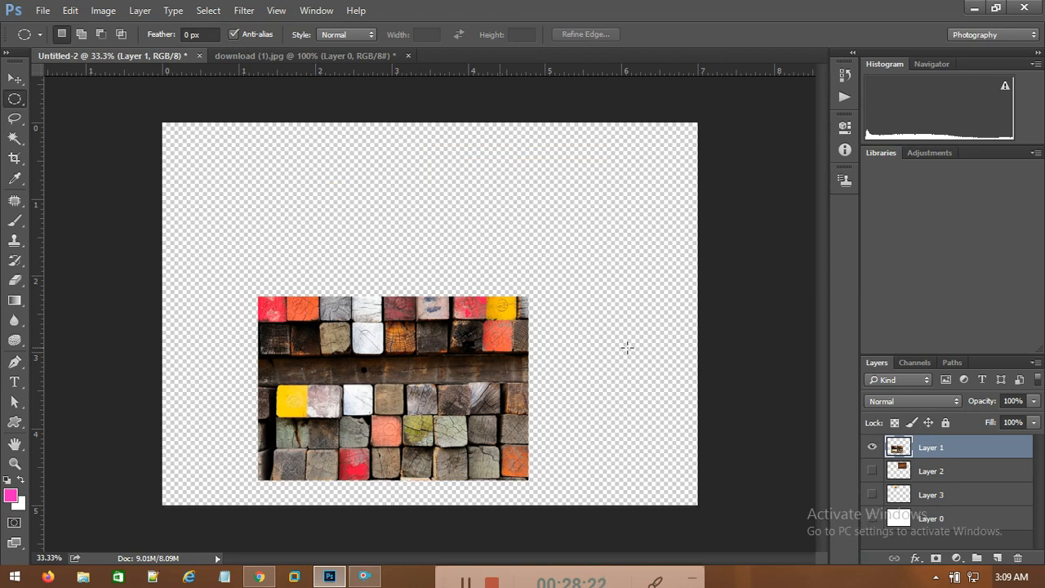
left_click(15, 79)
left_click_drag(406, 369, 449, 283)
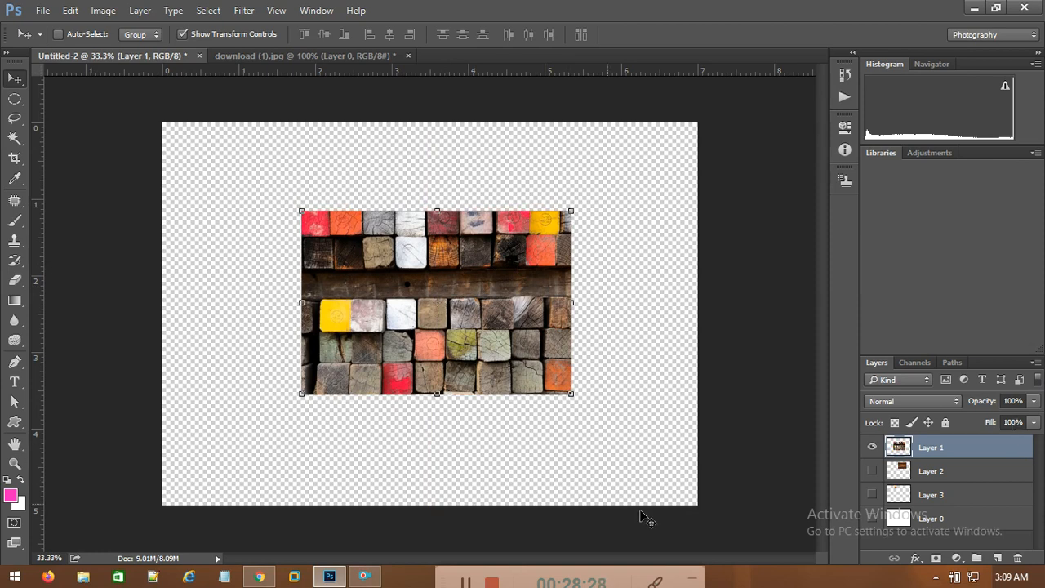
Step: Add a thick blue Stroke layer style positioned outside the edges of Layer 1's wood-block picture
right_click(926, 452)
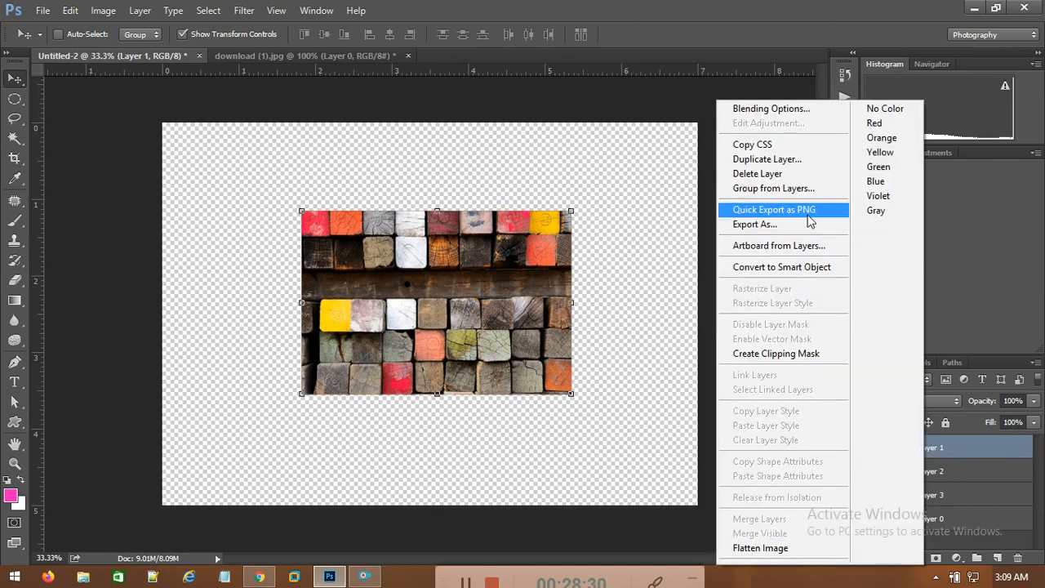
left_click(792, 114)
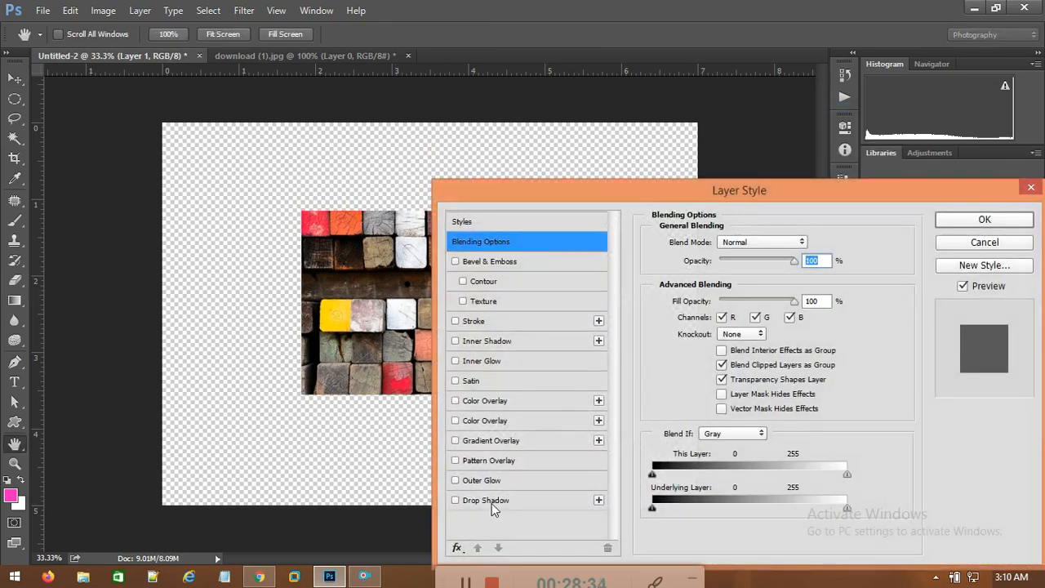
left_click(511, 322)
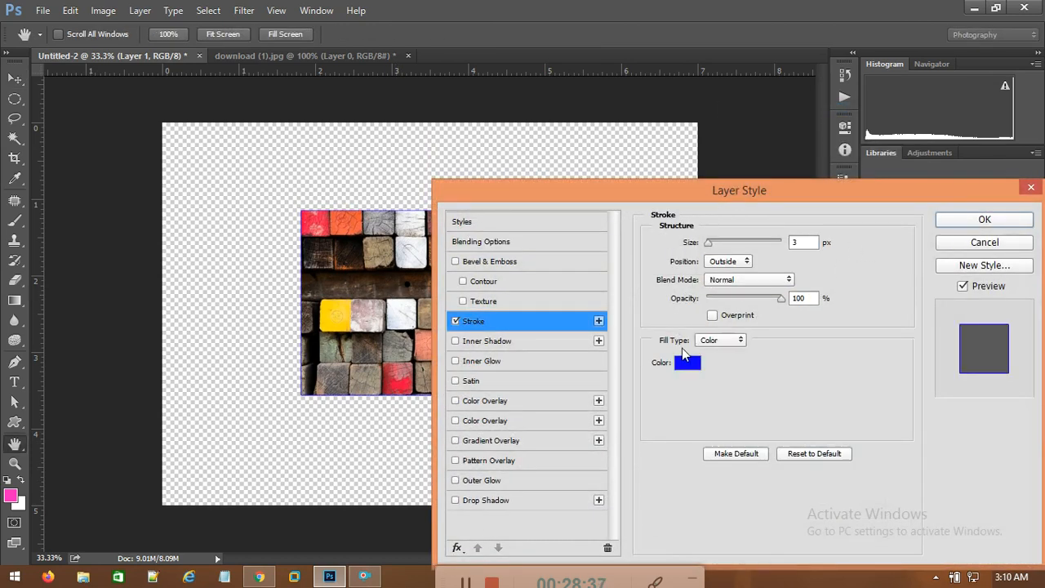
left_click_drag(708, 243, 730, 240)
left_click(960, 222)
key("v")
left_click(16, 99)
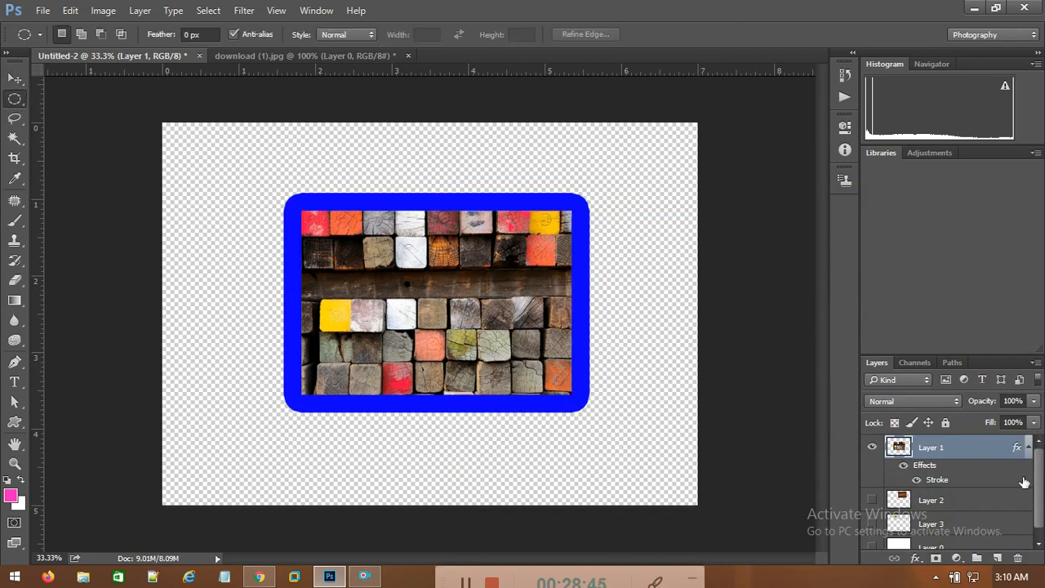
Step: Lower the fill of the stroked Layer 1 to 30% and 20%, and return it to 100%
left_click(1035, 422)
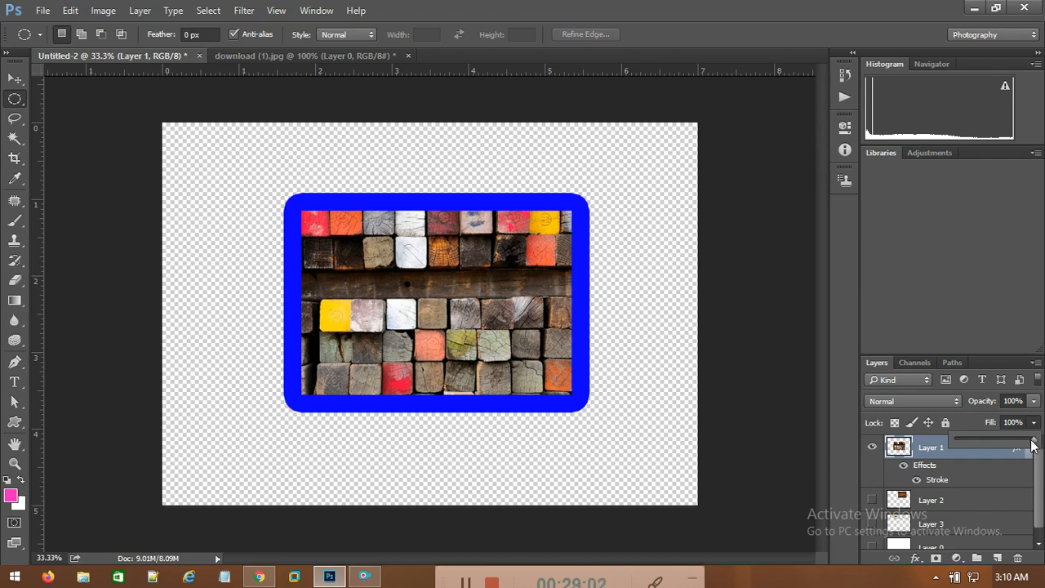
left_click_drag(1035, 447, 980, 452)
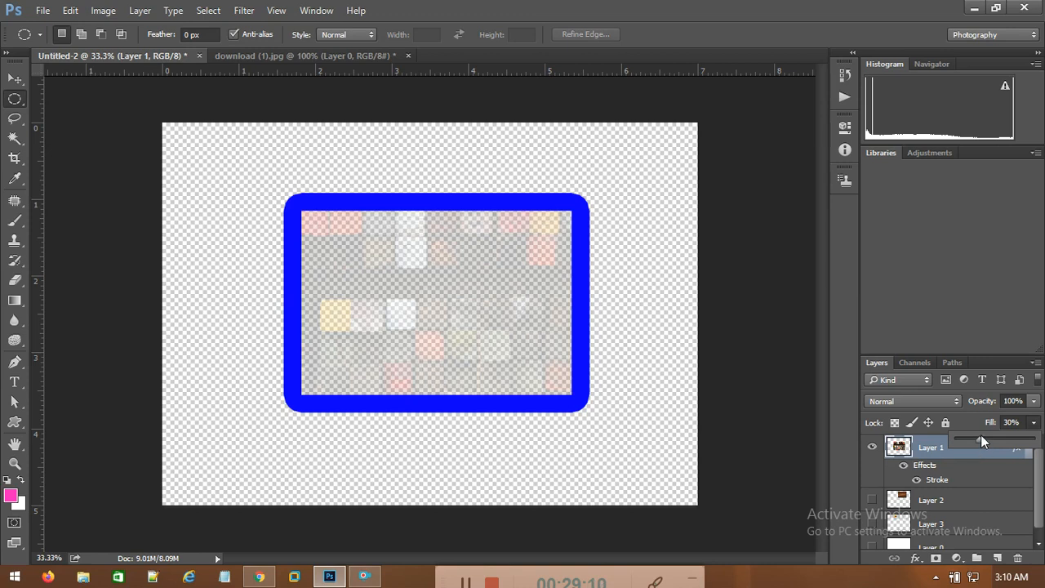
left_click_drag(972, 440, 971, 440)
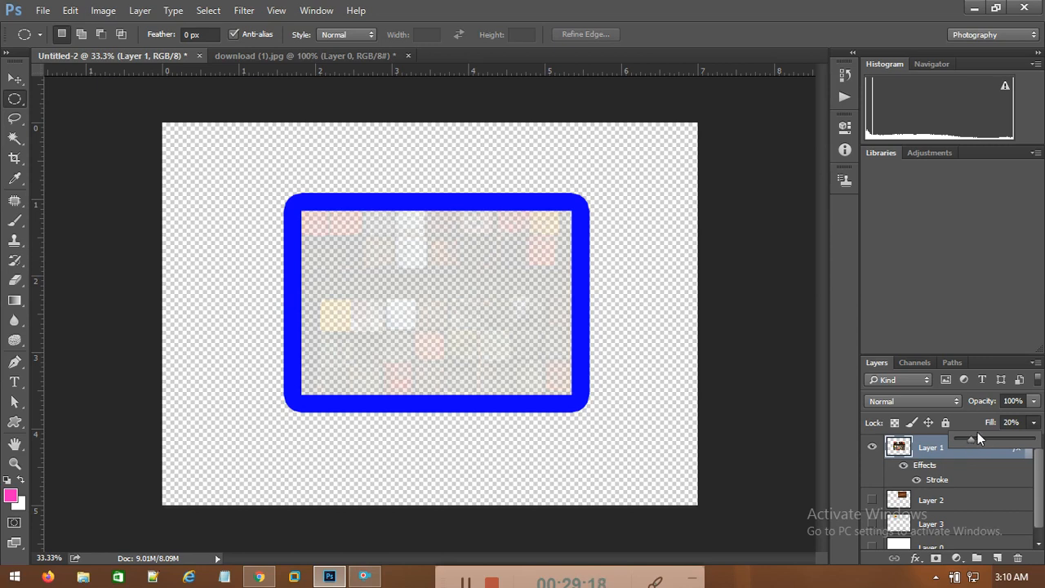
left_click_drag(970, 436, 1040, 443)
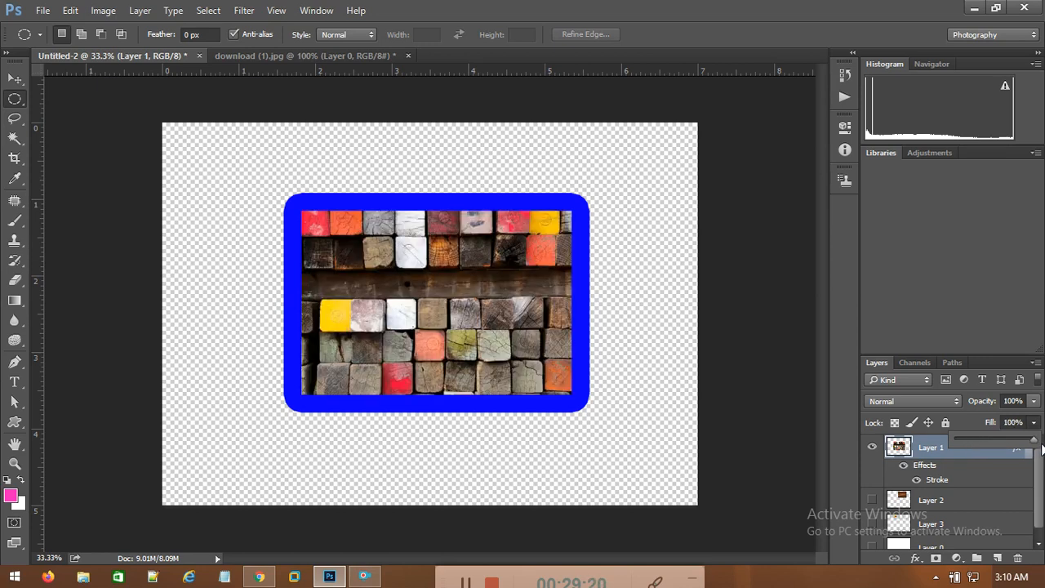
Step: Lower the opacity of the stroked Layer 1 to 21% and return it to 100%
left_click(1034, 403)
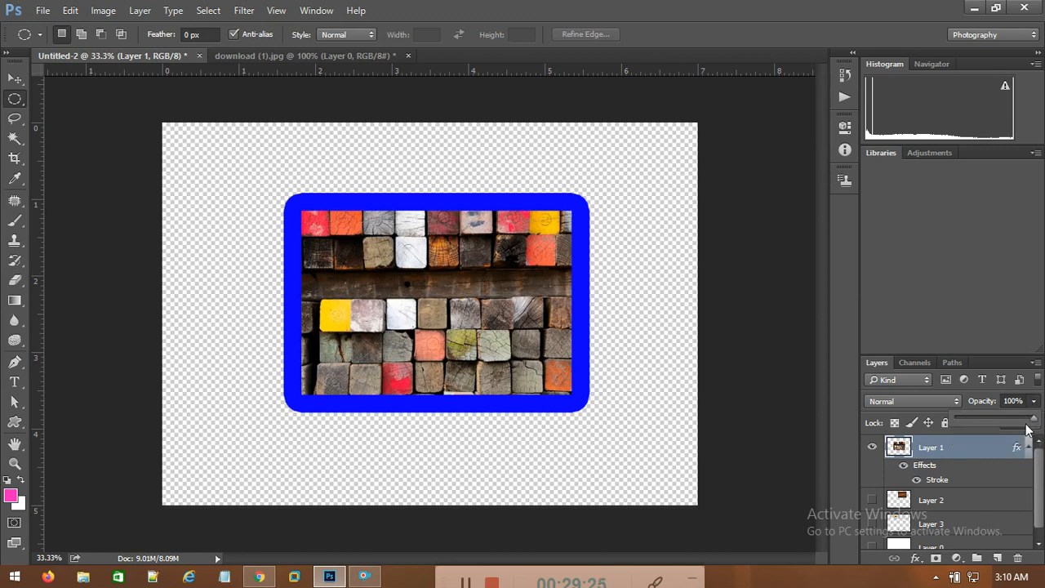
left_click_drag(1035, 422, 972, 420)
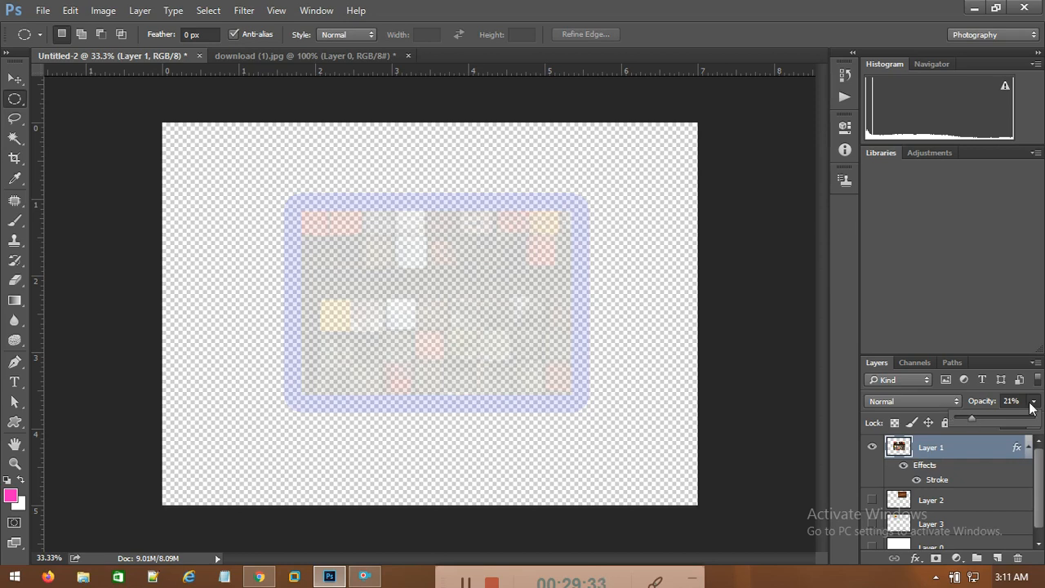
left_click_drag(971, 418, 1037, 419)
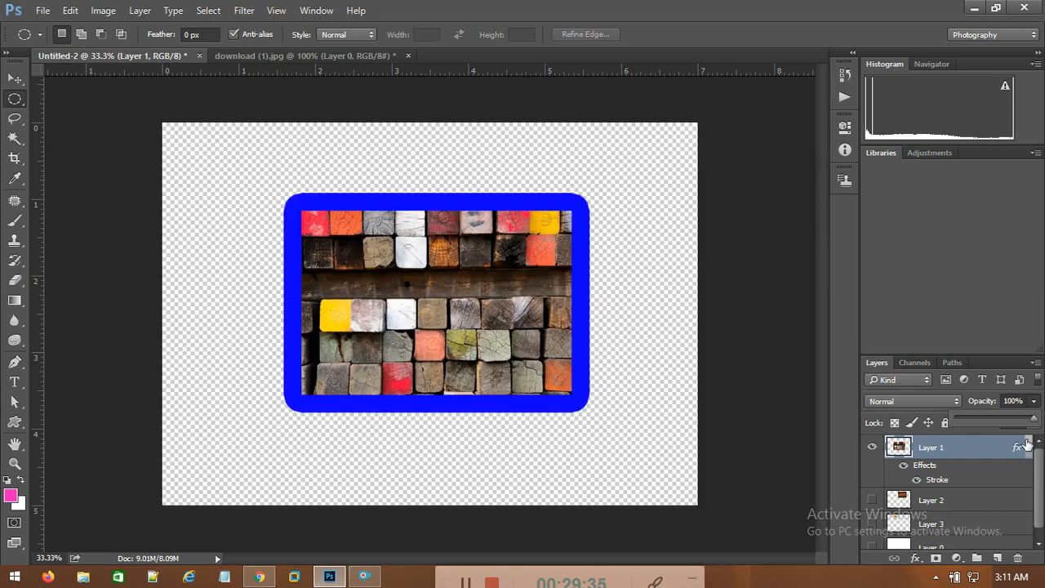
Step: Create a new document of 910 by 819 pixels at 240 pixels per inch with a white background
left_click(721, 335)
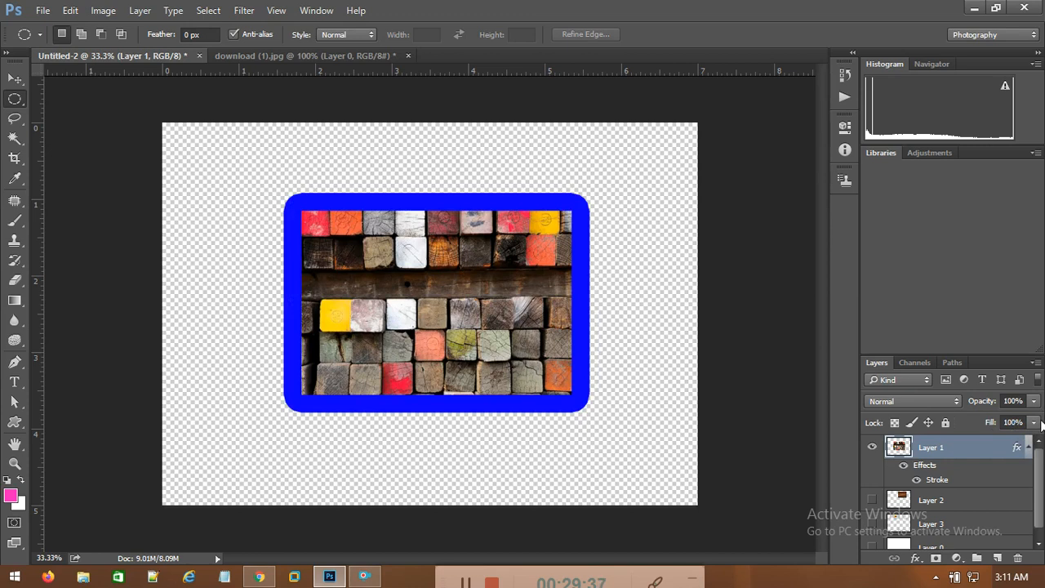
left_click(43, 9)
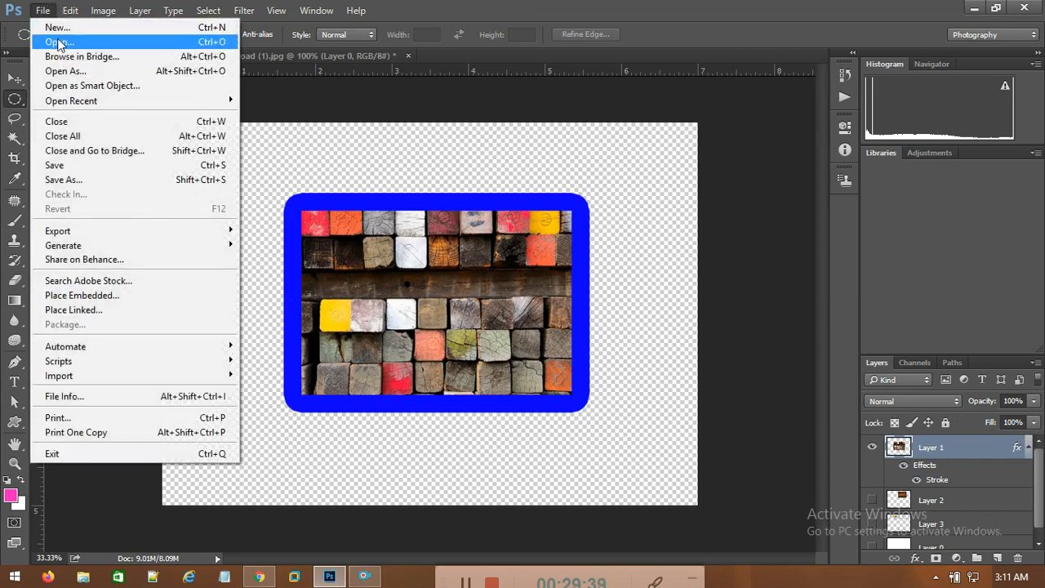
left_click(57, 28)
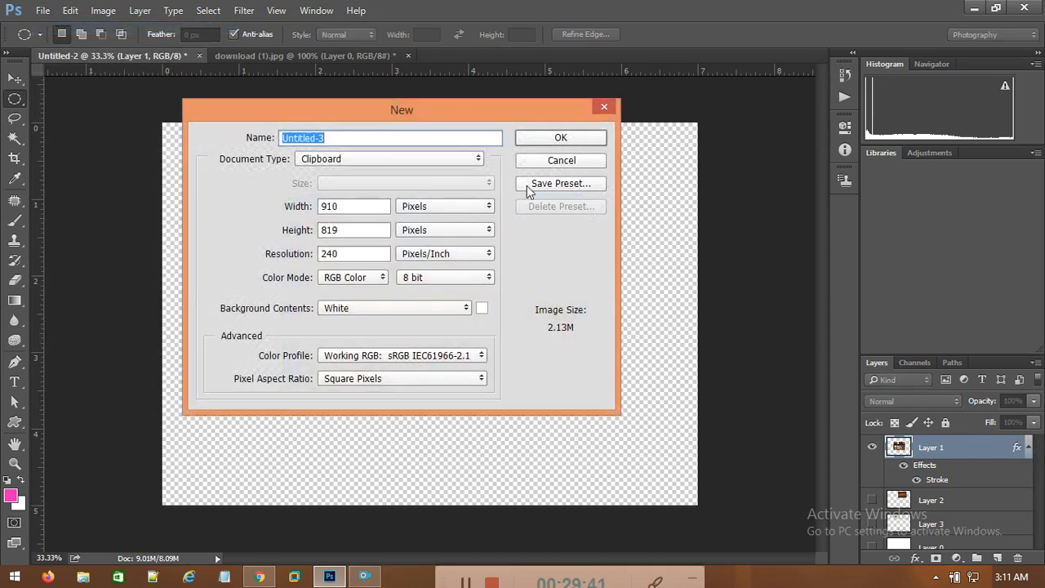
left_click(561, 139)
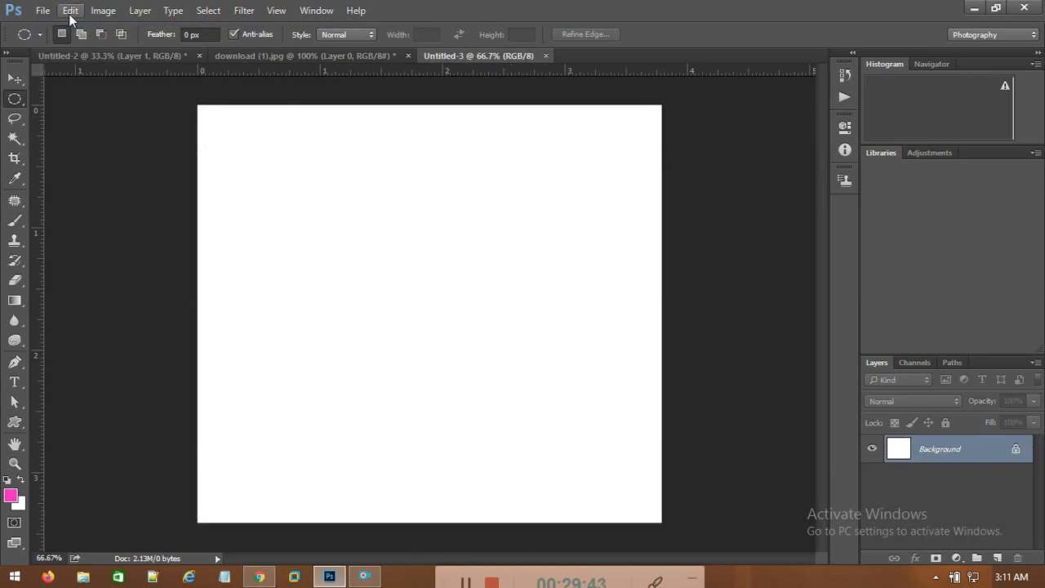
Step: Open the picture cloud.jpg from the photo folder
left_click(45, 11)
left_click(73, 42)
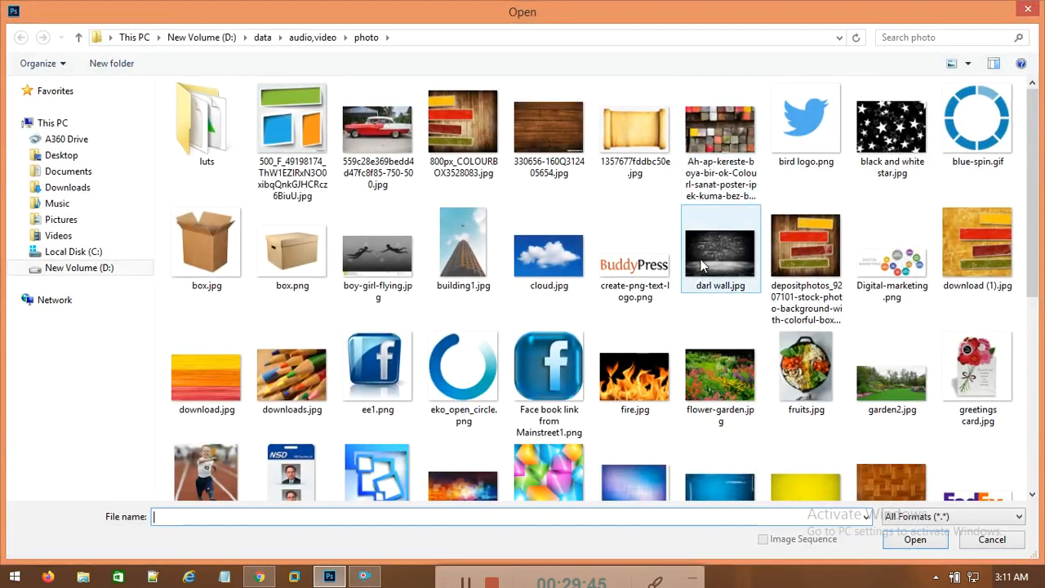
double_click(539, 253)
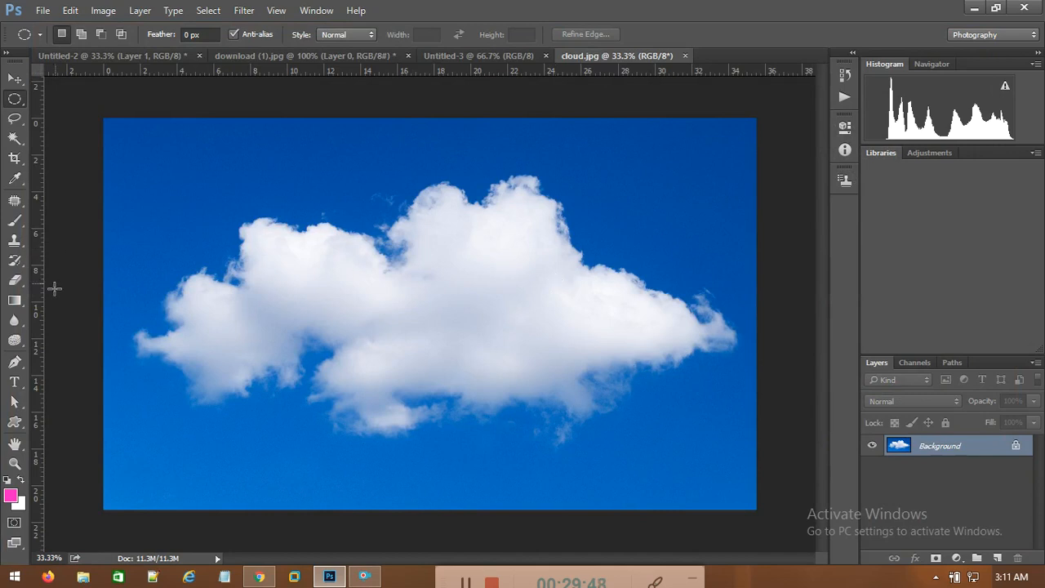
Step: Add the pink text "DATACOM INSTITUTE" on the cloud picture with the Type tool
left_click(13, 382)
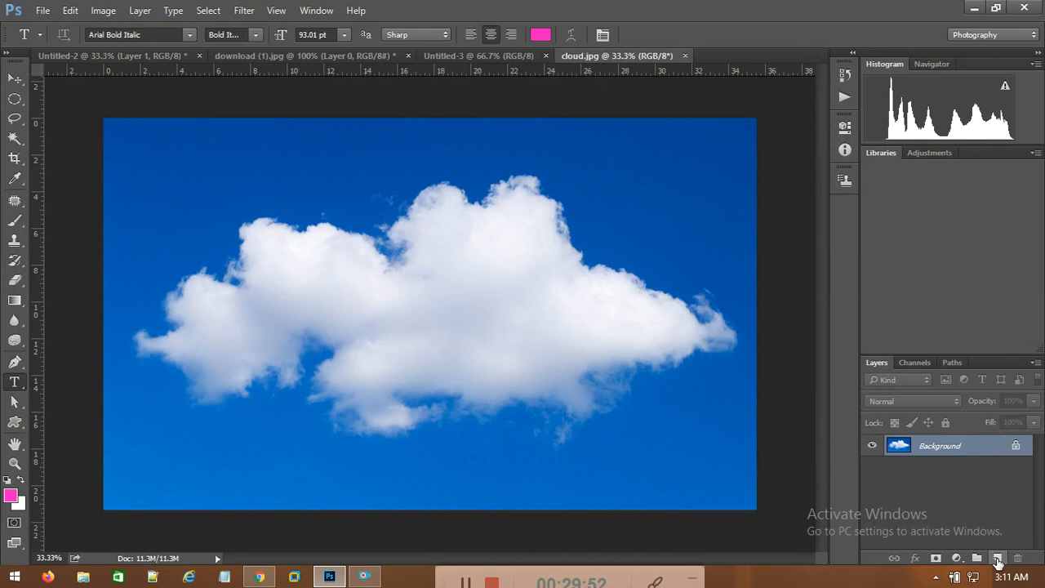
left_click(152, 307)
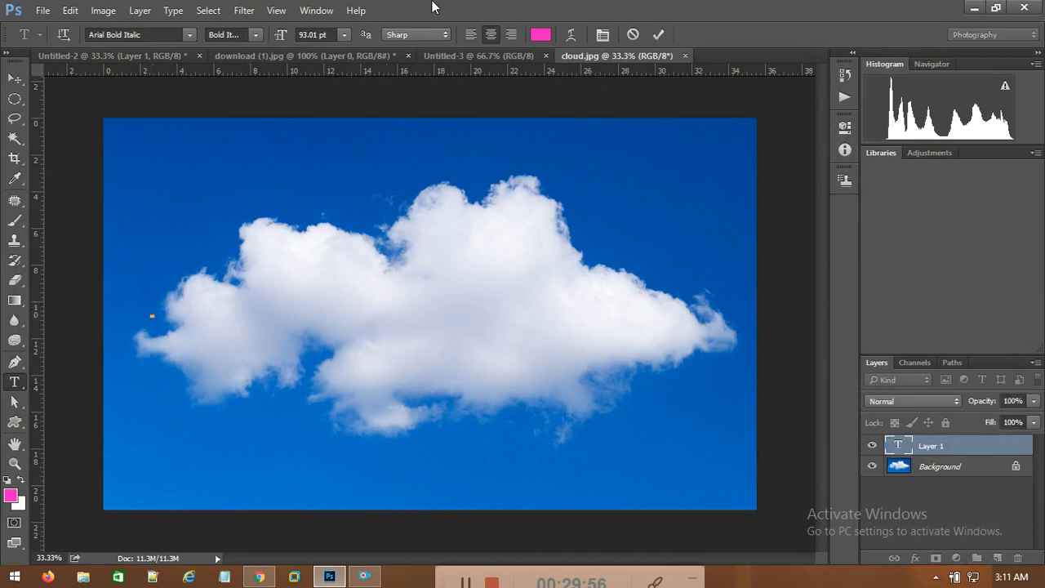
type("DATACOM")
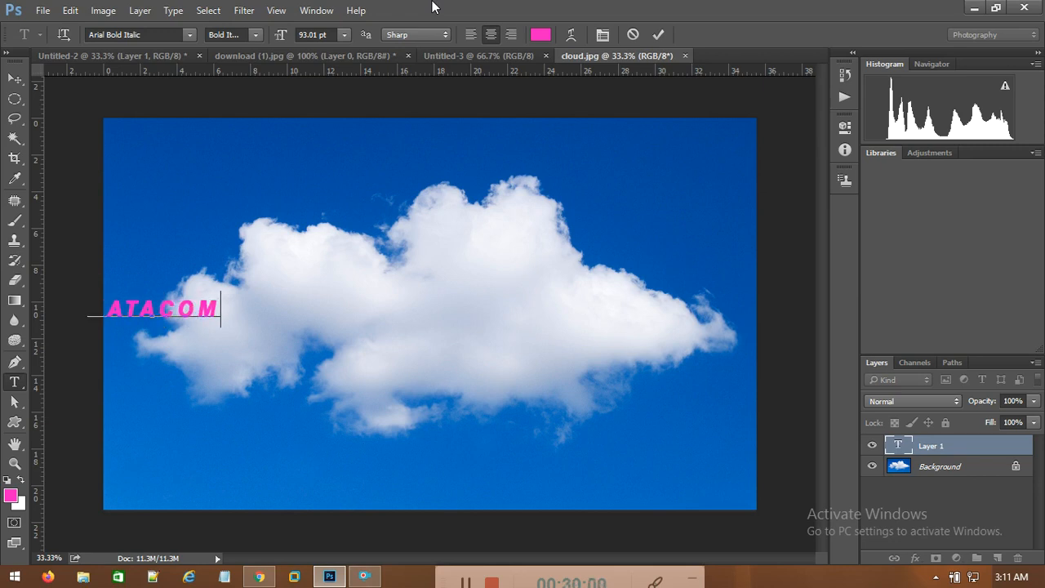
type(" INSTITUTE")
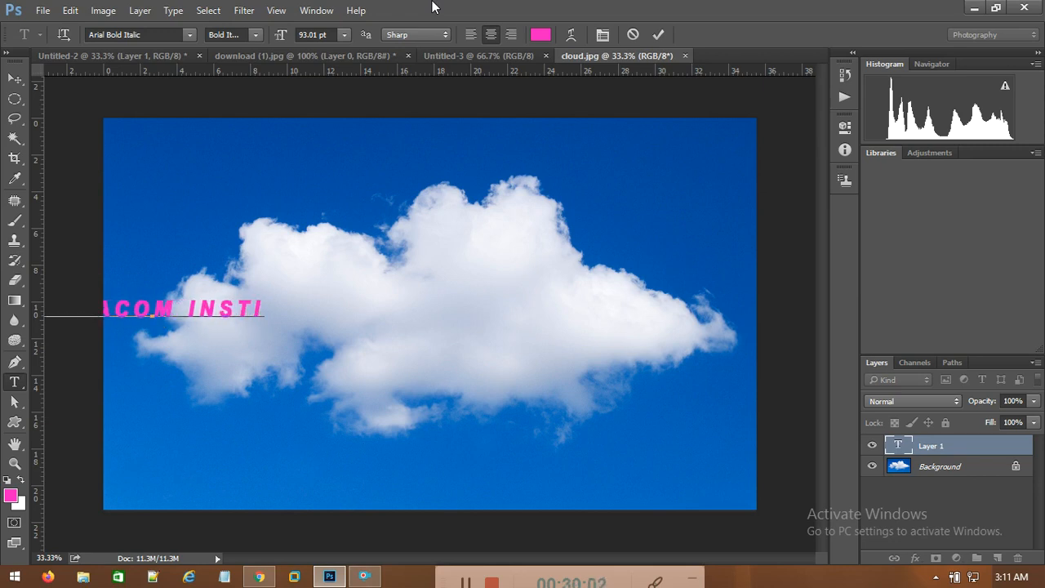
Step: Move the text over the middle of the cloud, stretch it to about 207% width and 414% height, and apply the transformation
left_click(9, 81)
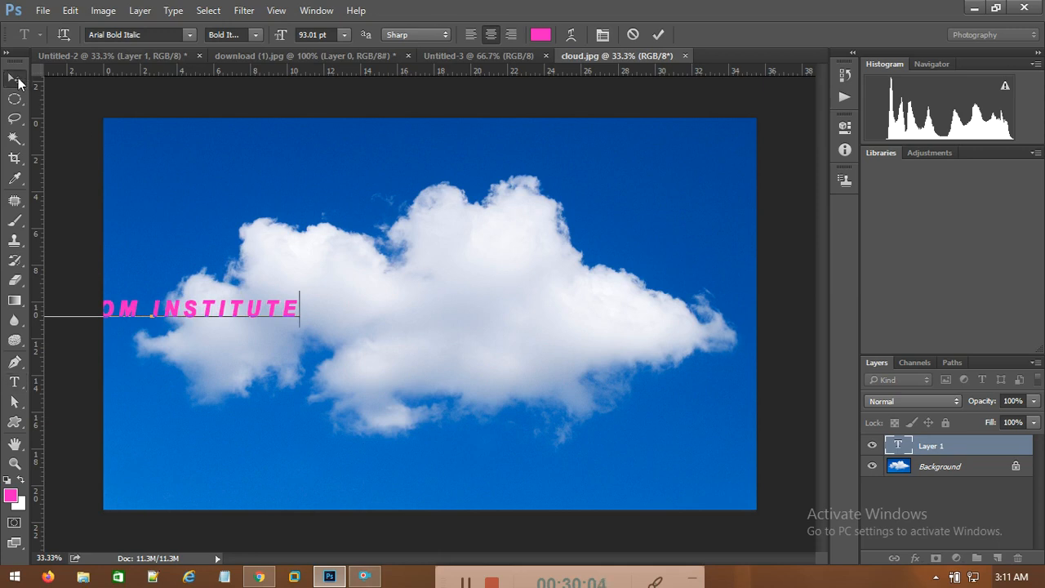
left_click_drag(281, 284, 689, 409)
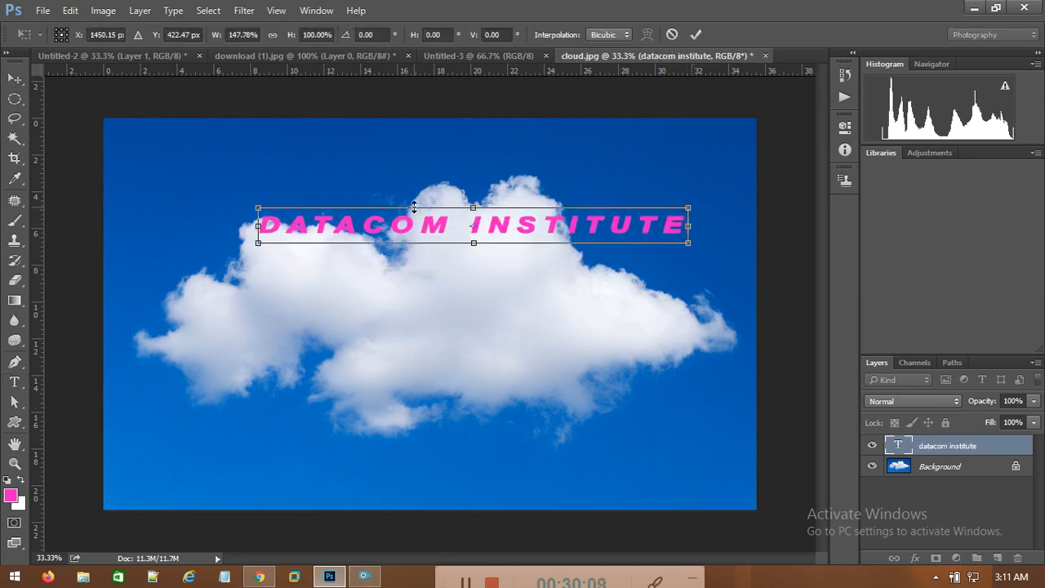
left_click_drag(471, 243, 467, 341)
left_click_drag(470, 374, 471, 356)
left_click_drag(259, 283, 132, 282)
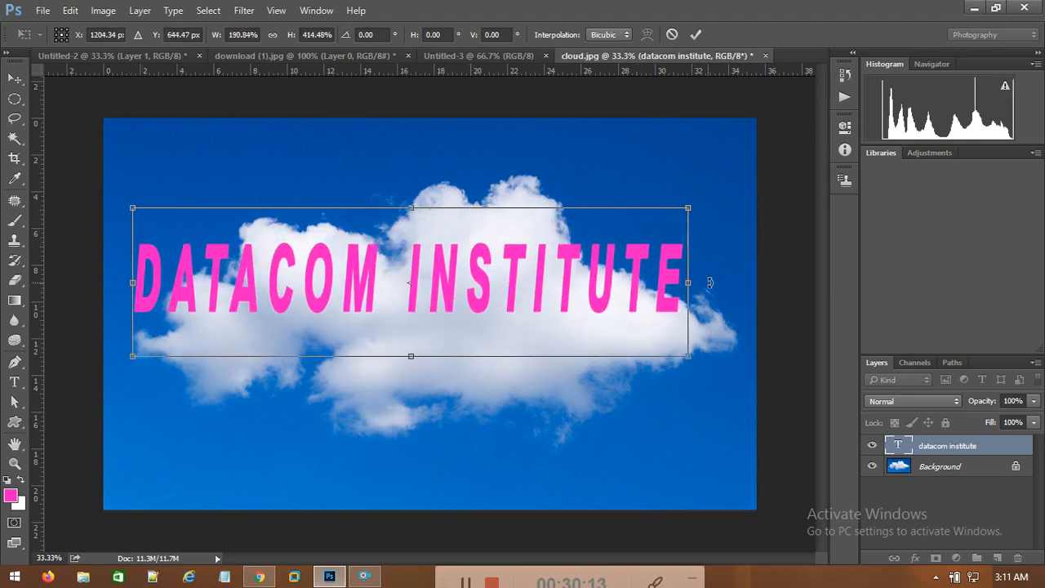
left_click_drag(688, 283, 727, 282)
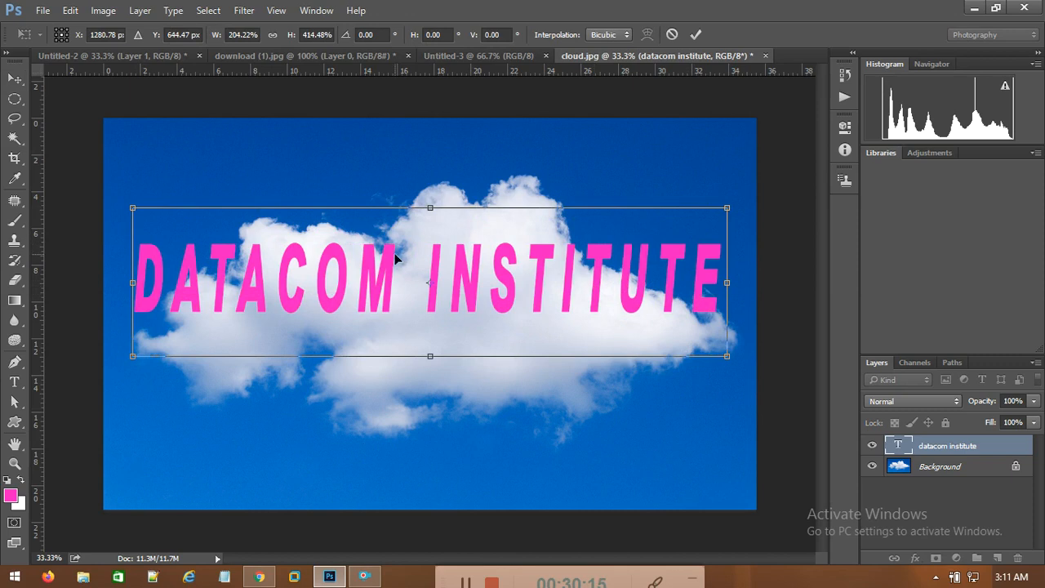
left_click_drag(133, 282, 125, 283)
left_click_drag(394, 280, 397, 305)
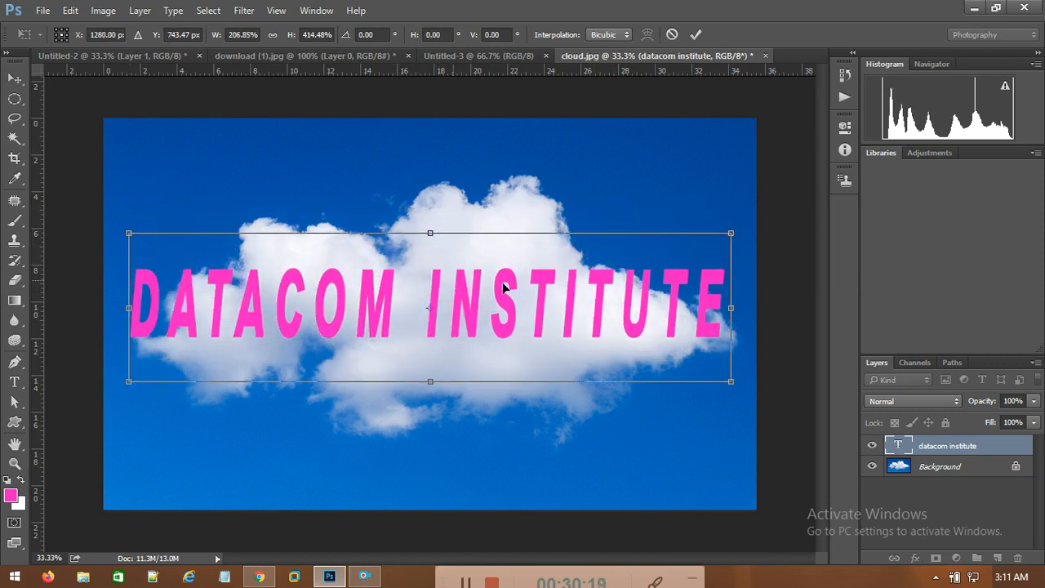
left_click(15, 99)
left_click(499, 223)
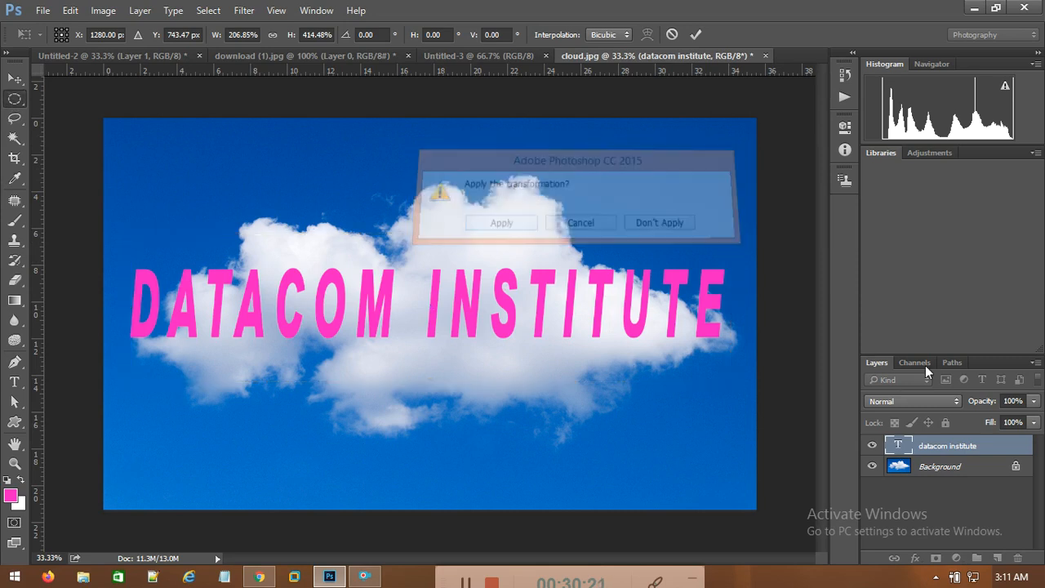
Step: Add a Bevel & Emboss layer style to the text layer with a smooth inner bevel and a depth of 317%
right_click(960, 448)
left_click(723, 116)
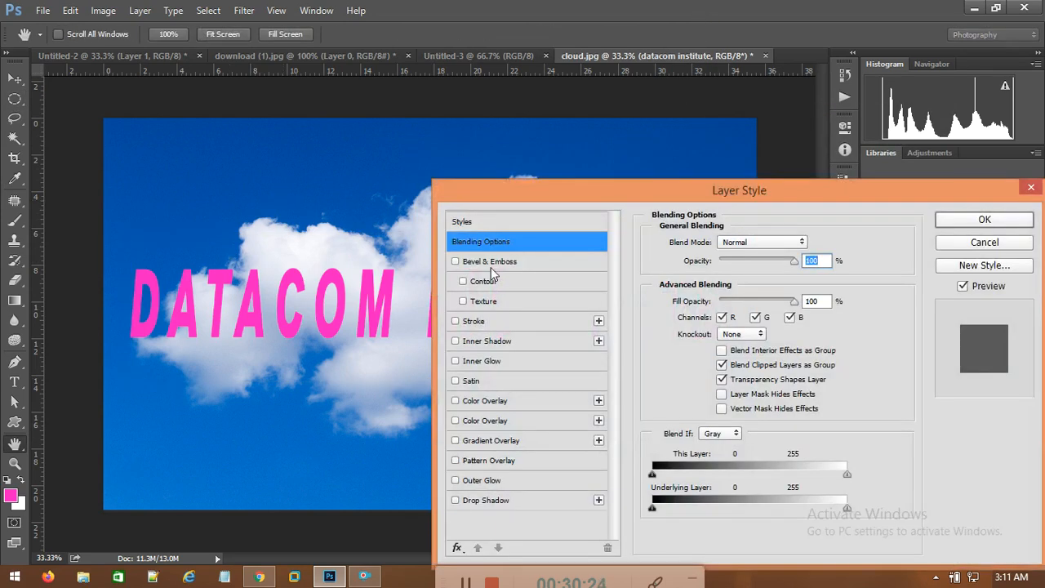
left_click(494, 263)
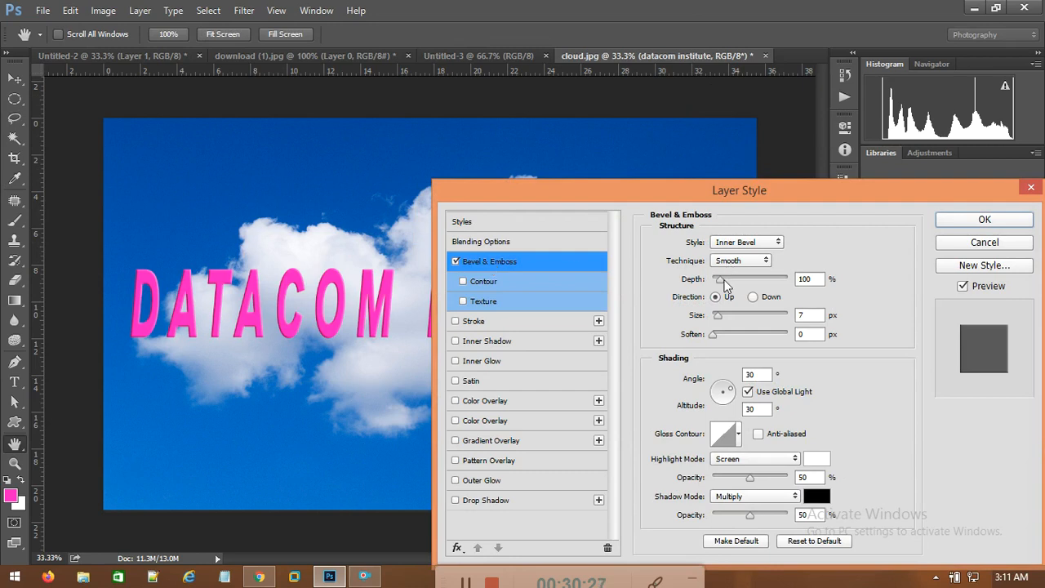
left_click_drag(722, 283, 737, 282)
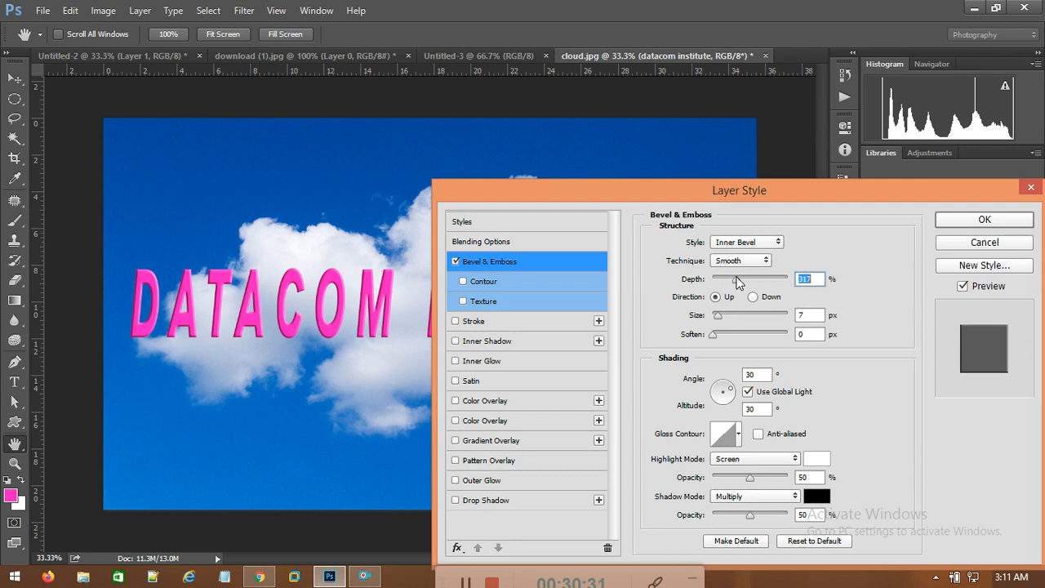
left_click(984, 220)
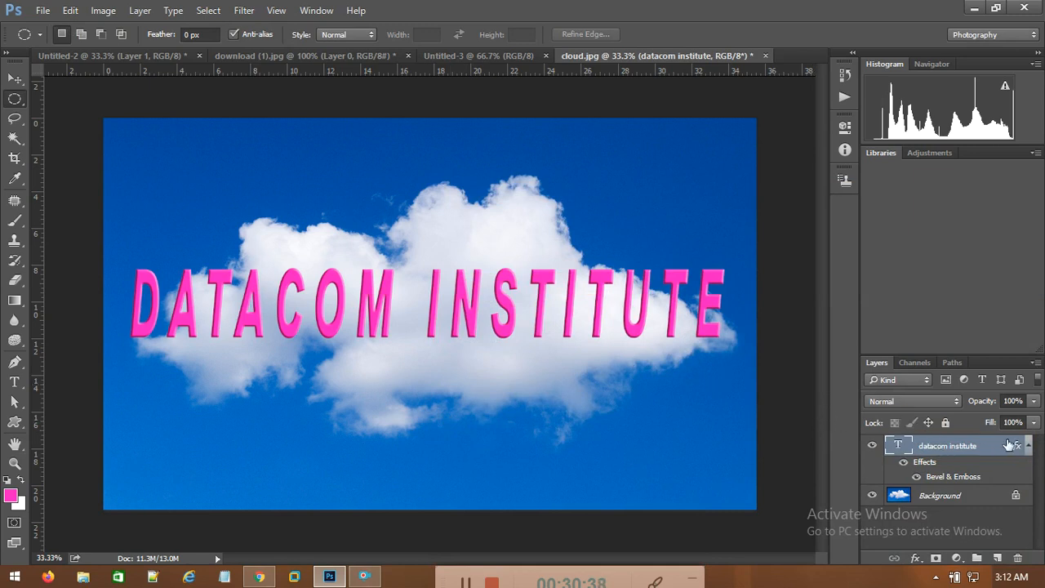
Step: Lower the fill of the bevelled text layer to 34% and on to 0%
left_click(1033, 423)
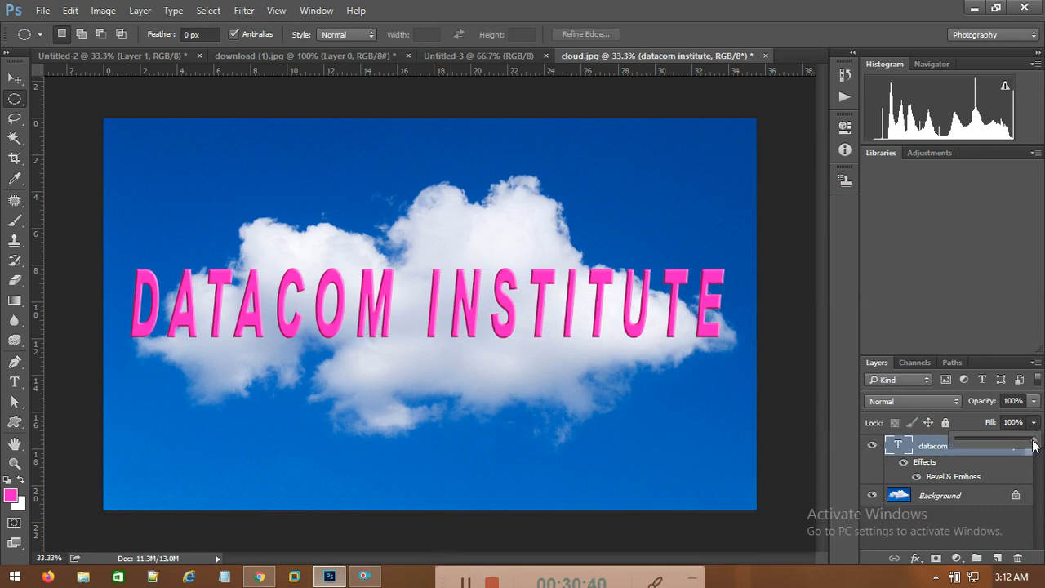
left_click_drag(1033, 440, 983, 440)
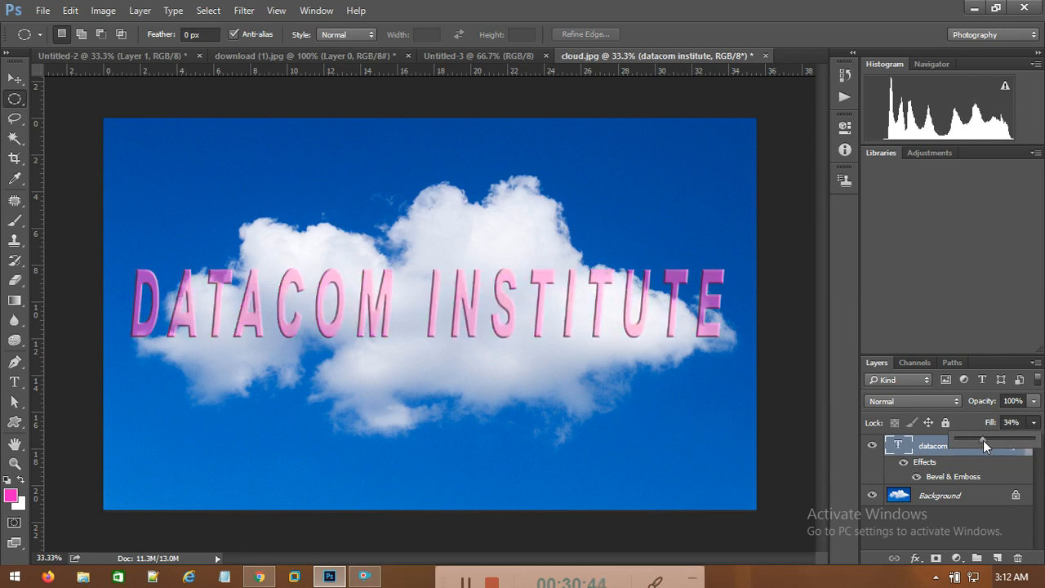
left_click_drag(983, 440, 908, 440)
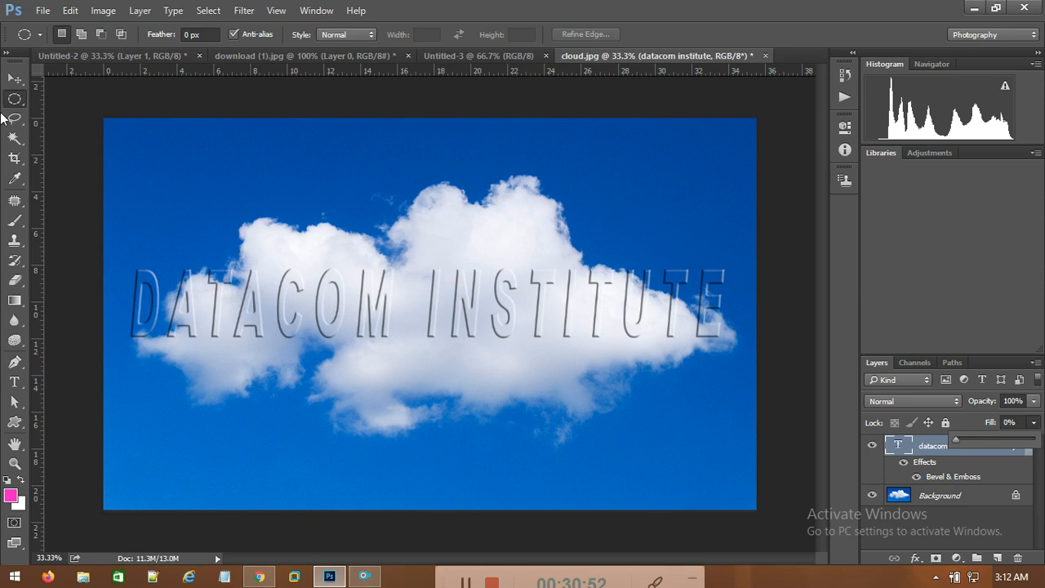
Step: Move the embossed text around the picture over sky and cloud, and leave it across the upper part of the cloud
left_click(15, 78)
left_click_drag(438, 313, 430, 167)
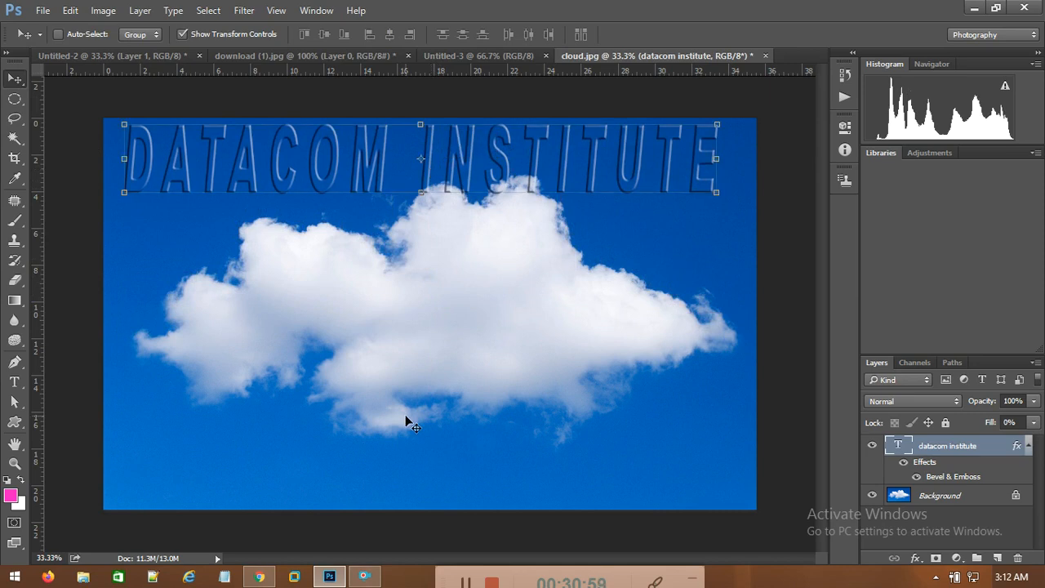
left_click_drag(534, 182, 570, 306)
left_click_drag(446, 295, 468, 402)
left_click_drag(542, 412, 544, 463)
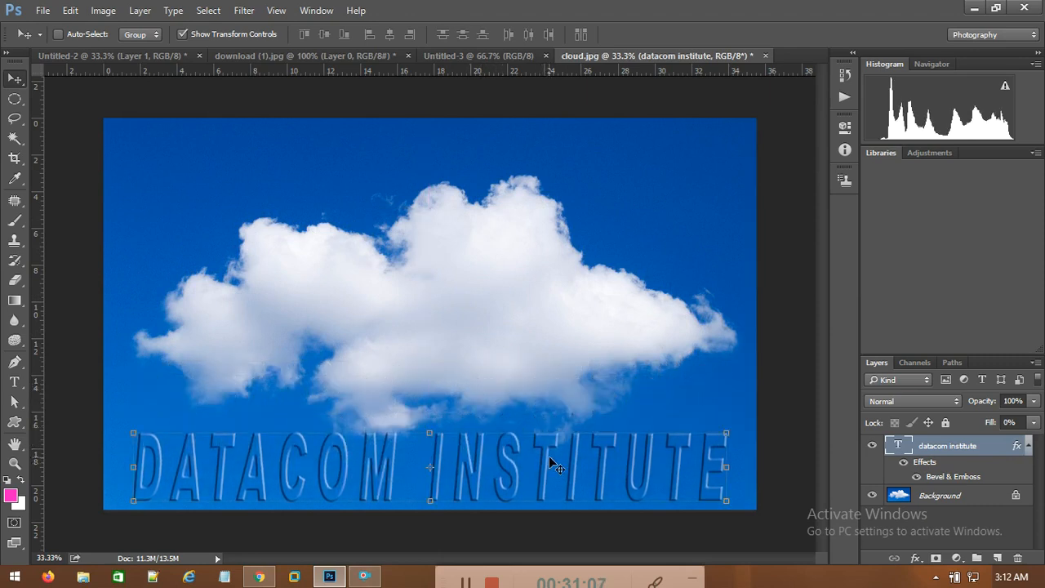
left_click_drag(550, 457, 563, 204)
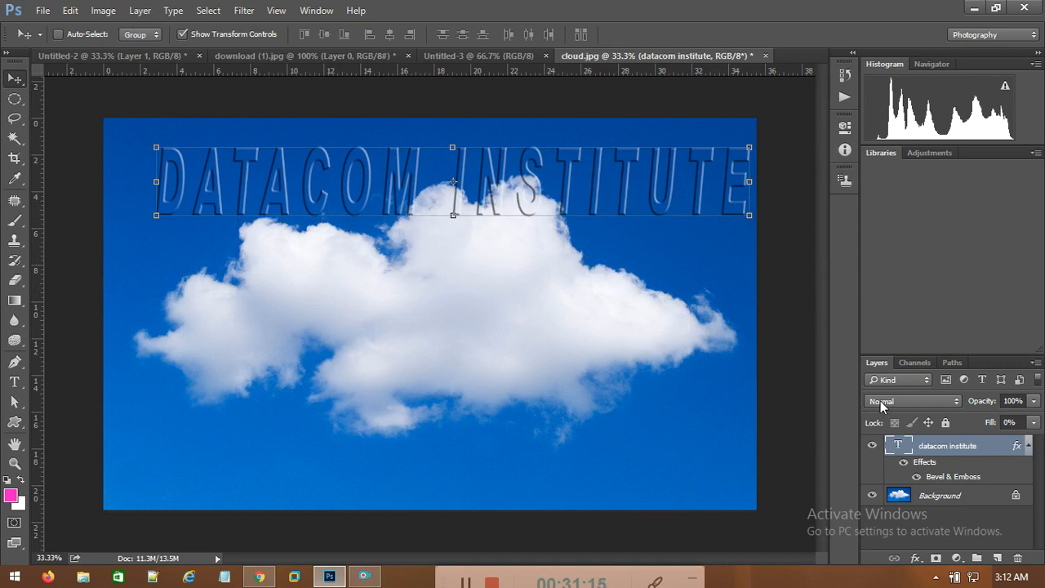
left_click(14, 99)
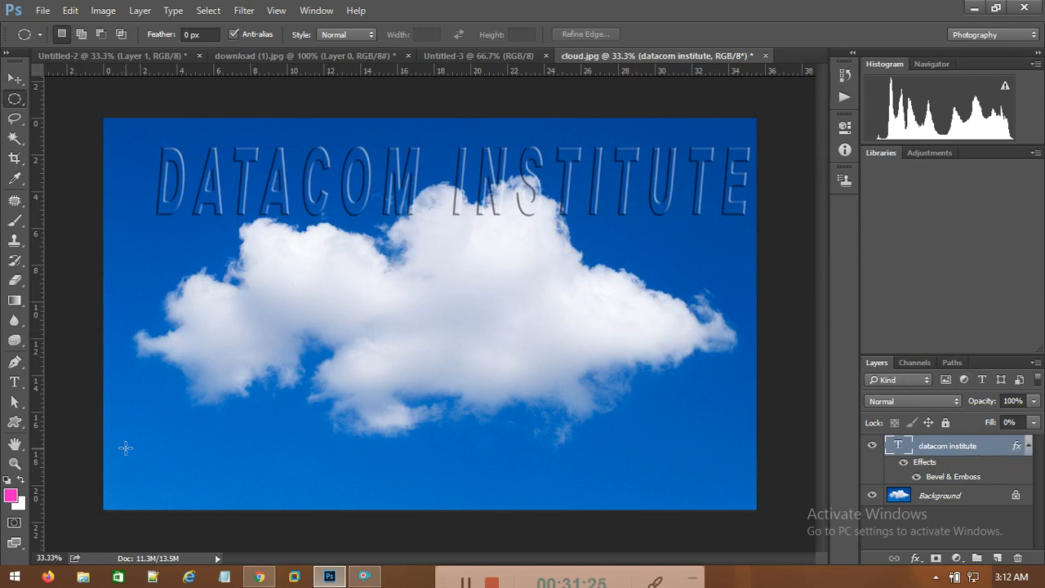
Step: Examine the list of blend modes available for the text layer, leaving it on Normal
left_click(929, 403)
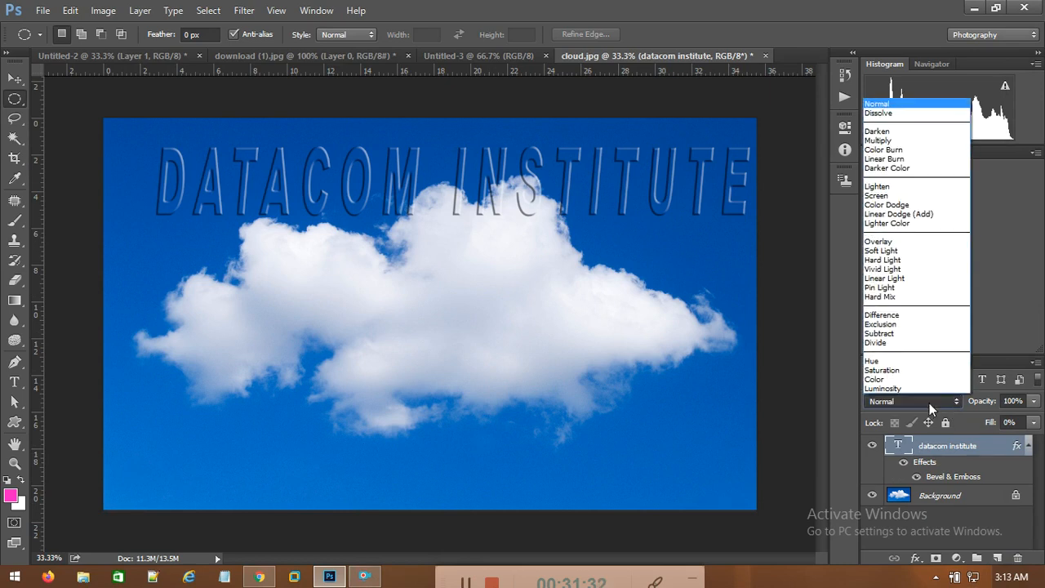
left_click(929, 403)
left_click(948, 400)
left_click(948, 400)
left_click(948, 400)
left_click(948, 400)
left_click(948, 400)
left_click(831, 450)
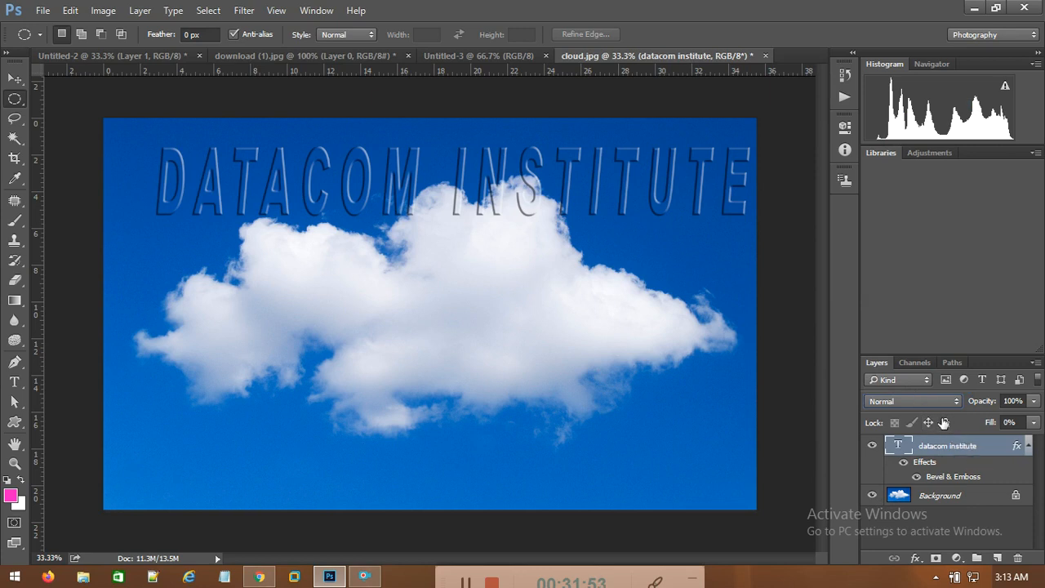
Step: Close the Untitled-2 document without saving its changes, and close the blank Untitled-3 document
left_click(335, 57)
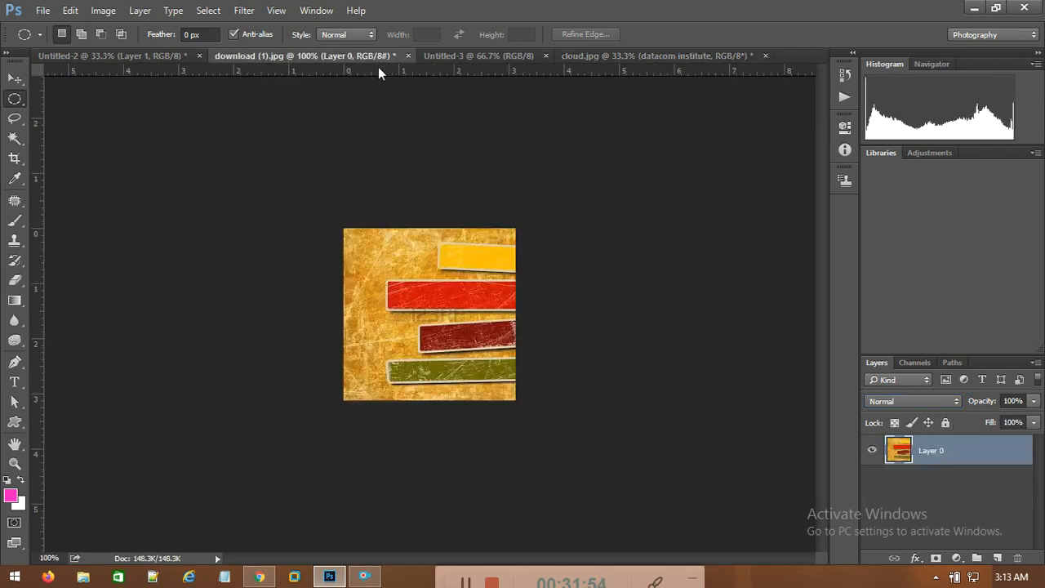
left_click(463, 57)
left_click(148, 59)
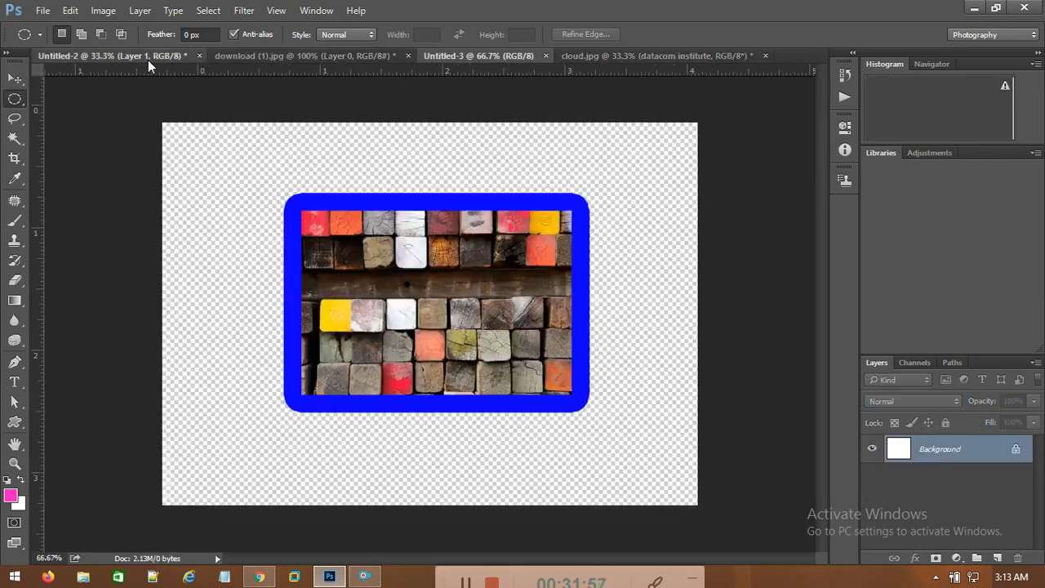
left_click(199, 55)
left_click(548, 223)
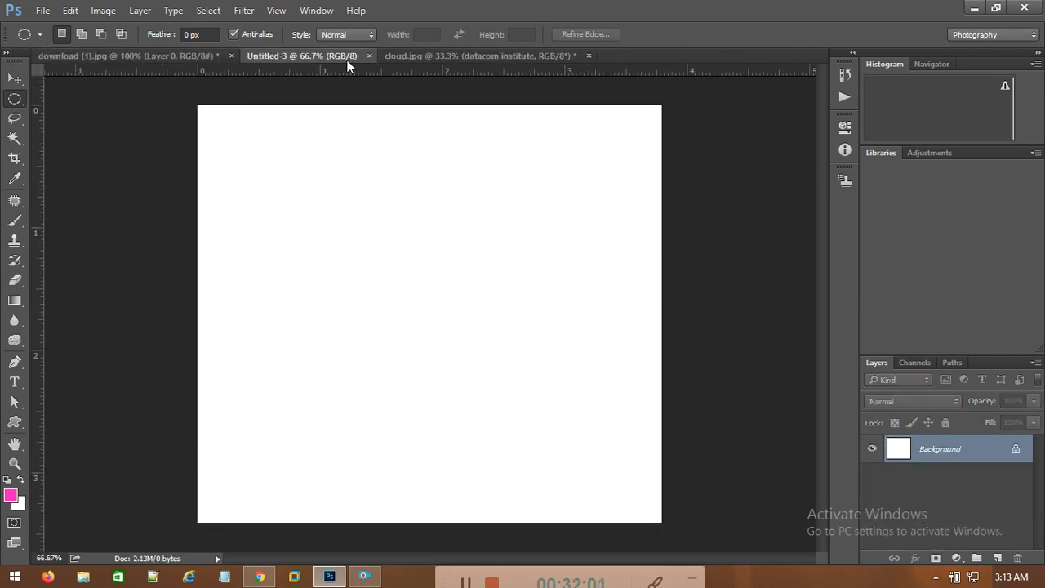
left_click(369, 56)
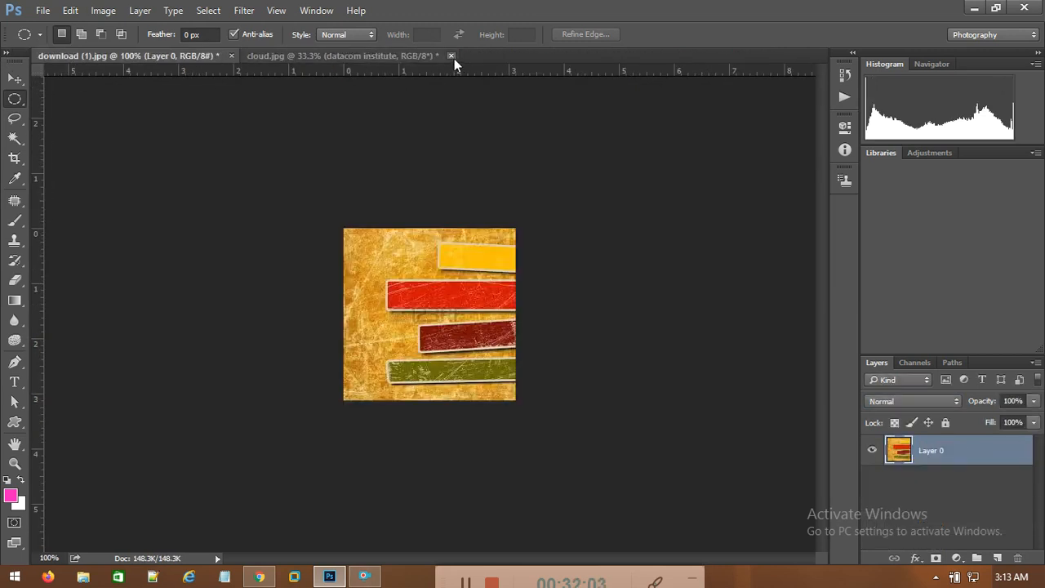
Step: Close cloud.jpg without saving its changes
left_click(276, 58)
left_click(451, 56)
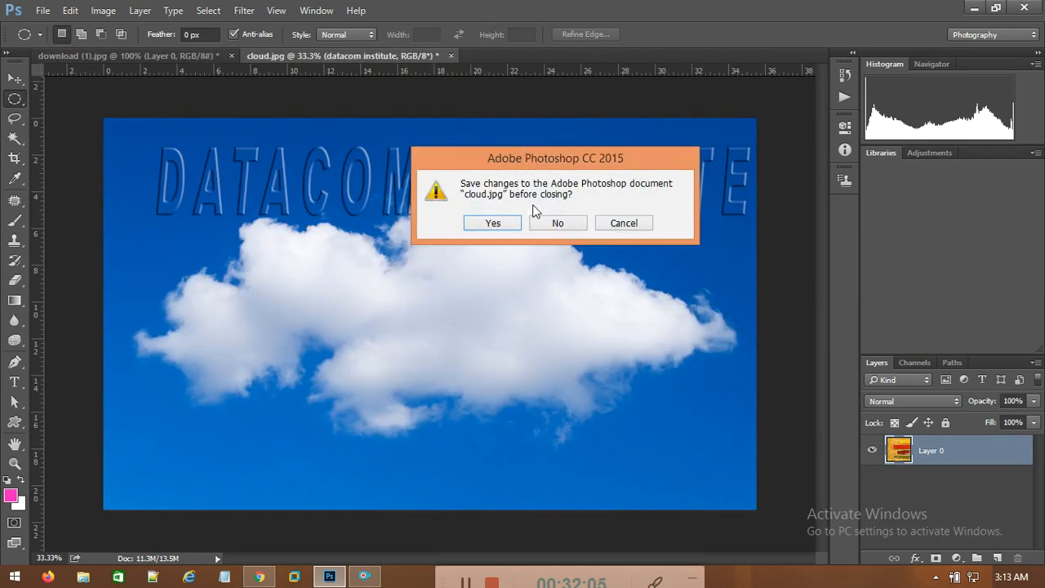
left_click(557, 223)
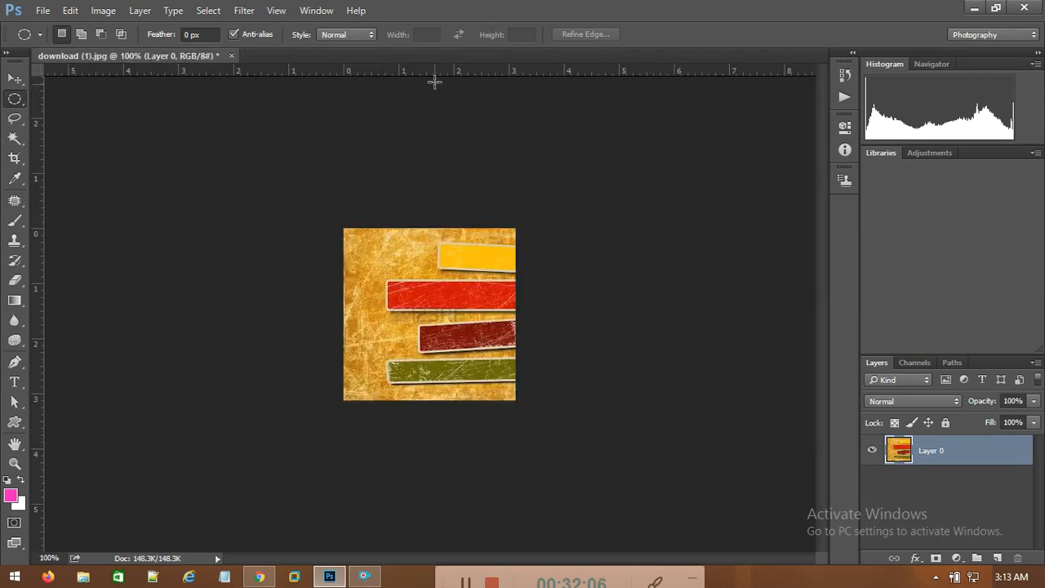
Step: Close the download (1).jpg document without saving its changes
left_click(232, 56)
left_click(557, 223)
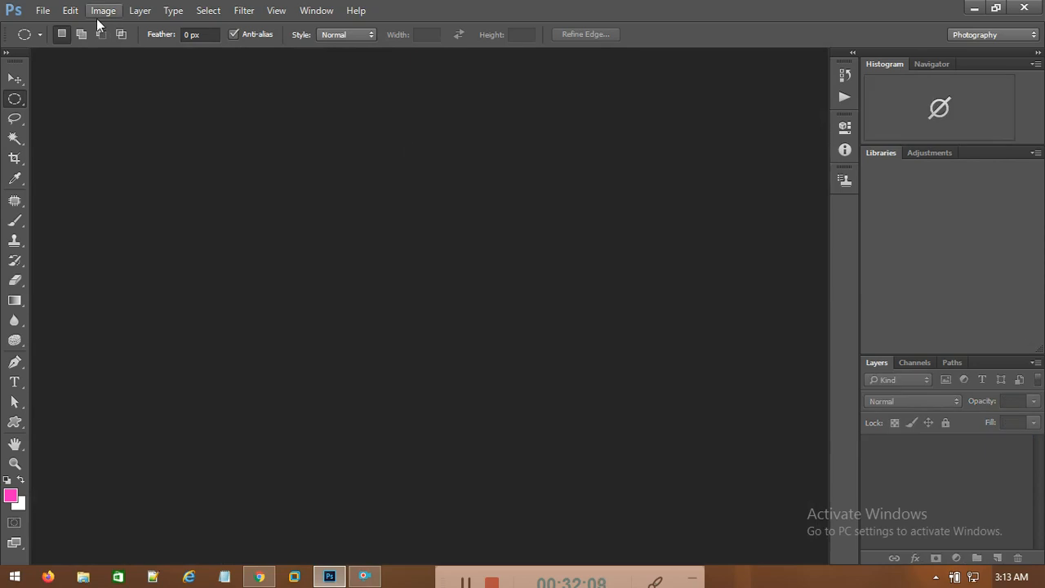
left_click(42, 10)
left_click(74, 31)
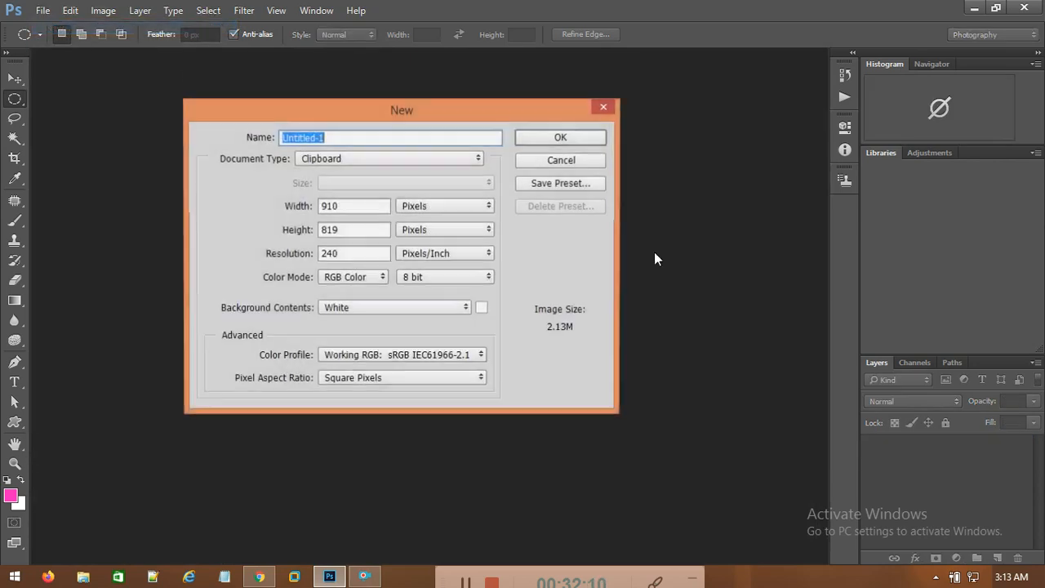
left_click(560, 161)
Step: Open cloud.jpg from the photo folder
left_click(43, 11)
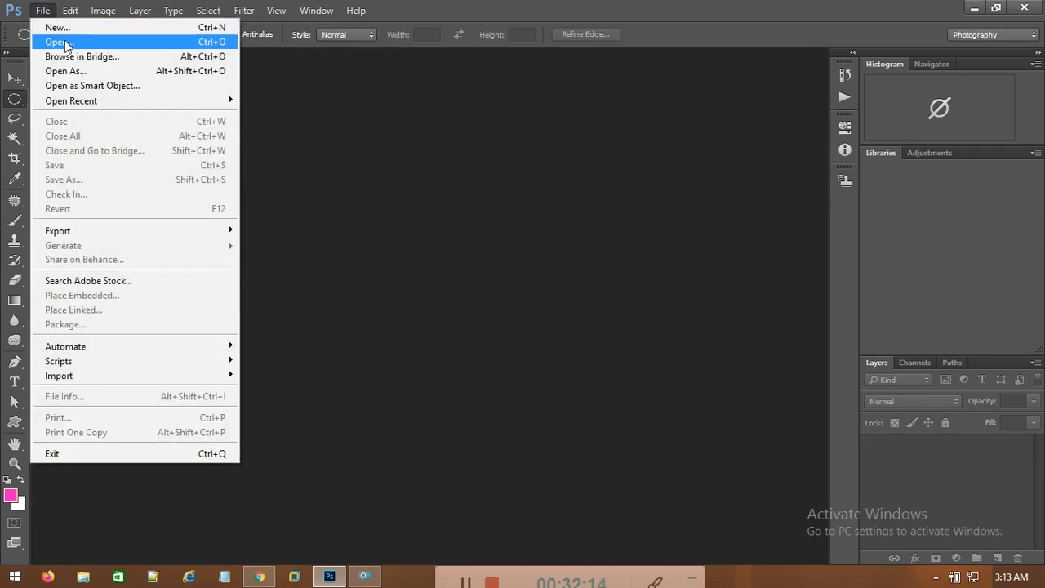
left_click(65, 45)
double_click(546, 252)
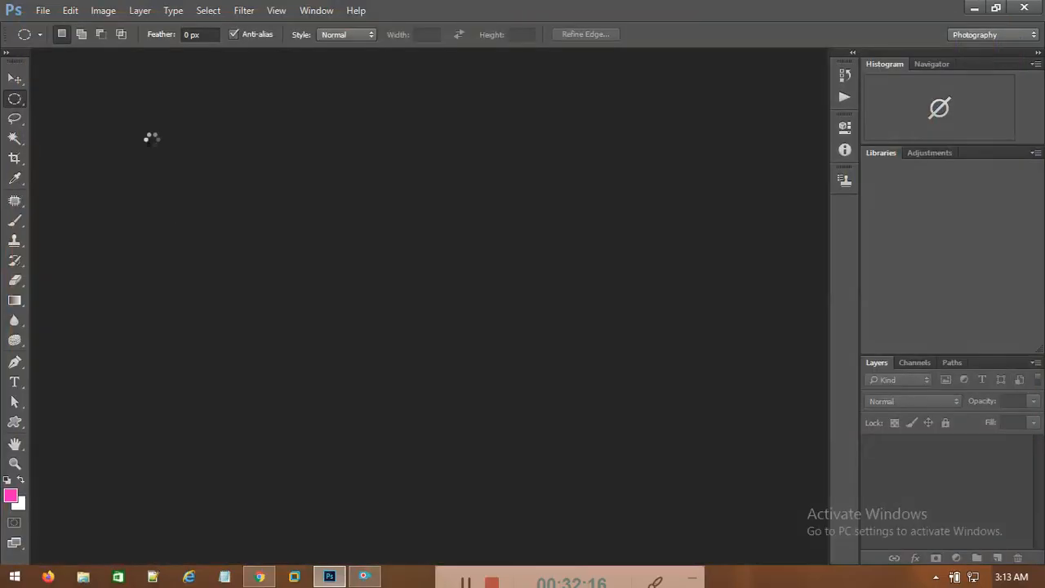
Step: Open vintage-car-1.jpg from the photo folder as a second document
left_click(42, 10)
left_click(69, 45)
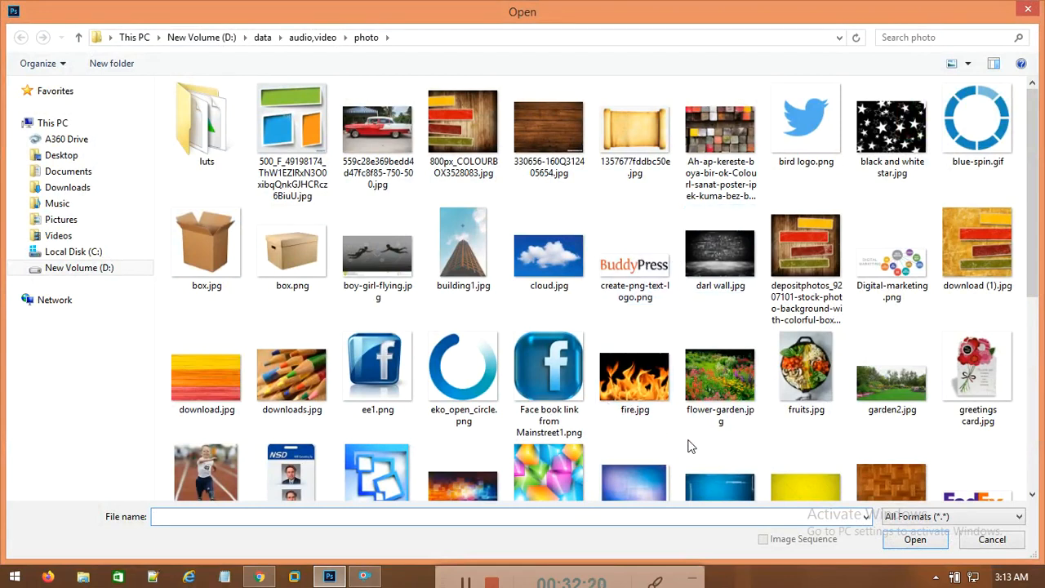
left_click_drag(1036, 245, 1040, 268)
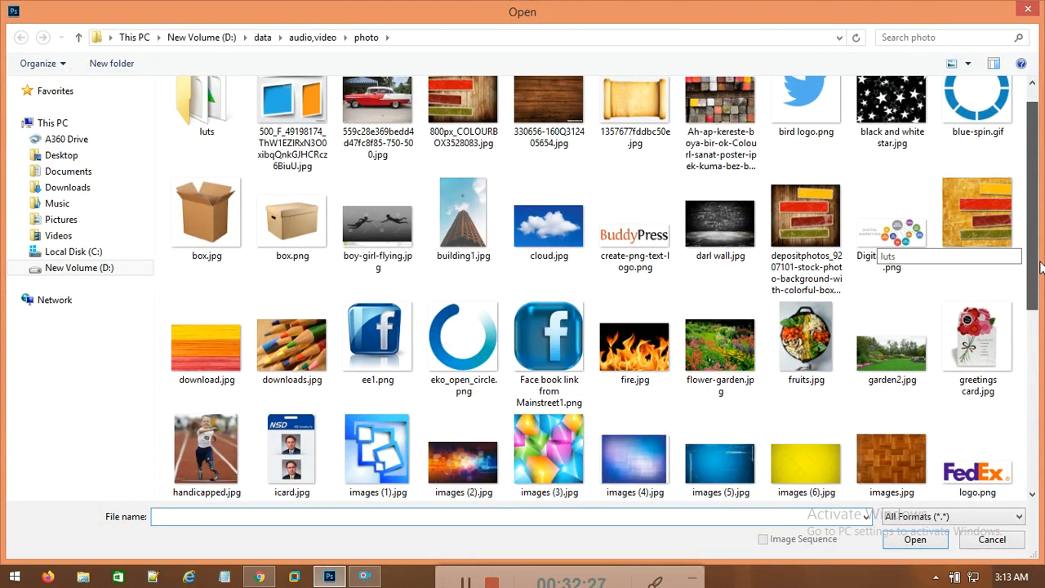
left_click_drag(1040, 268, 1043, 448)
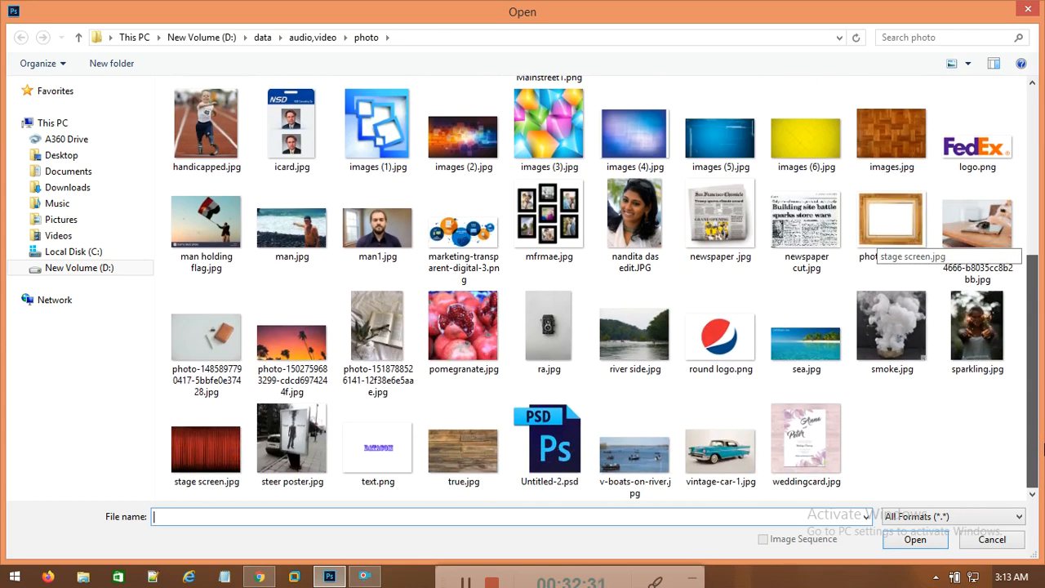
double_click(718, 451)
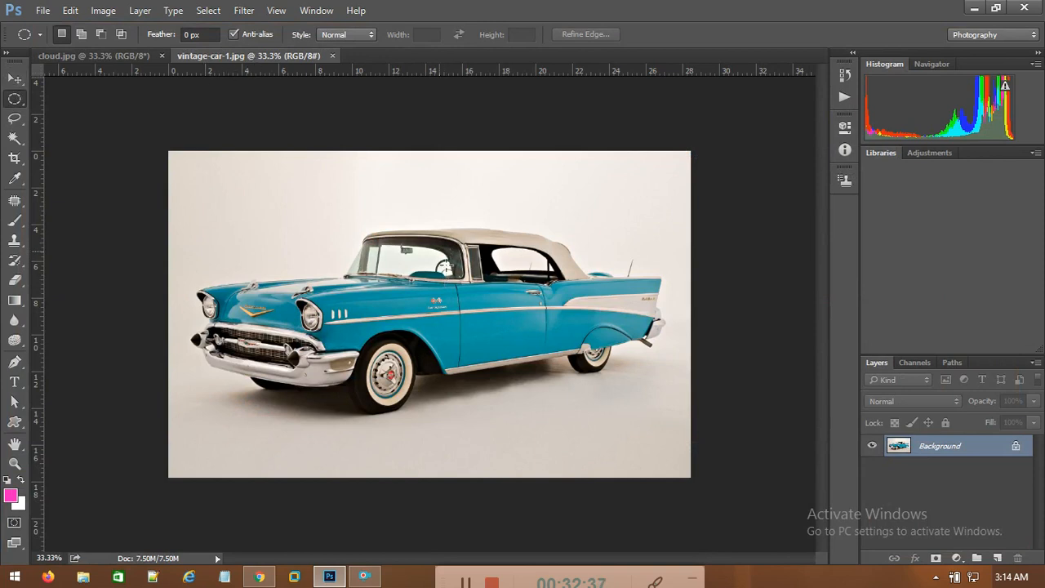
Step: Convert the car picture's Background into a regular layer and move a copy of it into cloud.jpg, over the lower middle of the sky
left_click(15, 79)
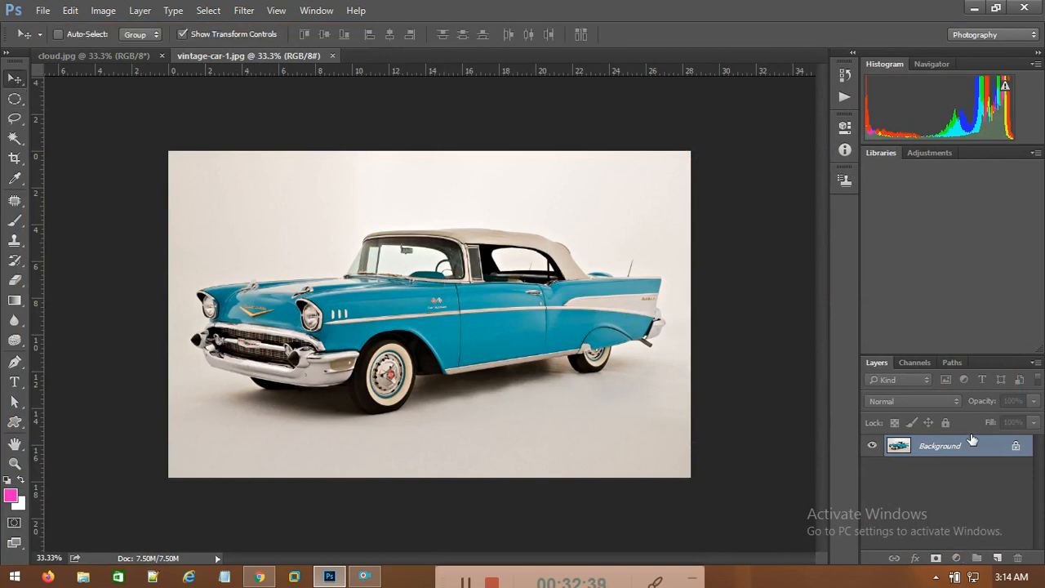
double_click(971, 441)
key("Return")
left_click_drag(514, 228, 514, 307)
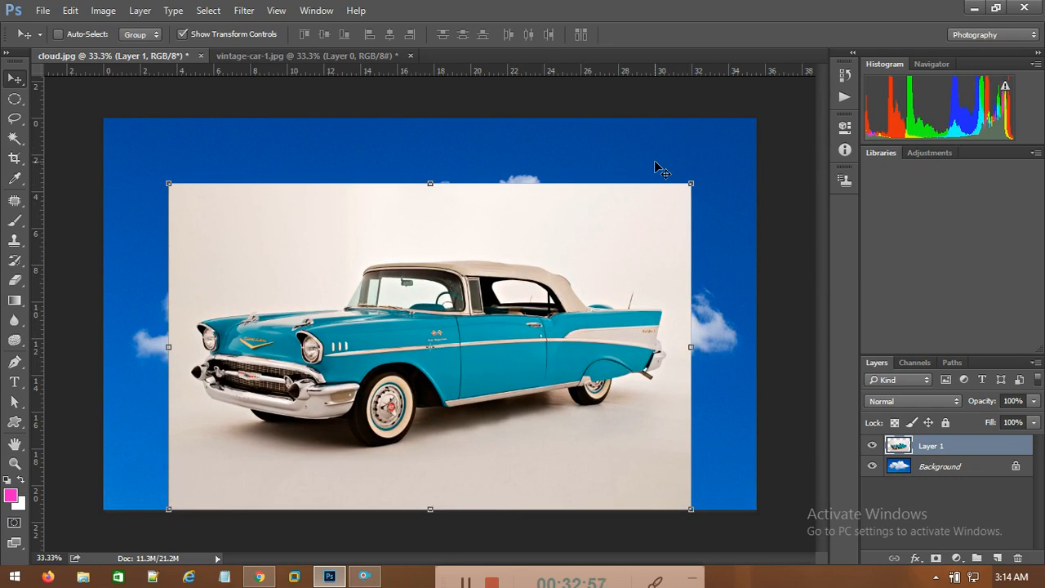
Step: Convert the cloud picture's locked Background into a regular layer beneath the car layer
left_click(916, 401)
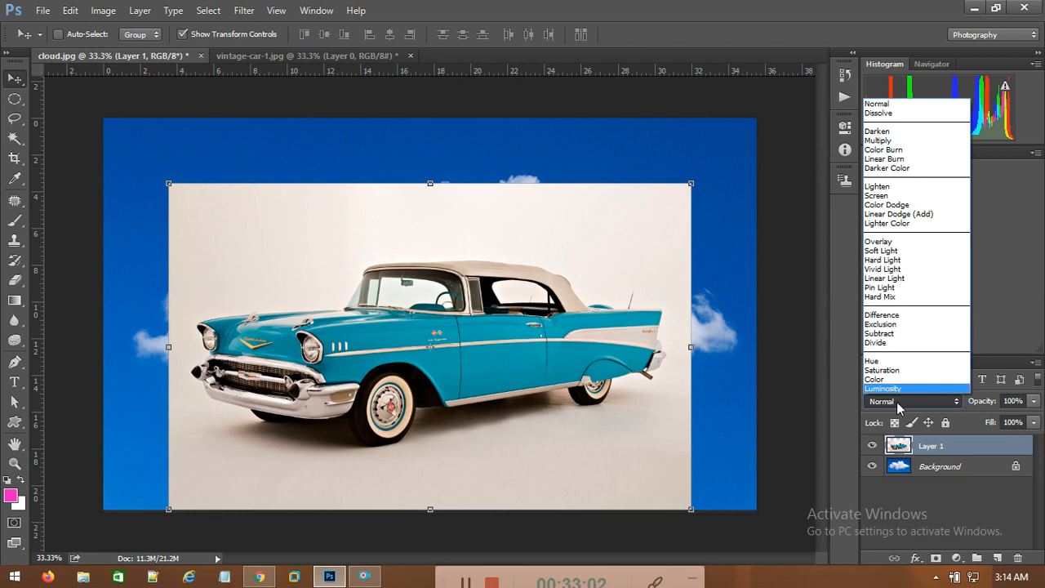
left_click(780, 171)
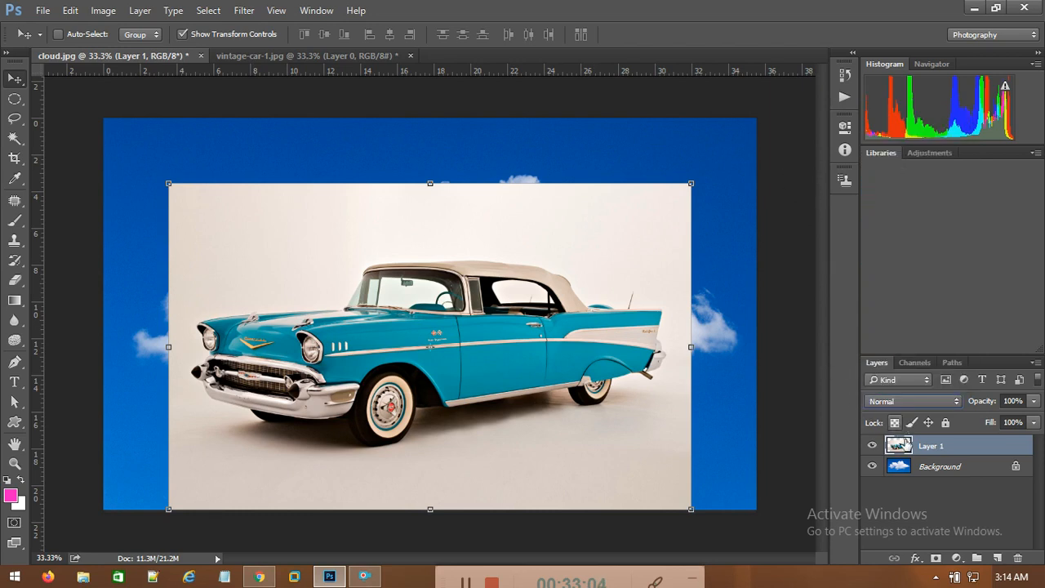
left_click(14, 101)
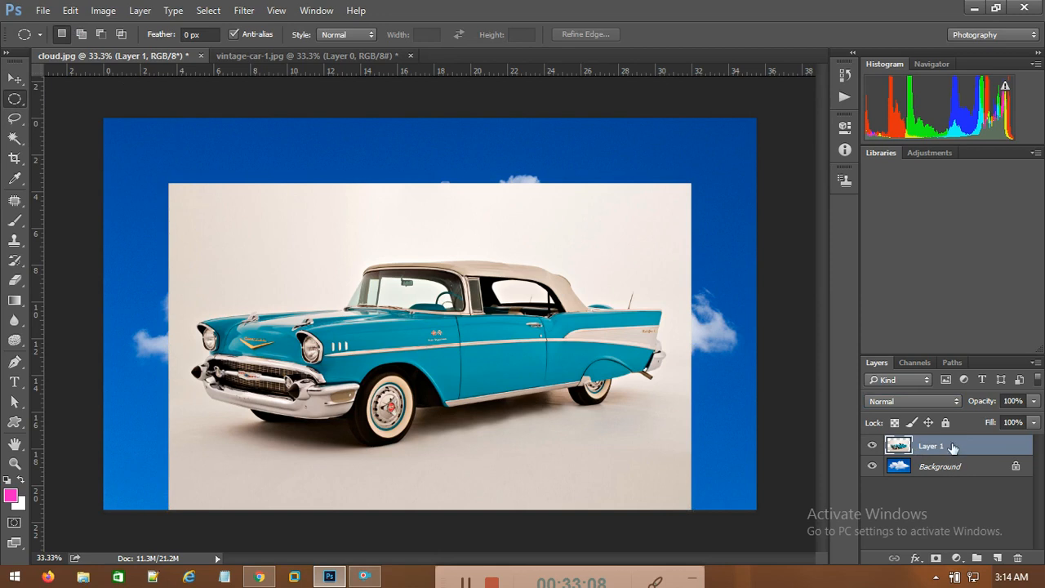
double_click(939, 466)
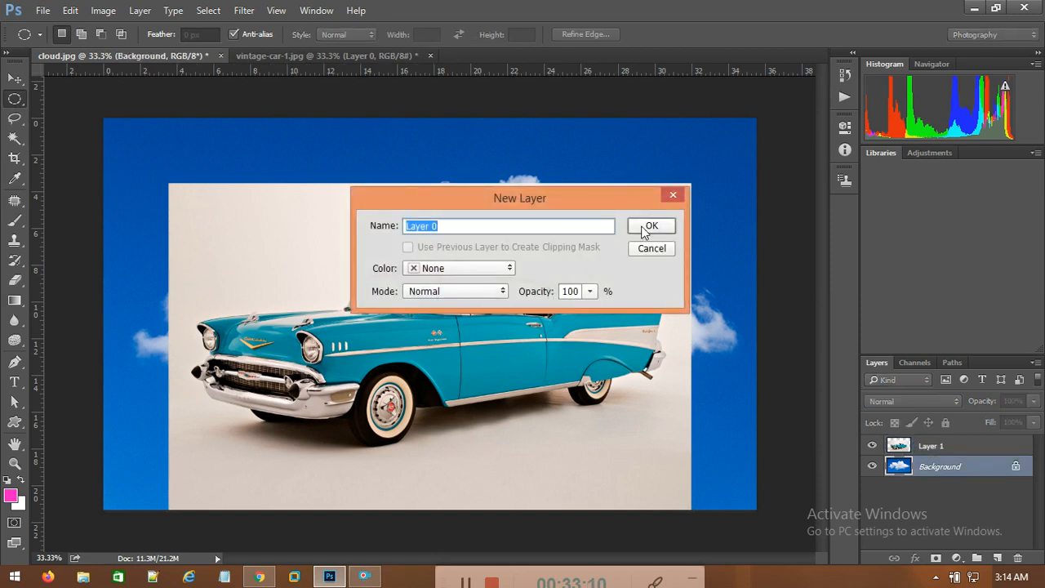
left_click(656, 226)
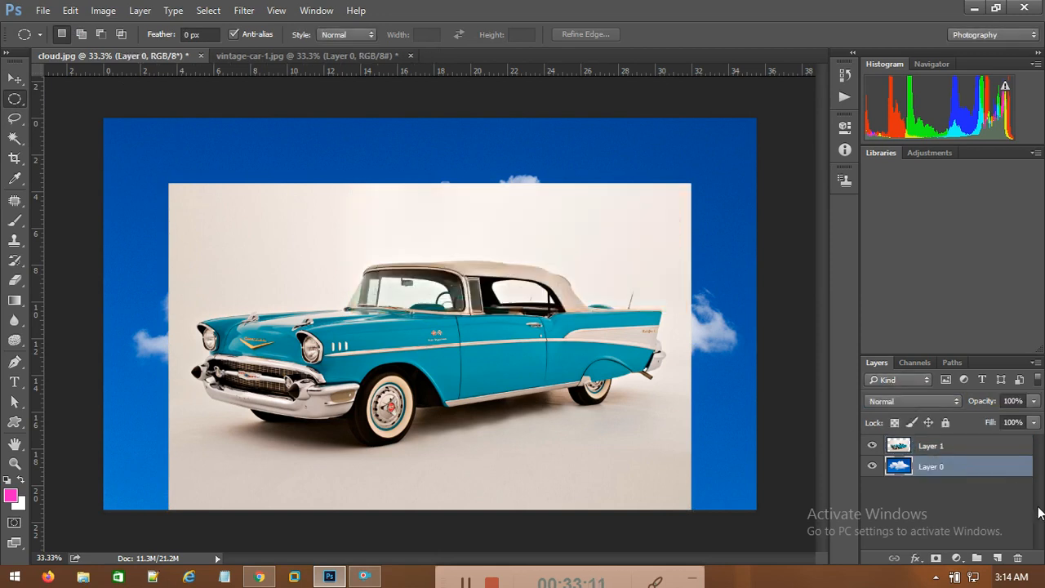
Step: Try the Dissolve and Darken blend modes on the car layer
left_click(933, 446)
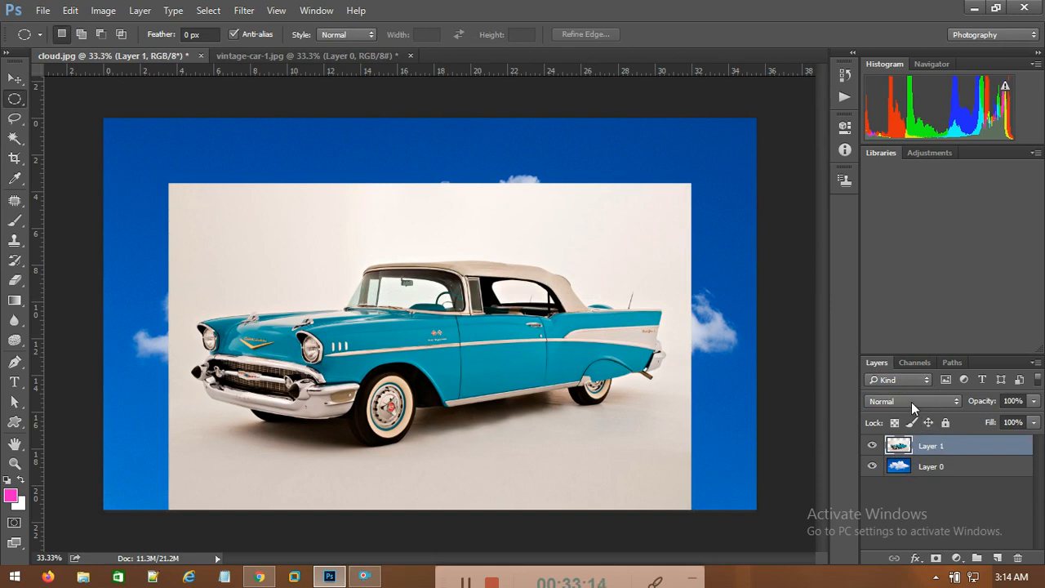
left_click(911, 402)
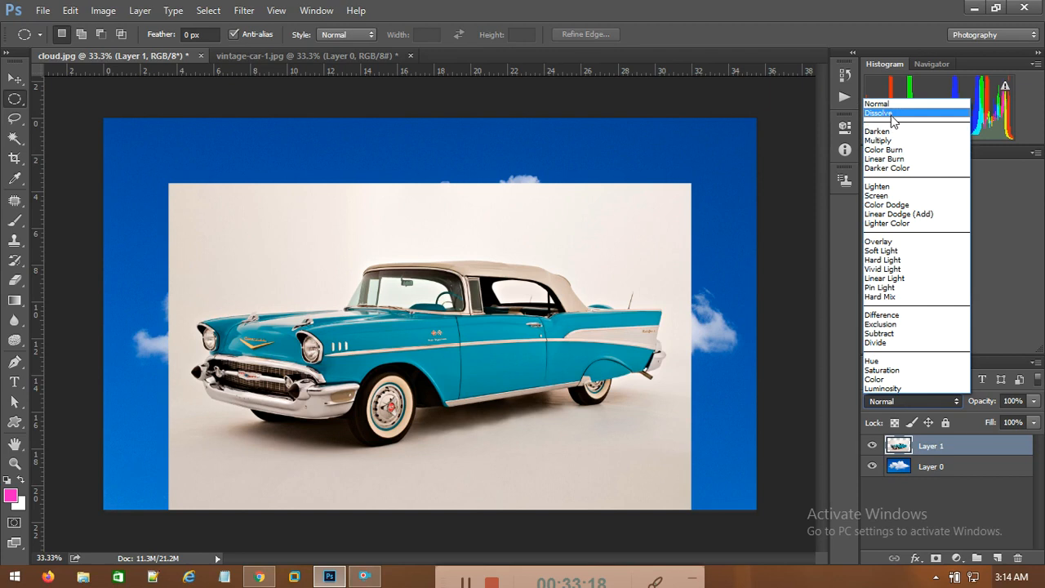
left_click(894, 115)
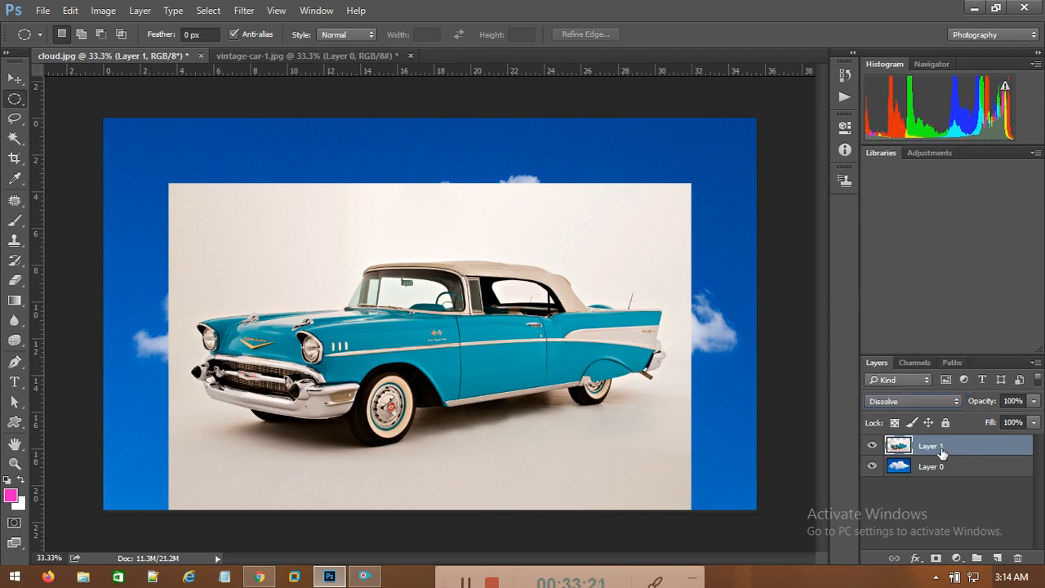
left_click(929, 402)
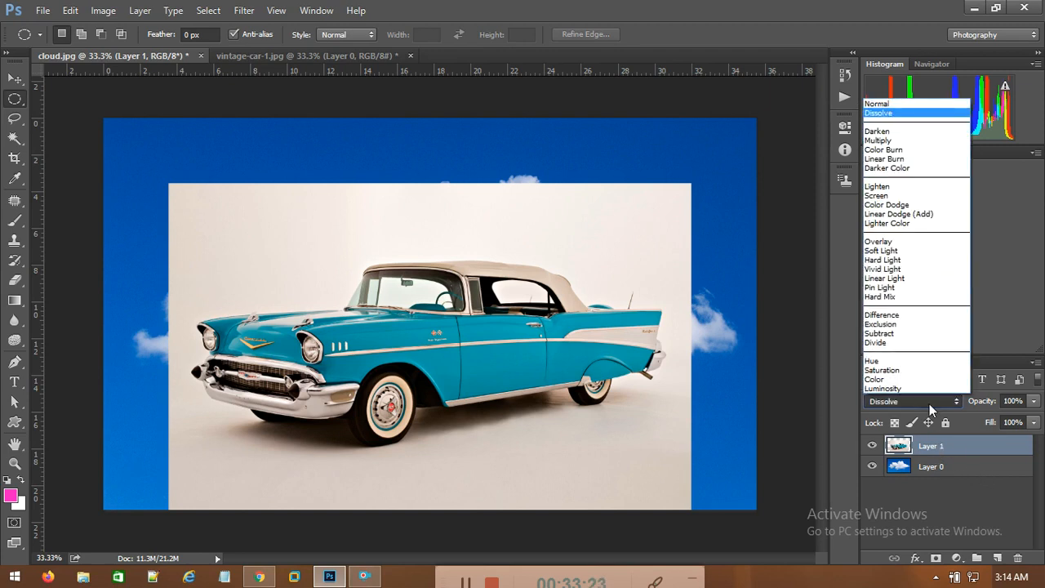
left_click(910, 131)
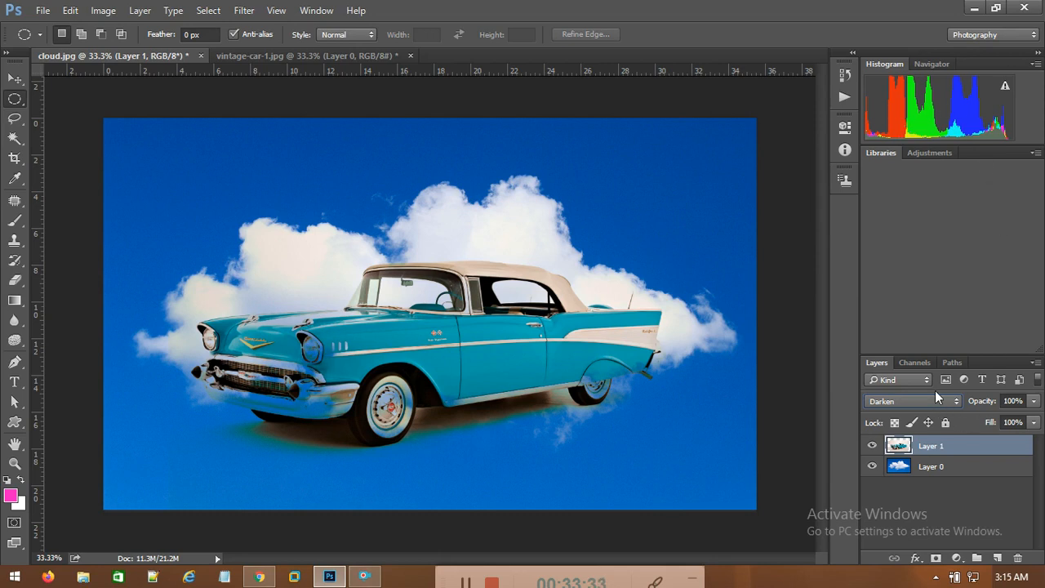
Step: Compare the Multiply and Darken blend modes on the car layer, ending on Multiply
key("shift+alt+m")
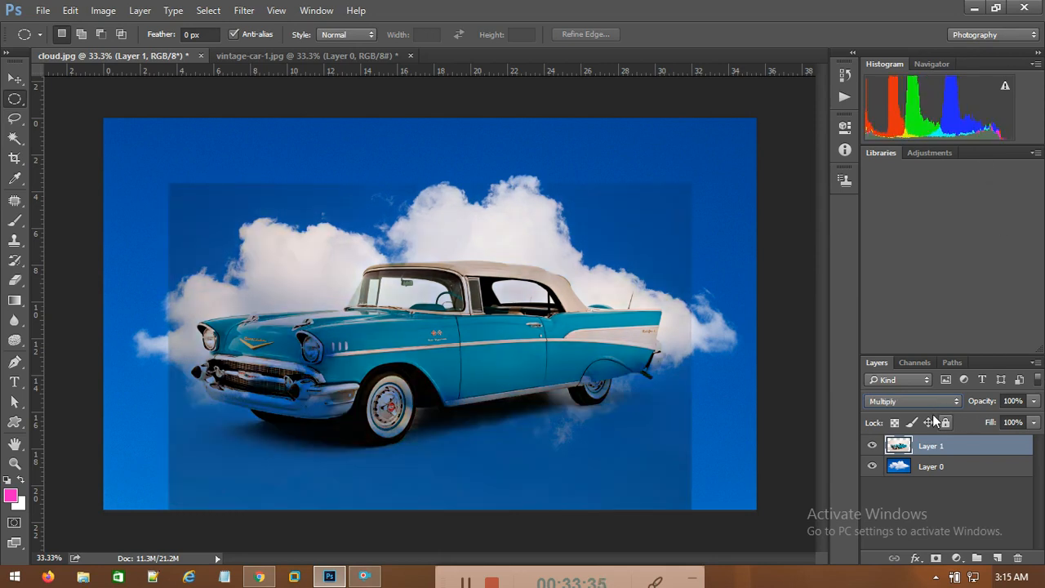
left_click(909, 399)
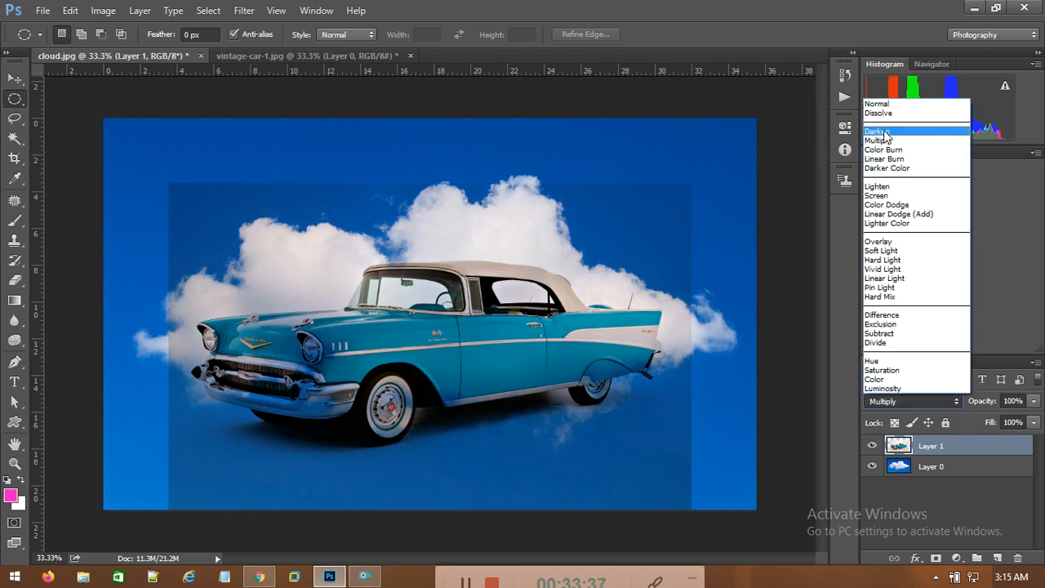
left_click(885, 131)
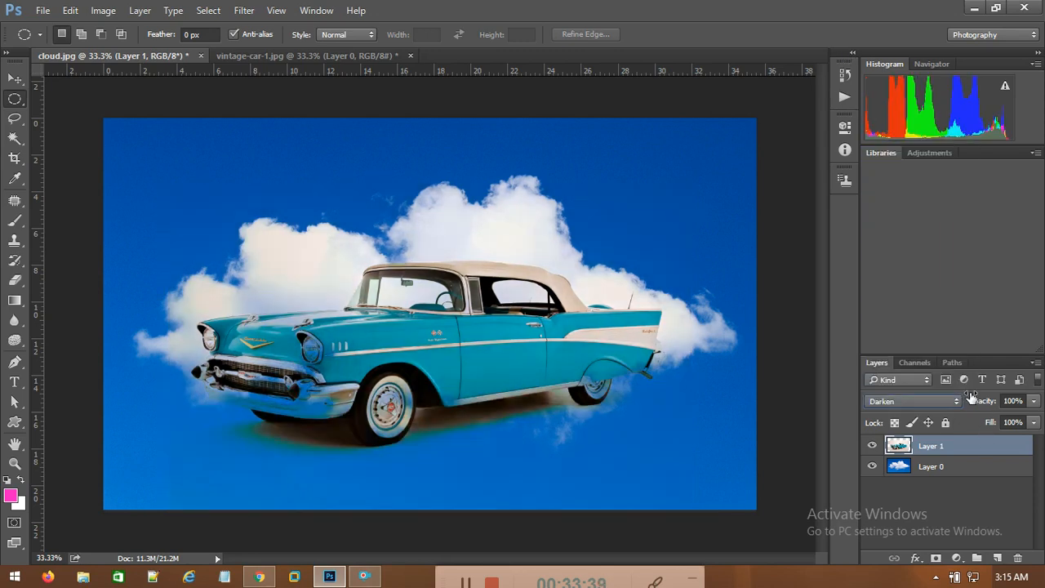
left_click(927, 402)
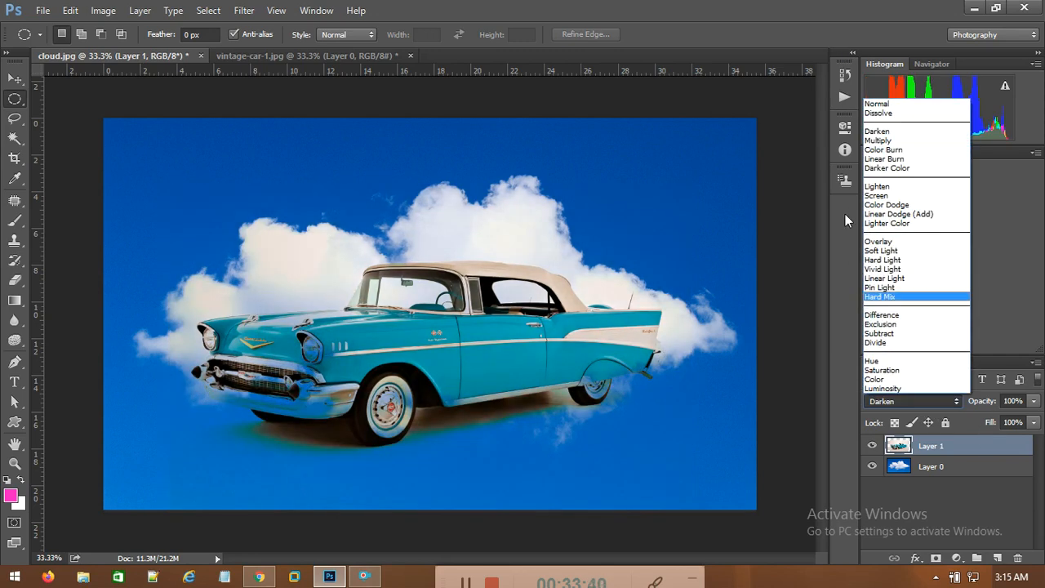
left_click(892, 145)
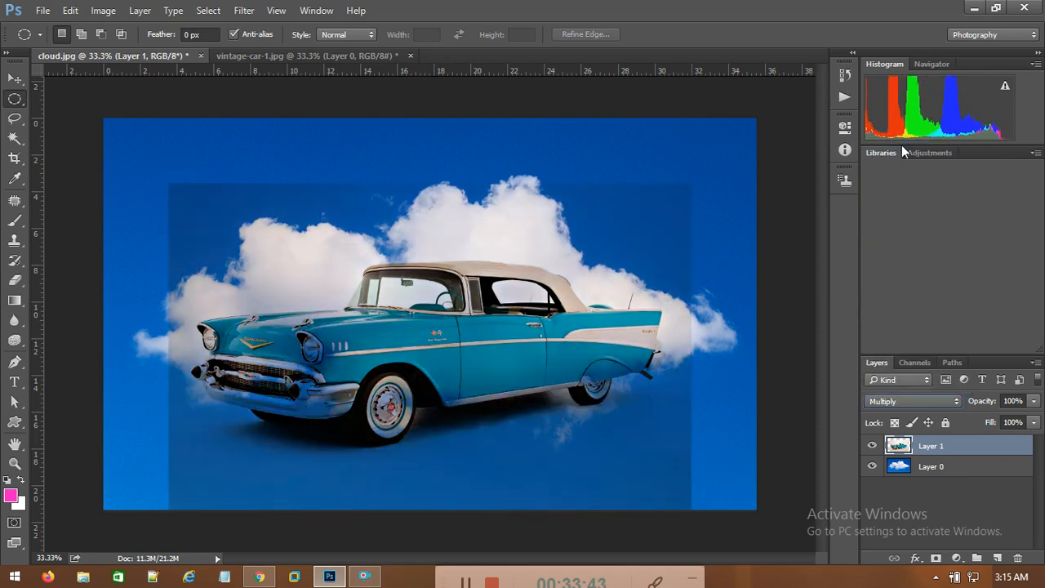
Step: Try the Color Burn, Lighten and Hard Mix blend modes on the car layer in turn
left_click(900, 400)
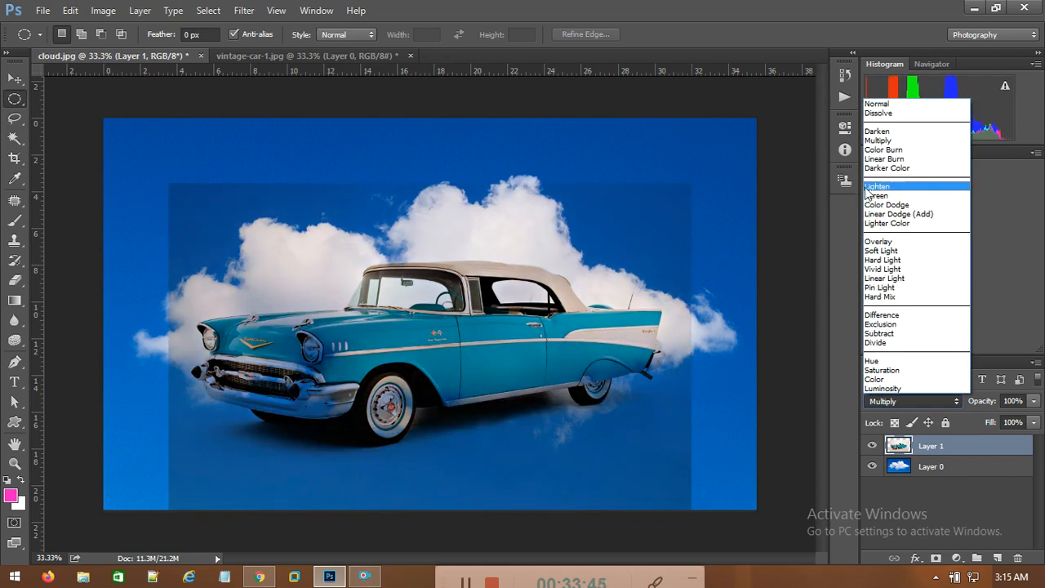
left_click(886, 149)
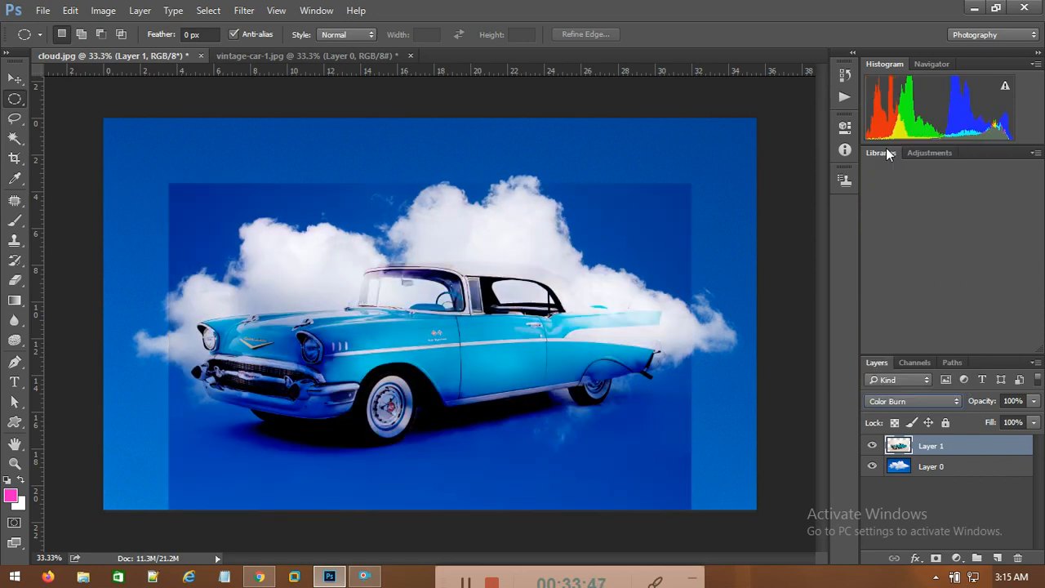
left_click(923, 398)
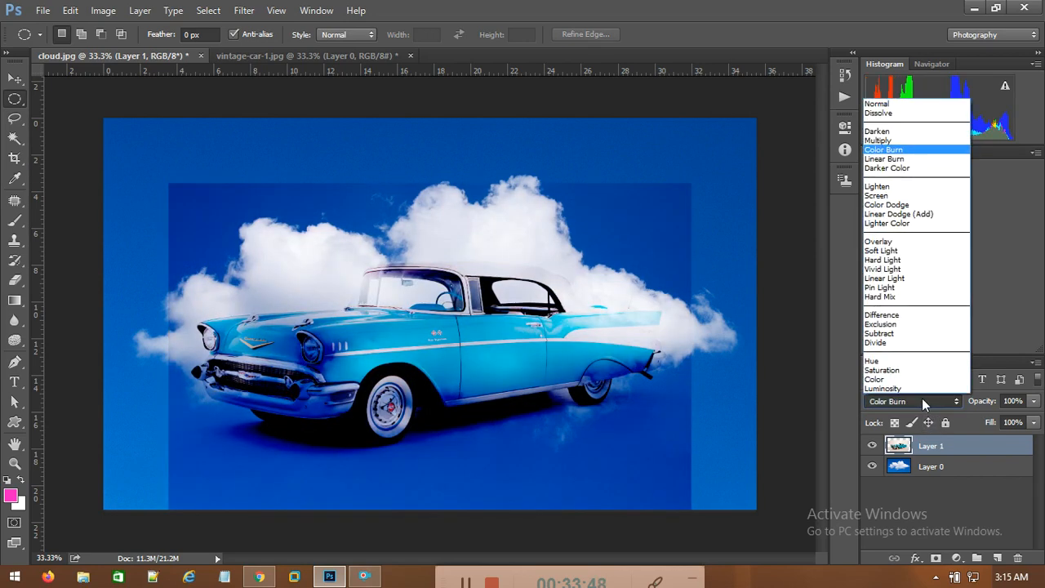
left_click(886, 186)
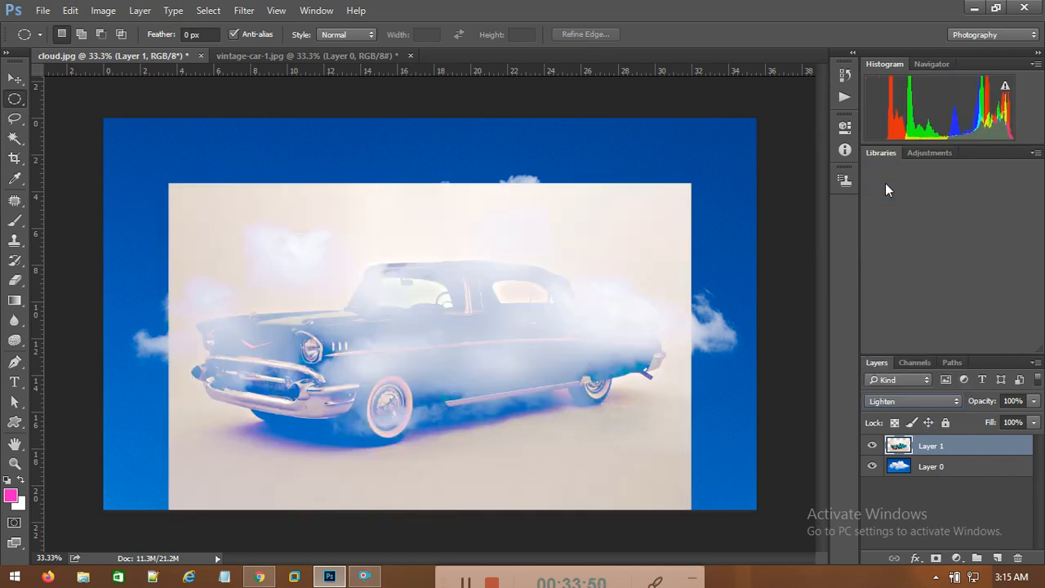
left_click(922, 406)
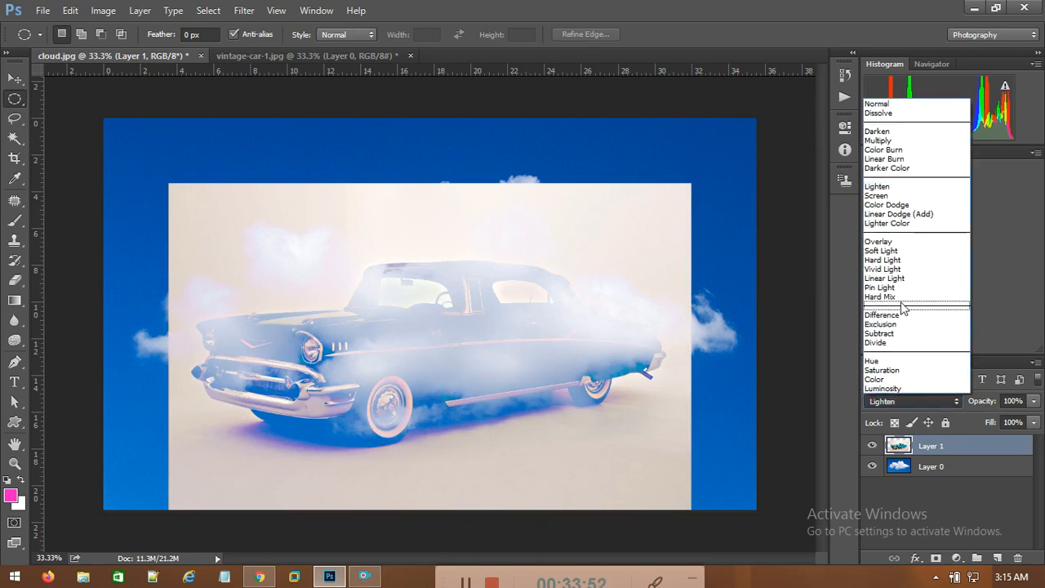
left_click(898, 294)
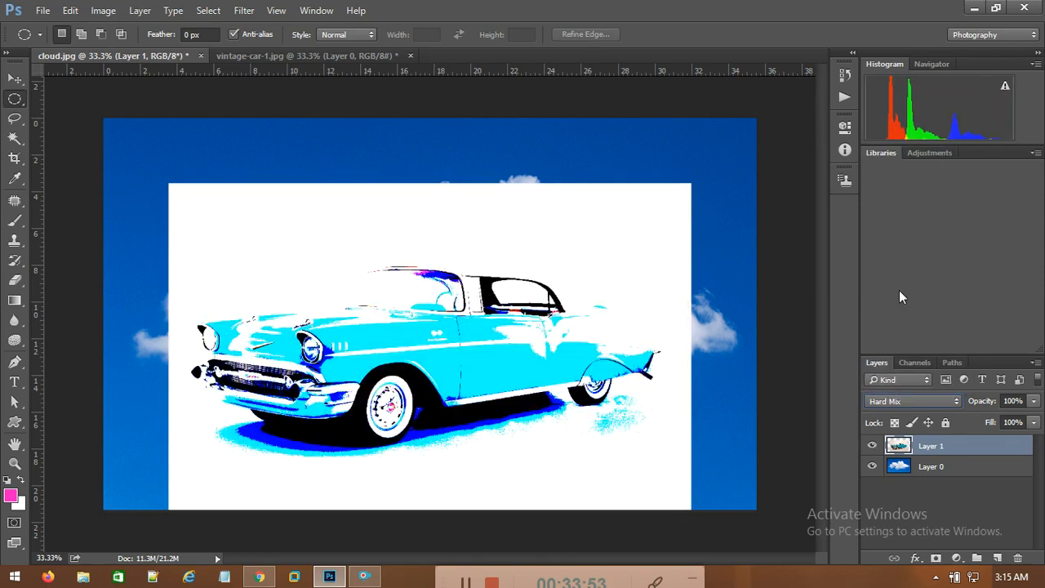
Step: Set the car layer's blend mode to Overlay, leaving its layer style options as they are
left_click(919, 400)
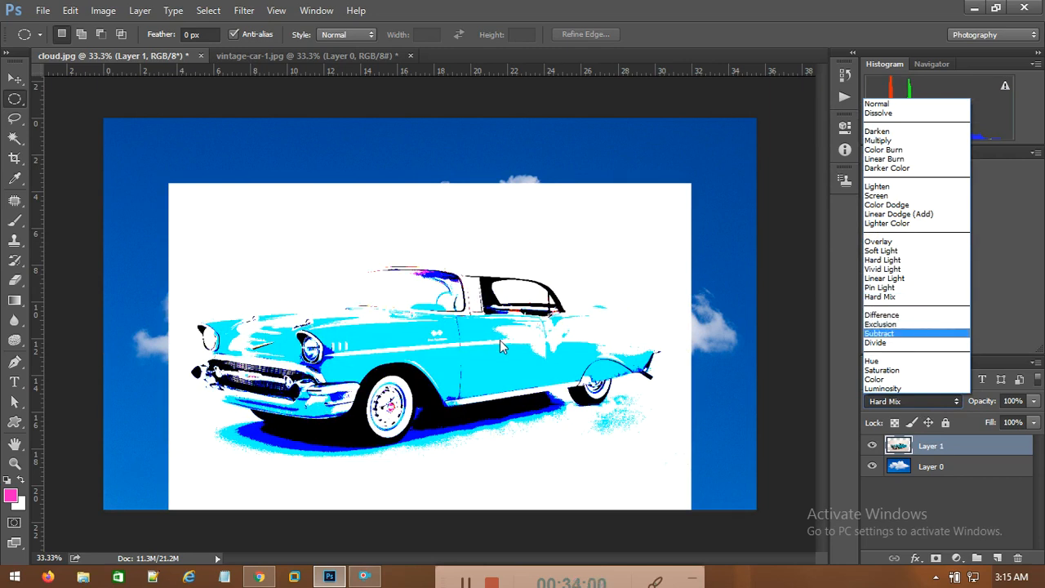
left_click(888, 242)
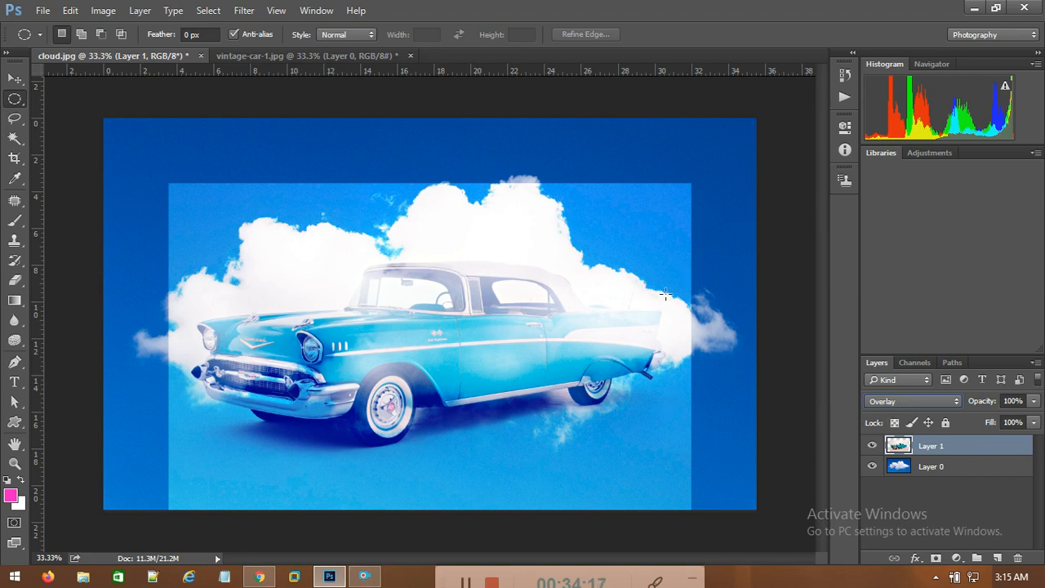
double_click(980, 451)
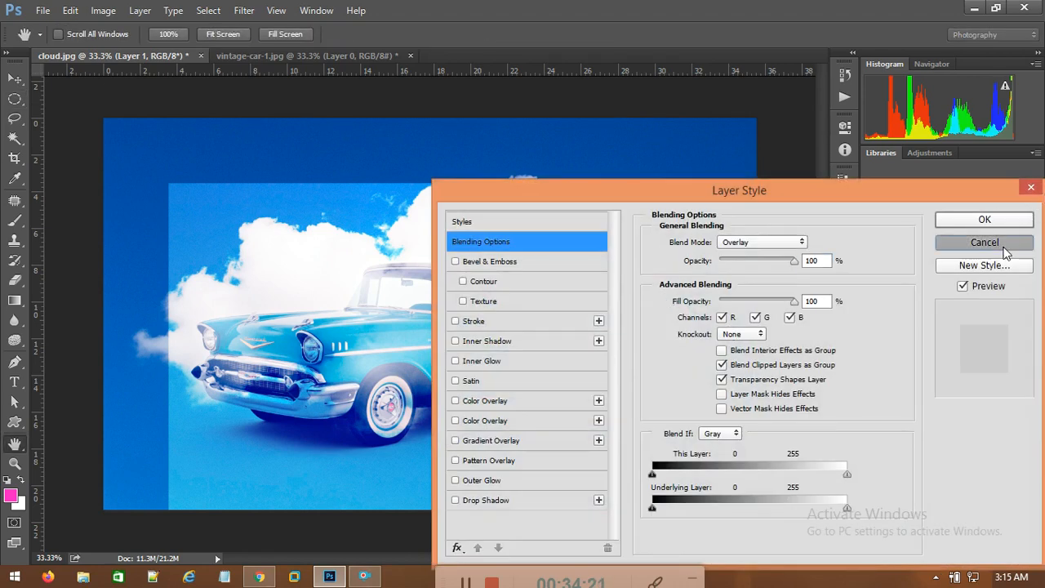
left_click(985, 242)
Step: Free-transform the car layer to 125% width and 120% height so it covers the whole canvas
key("ctrl+t")
left_click_drag(692, 183, 759, 115)
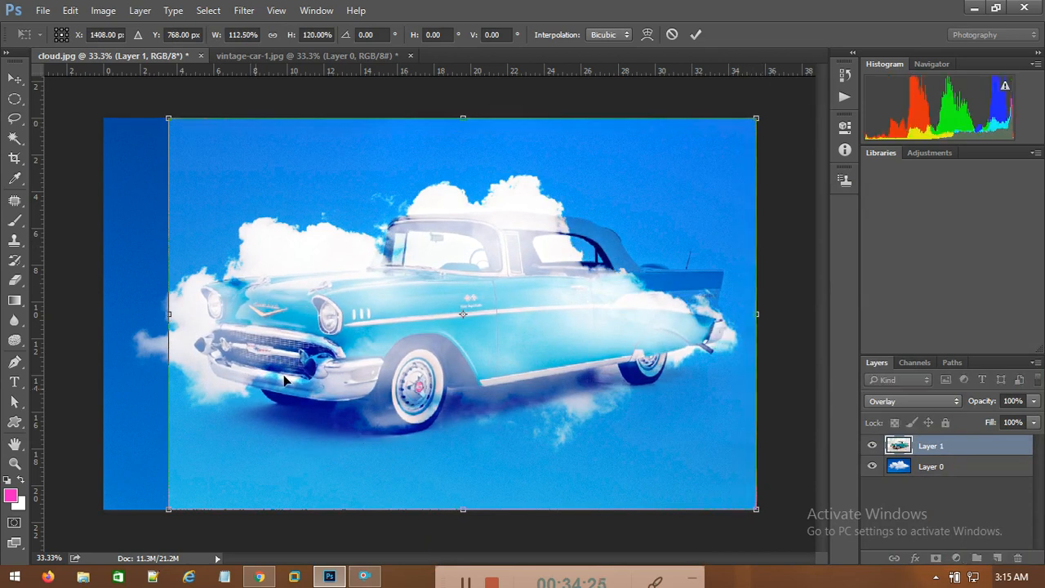
left_click_drag(169, 315, 103, 314)
Step: Try the car layer's blend modes in list order from Normal and Dissolve through Darken and Color Burn to Linear Burn
left_click(923, 401)
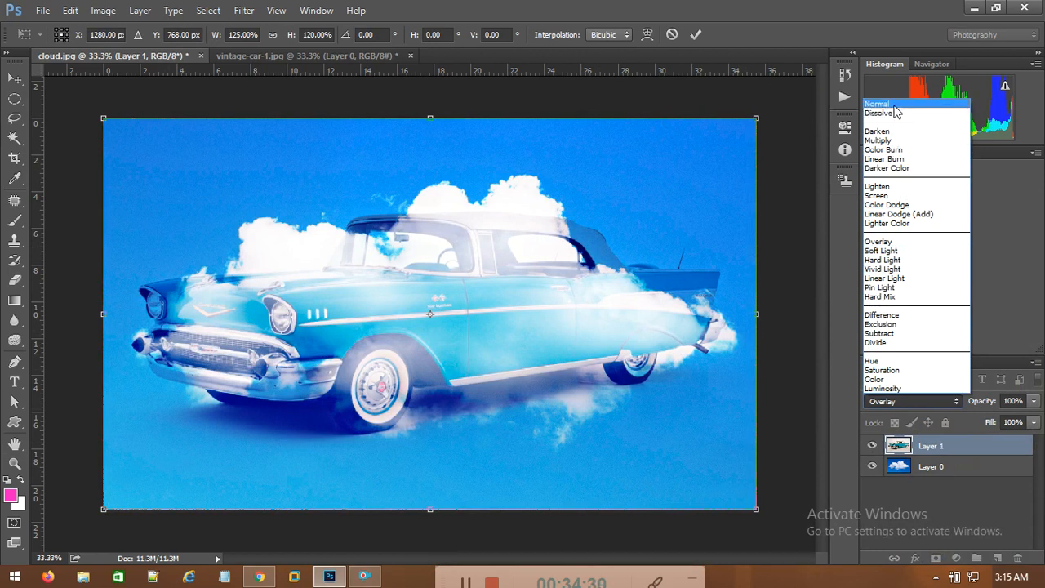
left_click(894, 107)
left_click(918, 401)
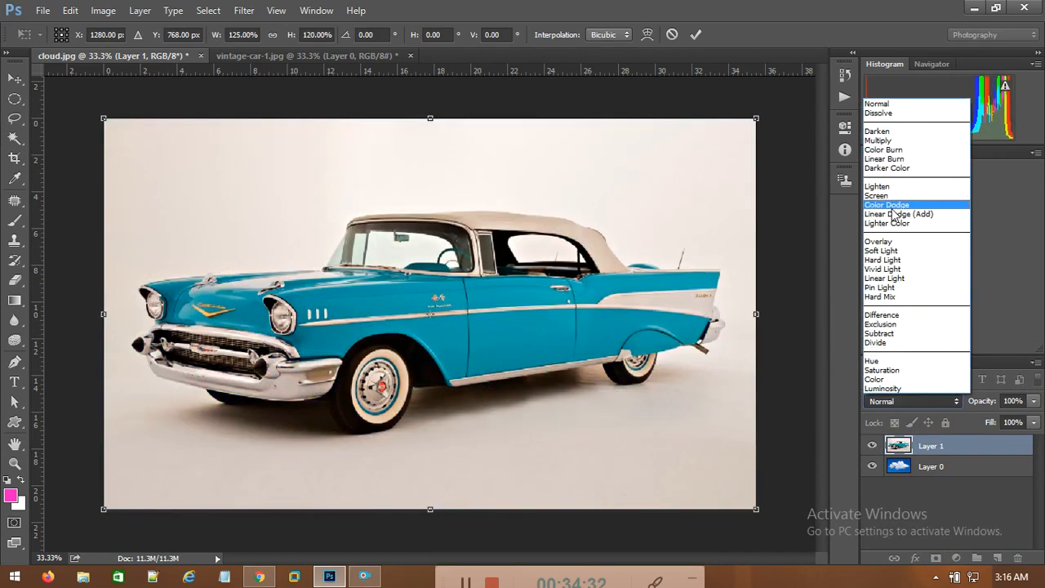
left_click(881, 113)
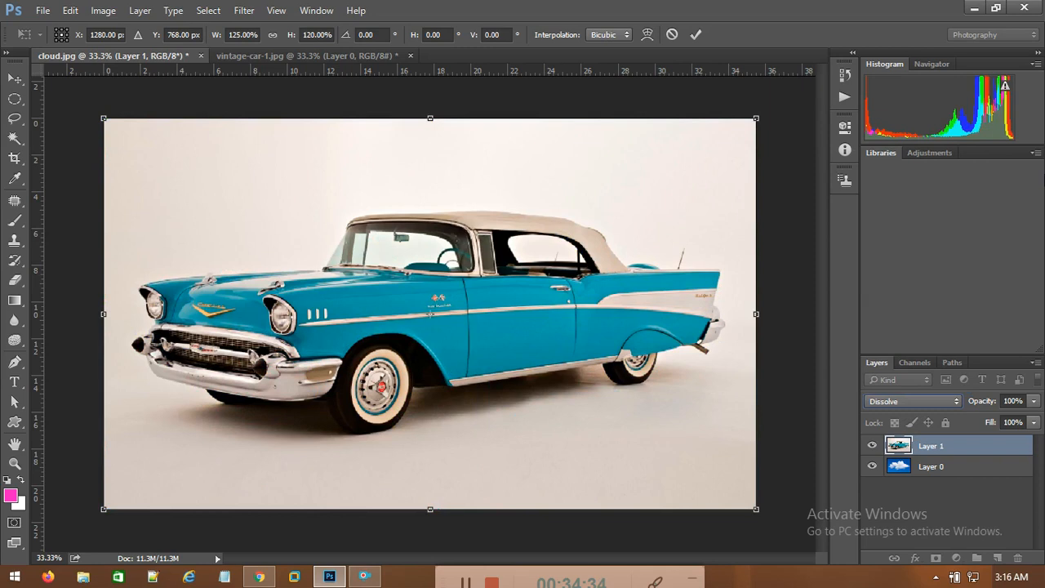
key("Down")
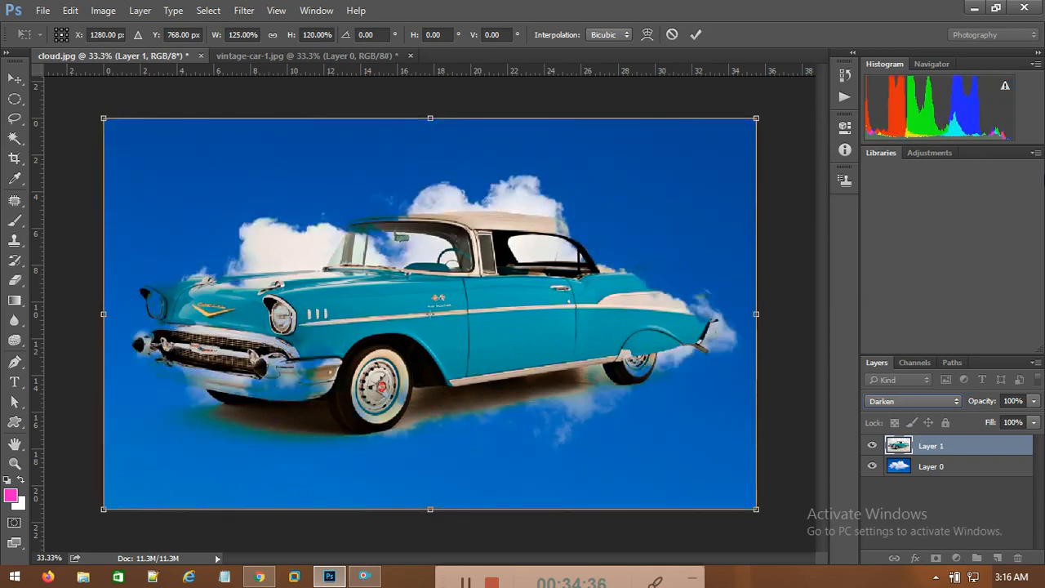
key("Down")
key("Down")
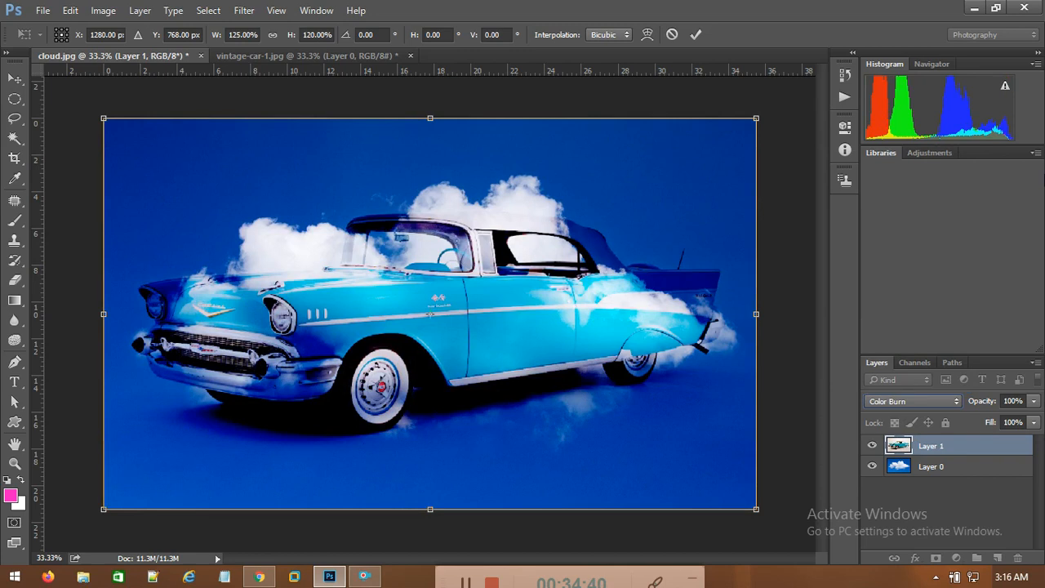
key("Down")
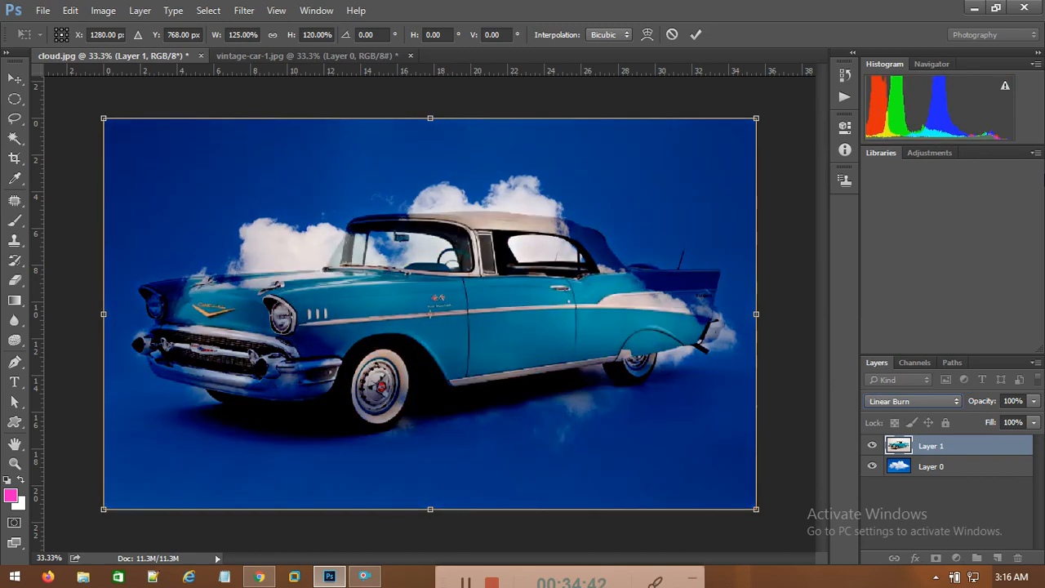
Step: Try the lightening blend modes on the car layer, including Screen, Lighten, Color Dodge and Lighter Color
key("Down")
key("Down")
key("Down")
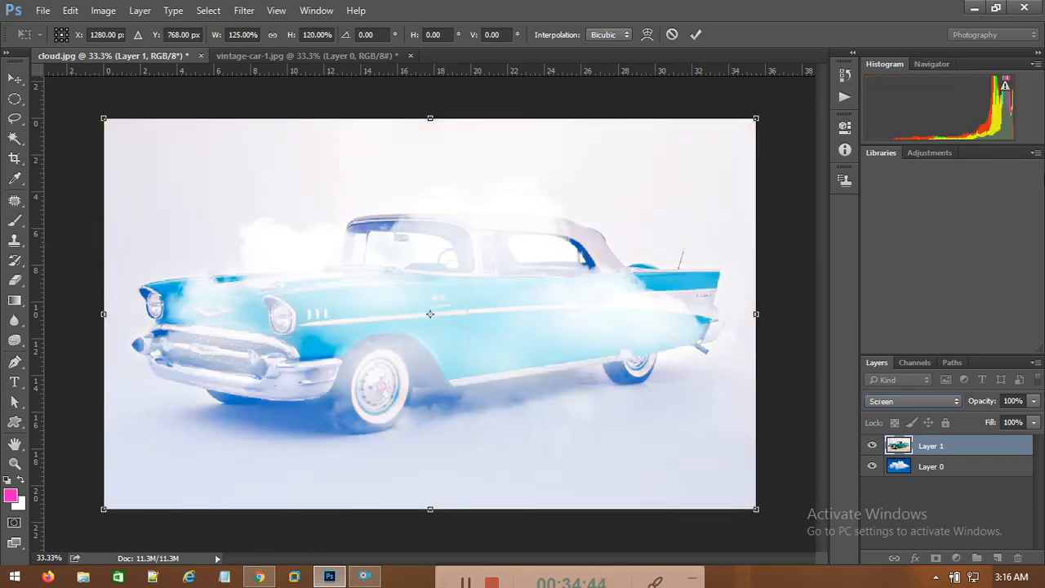
key("Up")
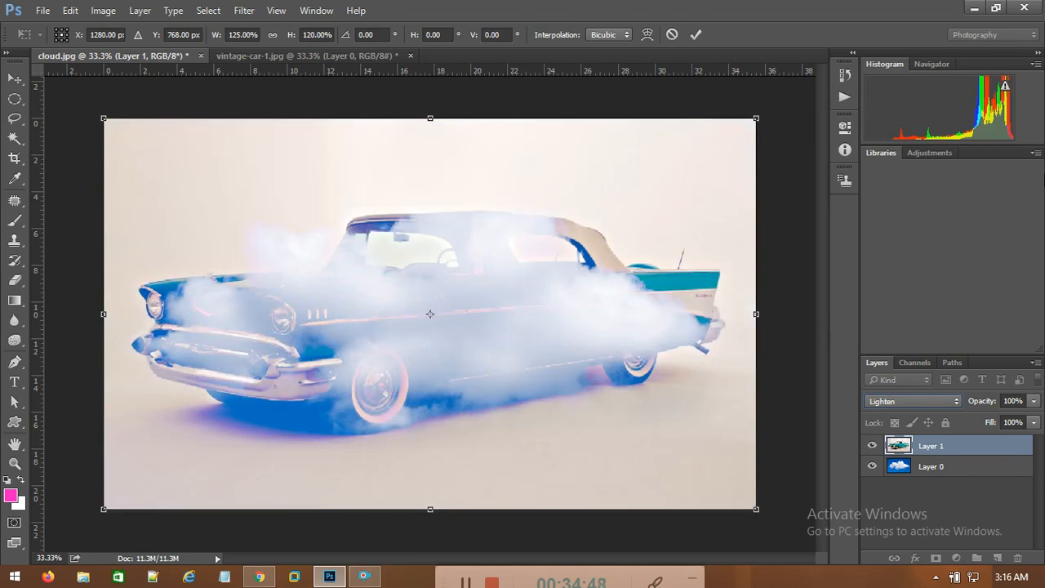
key("Down")
key("Down")
key("Down")
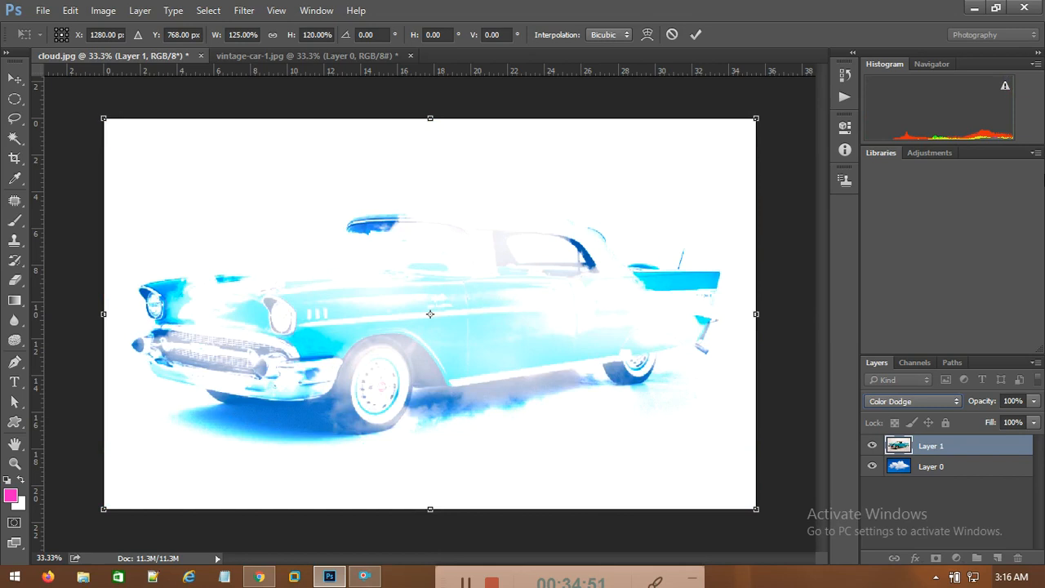
key("Down")
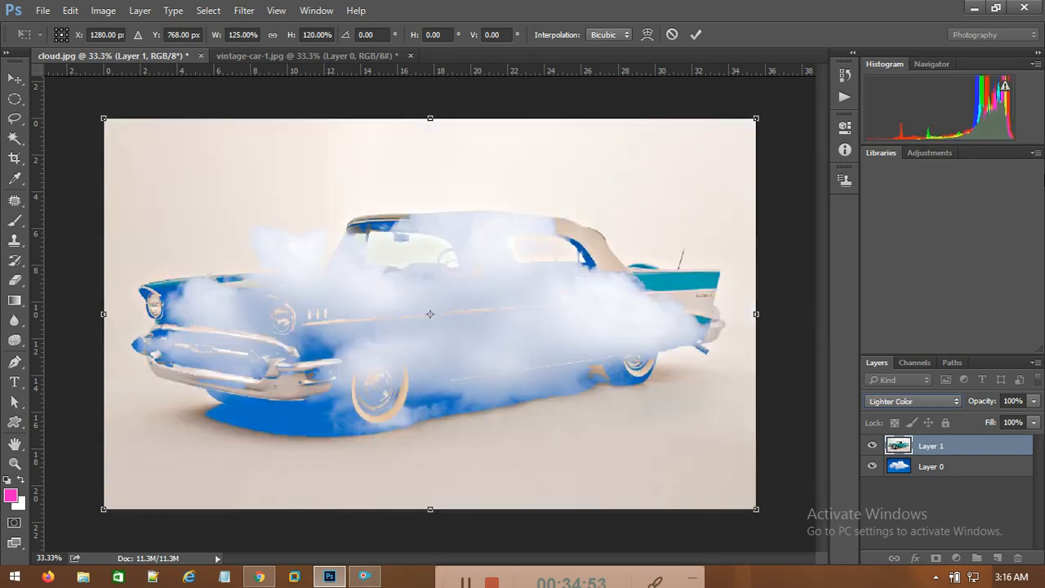
Step: Try the contrast blend modes on the car layer from Overlay and Soft Light through Pin Light to Hard Mix
key("Down")
key("Down")
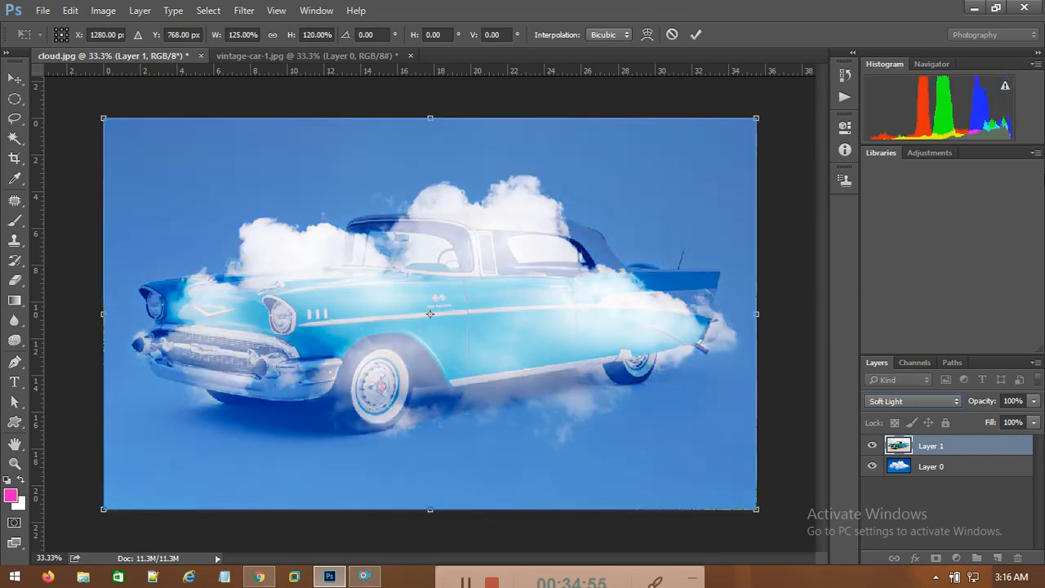
key("Down")
key("Down")
key("Down")
key("Down")
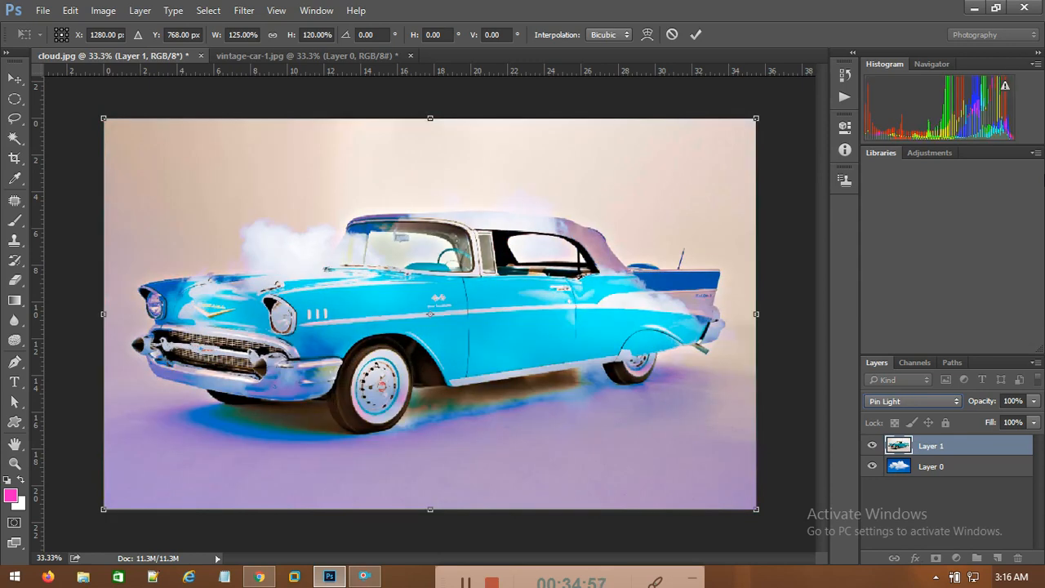
key("Down")
Step: Compare the Difference and Exclusion blend modes on the car layer, and try Subtract
key("Down")
key("Down")
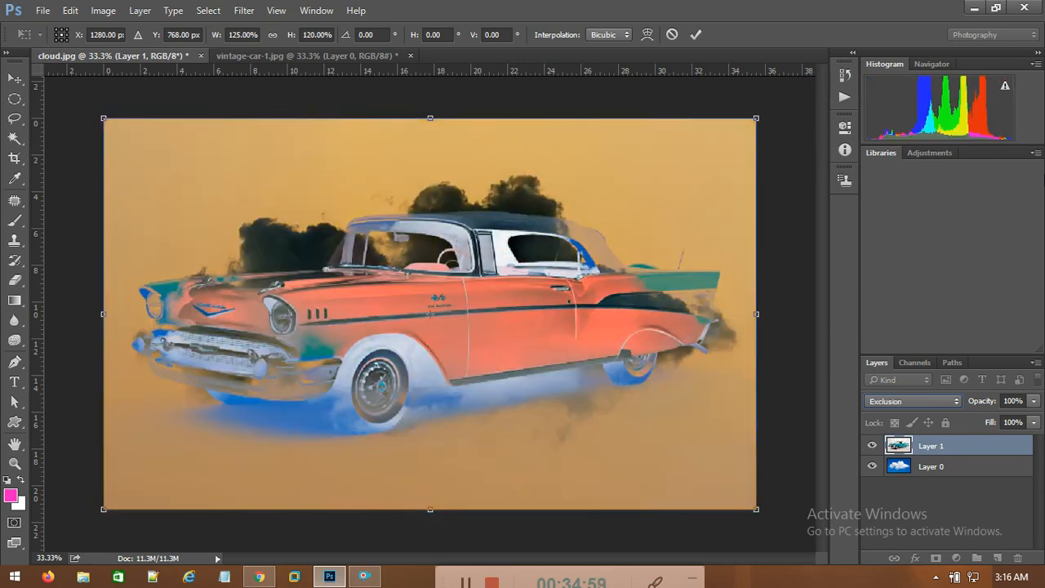
key("Up")
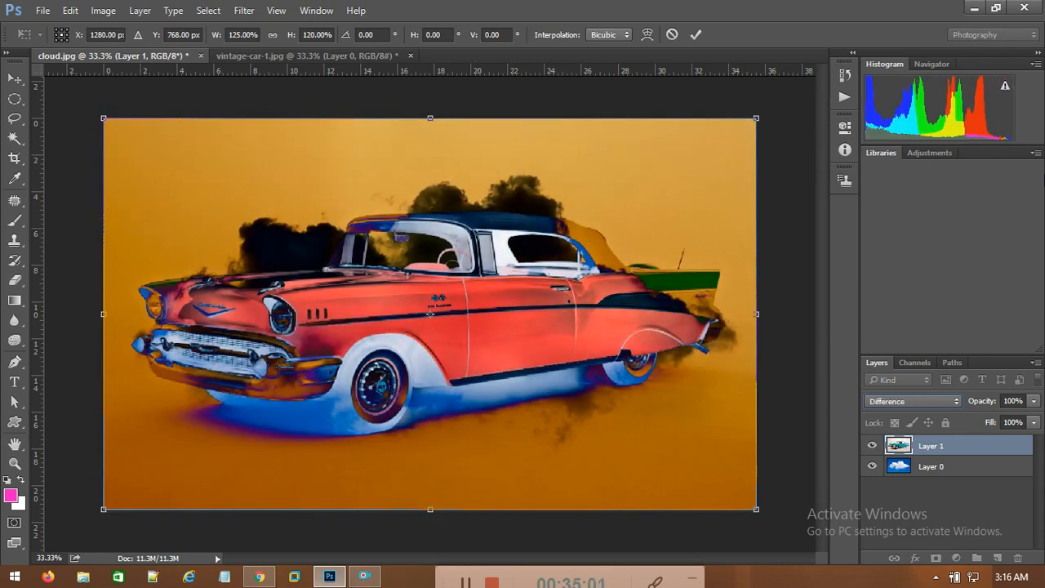
key("Down")
key("Down")
key("Down")
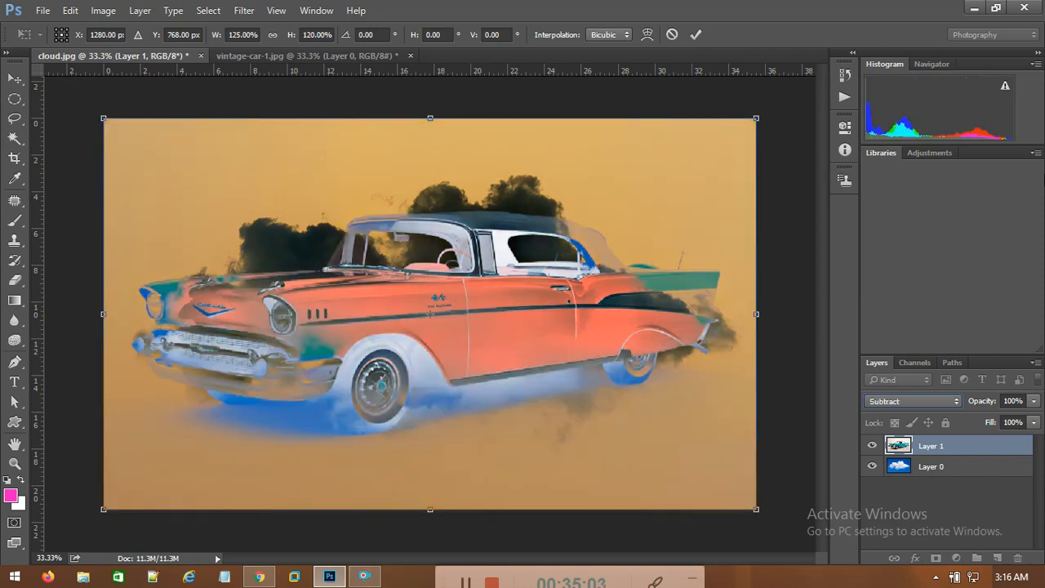
key("Up")
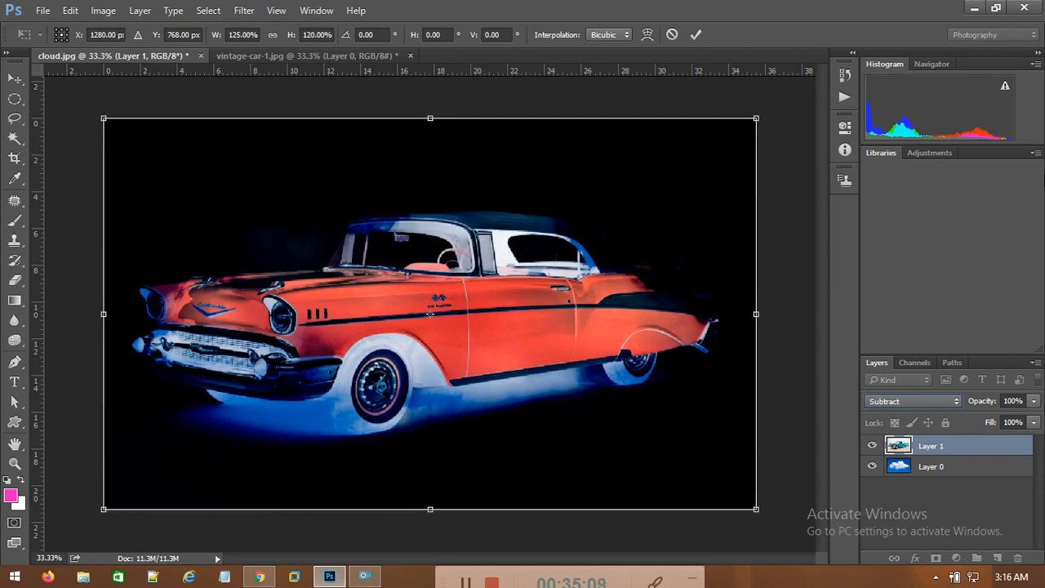
Step: Continue through the Hue blend mode and set the car layer's blend mode to Luminosity
key("Down")
key("Down")
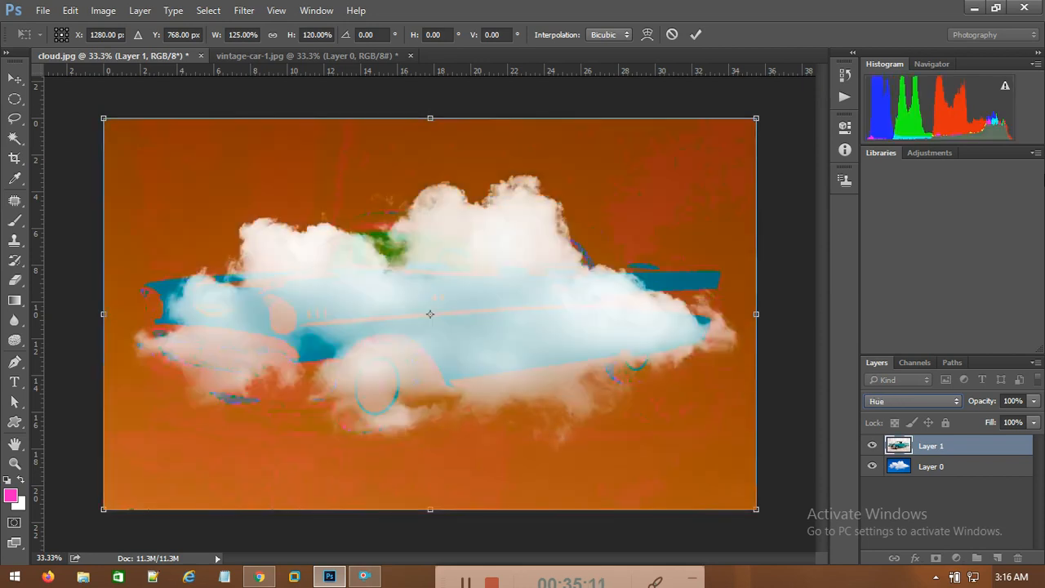
key("Down")
key("Down")
key("Down")
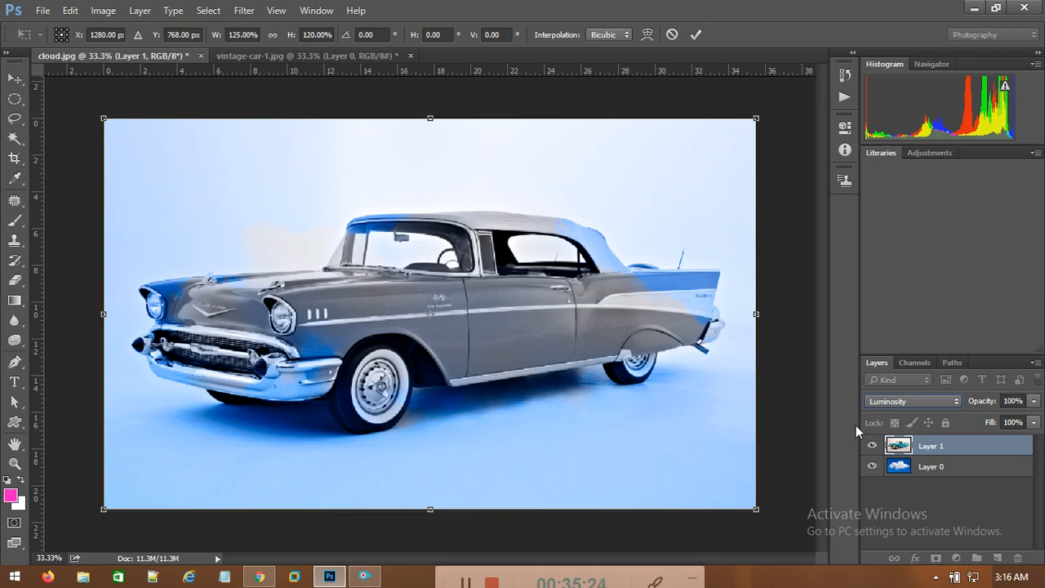
left_click(367, 578)
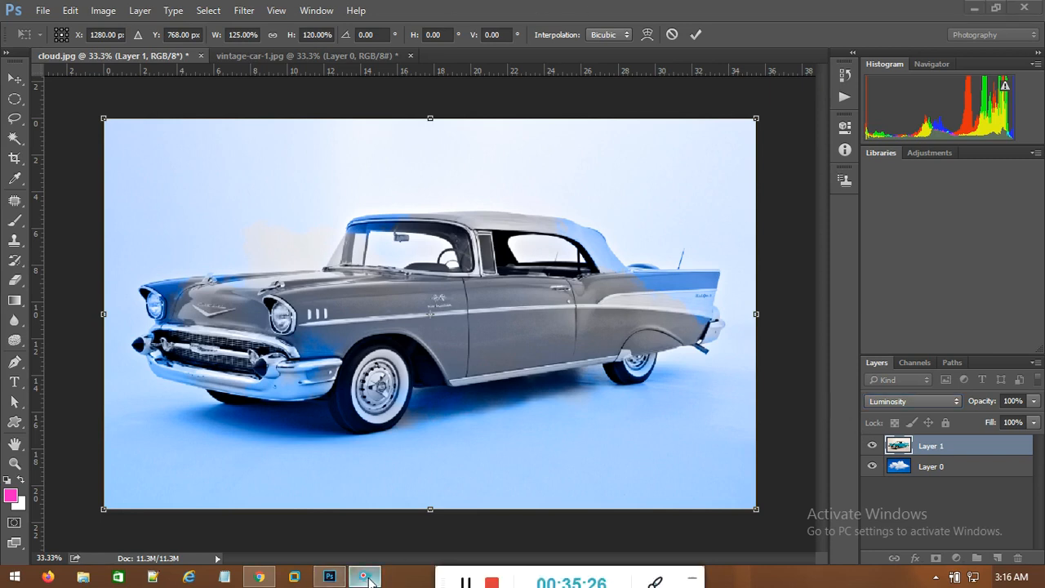
left_click_drag(451, 578, 447, 488)
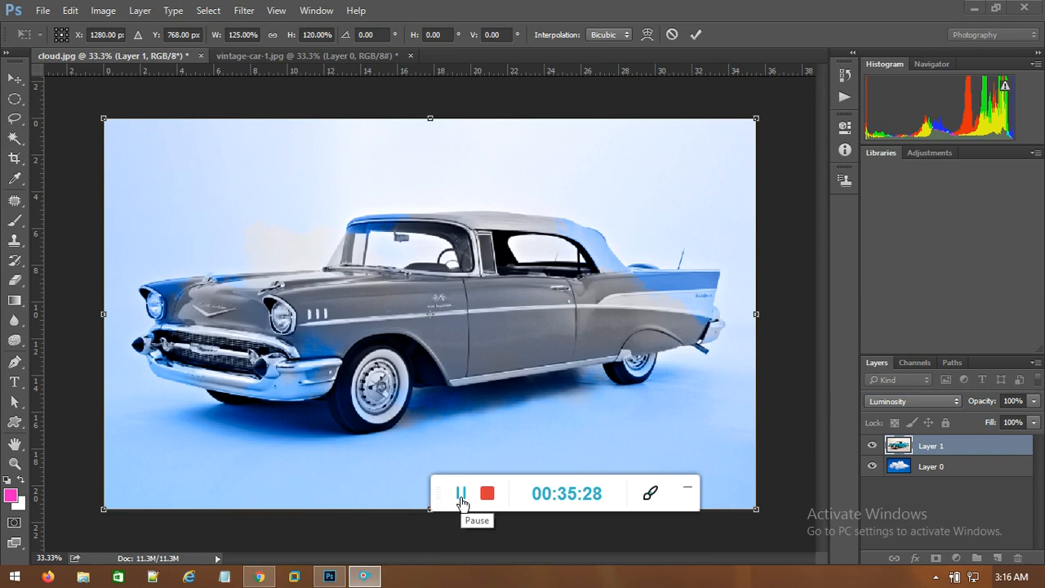